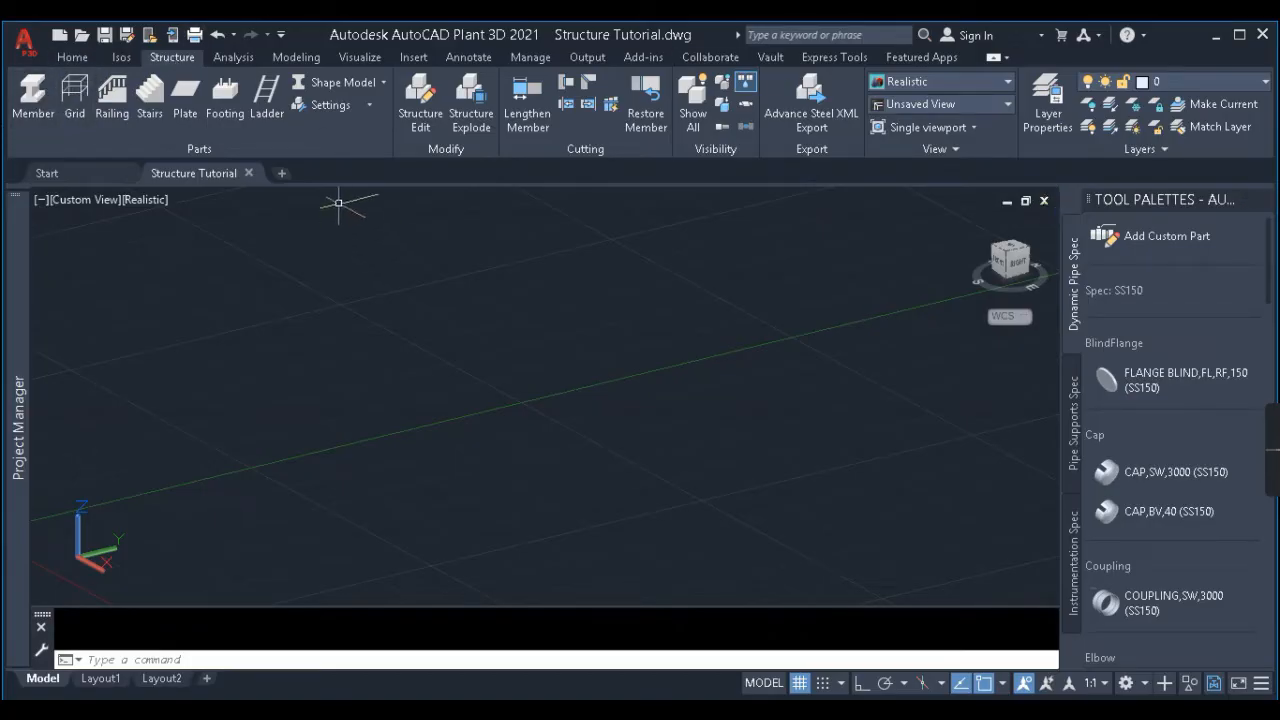
pyautogui.click(338, 106)
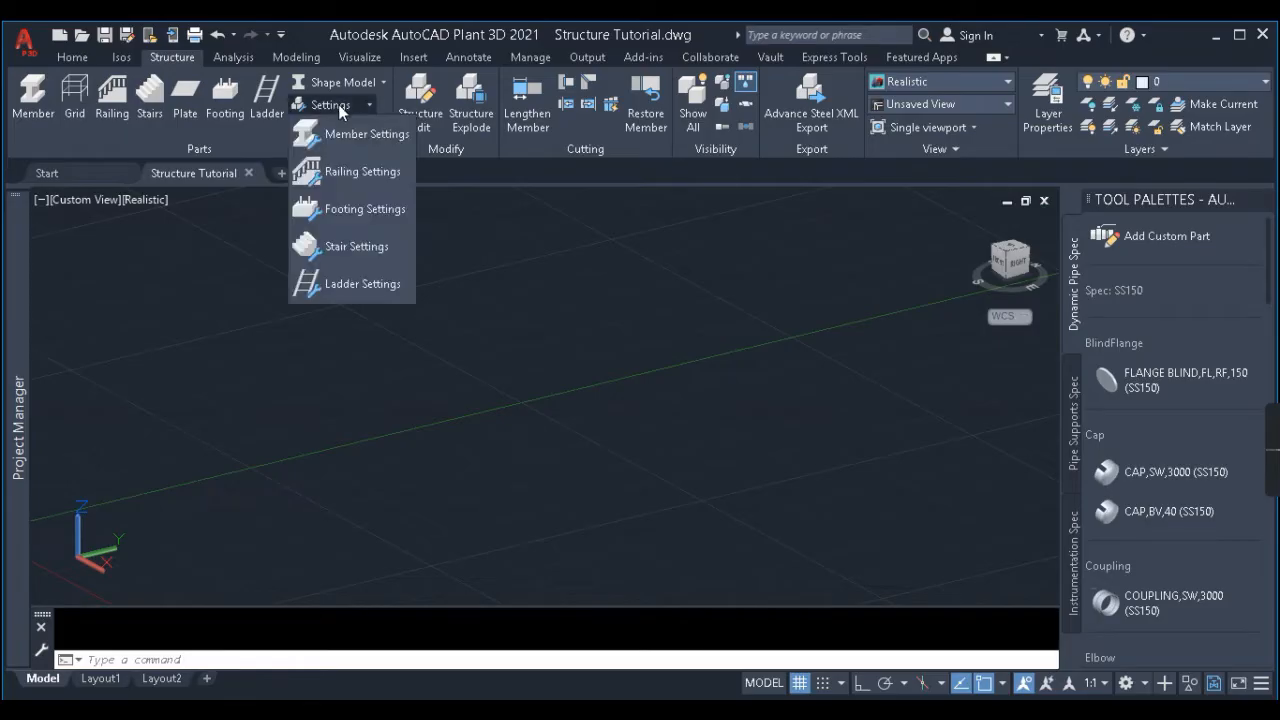
pyautogui.click(348, 105)
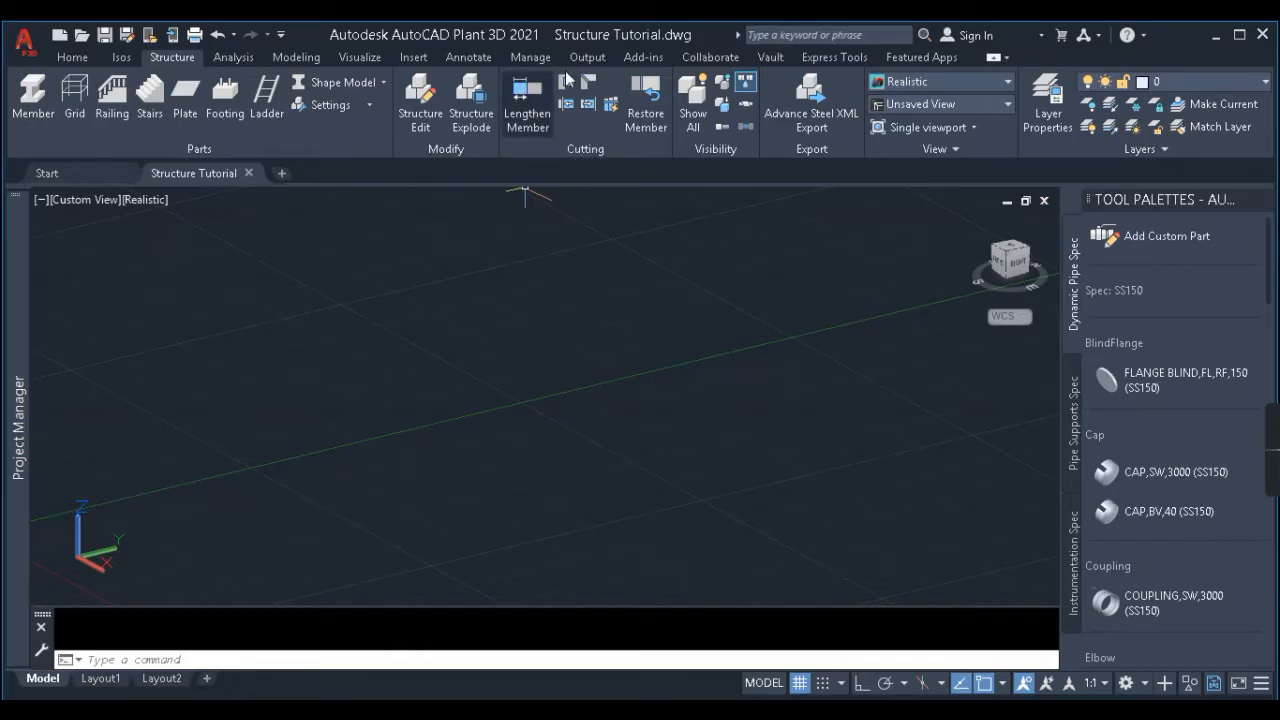
pyautogui.click(348, 108)
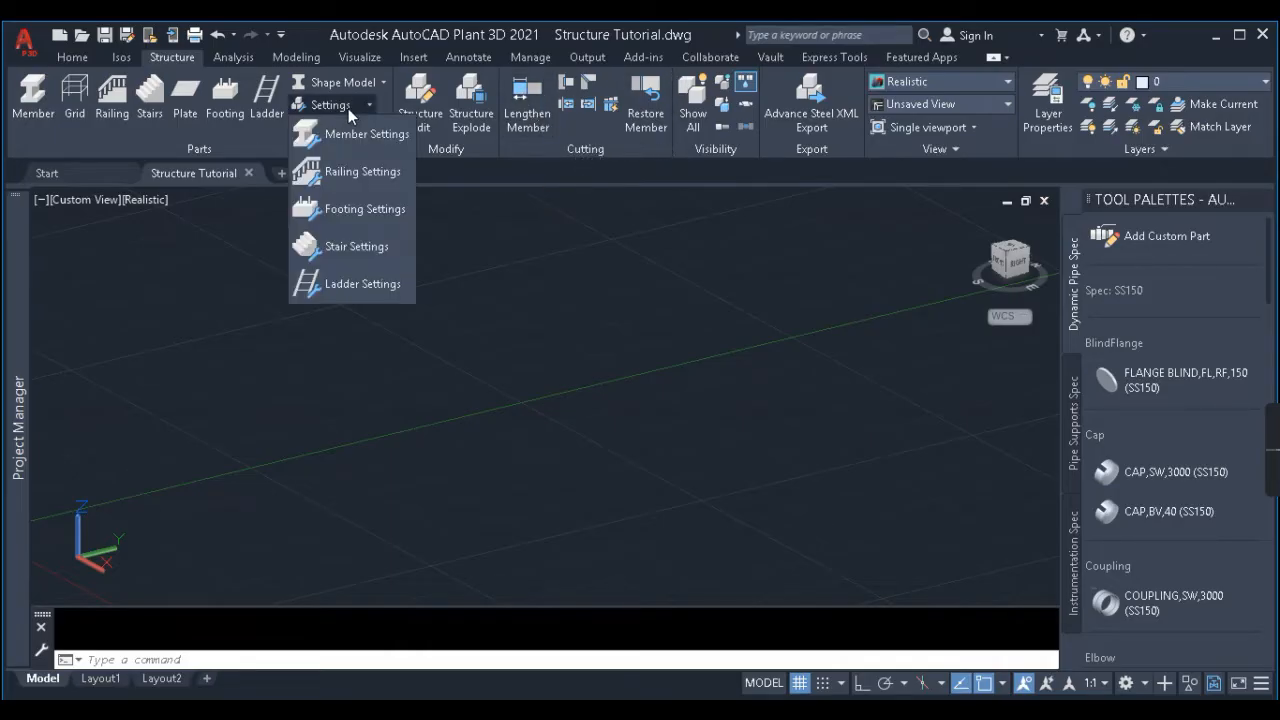
pyautogui.click(340, 107)
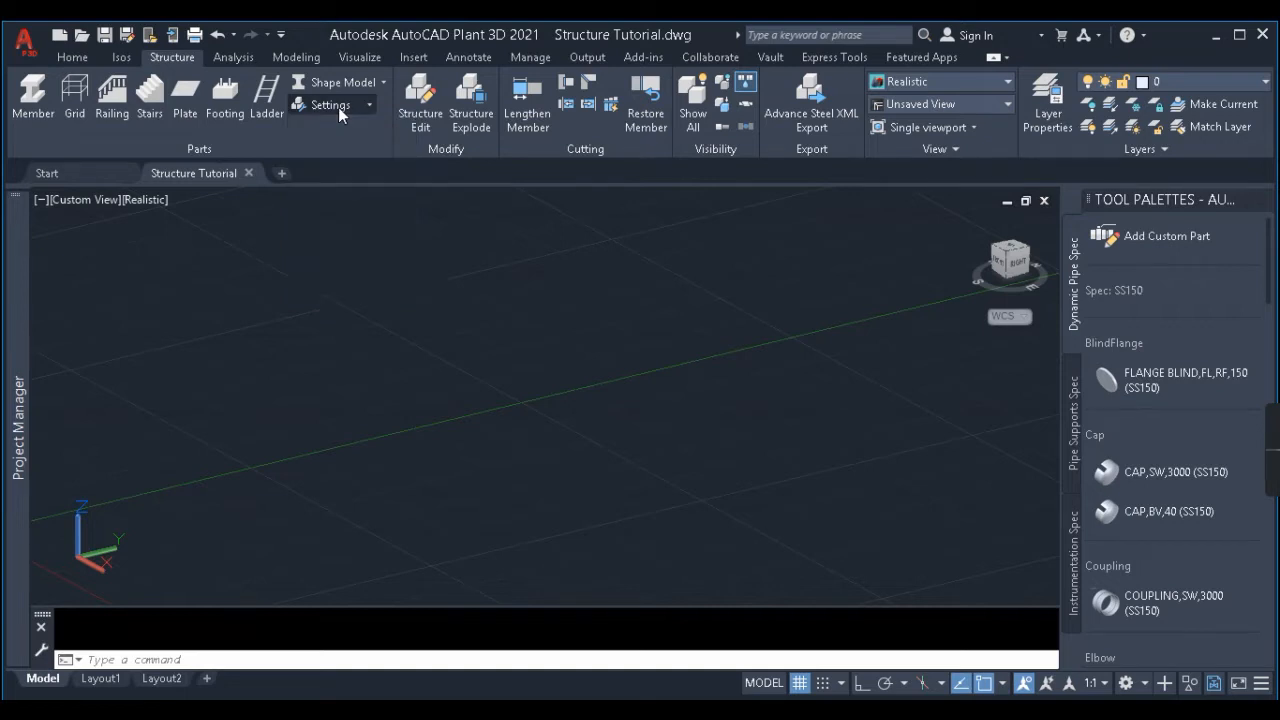
pyautogui.click(340, 105)
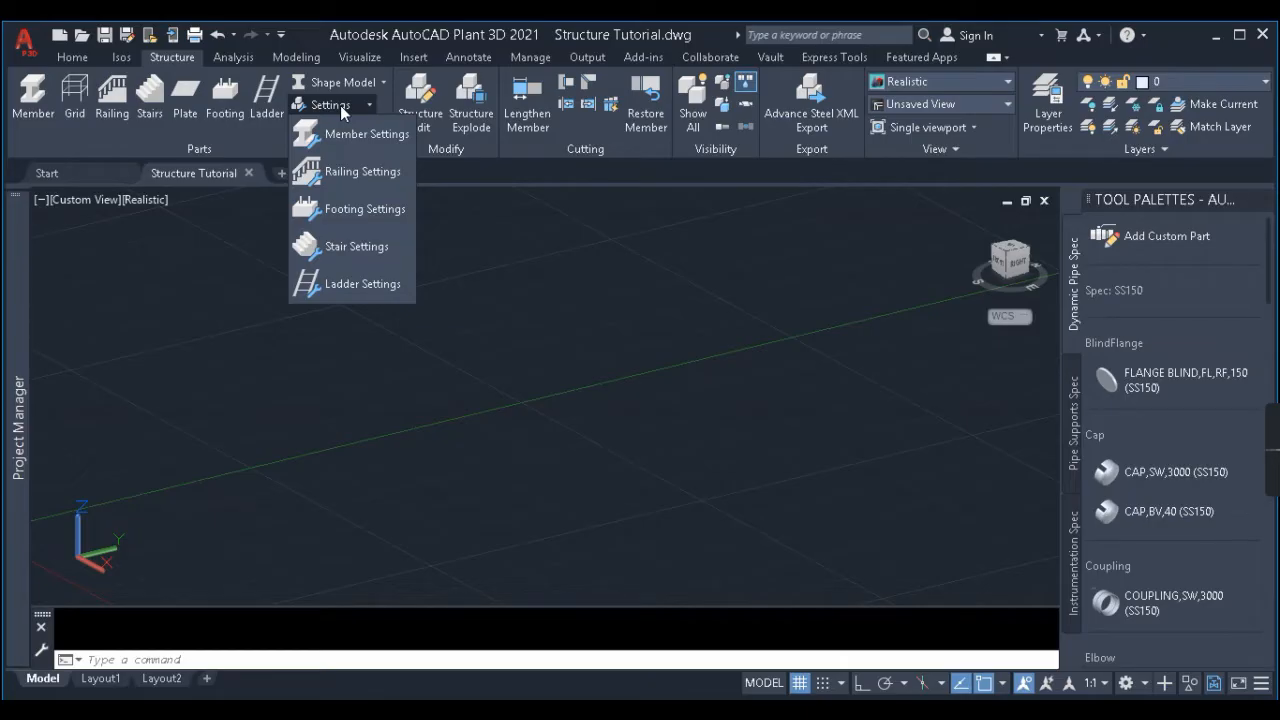
pyautogui.click(341, 107)
# Open the member settings and review the available shape standards, keeping DIN.
pyautogui.click(341, 107)
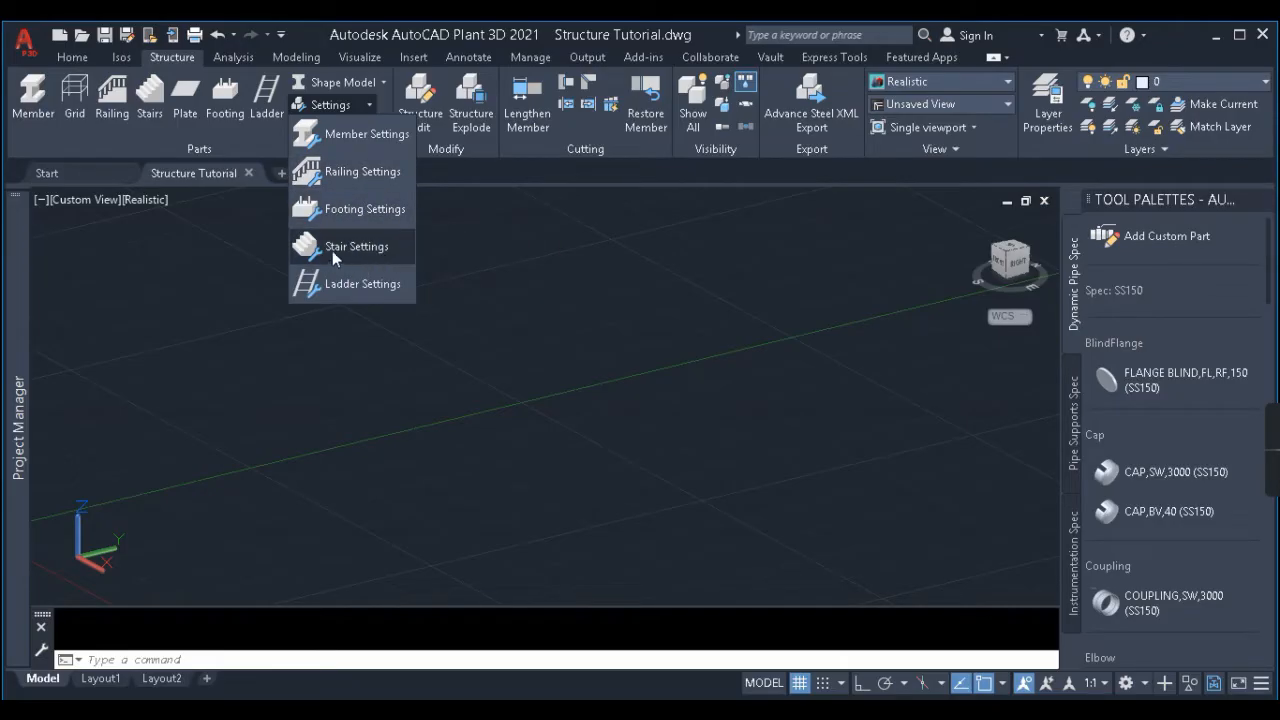
pyautogui.click(348, 138)
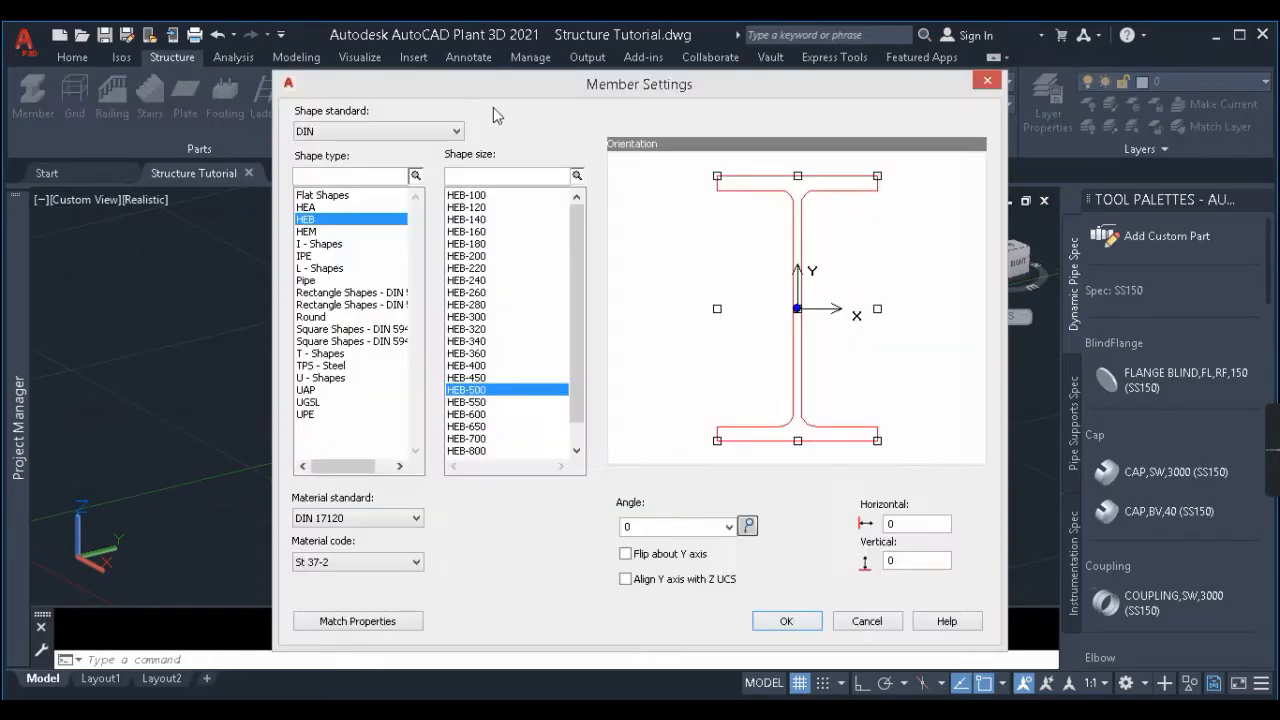
pyautogui.moveTo(577, 94); pyautogui.dragTo(566, 47)
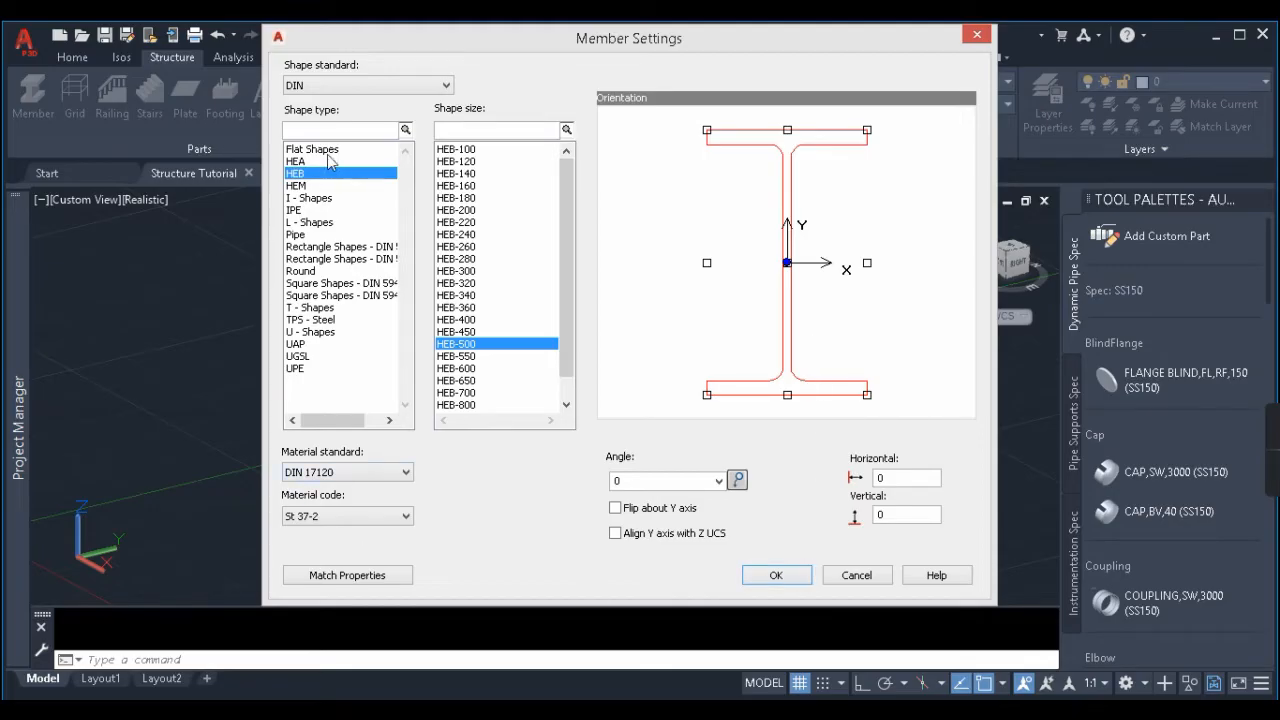
pyautogui.click(336, 86)
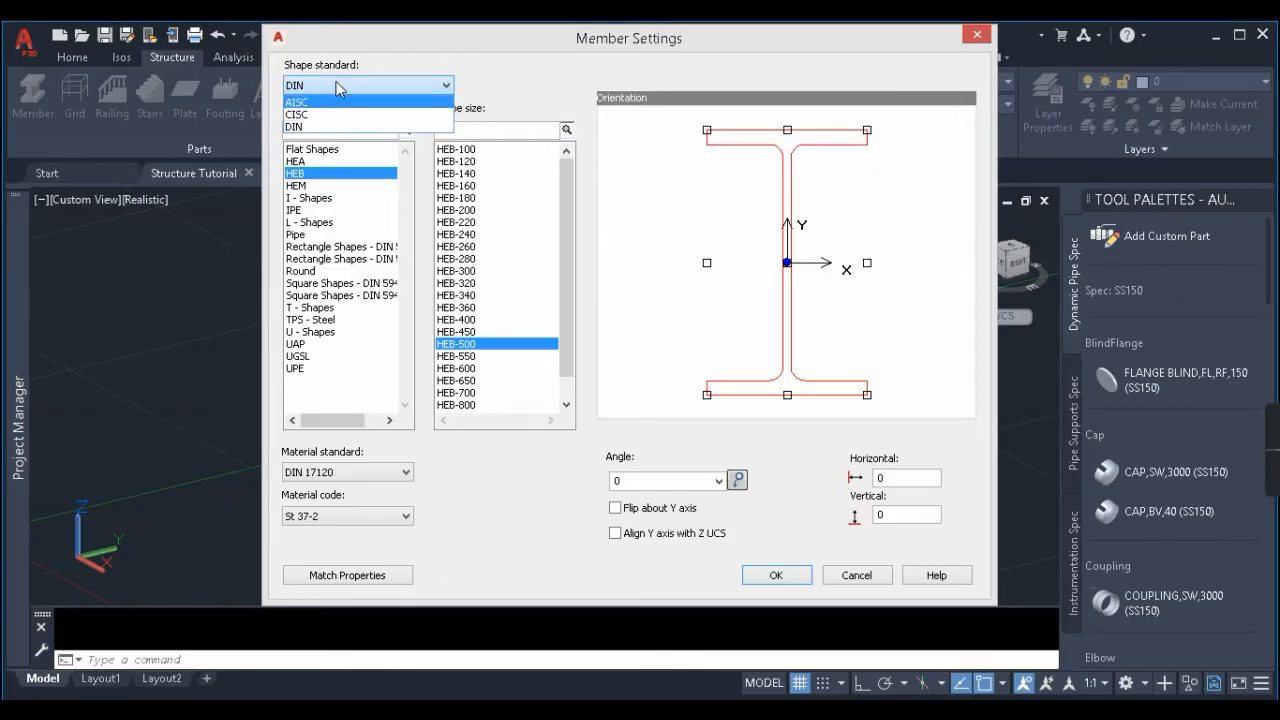
pyautogui.click(336, 87)
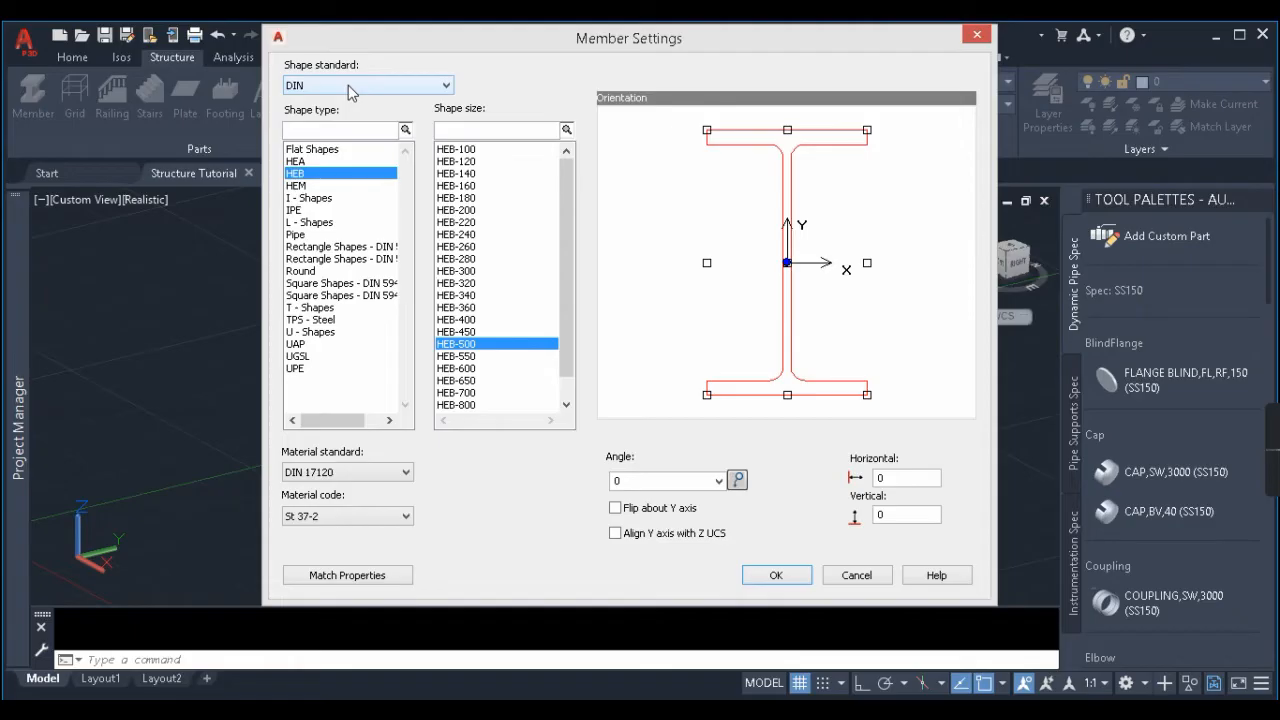
pyautogui.click(349, 87)
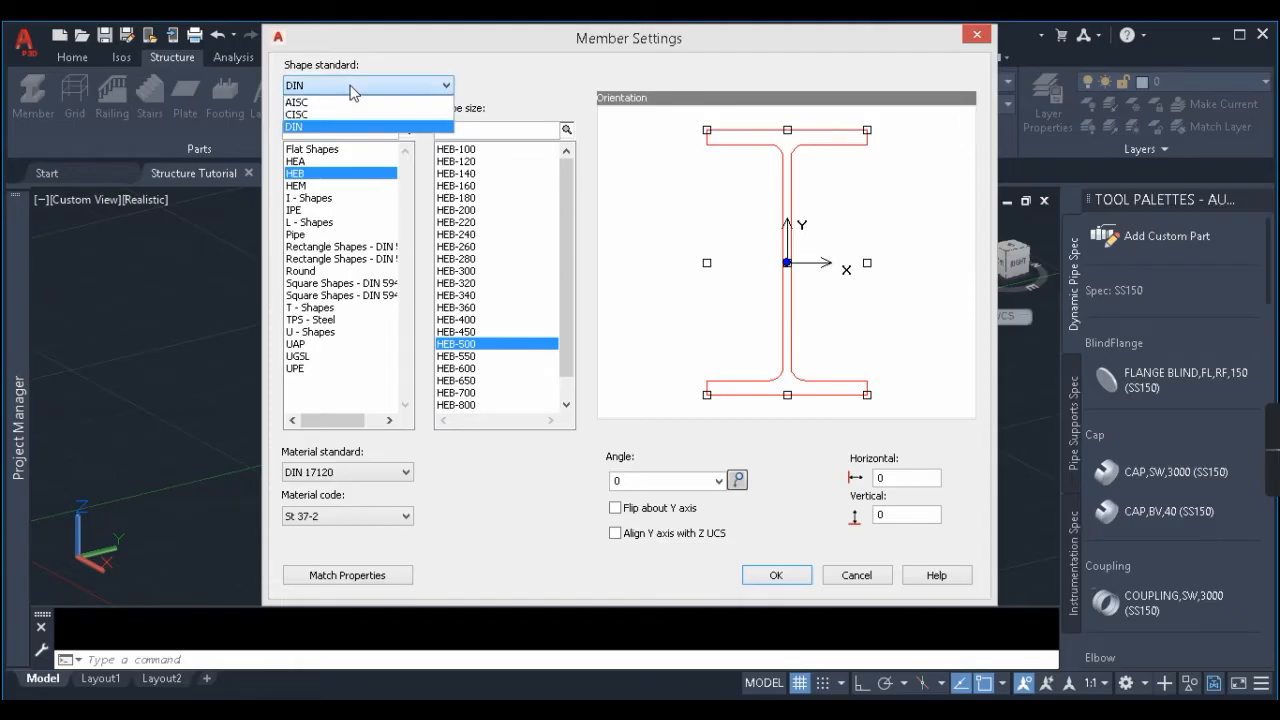
pyautogui.click(356, 86)
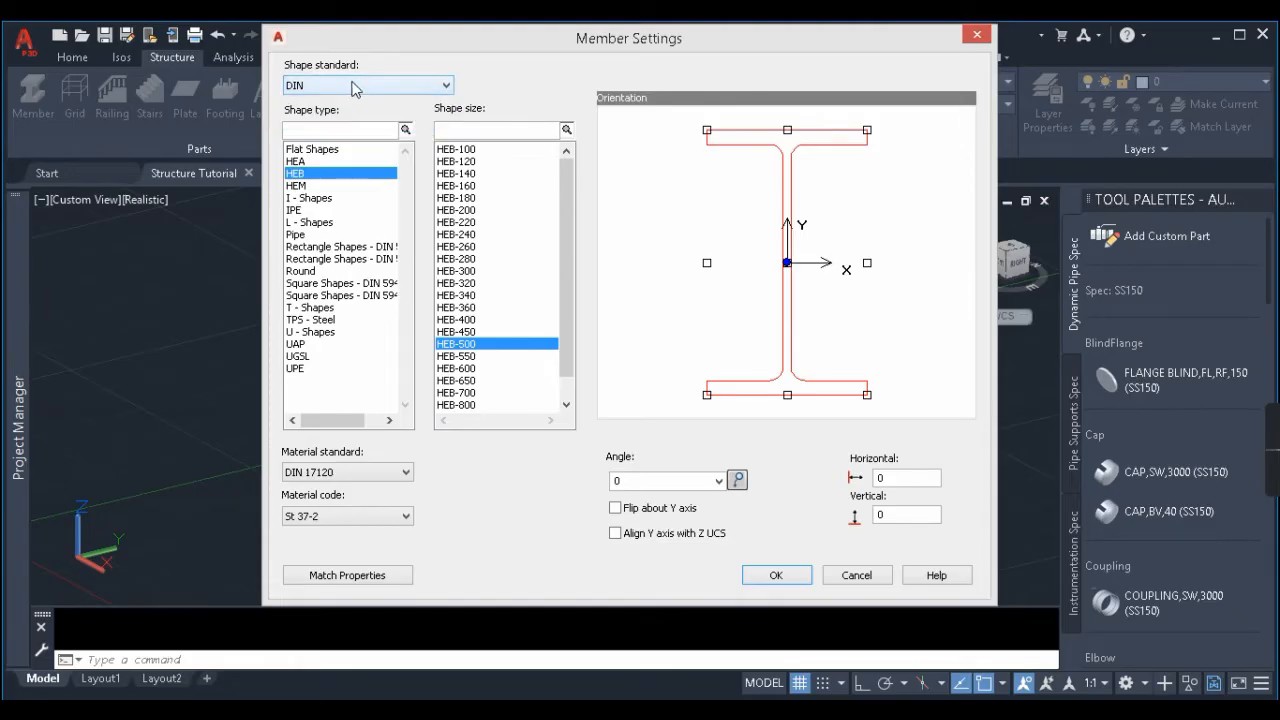
# Preview several DIN shape types such as L-Shapes and TPS - Steel, and select HEB with size HEB-500.
pyautogui.click(318, 151)
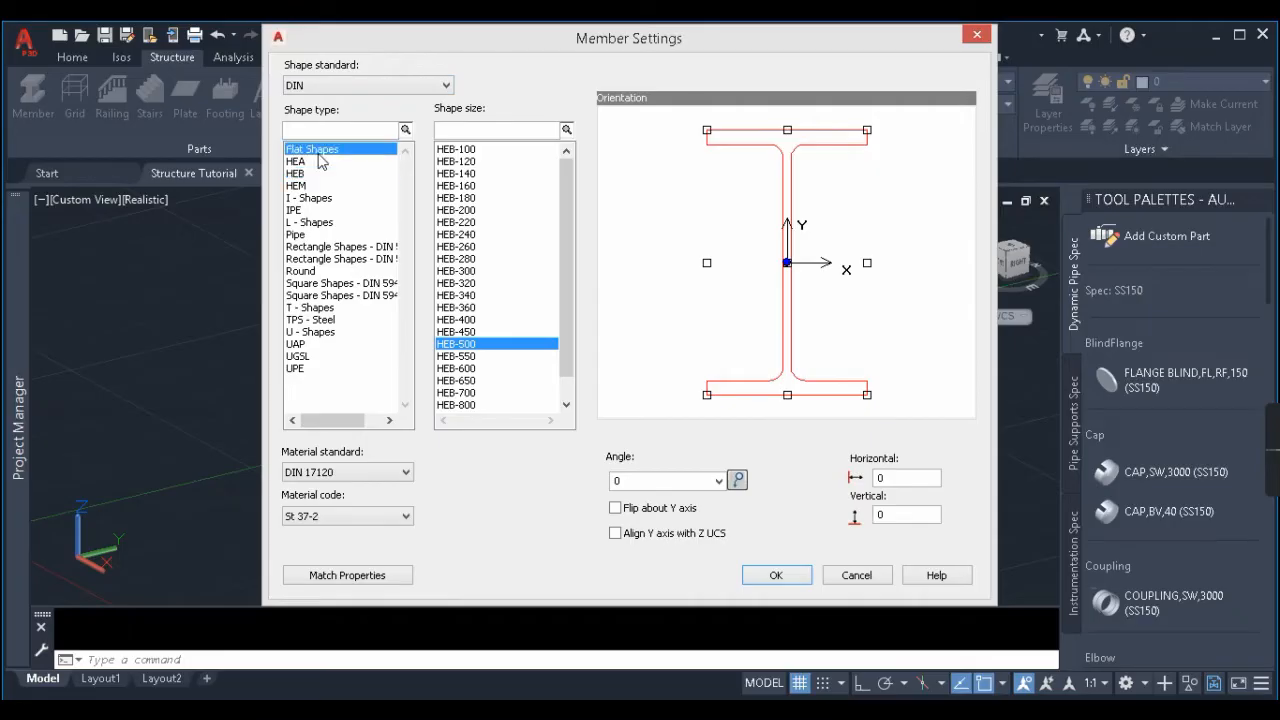
pyautogui.click(302, 161)
pyautogui.click(302, 173)
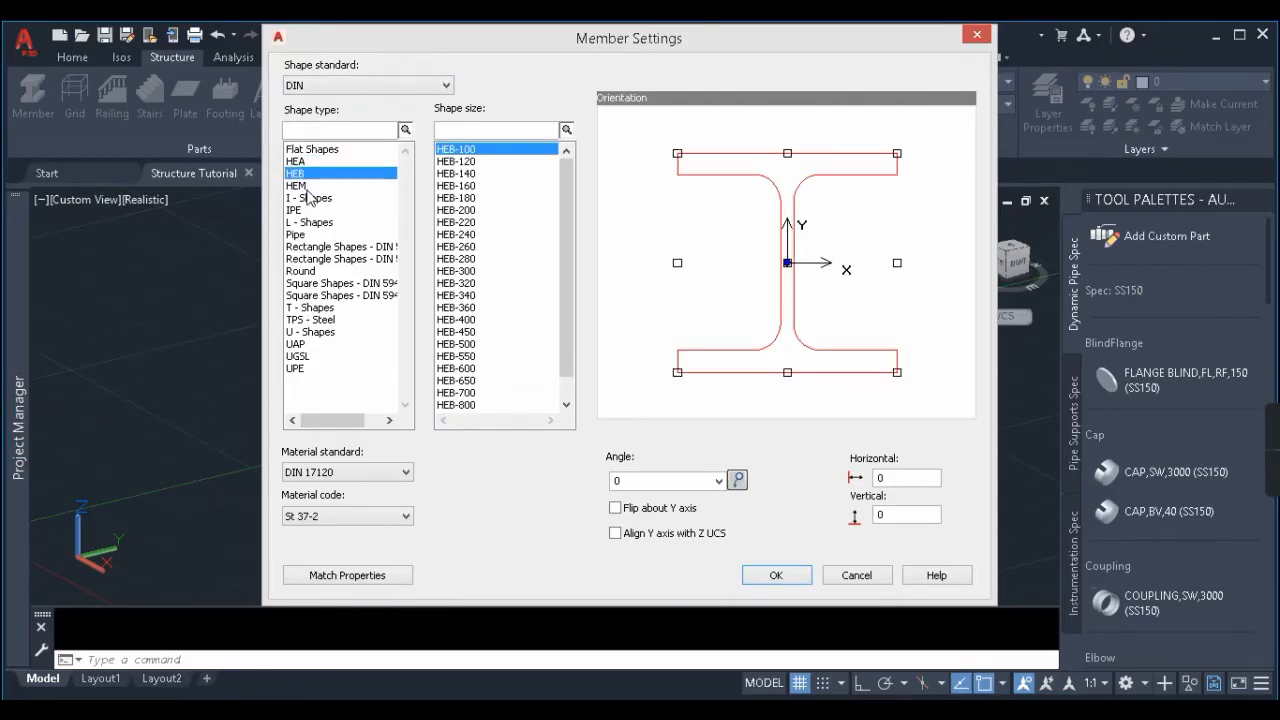
pyautogui.click(310, 246)
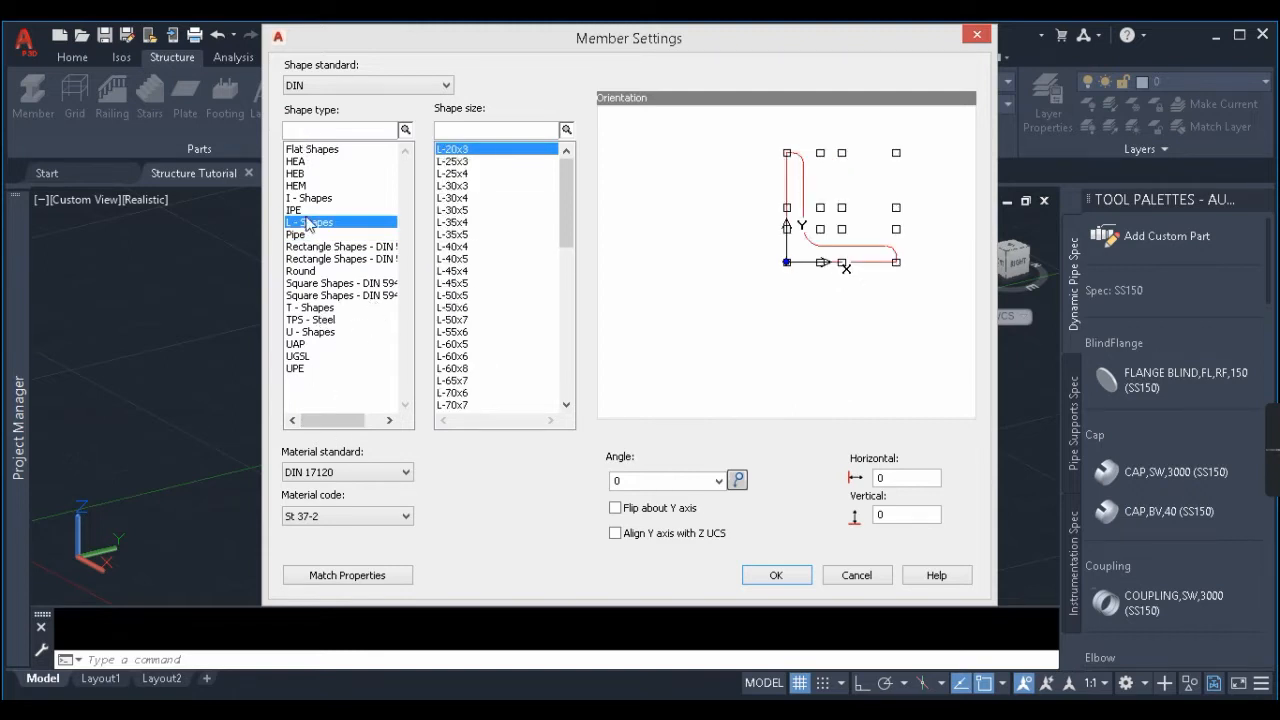
pyautogui.click(300, 368)
pyautogui.click(308, 320)
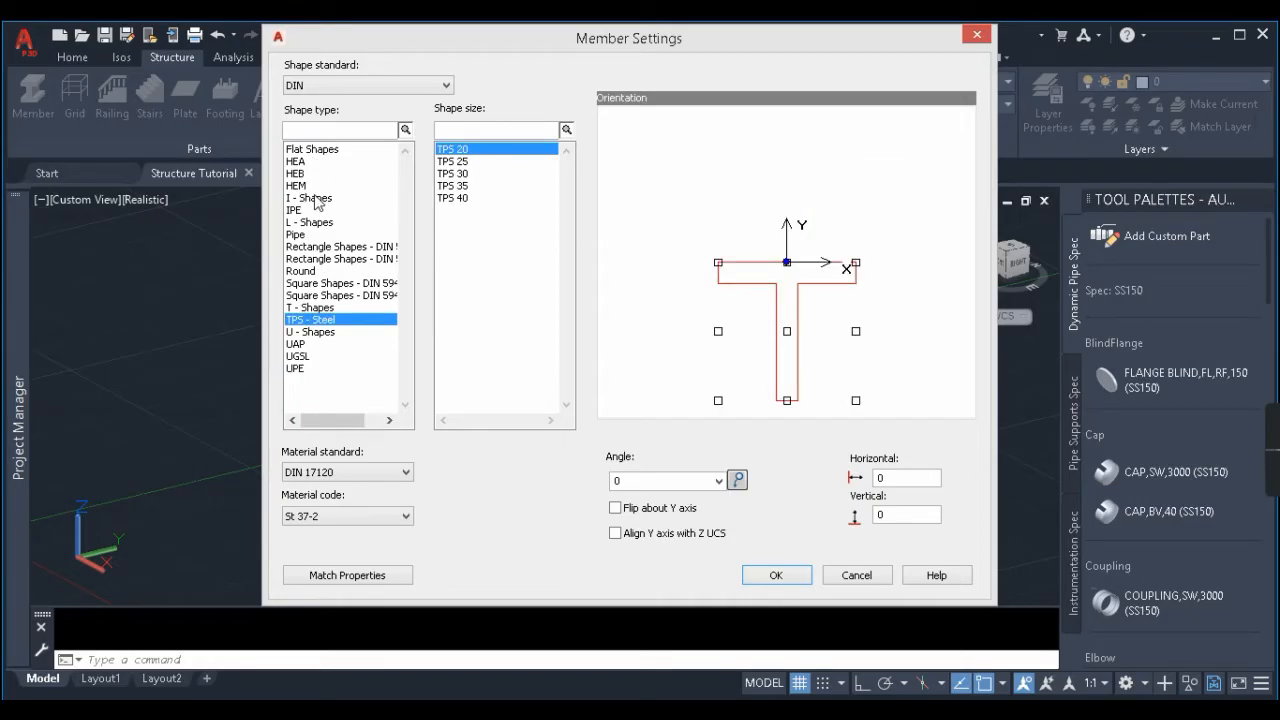
pyautogui.click(303, 174)
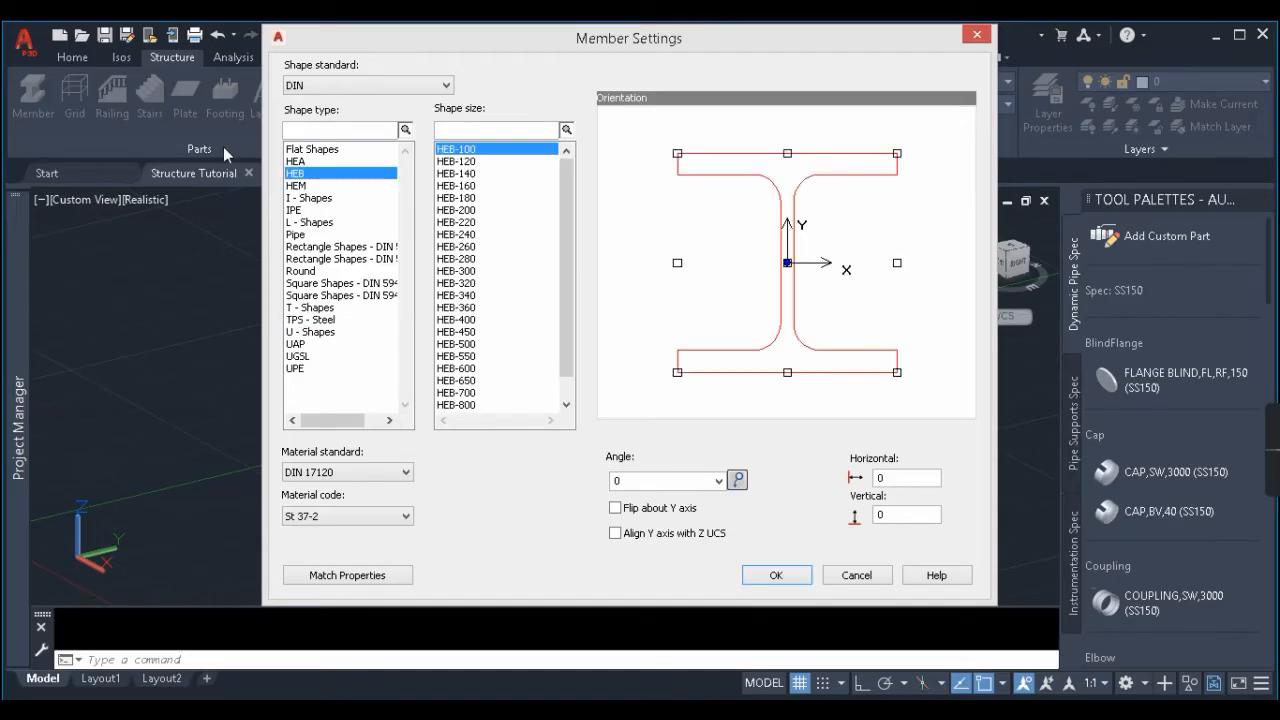
pyautogui.click(462, 344)
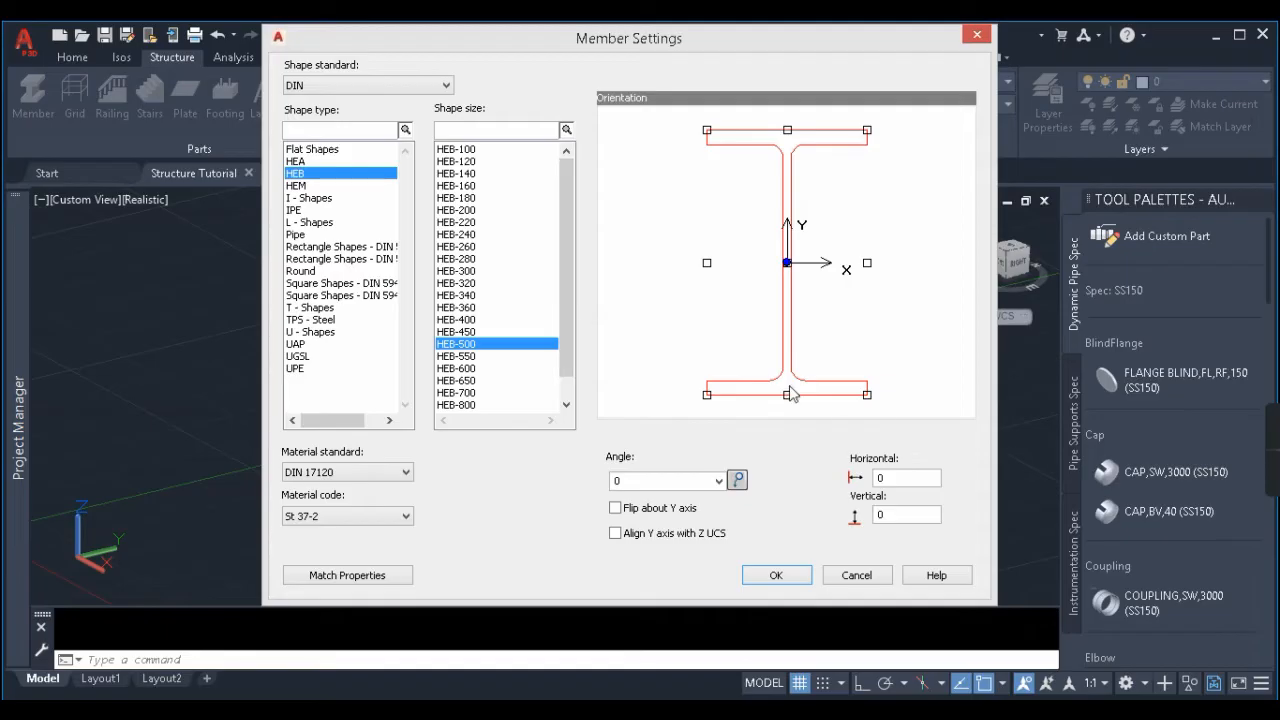
# Set the member's material standard to ASTM with material code A242, reviewing the other available codes.
pyautogui.click(375, 480)
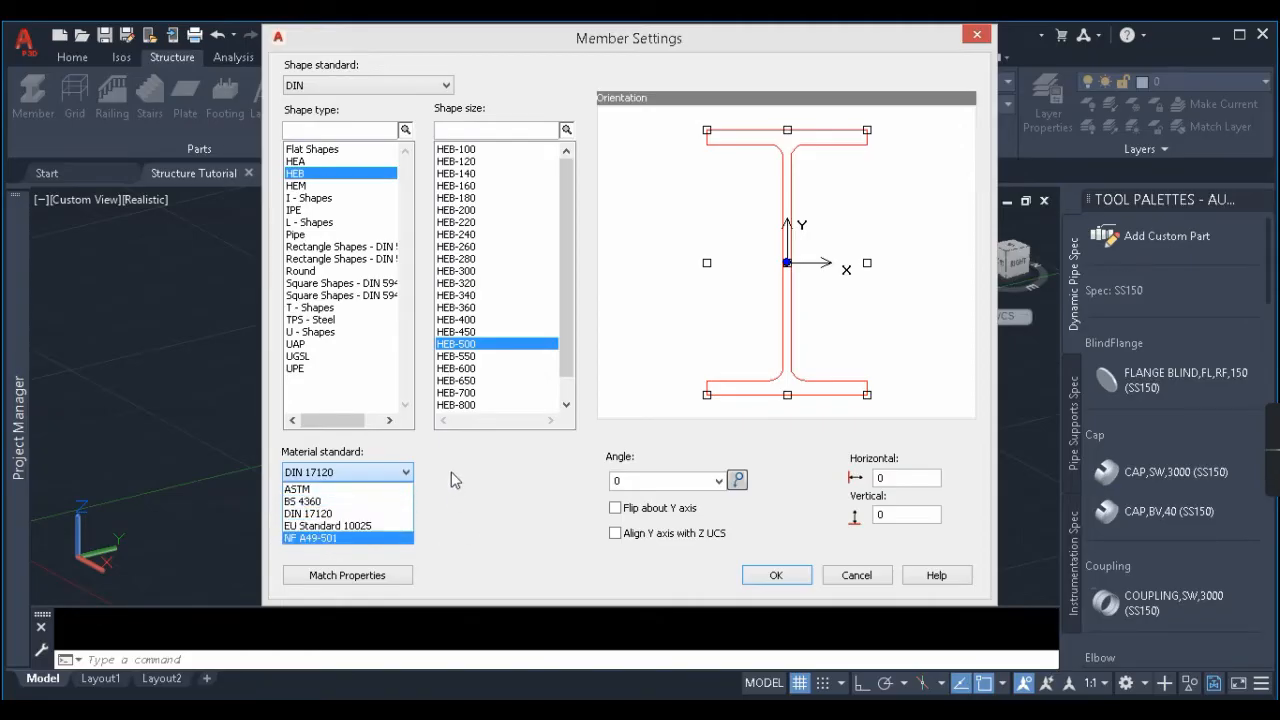
pyautogui.click(524, 496)
pyautogui.click(385, 516)
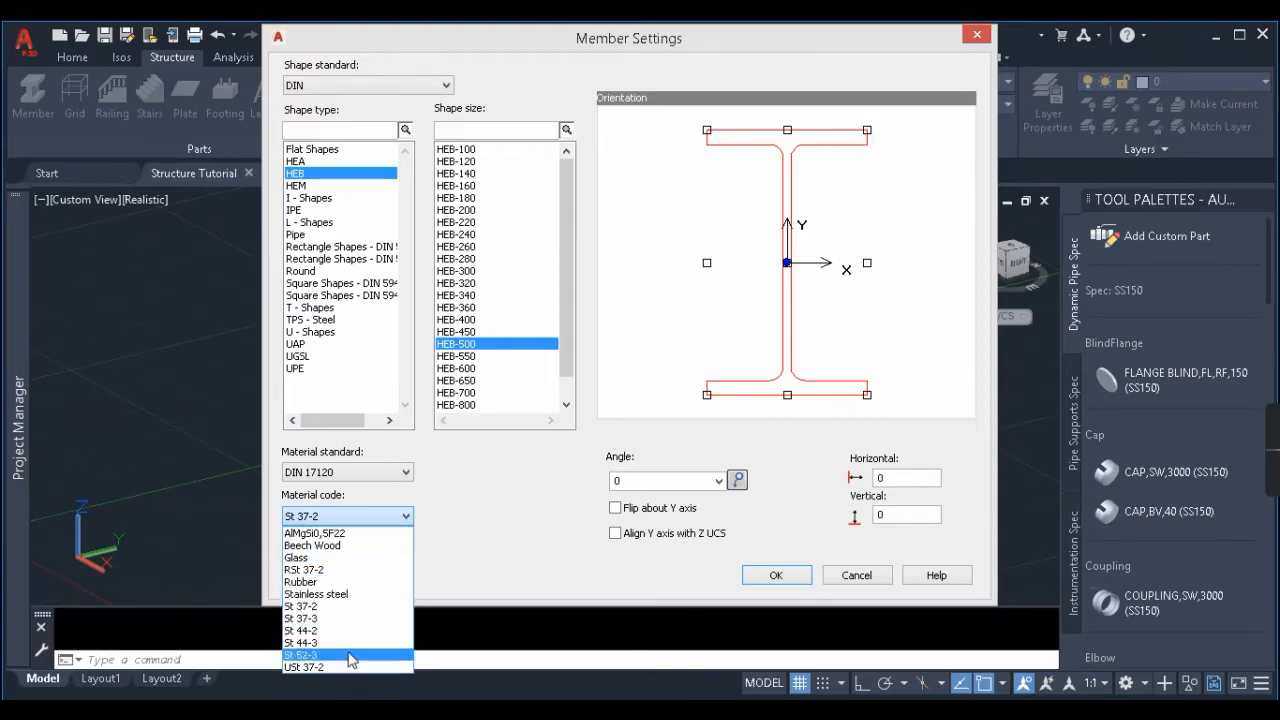
pyautogui.click(468, 494)
pyautogui.click(388, 481)
pyautogui.click(330, 489)
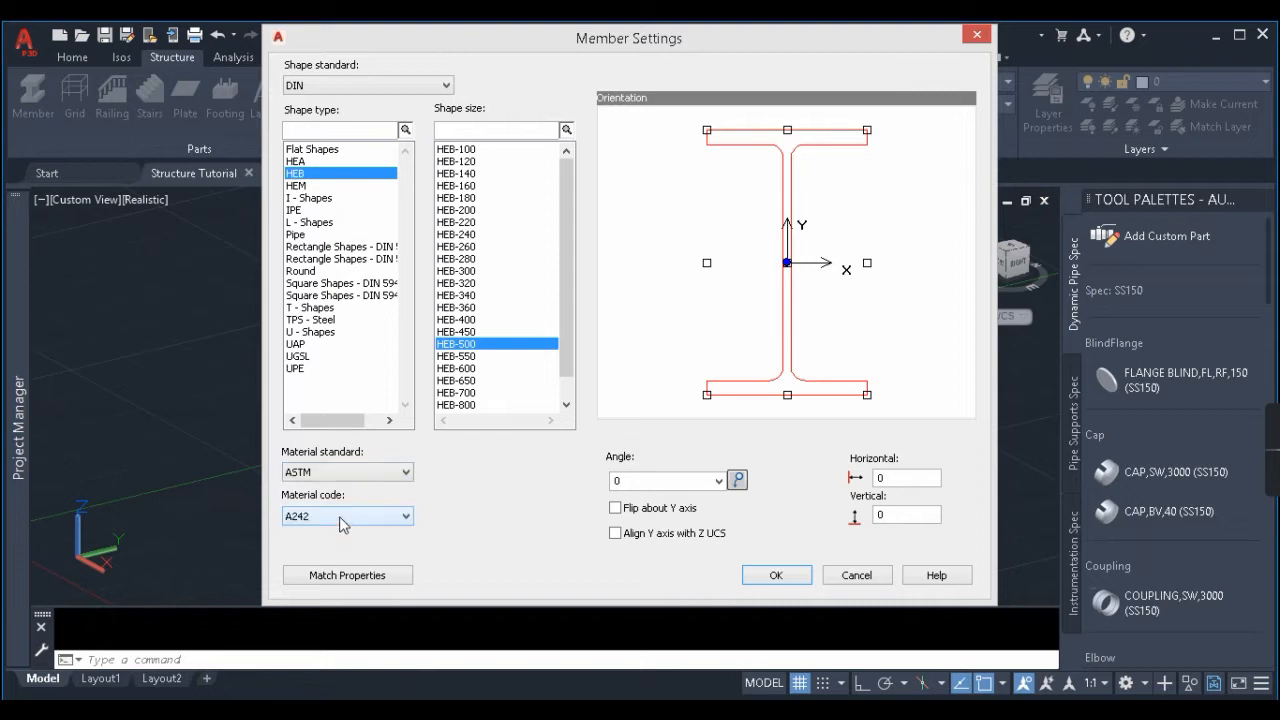
pyautogui.click(345, 516)
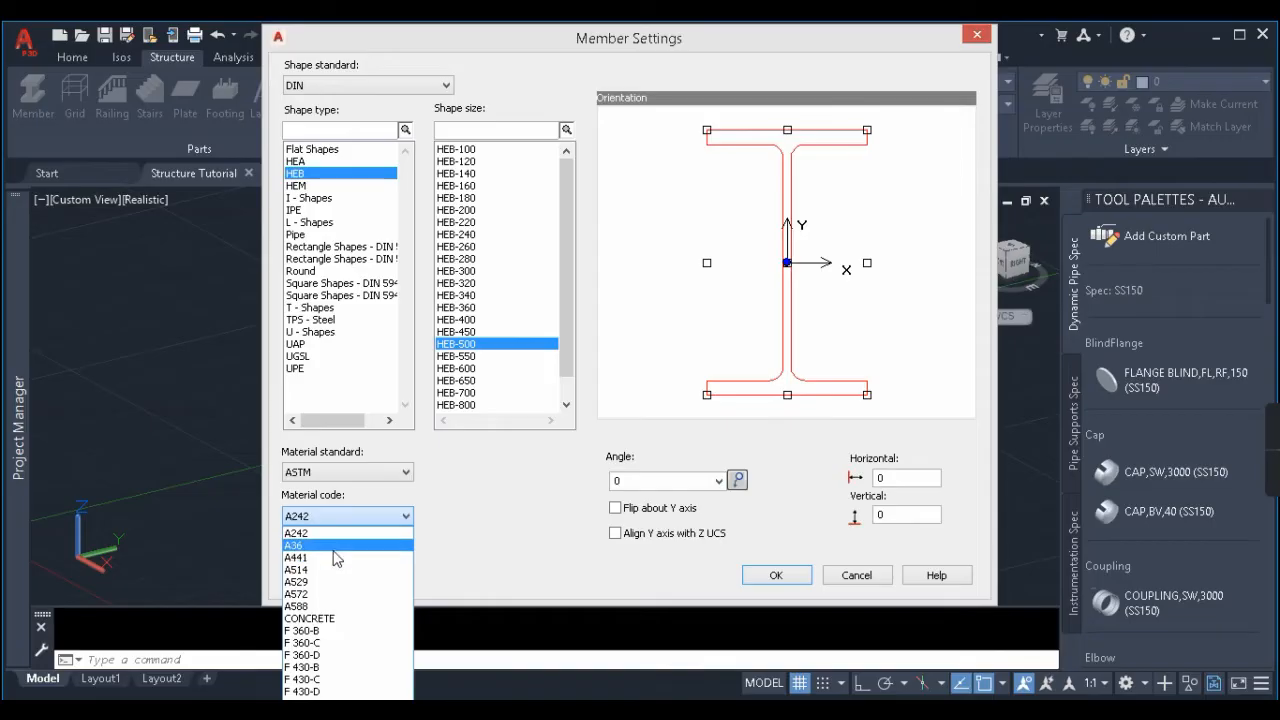
pyautogui.click(511, 547)
# Try member orientation angles of 90, 45 and 13 degrees, and set the angle back to 0.
pyautogui.click(660, 480)
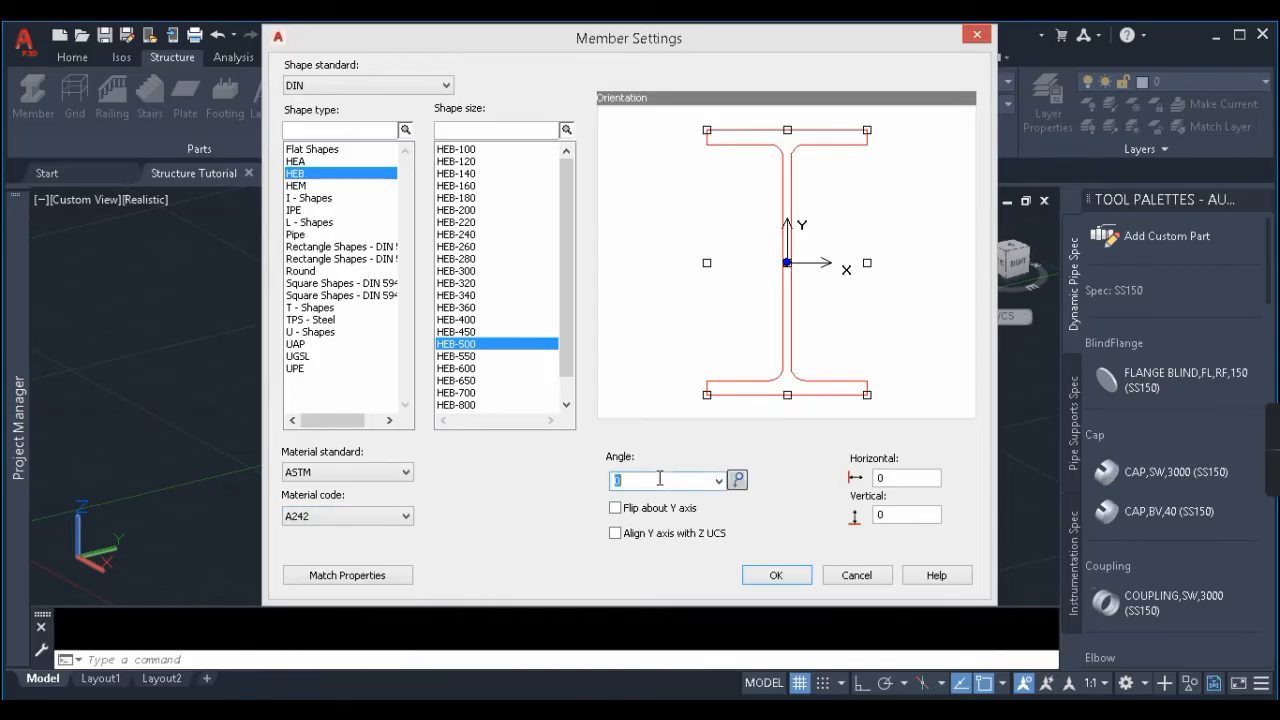
pyautogui.write('90')
pyautogui.click(739, 481)
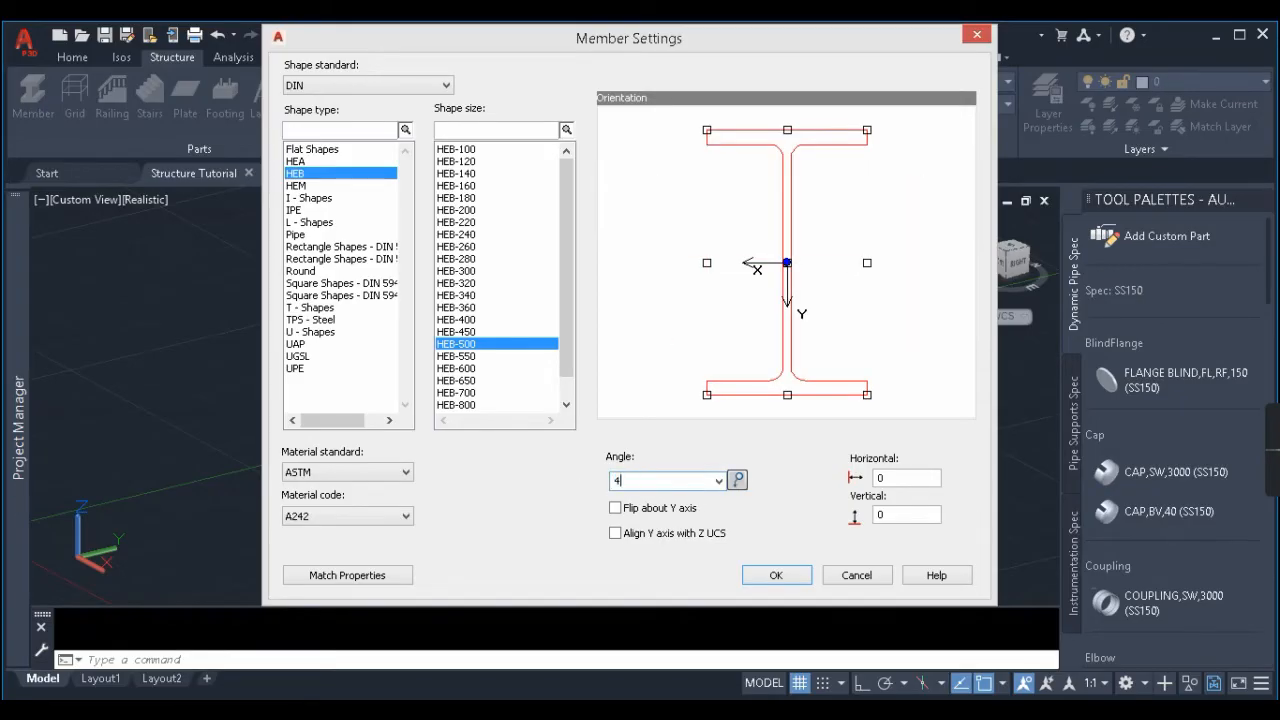
pyautogui.write('45')
pyautogui.doubleClick(620, 481)
pyautogui.write('13')
pyautogui.doubleClick(620, 481)
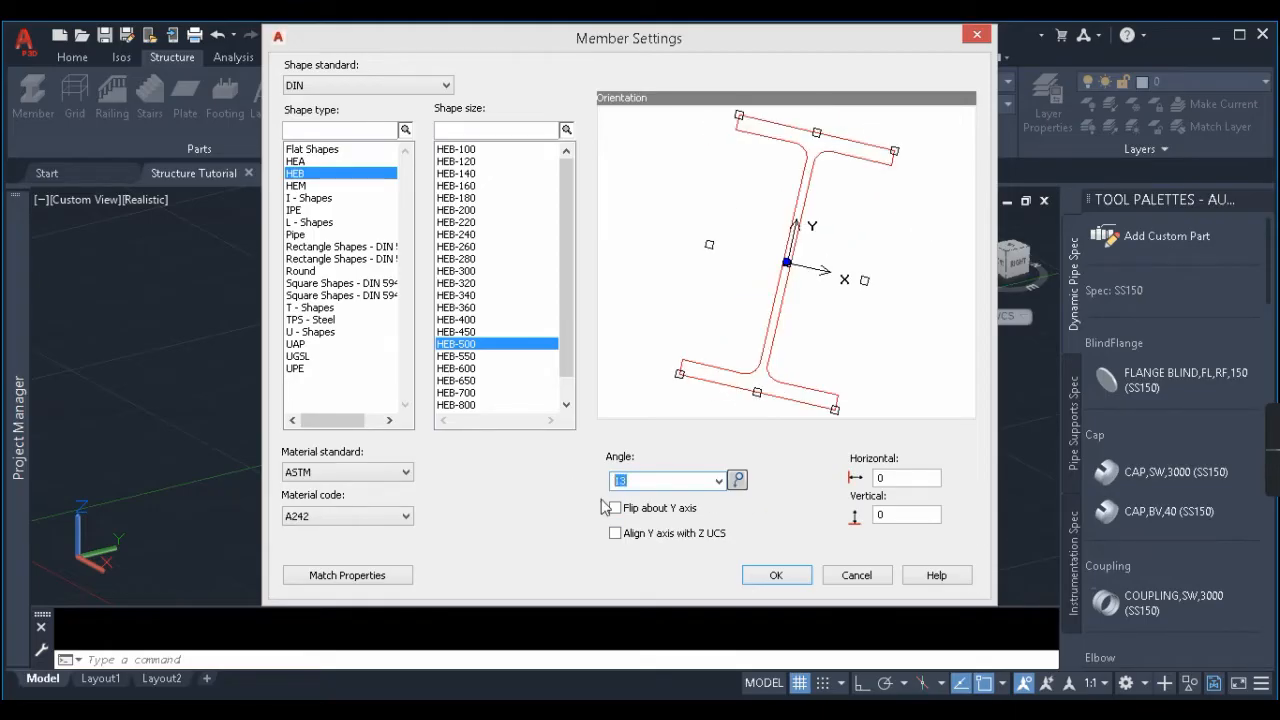
pyautogui.write('0')
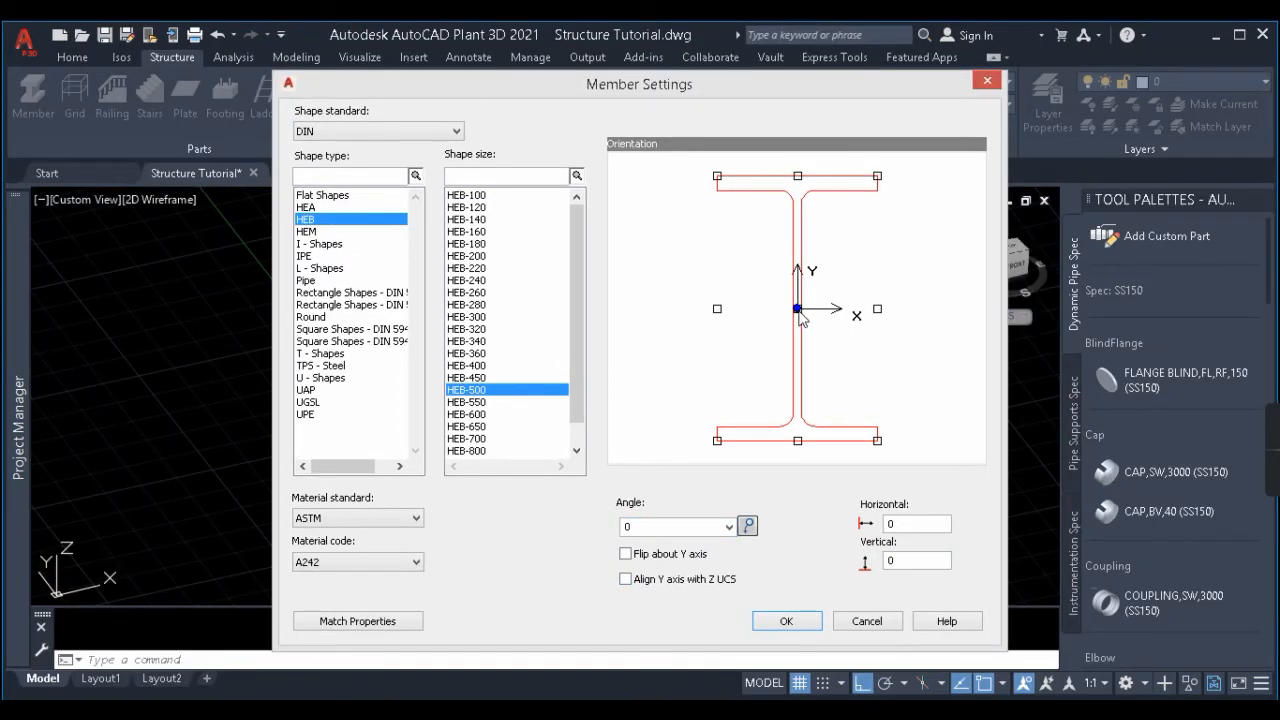
# Try several insertion points around the HEB-500 profile, ending at the middle of the upper flange.
pyautogui.click(878, 309)
pyautogui.click(797, 176)
pyautogui.click(717, 177)
pyautogui.click(798, 441)
pyautogui.click(877, 440)
pyautogui.click(877, 309)
pyautogui.click(798, 177)
# Try a vertical offset of 200 for the member's insertion point, and reset it to 0.
pyautogui.doubleClick(914, 562)
pyautogui.write('200')
pyautogui.doubleClick(884, 523)
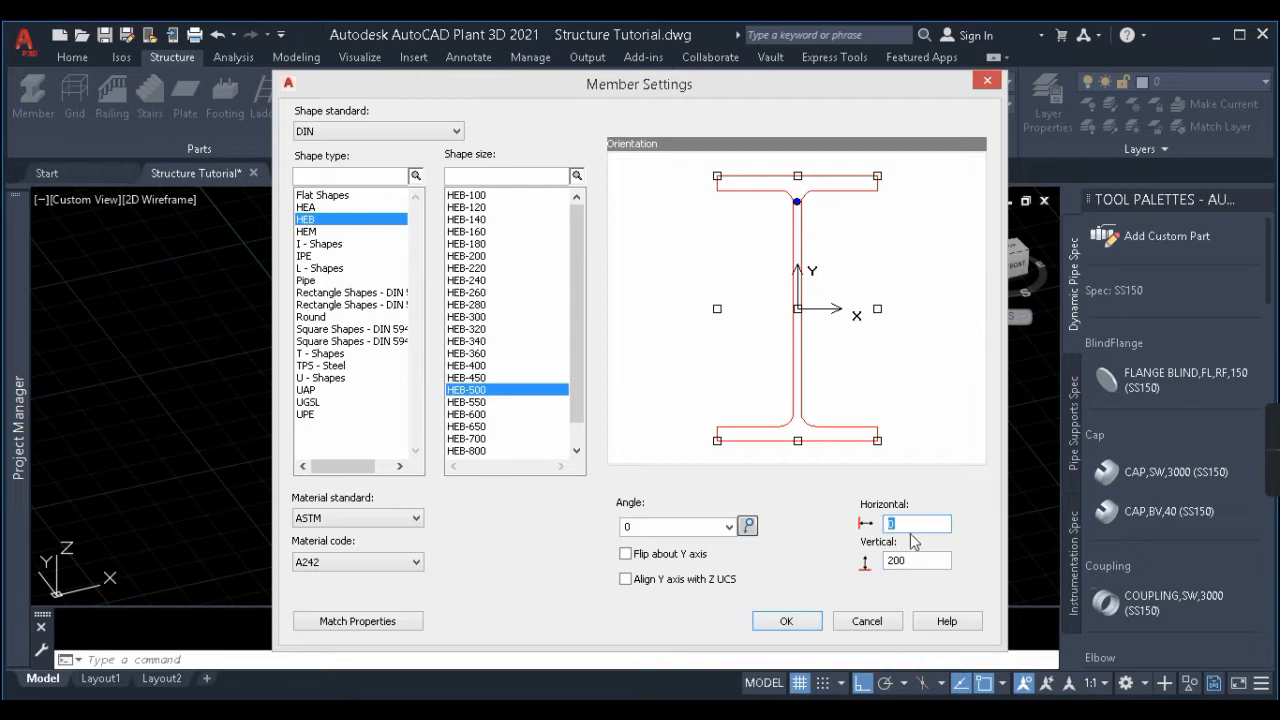
pyautogui.doubleClick(916, 560)
pyautogui.write('0')
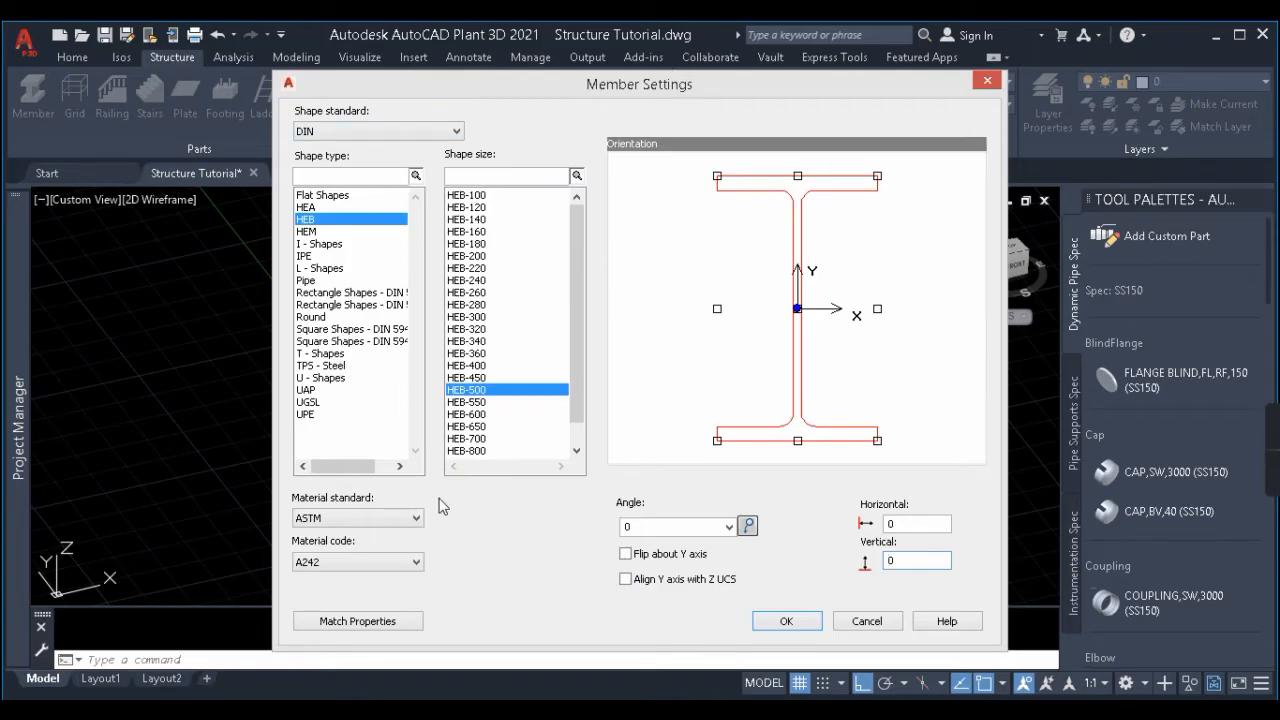
# Preview the T-Shapes, L-Shapes and IPE types, select HEB with size HEB-500, and accept the member settings.
pyautogui.click(321, 356)
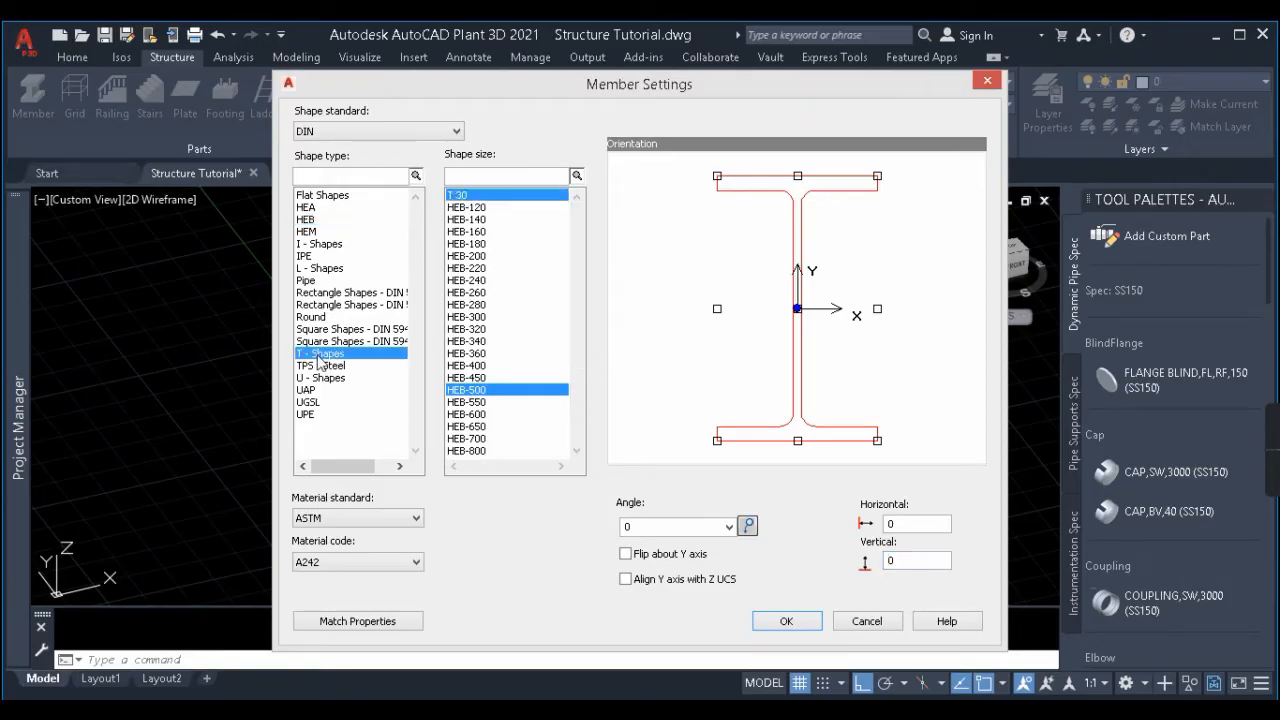
pyautogui.click(330, 269)
pyautogui.click(307, 257)
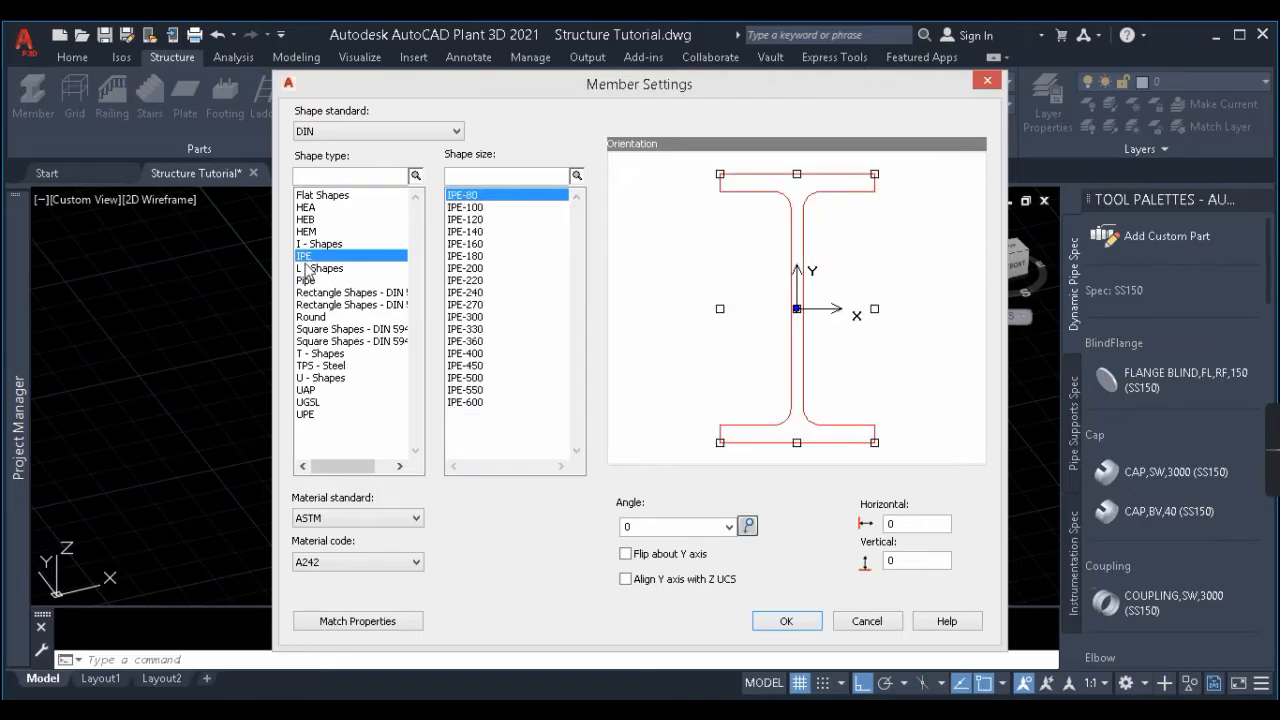
pyautogui.click(308, 220)
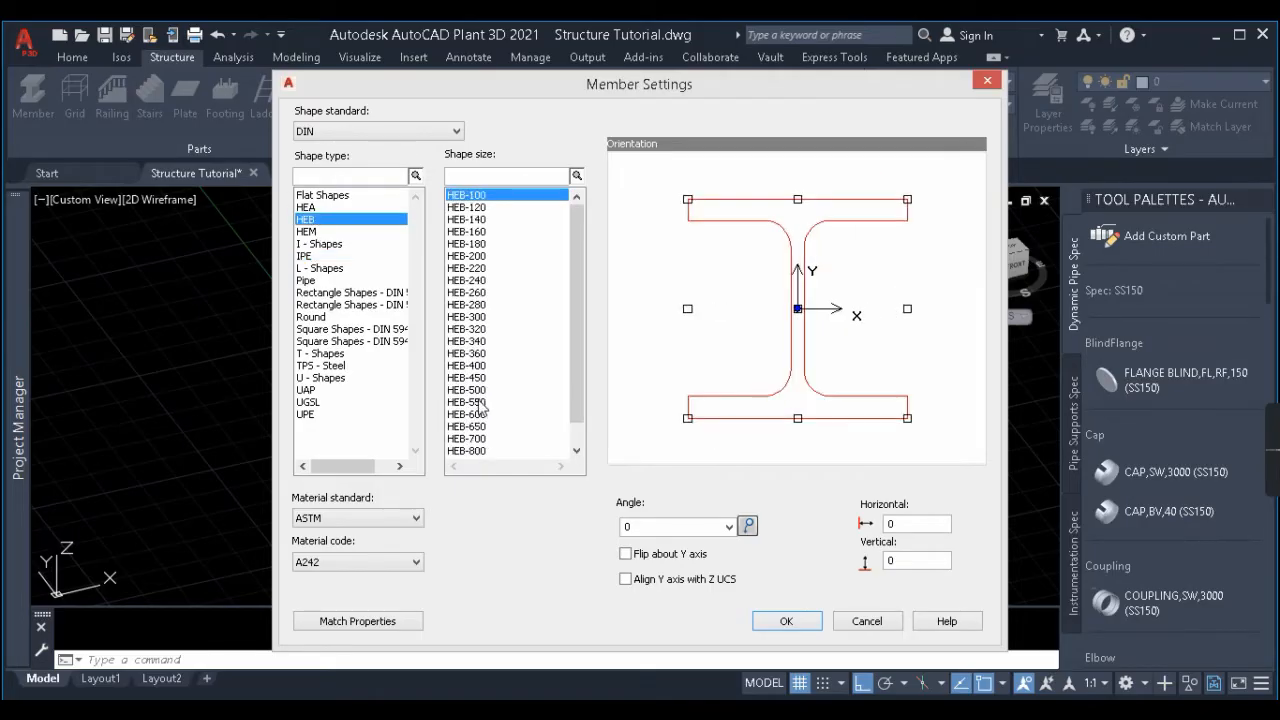
pyautogui.click(481, 394)
pyautogui.click(783, 620)
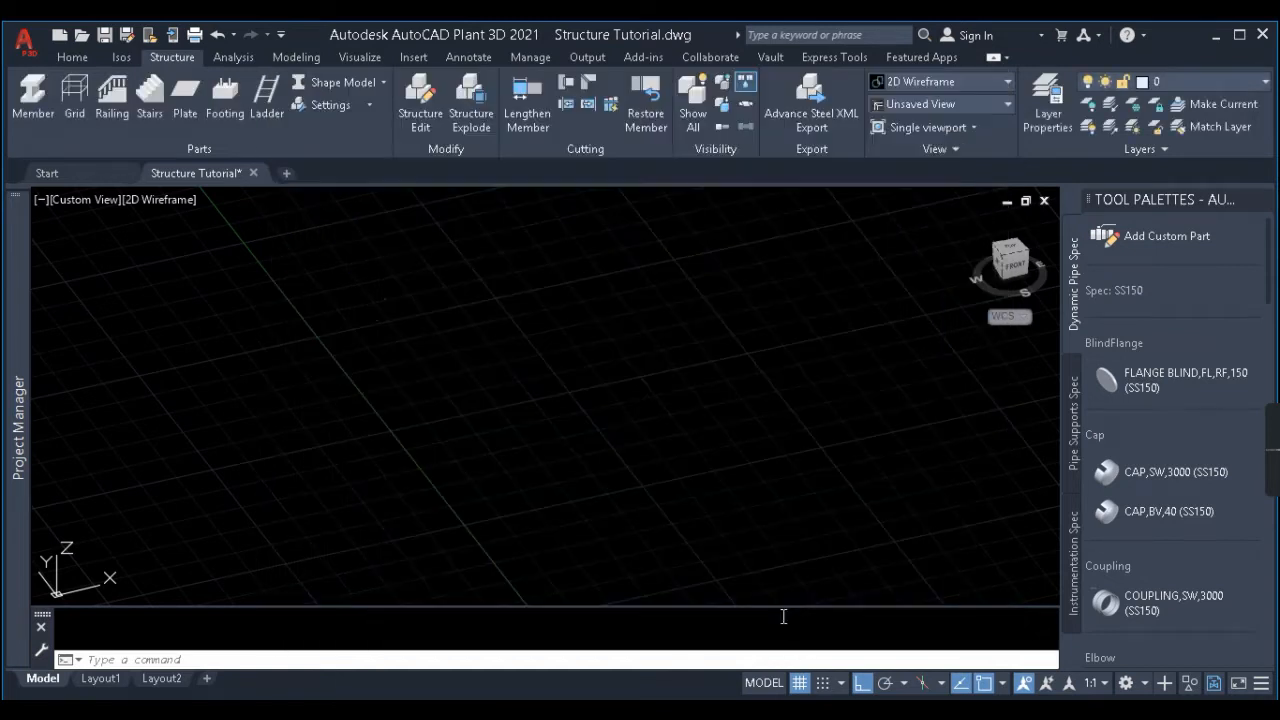
# Preview IPE, L-Shapes, Rectangle Shapes, Round and T-Shapes for the railing's handrail, and cancel the shape selection.
pyautogui.click(330, 104)
pyautogui.click(352, 171)
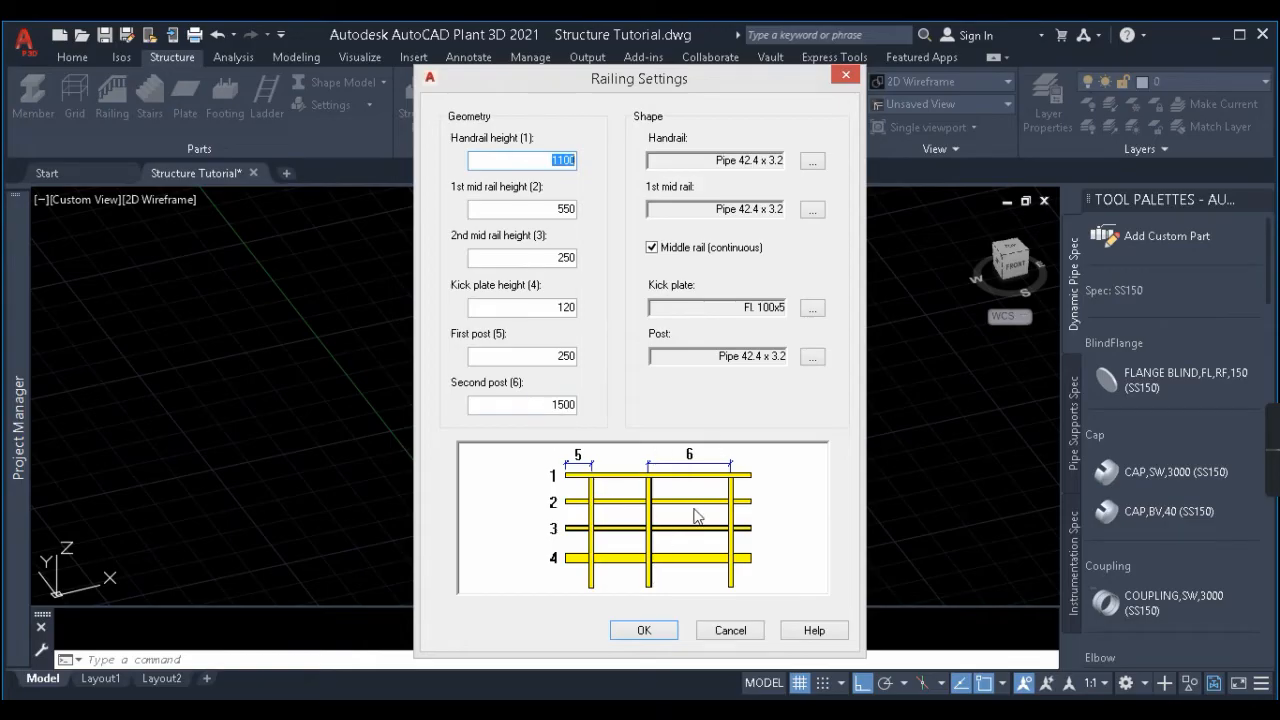
pyautogui.click(811, 161)
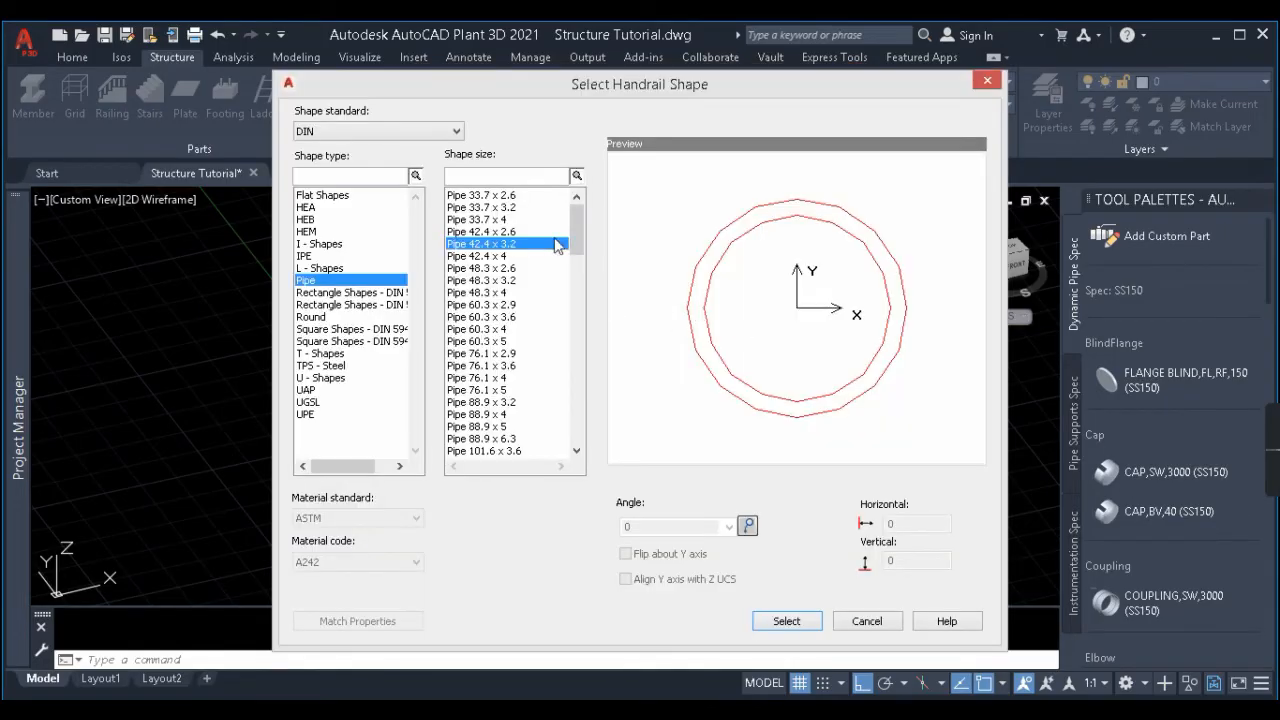
pyautogui.click(326, 257)
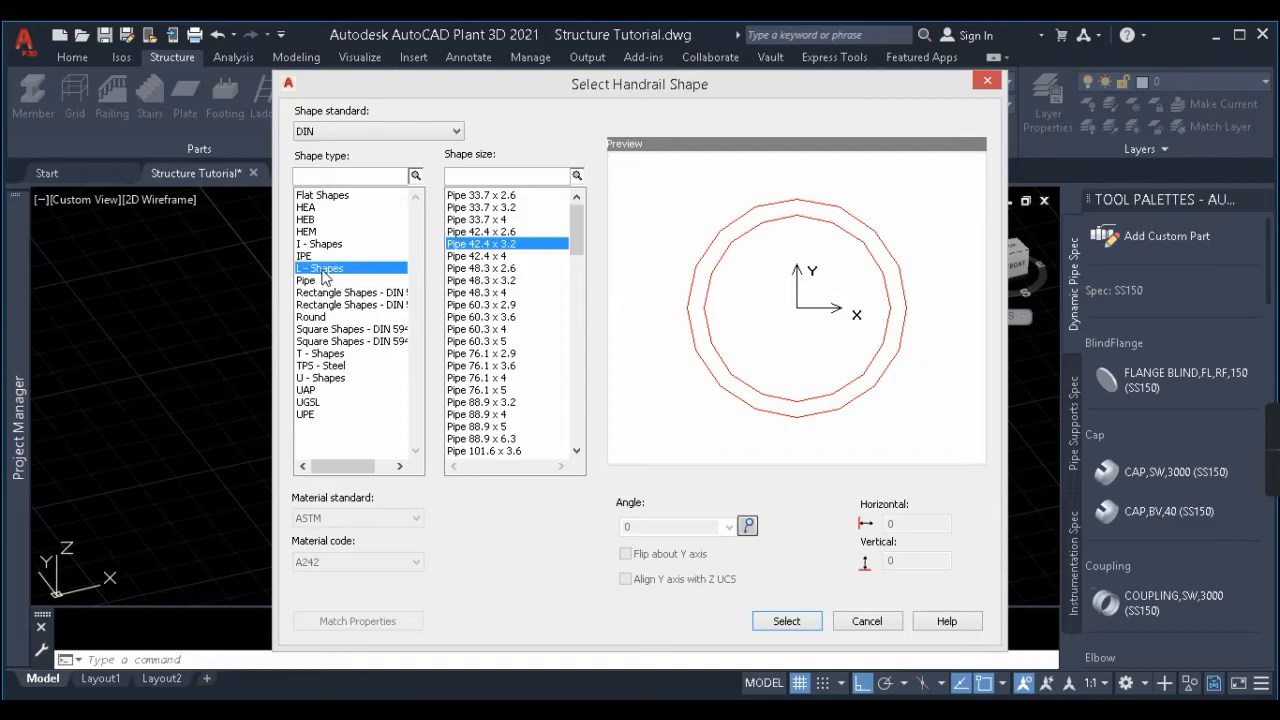
pyautogui.click(330, 268)
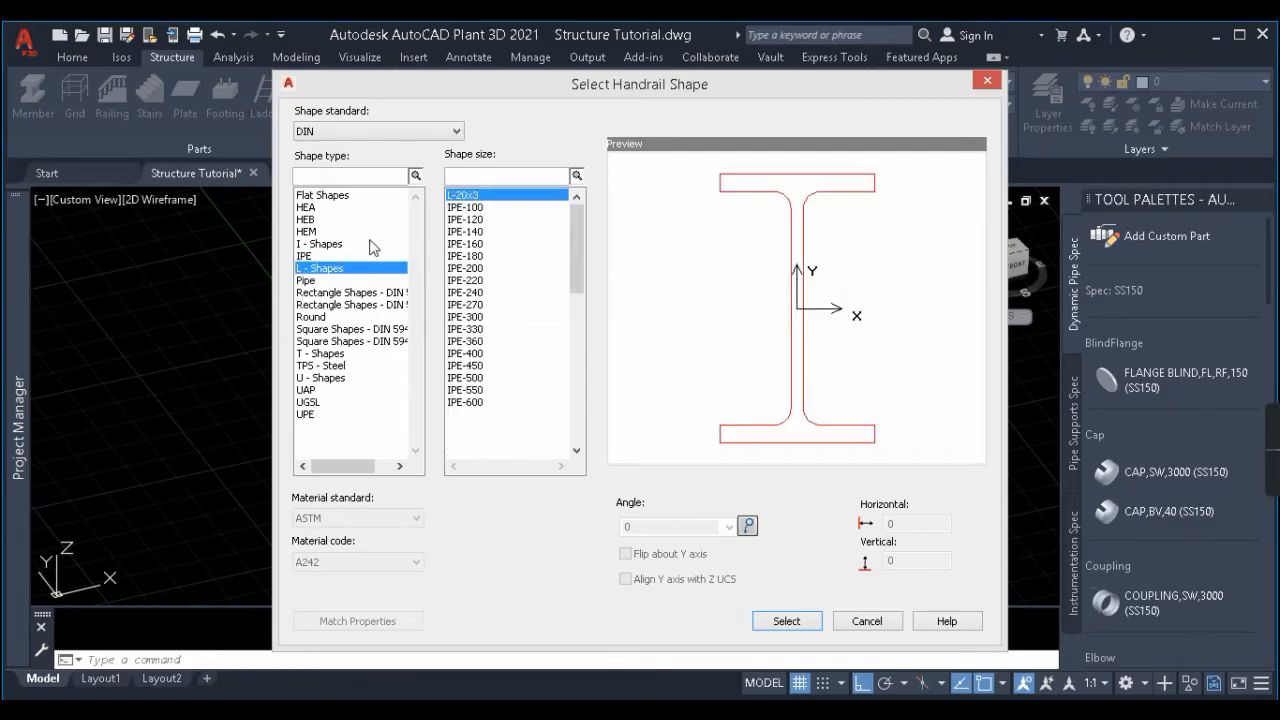
pyautogui.click(330, 297)
pyautogui.click(328, 318)
pyautogui.click(328, 353)
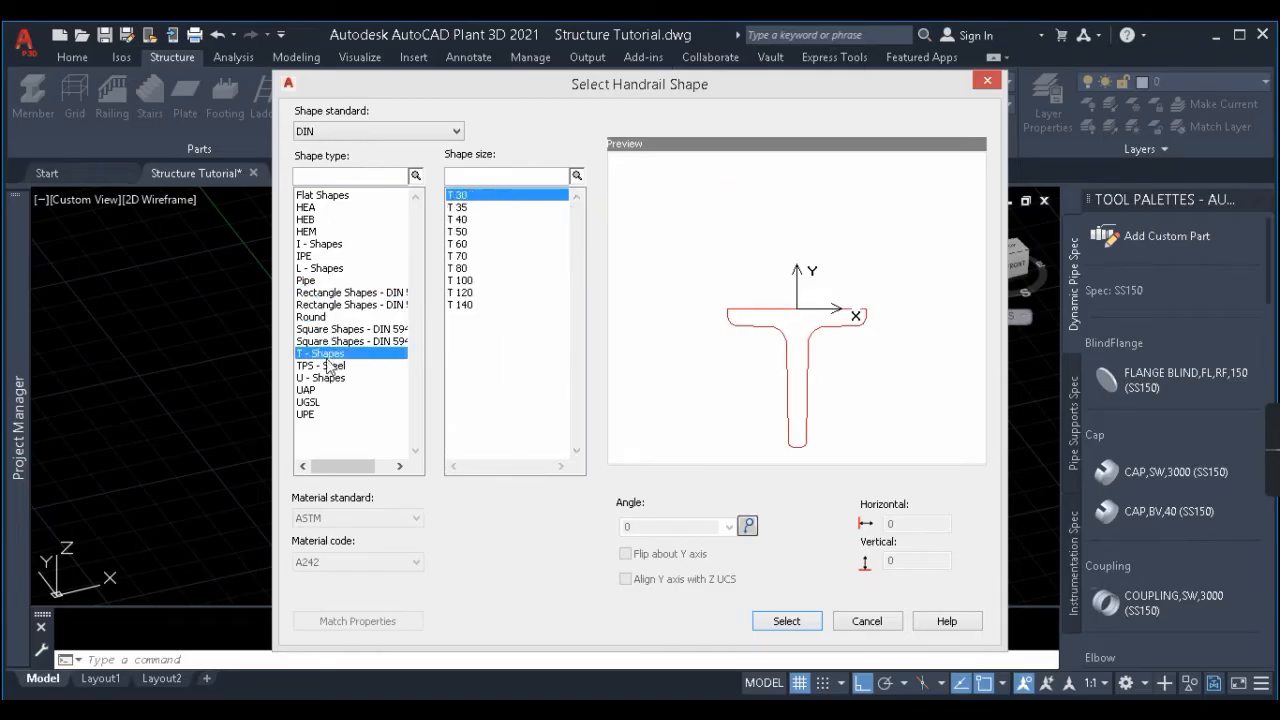
pyautogui.click(868, 624)
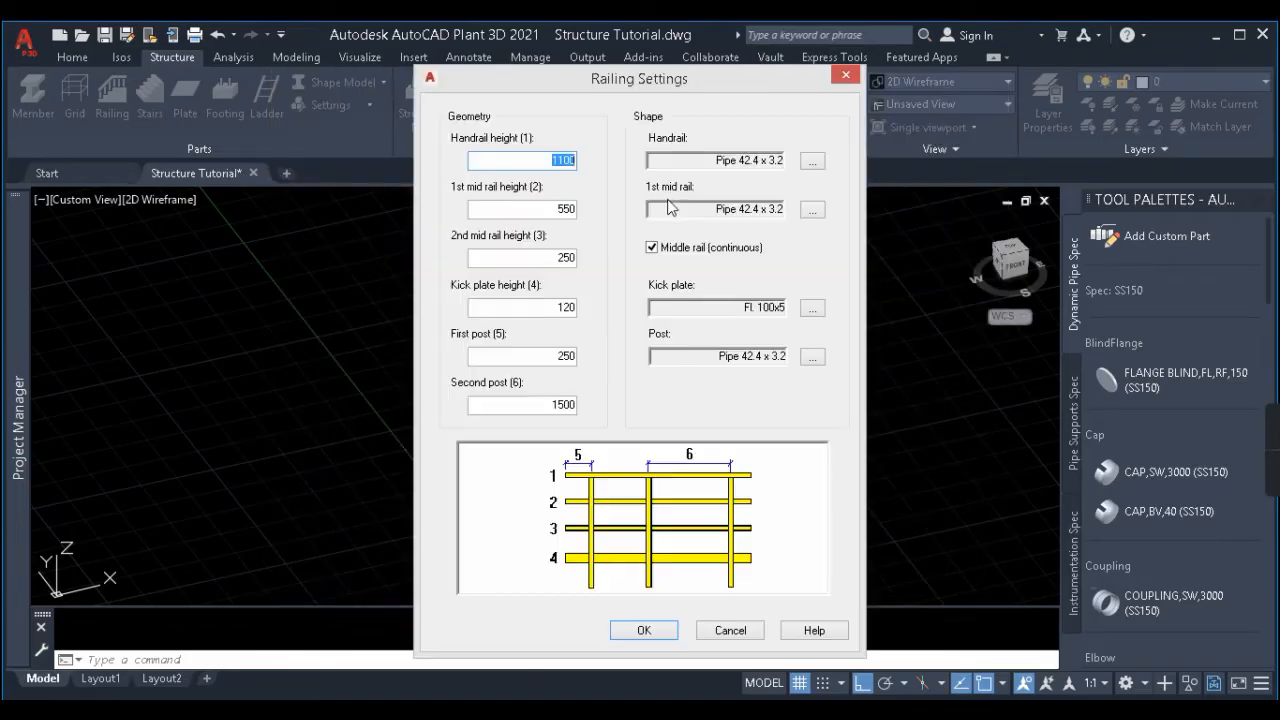
# Review the shape options for the railing's first mid rail and post without changing them, and close the railing settings.
pyautogui.click(812, 213)
pyautogui.click(849, 622)
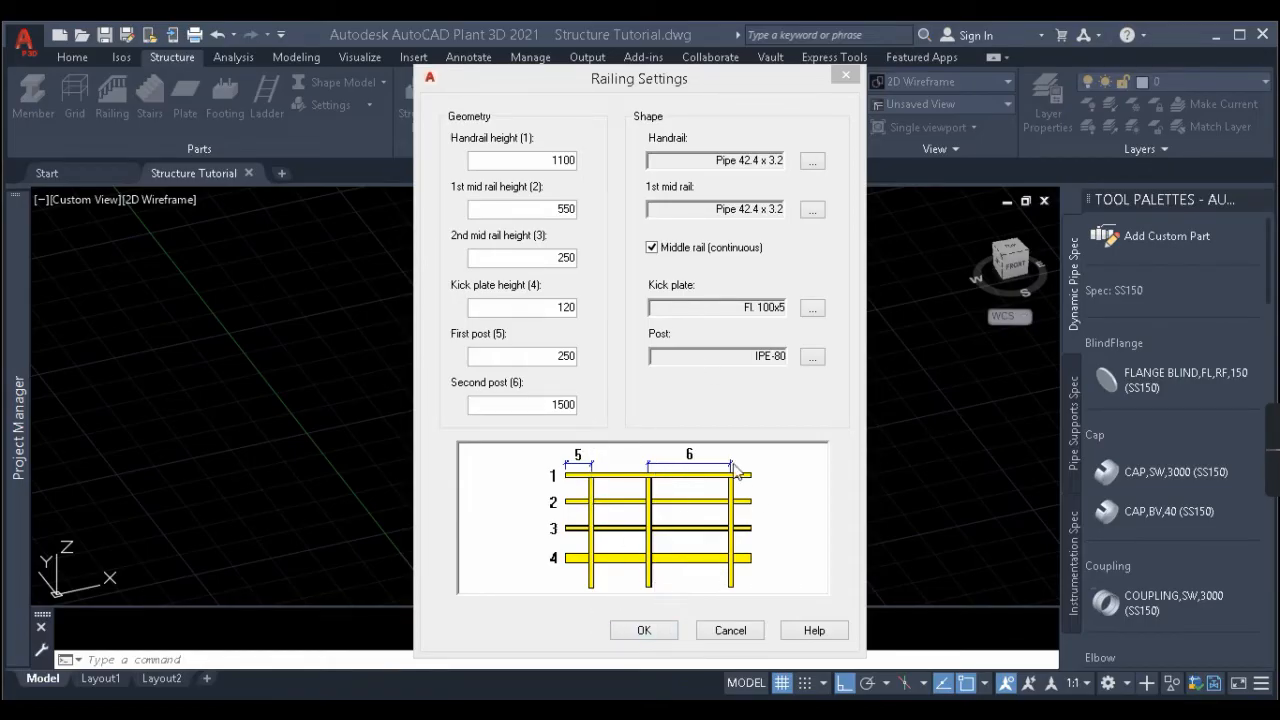
pyautogui.click(811, 358)
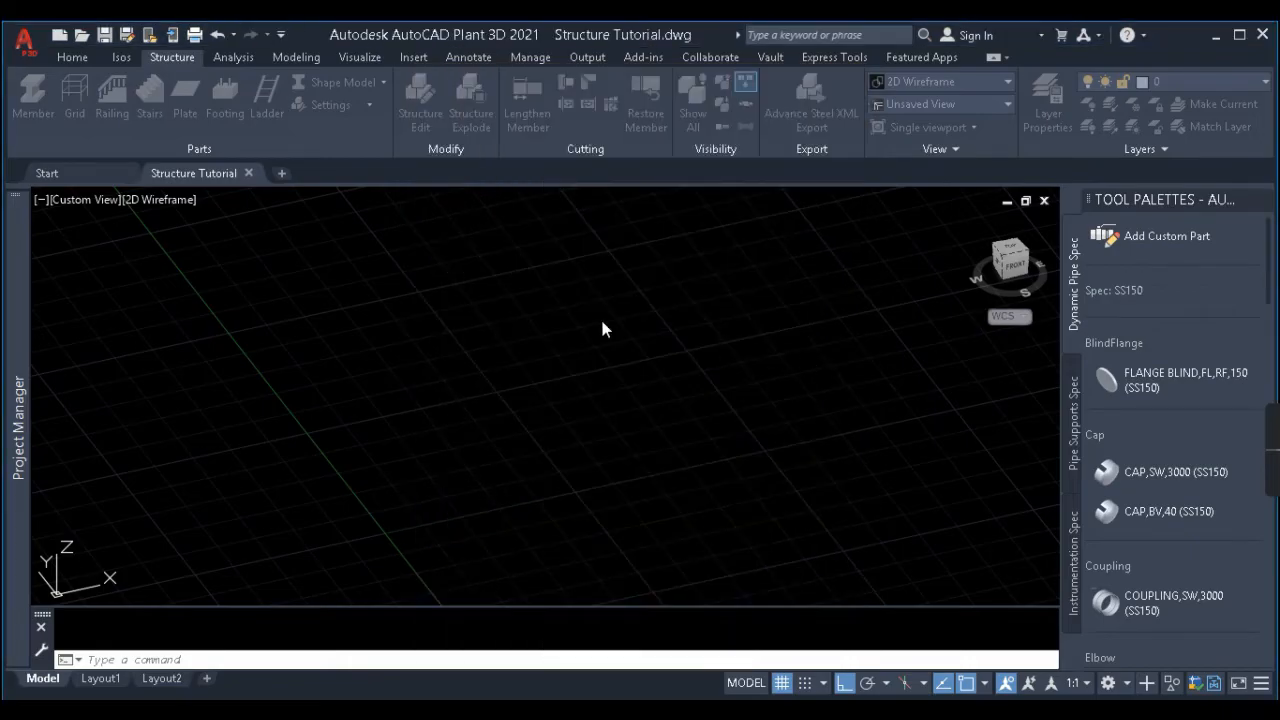
pyautogui.click(868, 623)
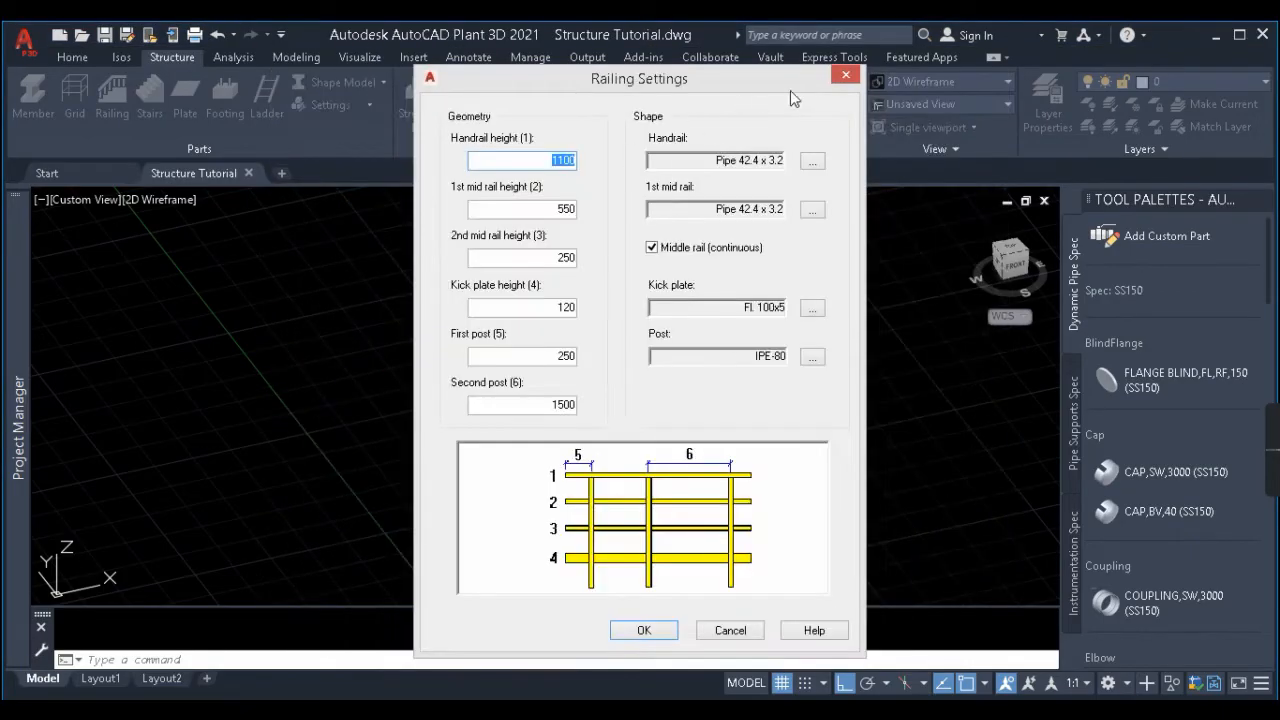
pyautogui.click(845, 78)
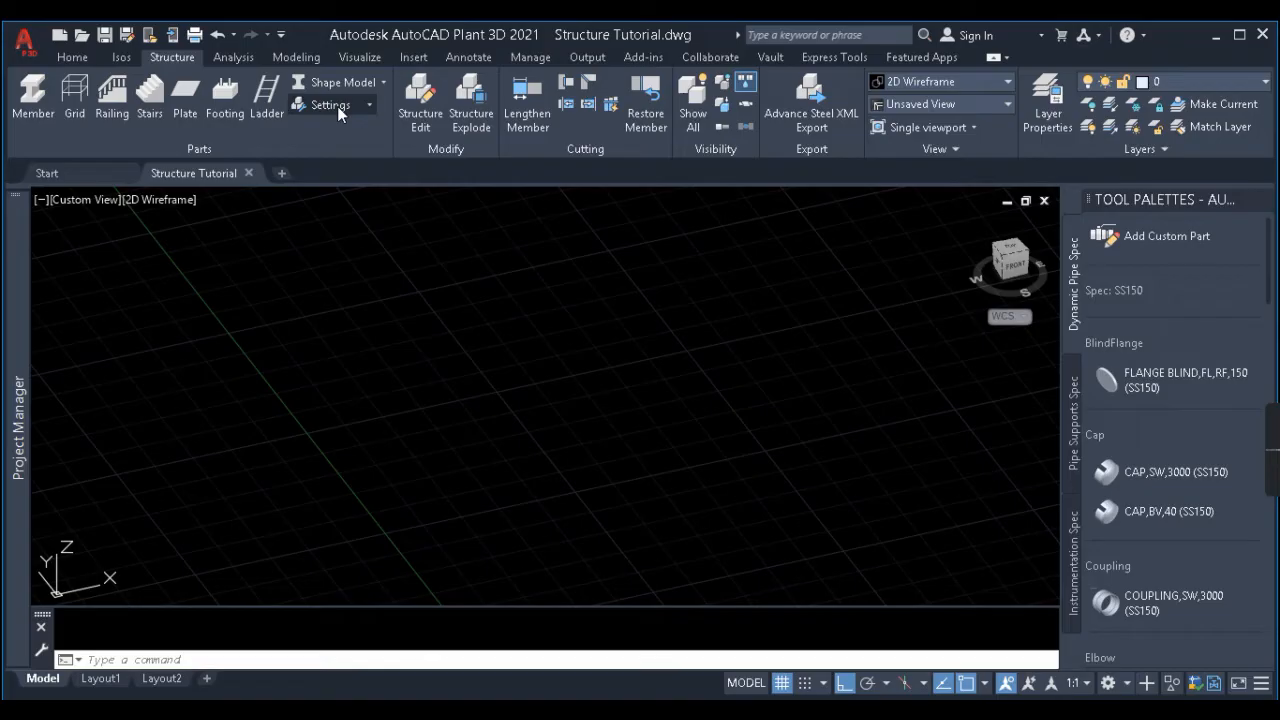
# Set the default footing geometry to length 500, width 500 and depth 350.
pyautogui.click(368, 104)
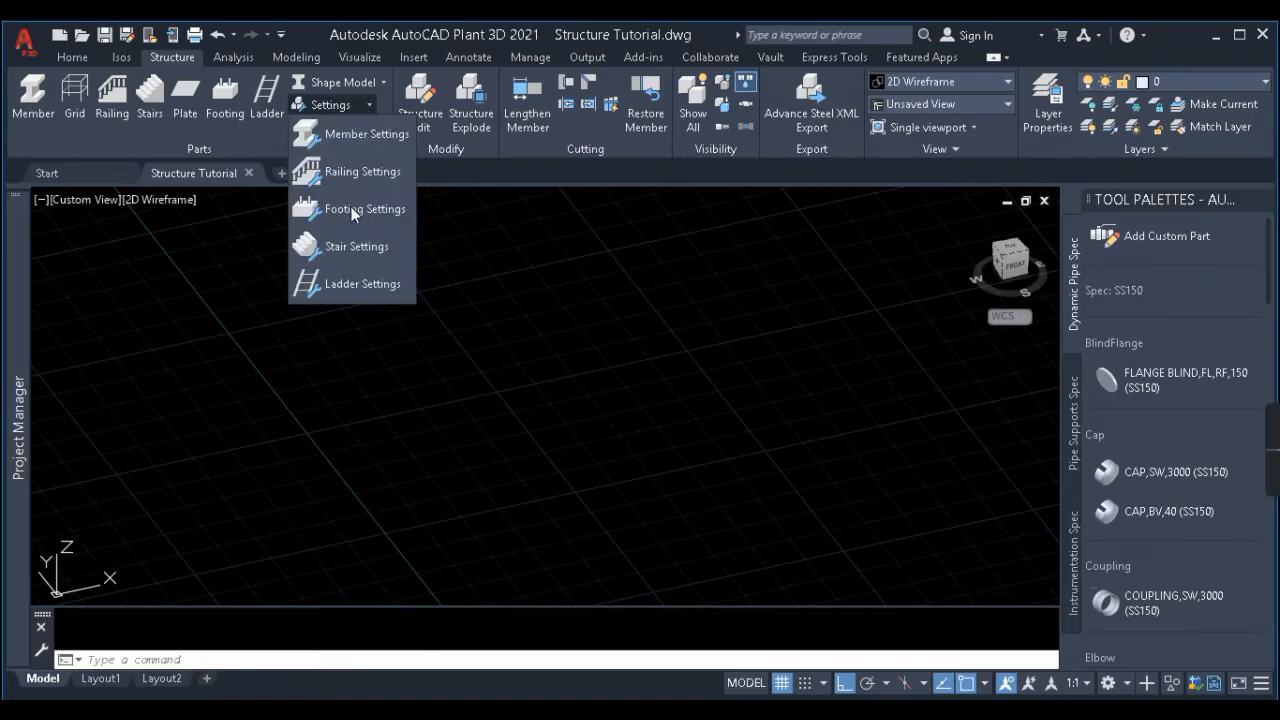
pyautogui.click(351, 207)
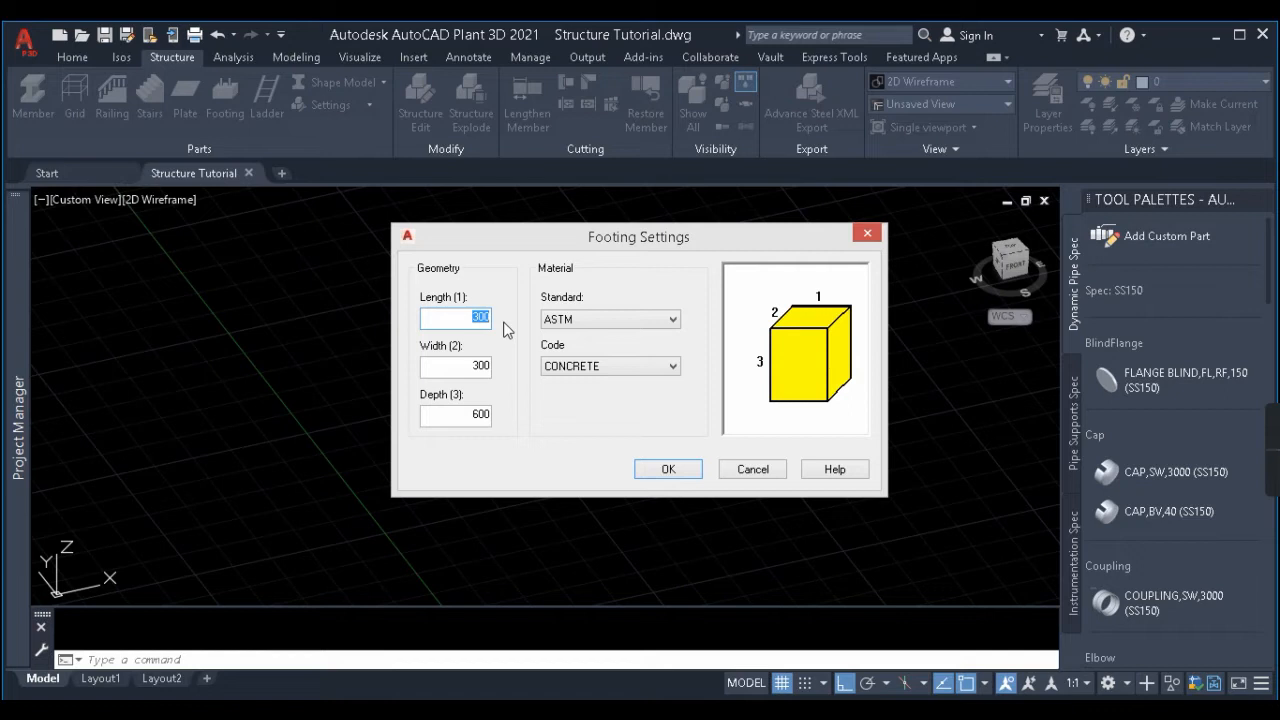
pyautogui.write('500')
pyautogui.doubleClick(497, 366)
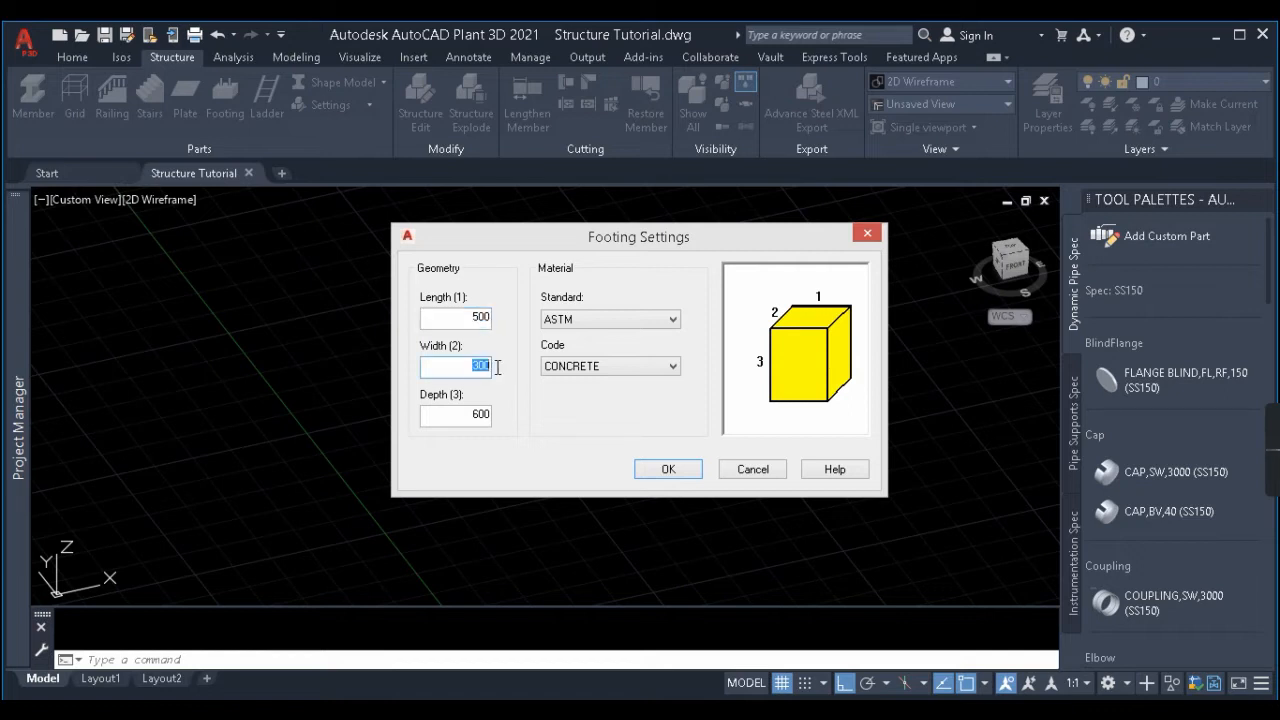
pyautogui.write('500')
pyautogui.doubleClick(475, 416)
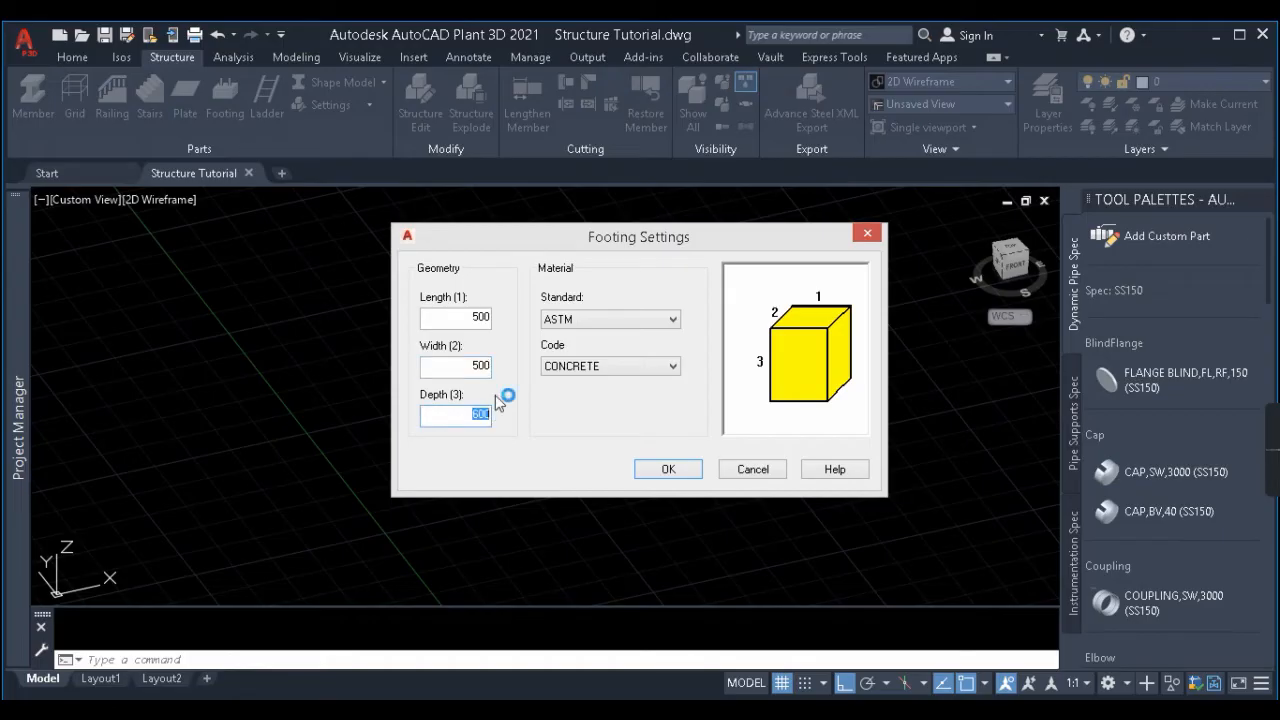
pyautogui.write('350')
# Close the Steam pop-up window and choose CONCRETE as the footing's material code.
pyautogui.click(627, 369)
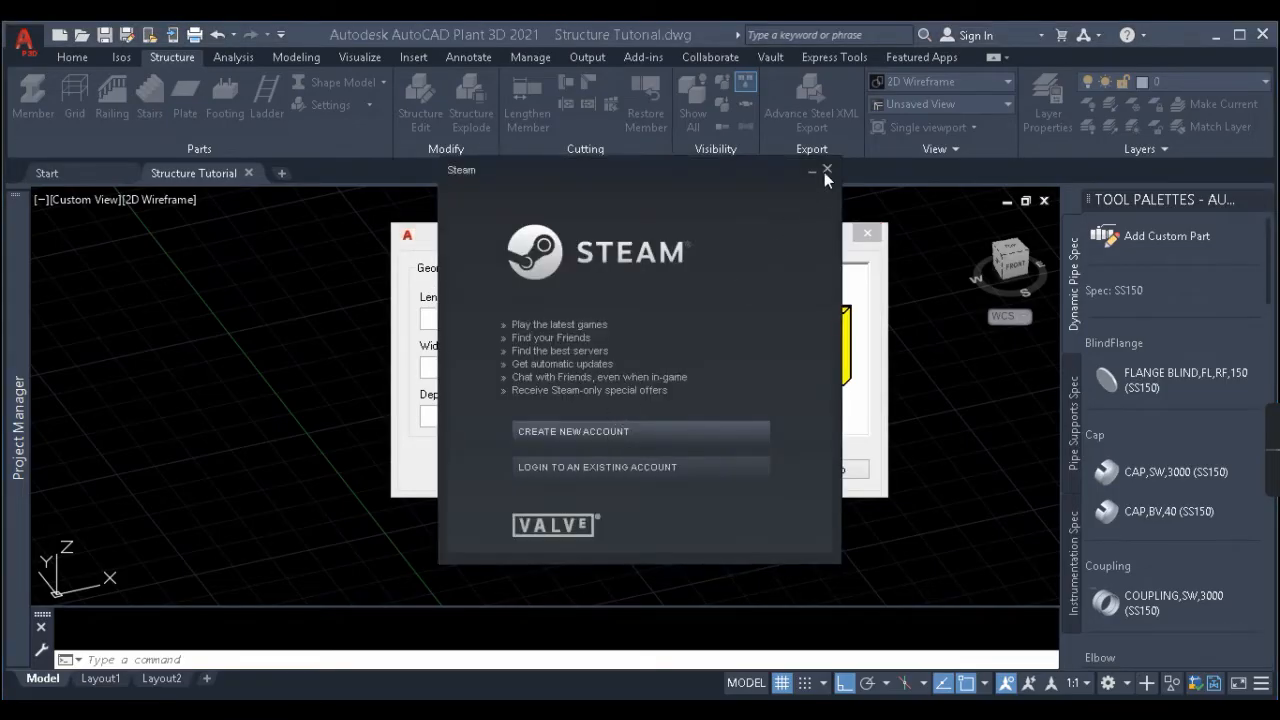
pyautogui.click(827, 172)
pyautogui.click(613, 372)
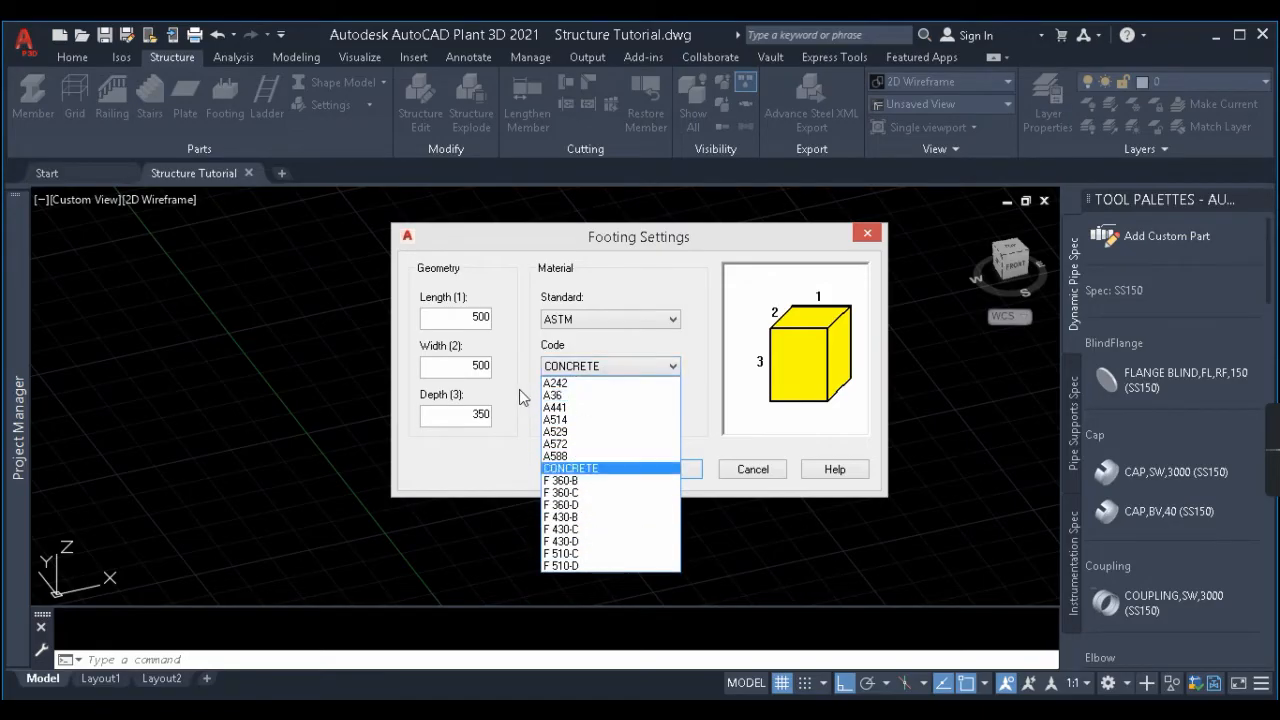
pyautogui.click(565, 468)
# Try the DIN 17120 material standard for the footing, switch back to ASTM with CONCRETE, and accept the footing settings.
pyautogui.click(594, 318)
pyautogui.click(590, 360)
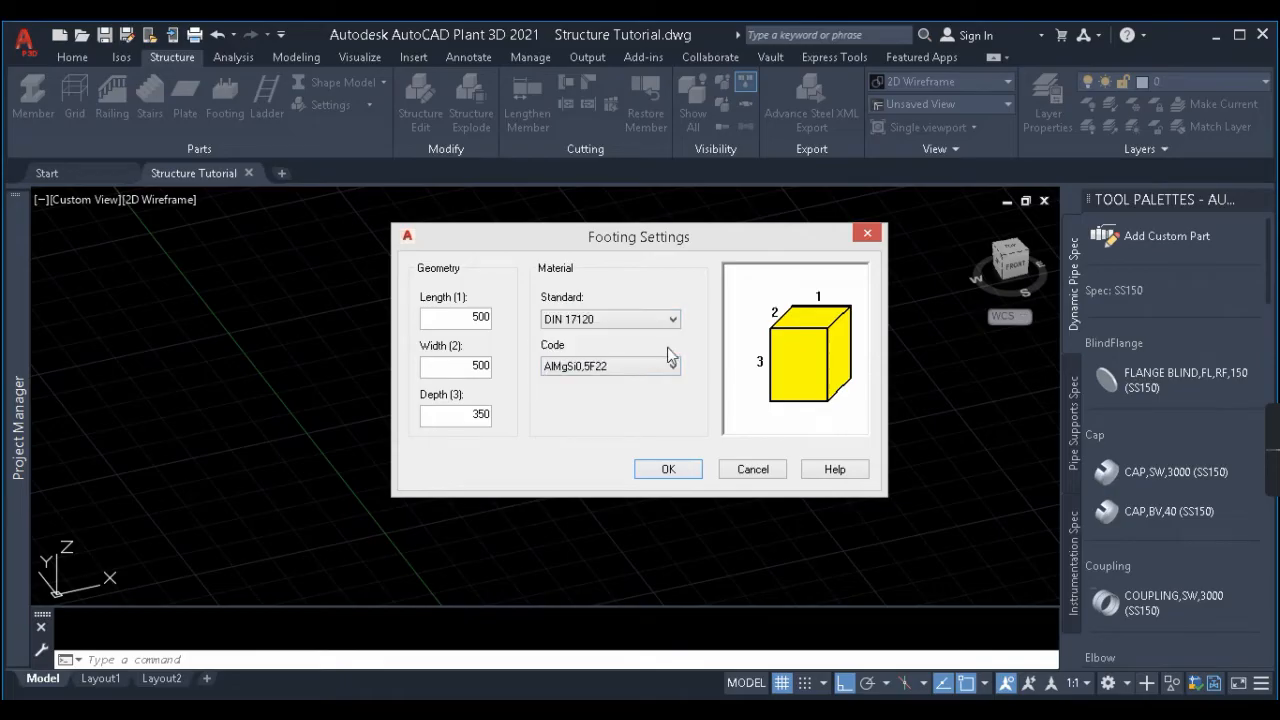
pyautogui.click(625, 367)
pyautogui.click(754, 486)
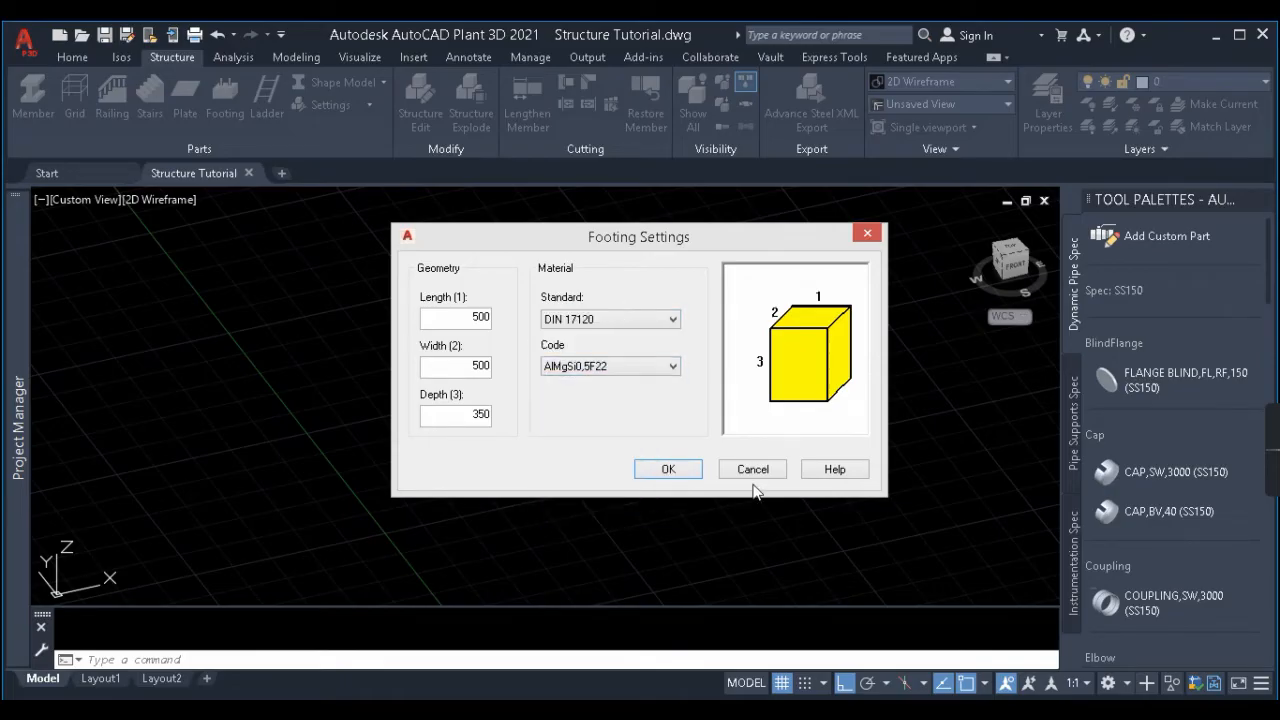
pyautogui.click(616, 321)
pyautogui.click(614, 337)
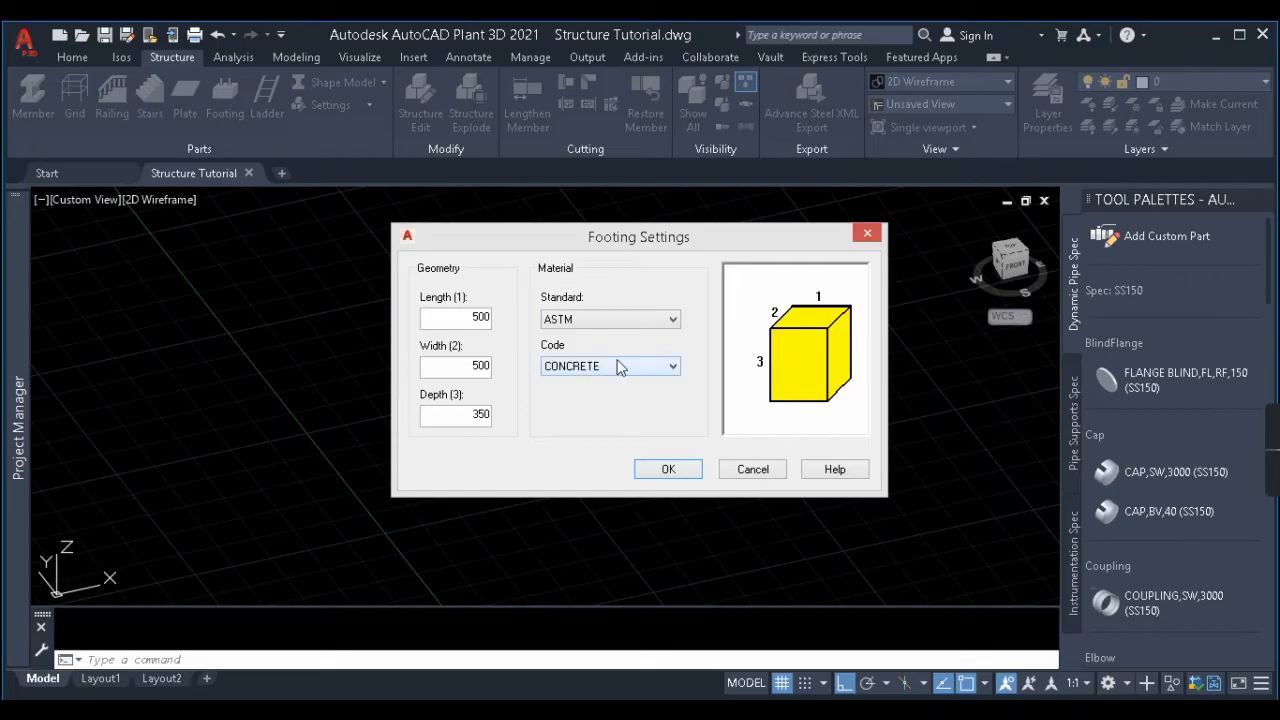
pyautogui.click(686, 470)
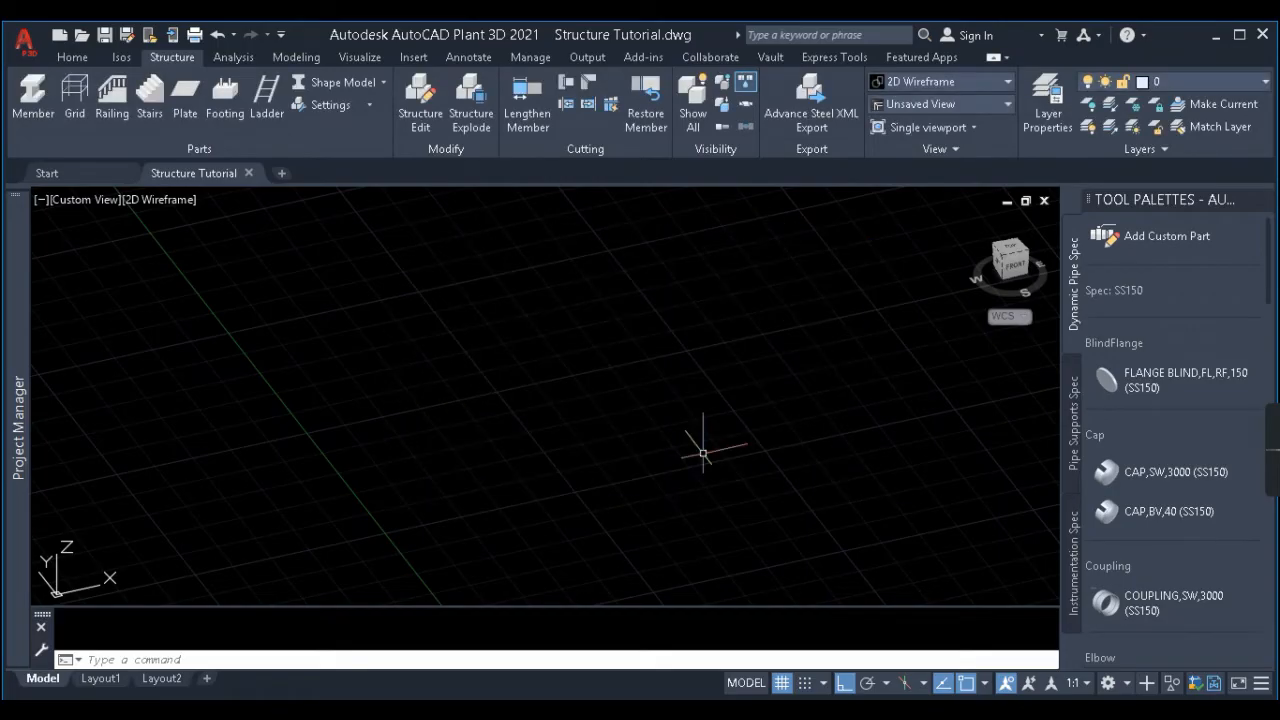
# Browse the DIN 24531 tread shapes in the stair settings' step data, and cancel both the step selection and the stair settings.
pyautogui.click(340, 104)
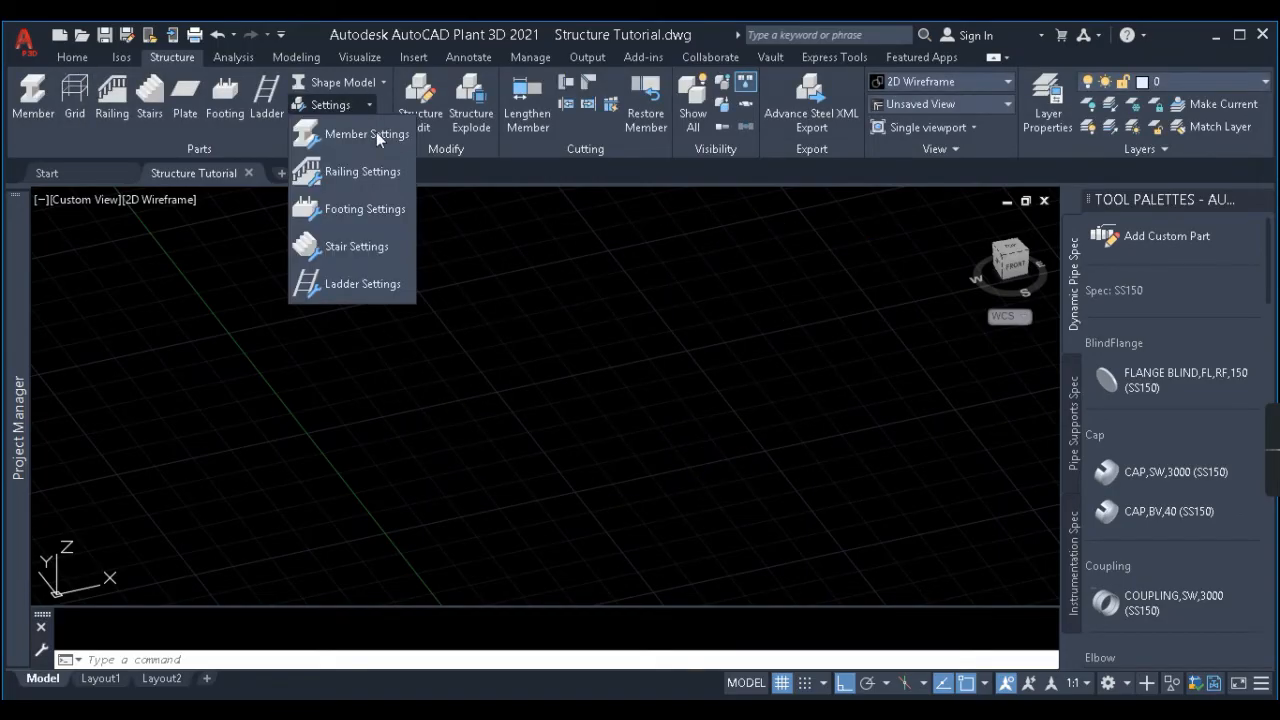
pyautogui.click(387, 145)
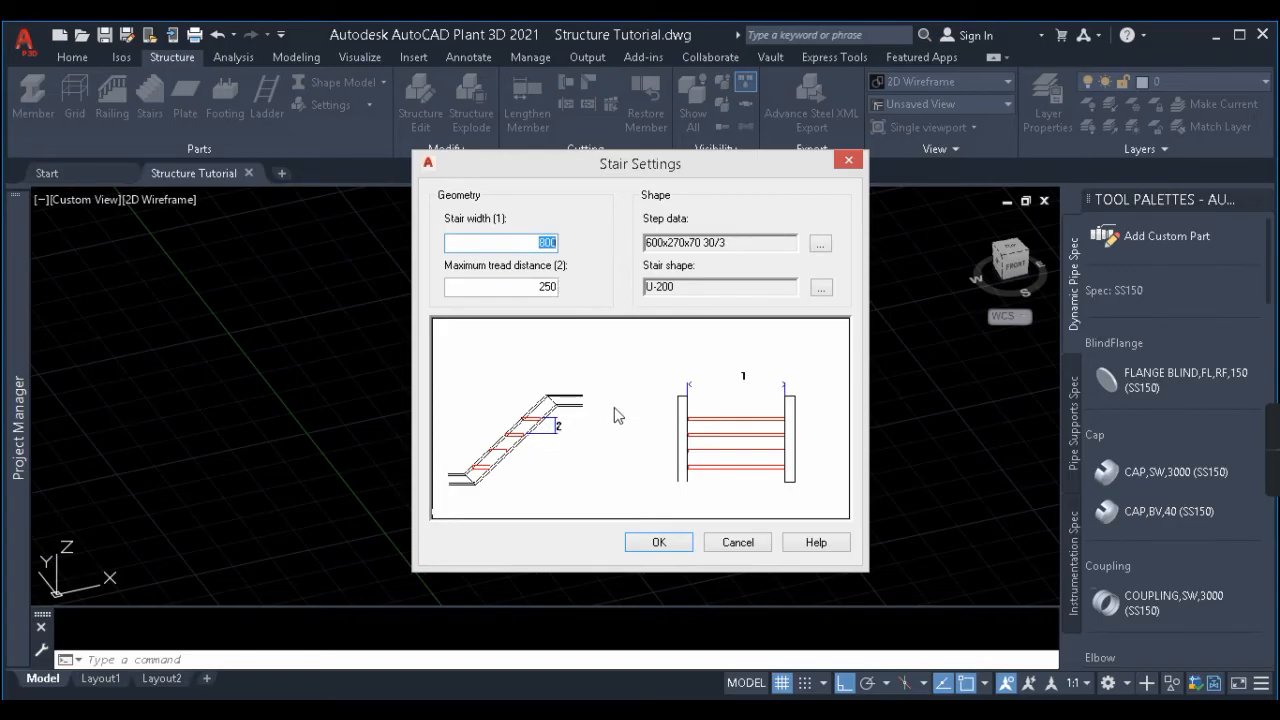
pyautogui.click(820, 244)
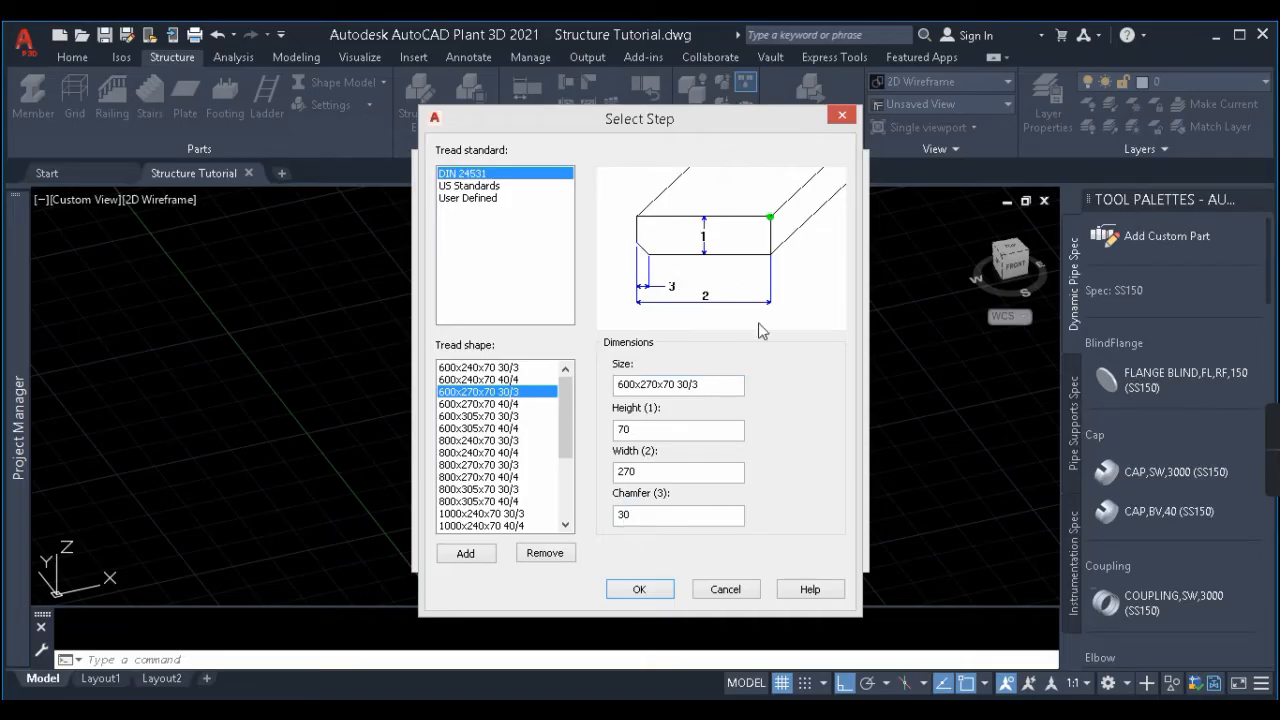
pyautogui.moveTo(565, 413); pyautogui.dragTo(572, 474)
pyautogui.click(483, 452)
pyautogui.scroll(3, 490, 440)
pyautogui.click(490, 416)
pyautogui.click(487, 489)
pyautogui.click(501, 430)
pyautogui.click(501, 382)
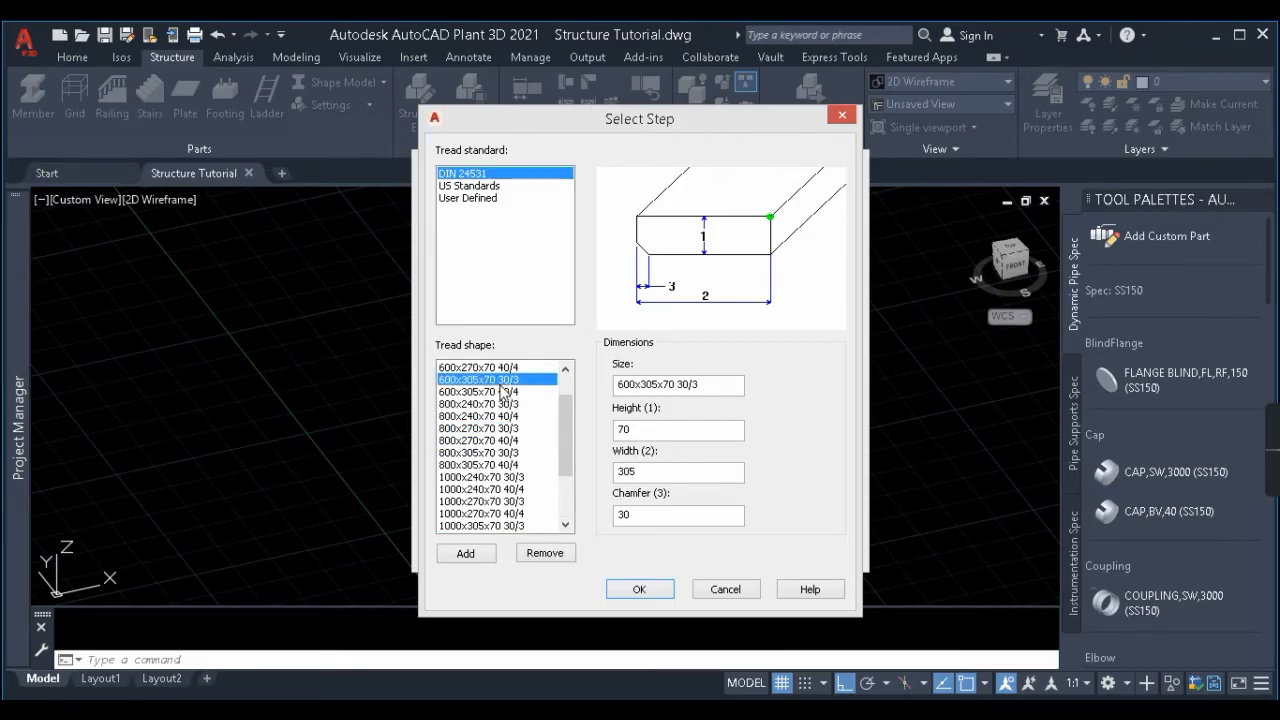
pyautogui.click(630, 474)
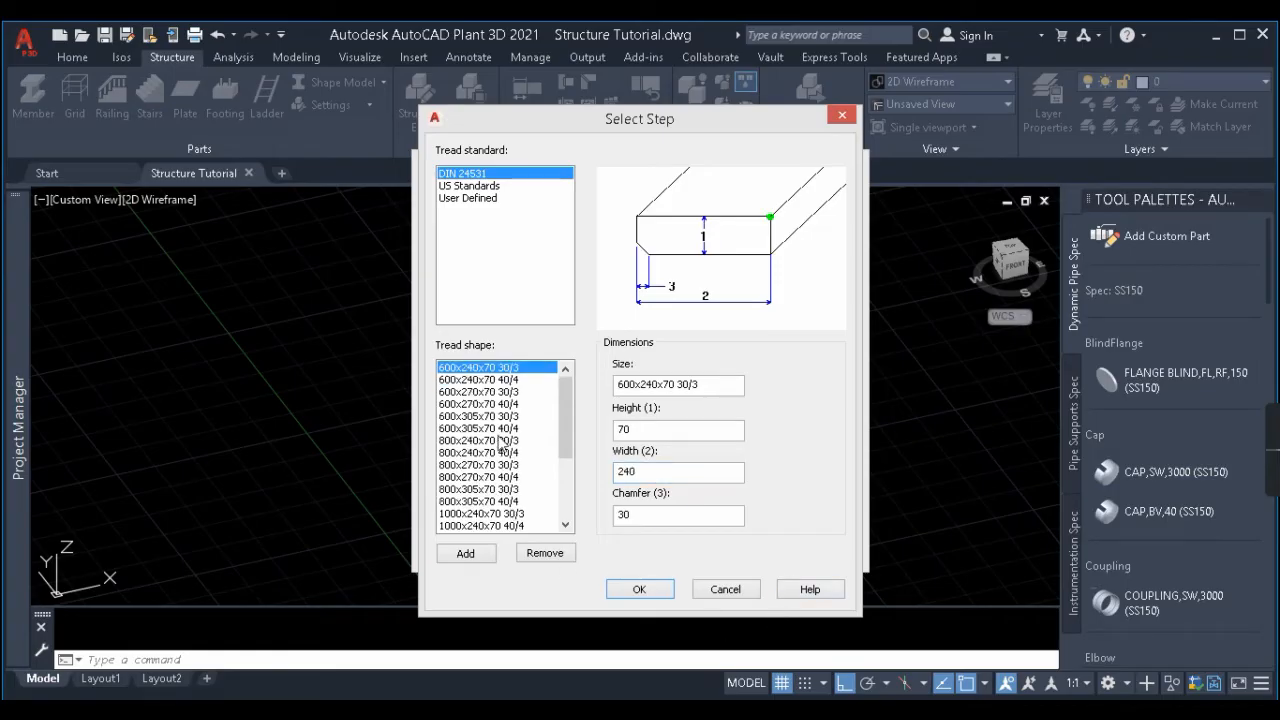
pyautogui.click(721, 596)
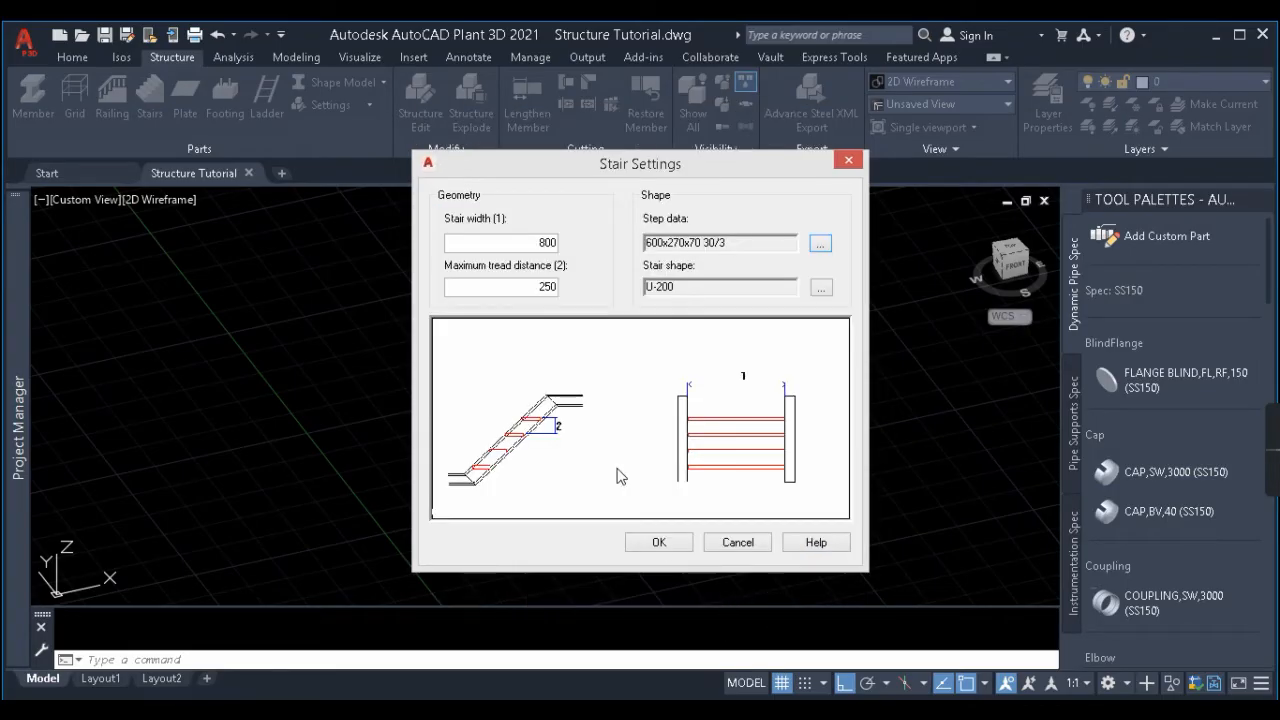
pyautogui.click(735, 545)
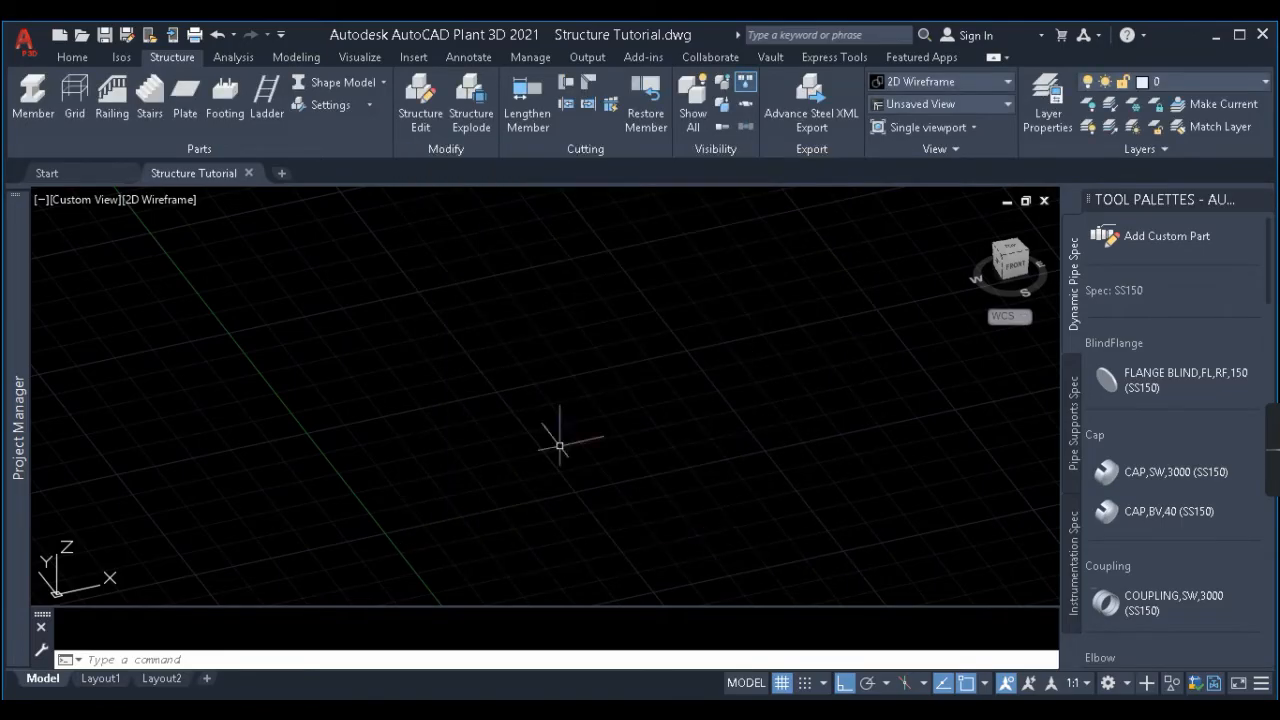
# Open the ladder settings and review the cage options and the ladder's general and geometry options.
pyautogui.click(330, 104)
pyautogui.click(349, 286)
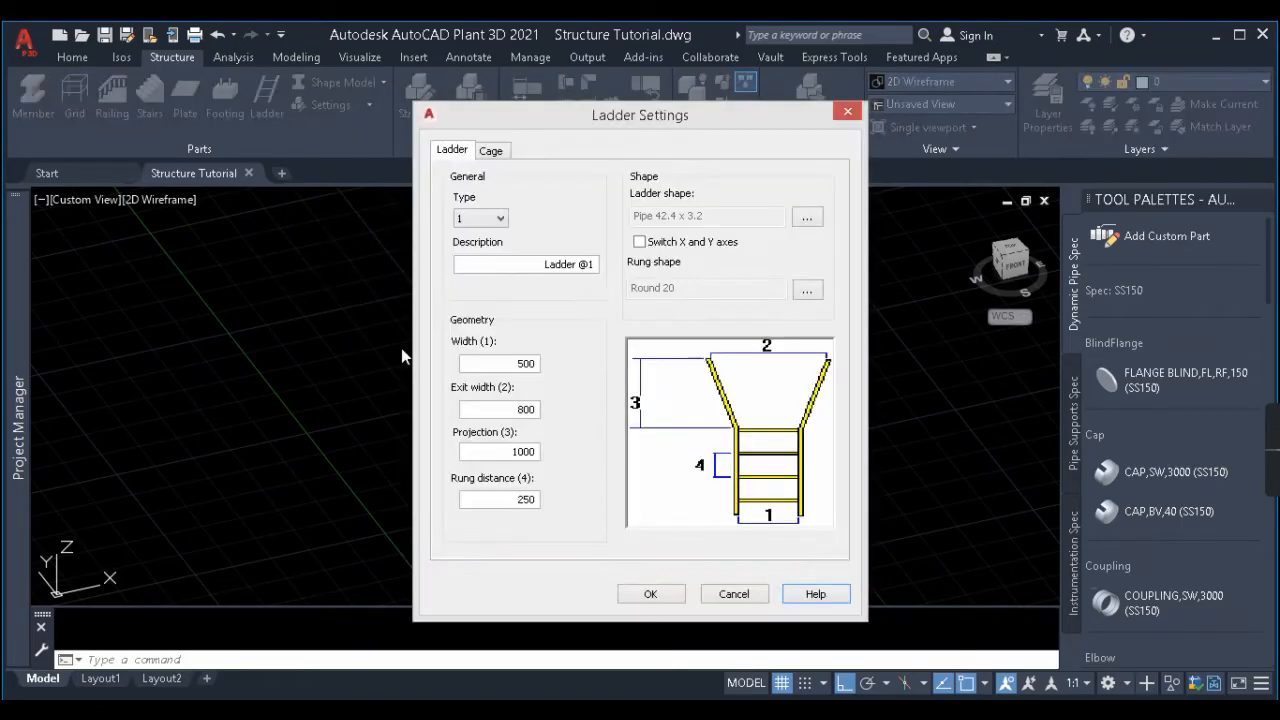
pyautogui.click(482, 151)
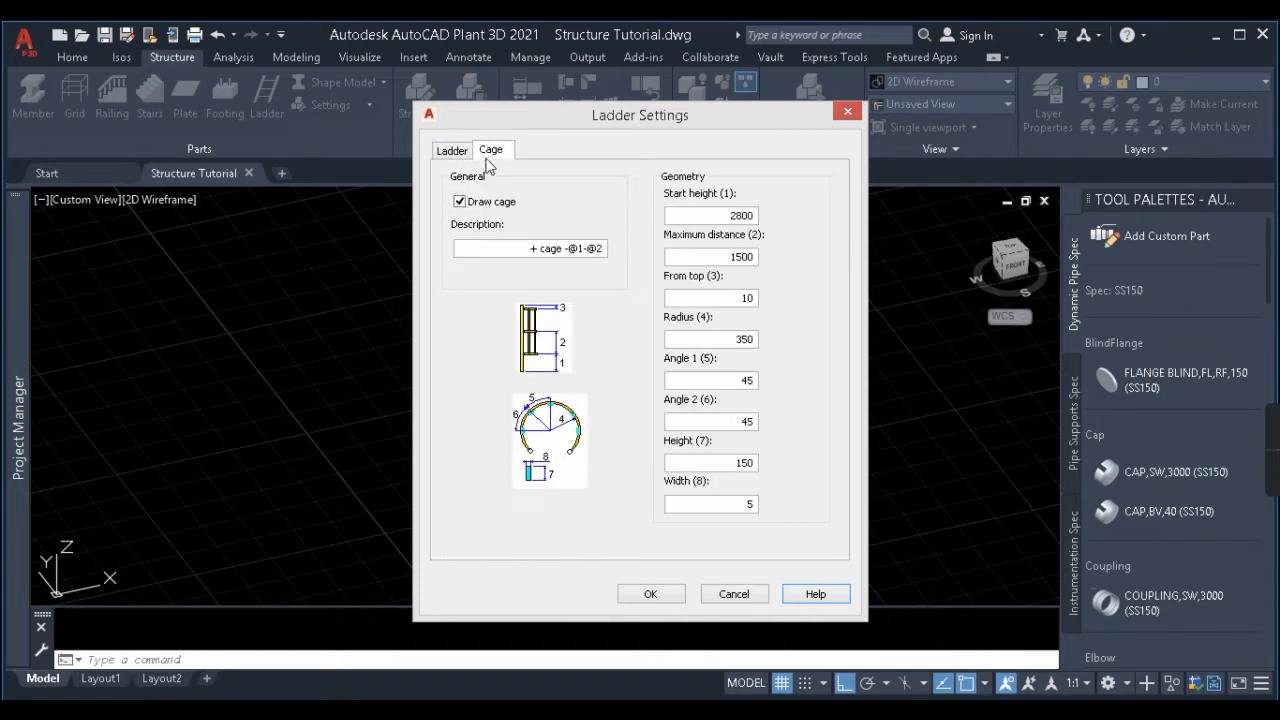
pyautogui.click(440, 149)
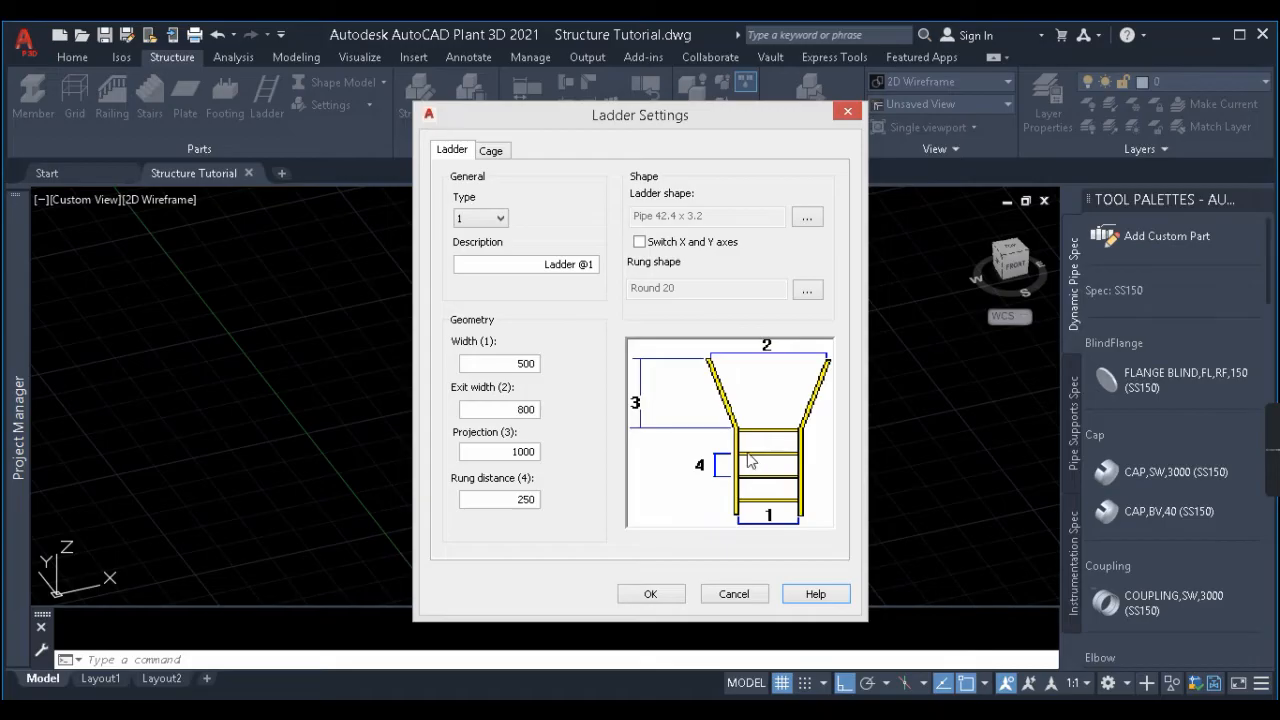
# Examine the ladder's description, ladder shape and rung shape choices without changing them, and display the cage options again.
pyautogui.moveTo(540, 264); pyautogui.dragTo(630, 270)
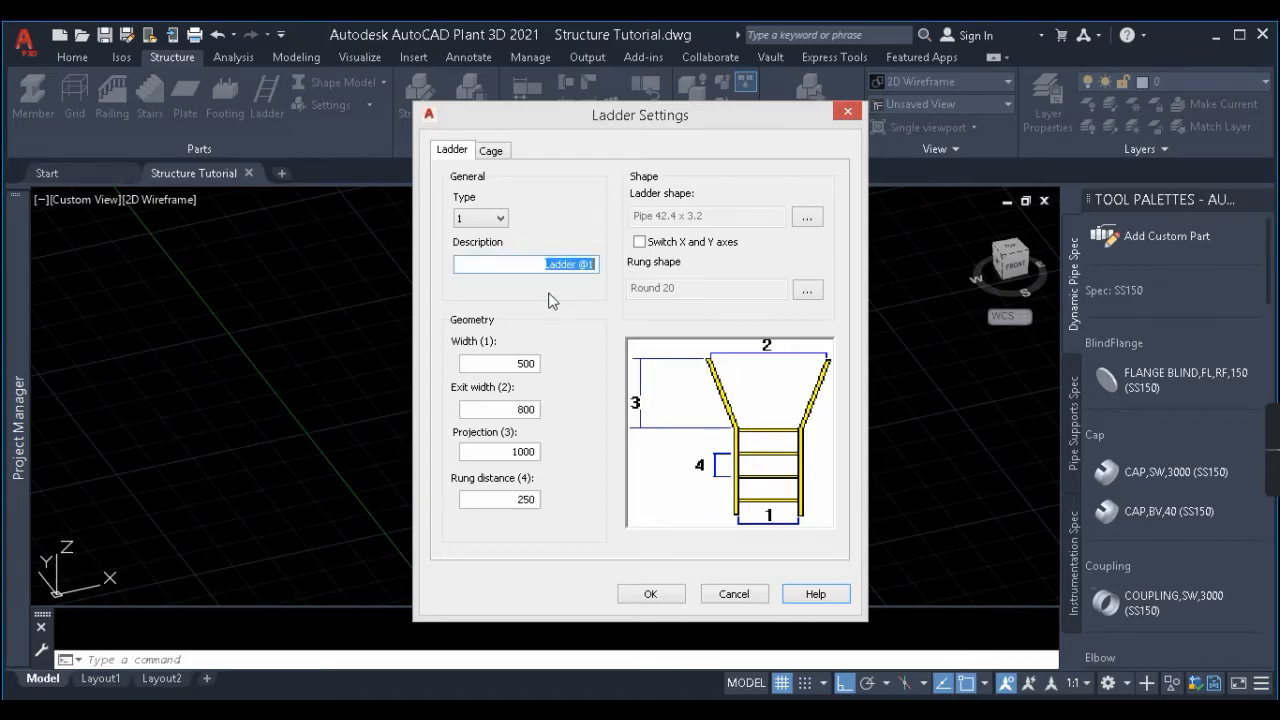
pyautogui.click(807, 218)
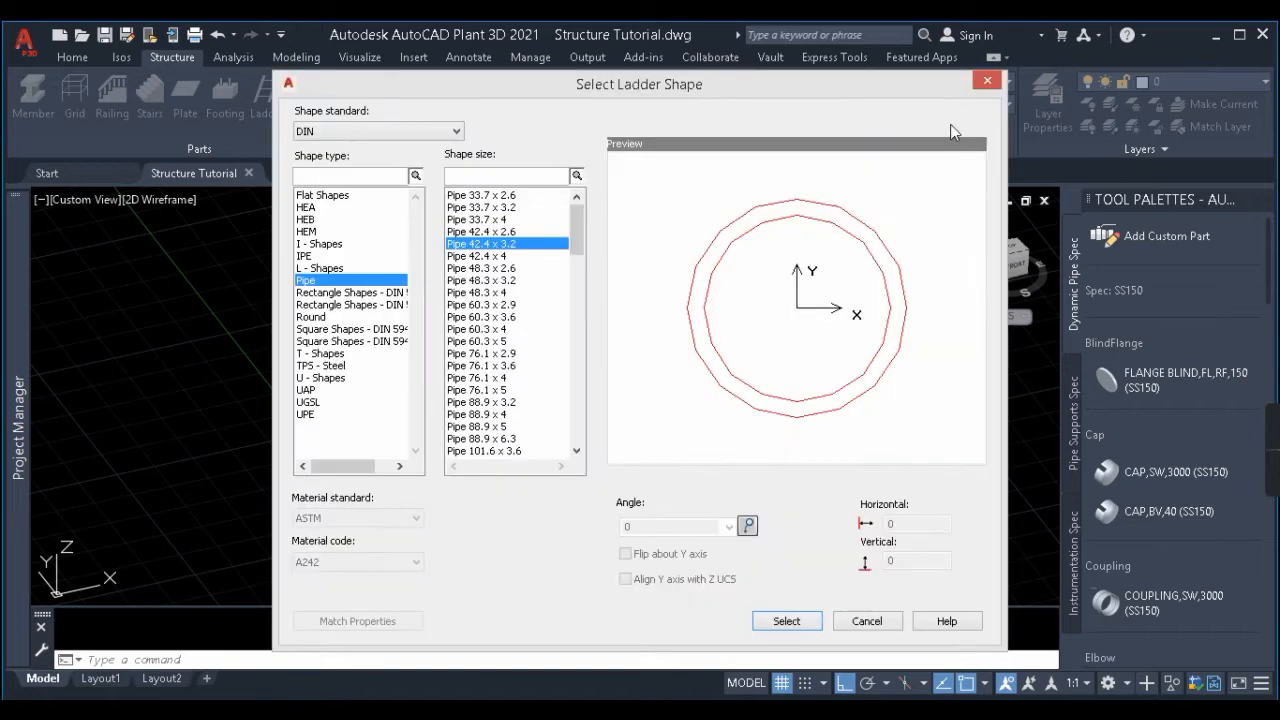
pyautogui.click(989, 84)
pyautogui.click(809, 292)
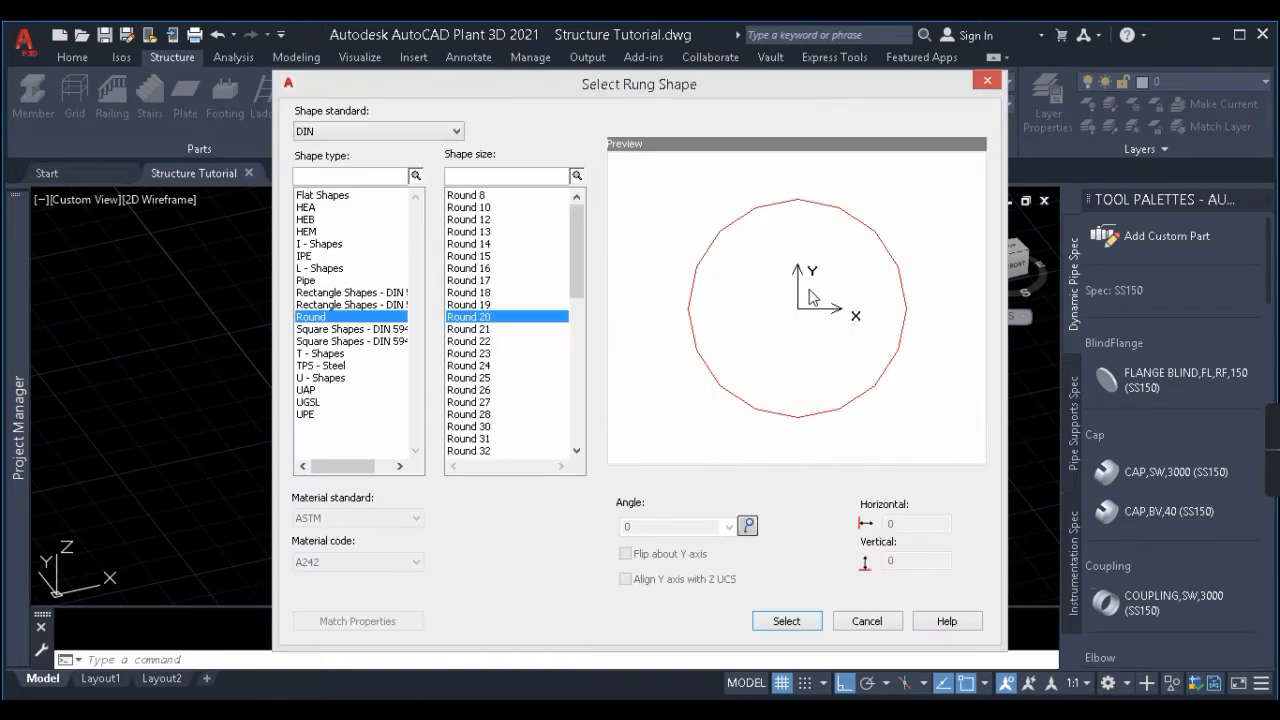
pyautogui.click(986, 81)
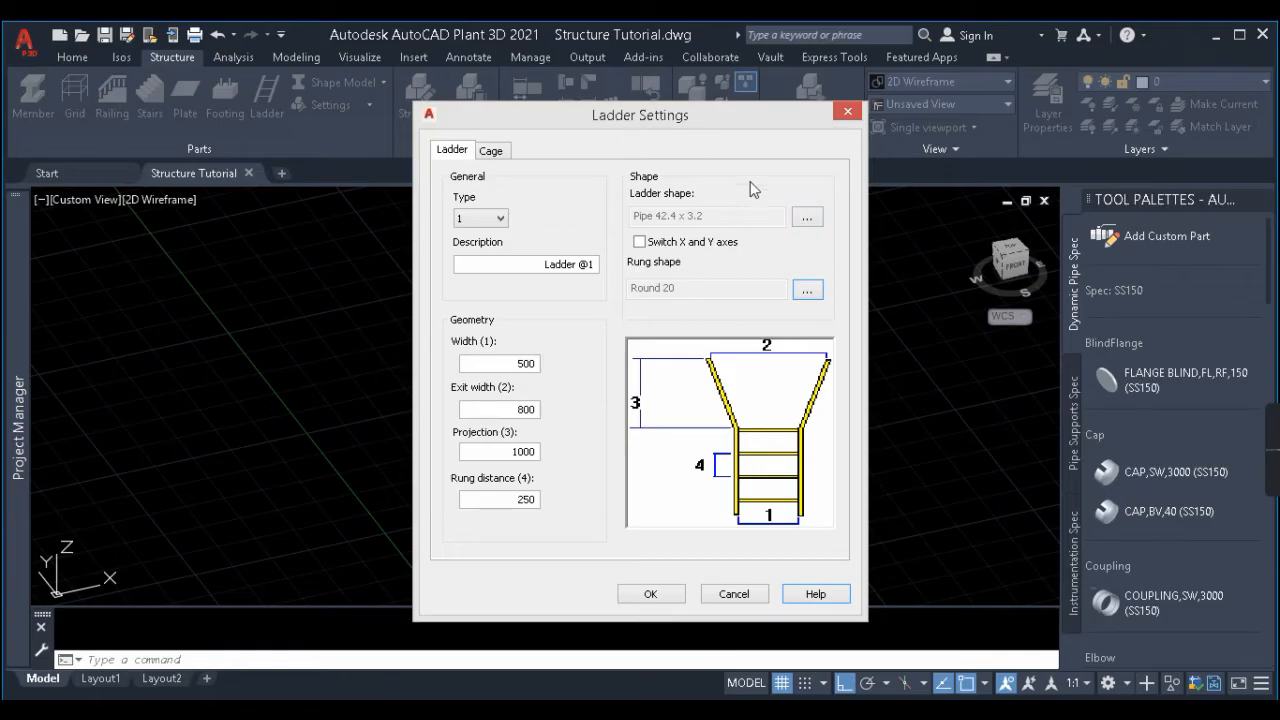
pyautogui.click(492, 152)
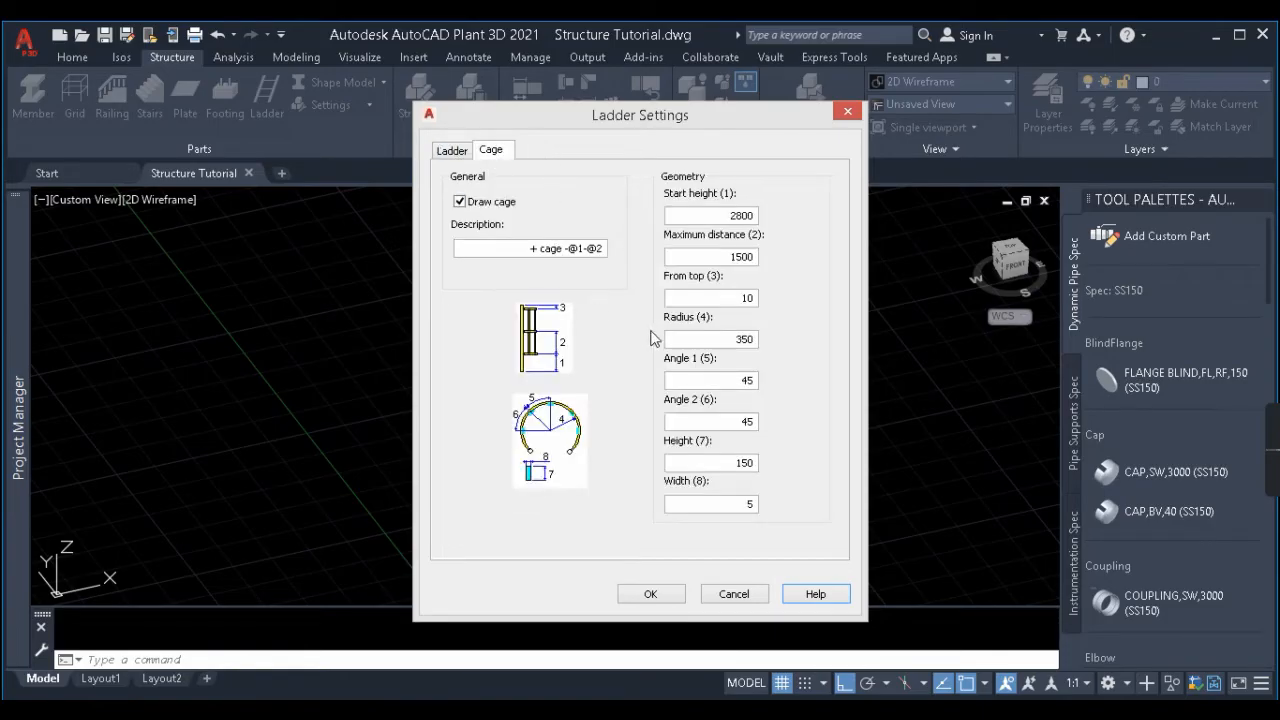
# Review the ladder cage's description and geometry fields, cancel the ladder settings, and look over the list of structural part settings.
pyautogui.moveTo(490, 248); pyautogui.dragTo(613, 268)
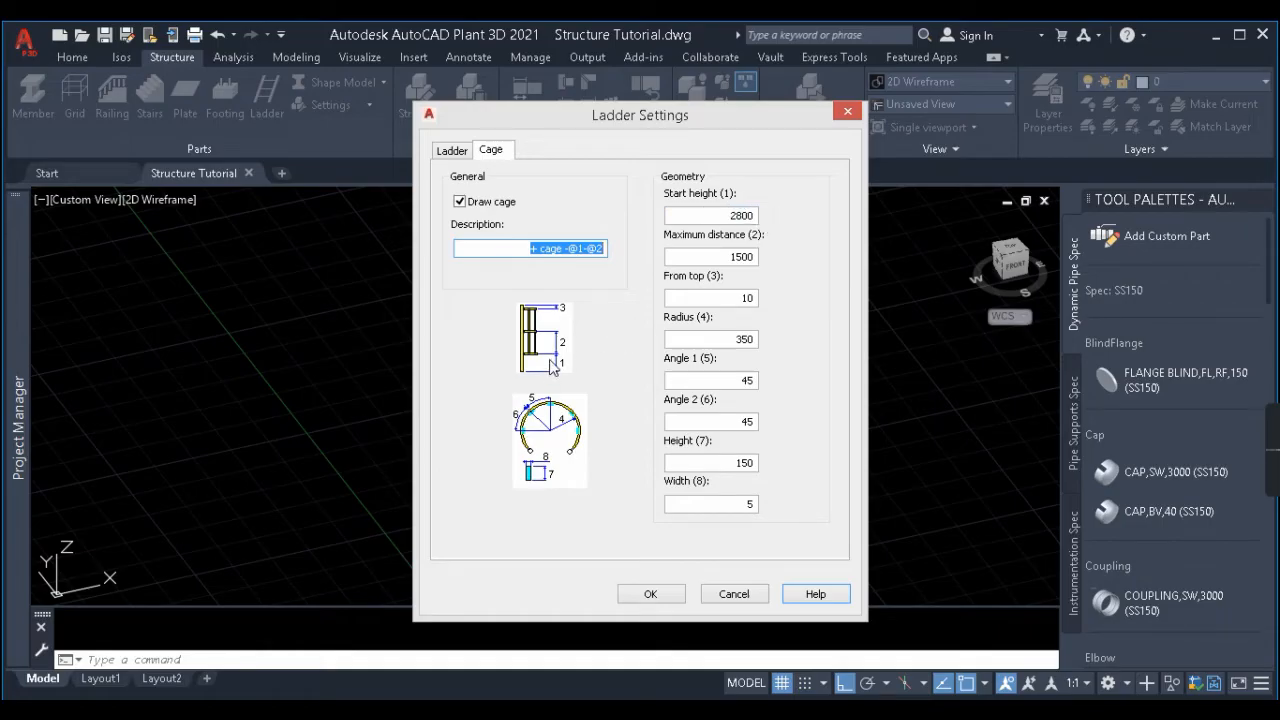
pyautogui.click(698, 213)
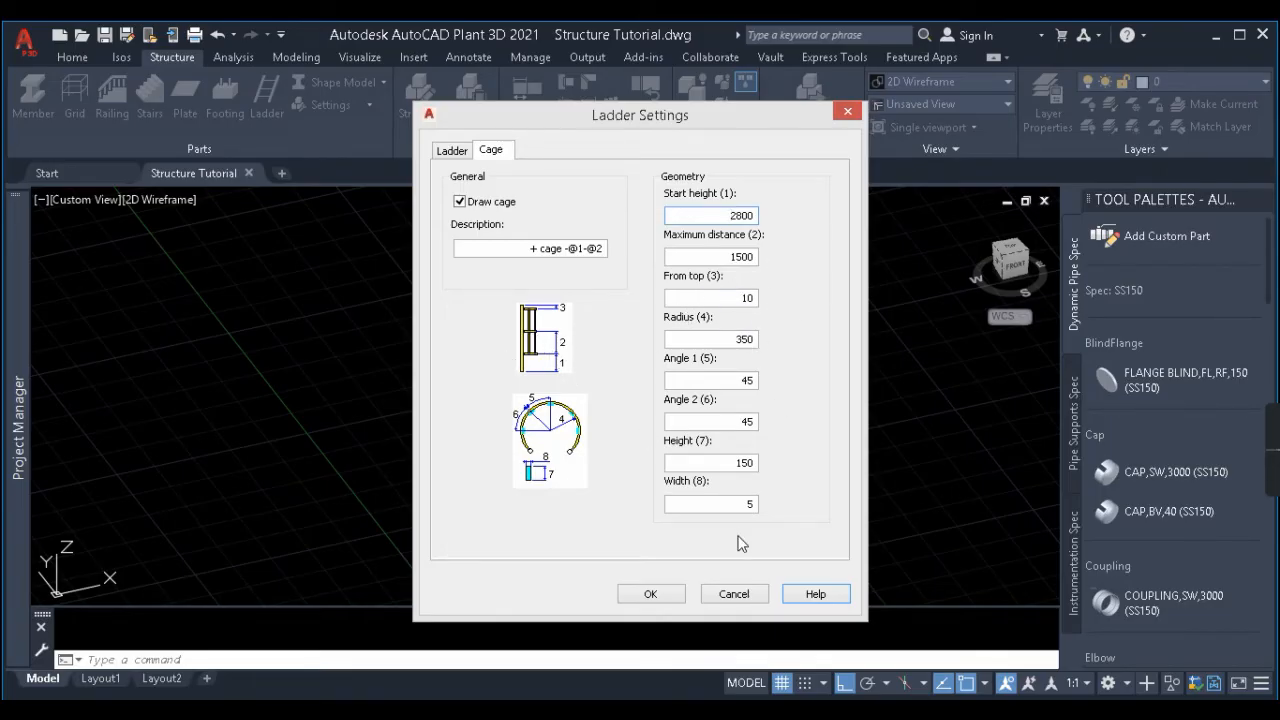
pyautogui.click(452, 151)
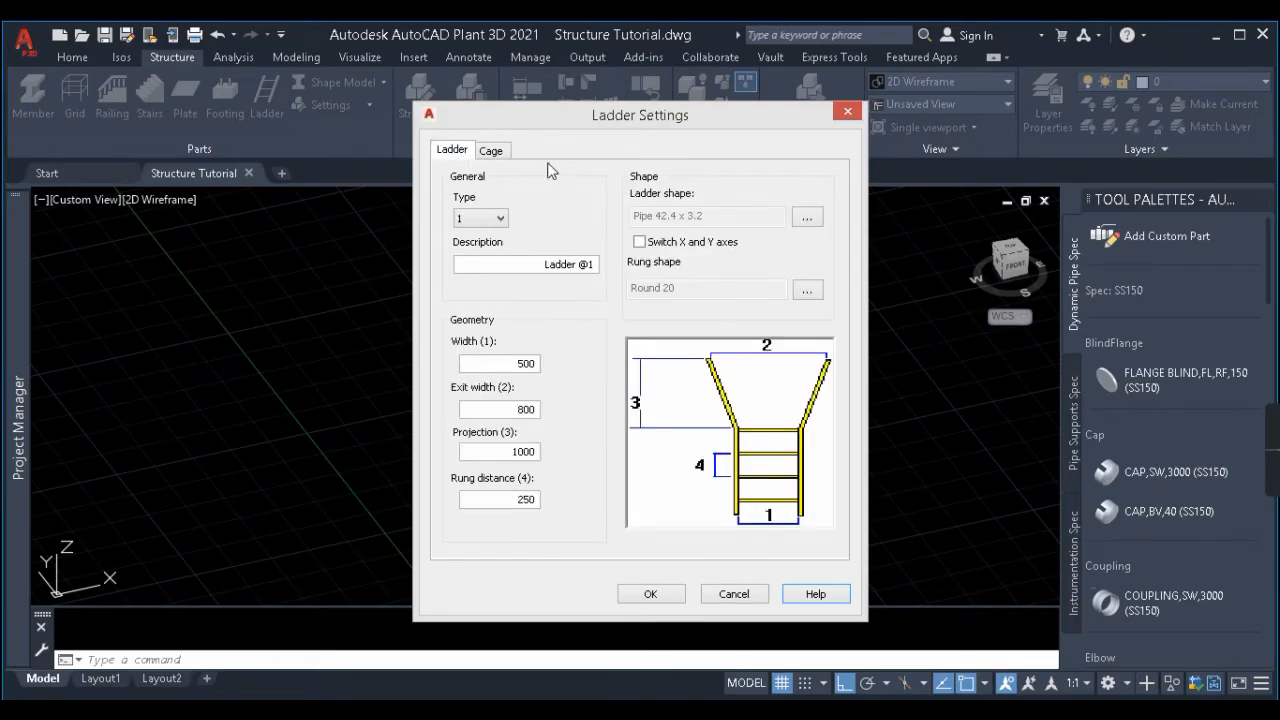
pyautogui.click(734, 594)
pyautogui.click(330, 105)
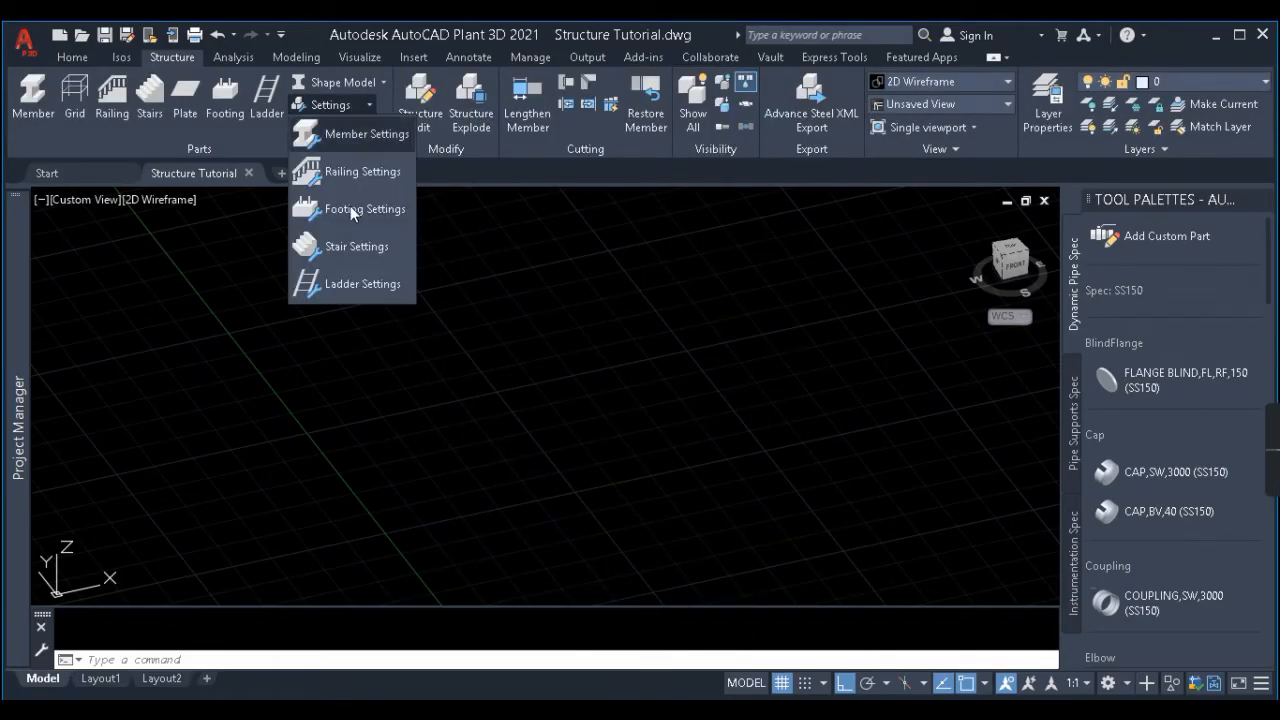
pyautogui.click(527, 306)
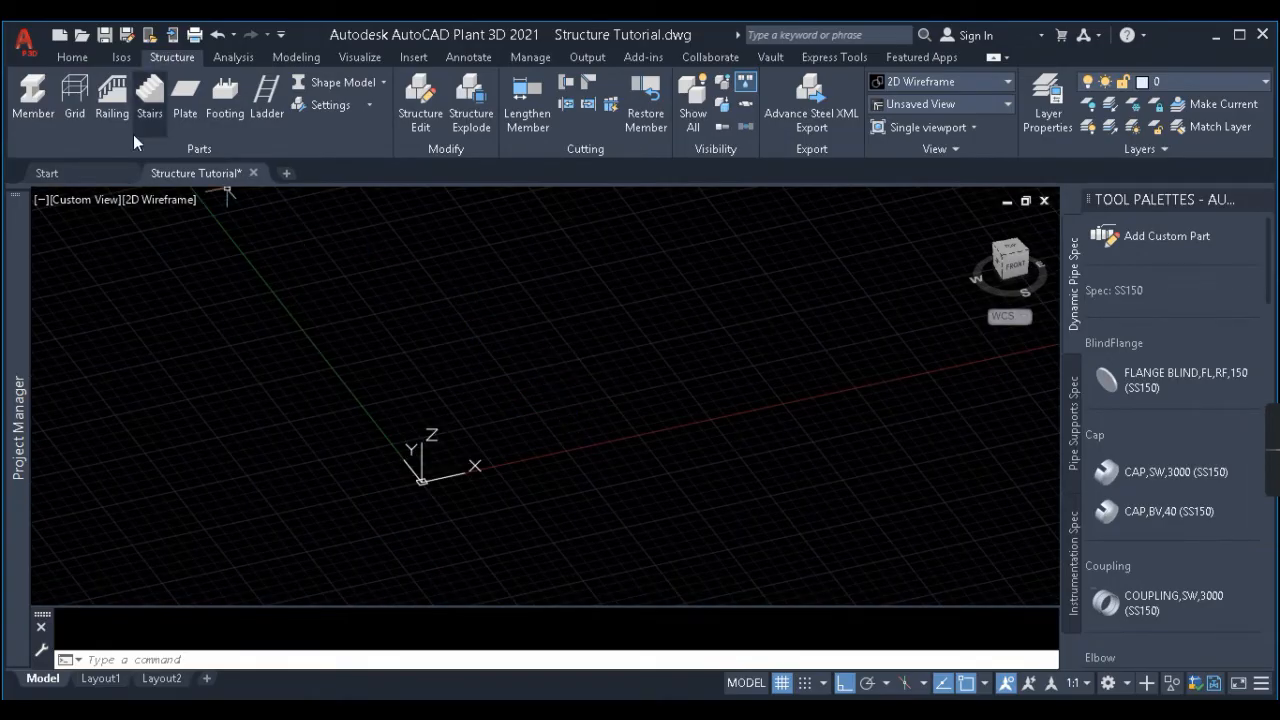
# Create the TEST grid in the WCS with axis values 0,6000,12000, row values 0,6000 and platform values 0,3500.
pyautogui.click(73, 91)
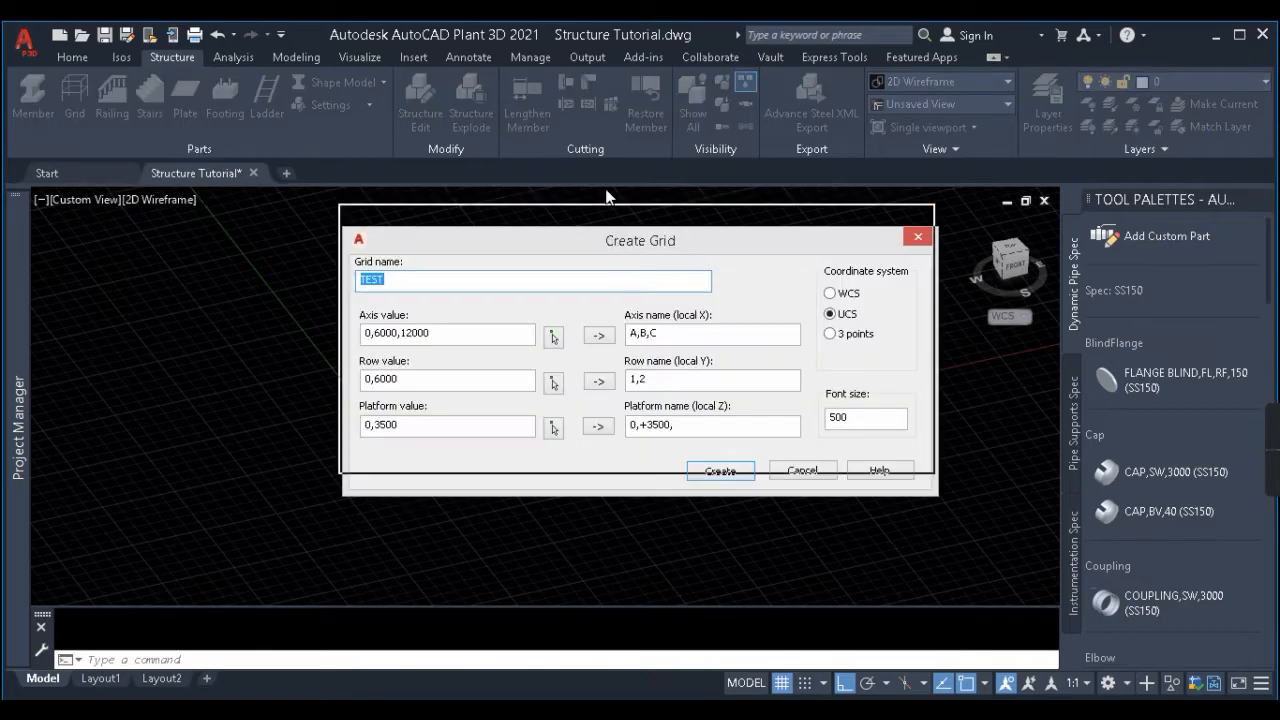
pyautogui.moveTo(612, 244); pyautogui.dragTo(622, 114)
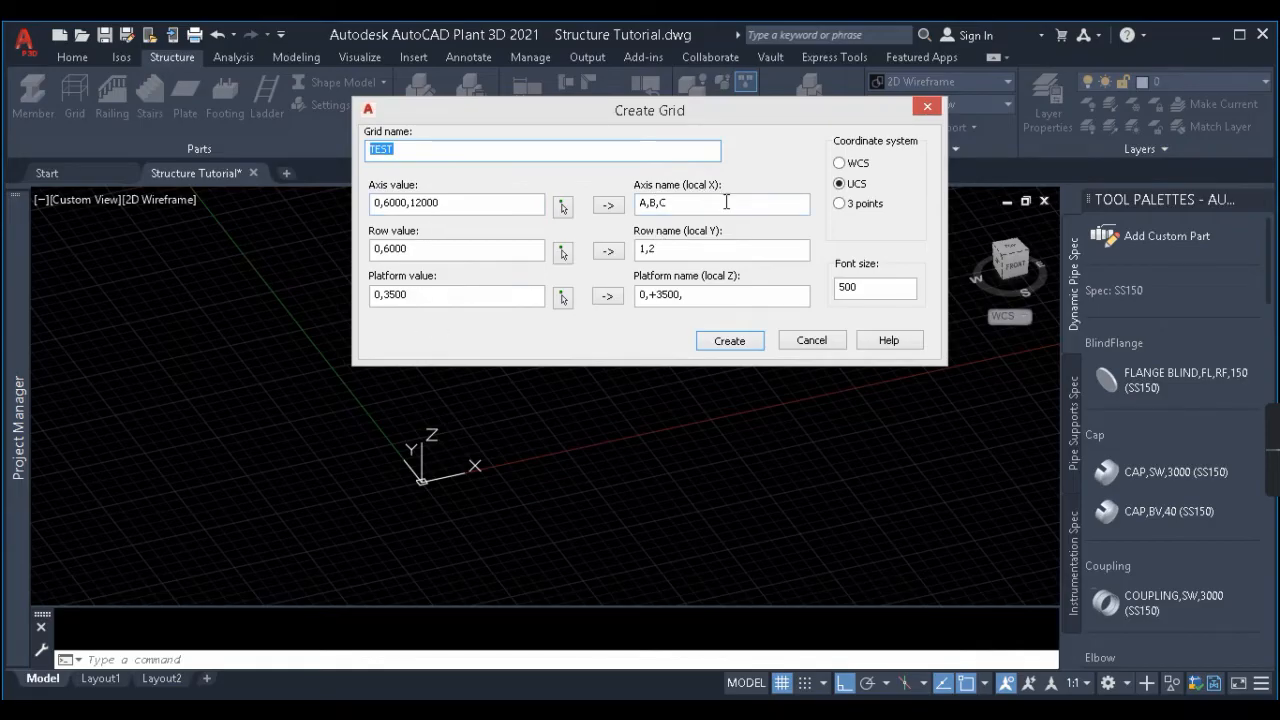
pyautogui.moveTo(658, 111); pyautogui.dragTo(934, 108)
pyautogui.click(1116, 162)
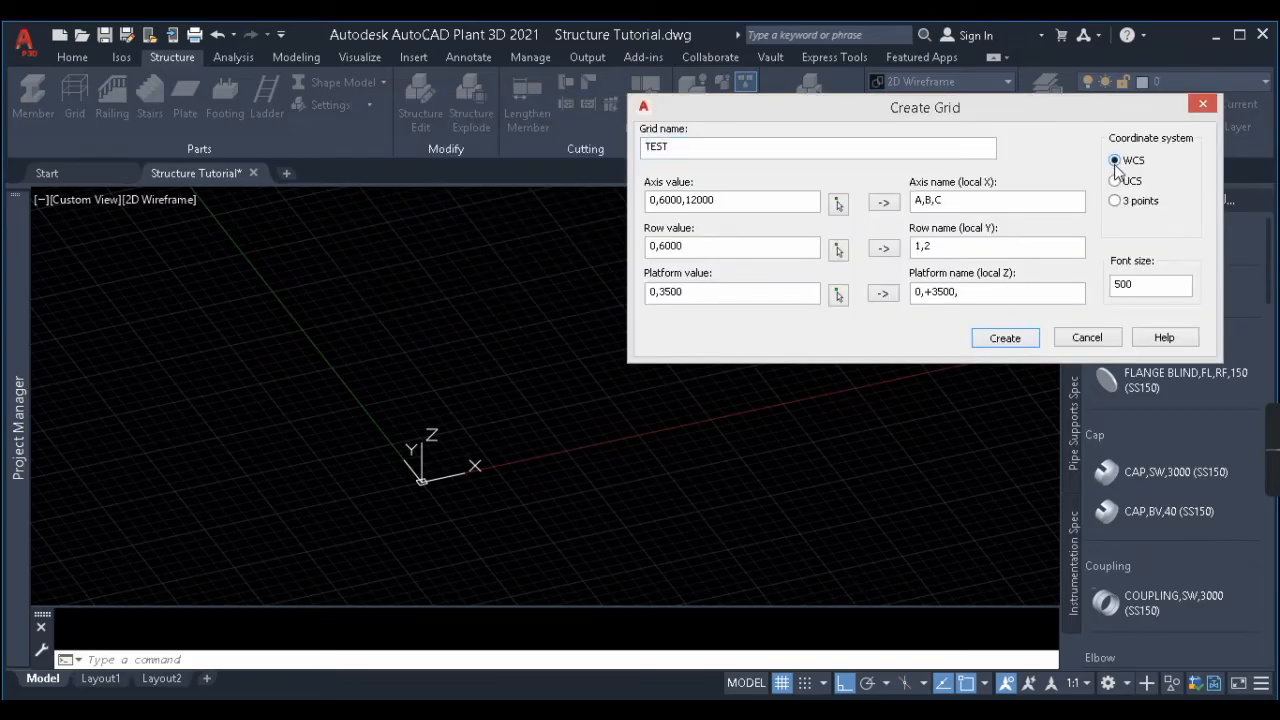
pyautogui.click(1005, 338)
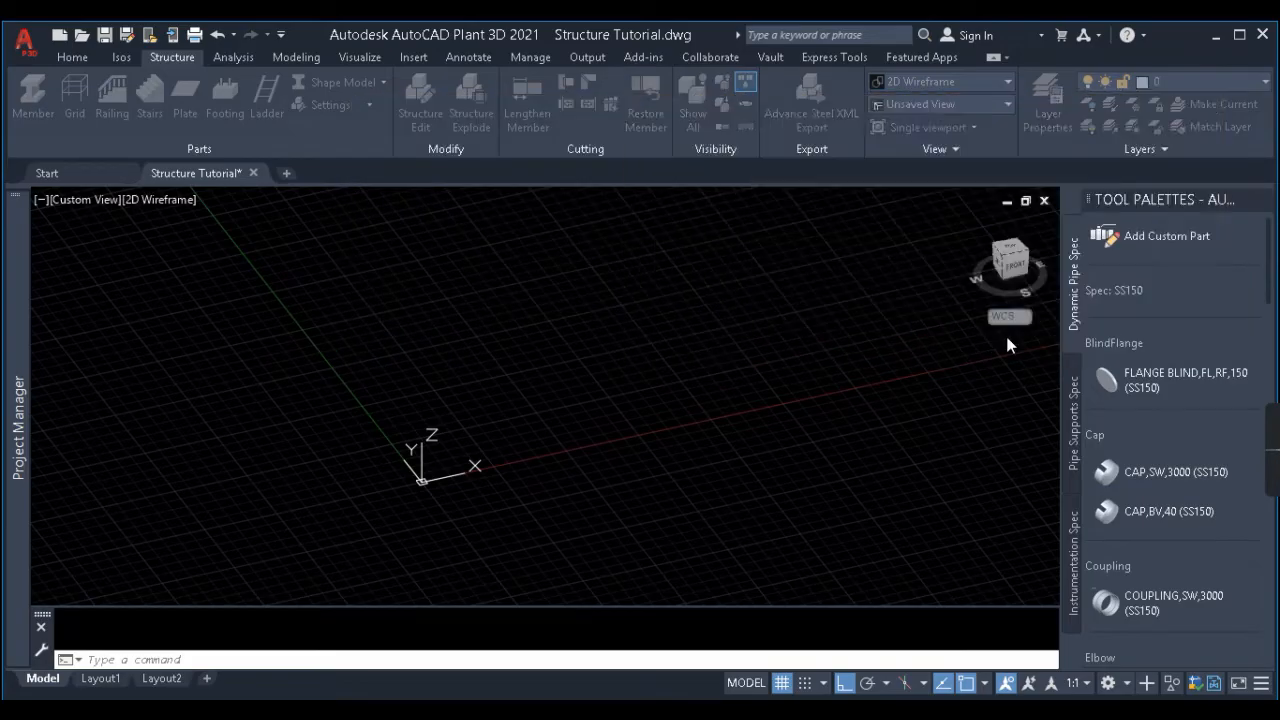
pyautogui.scroll(4, 400, 445)
pyautogui.scroll(-5, 414, 448)
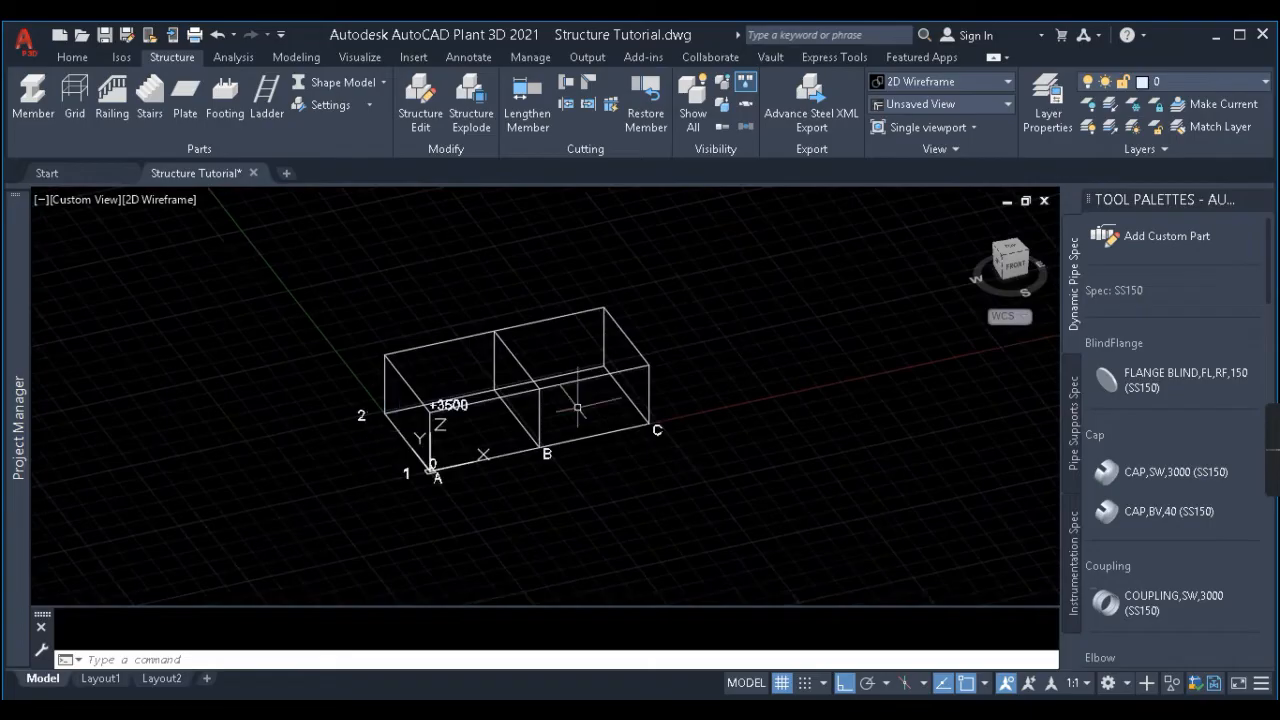
pyautogui.scroll(2, 120, 430)
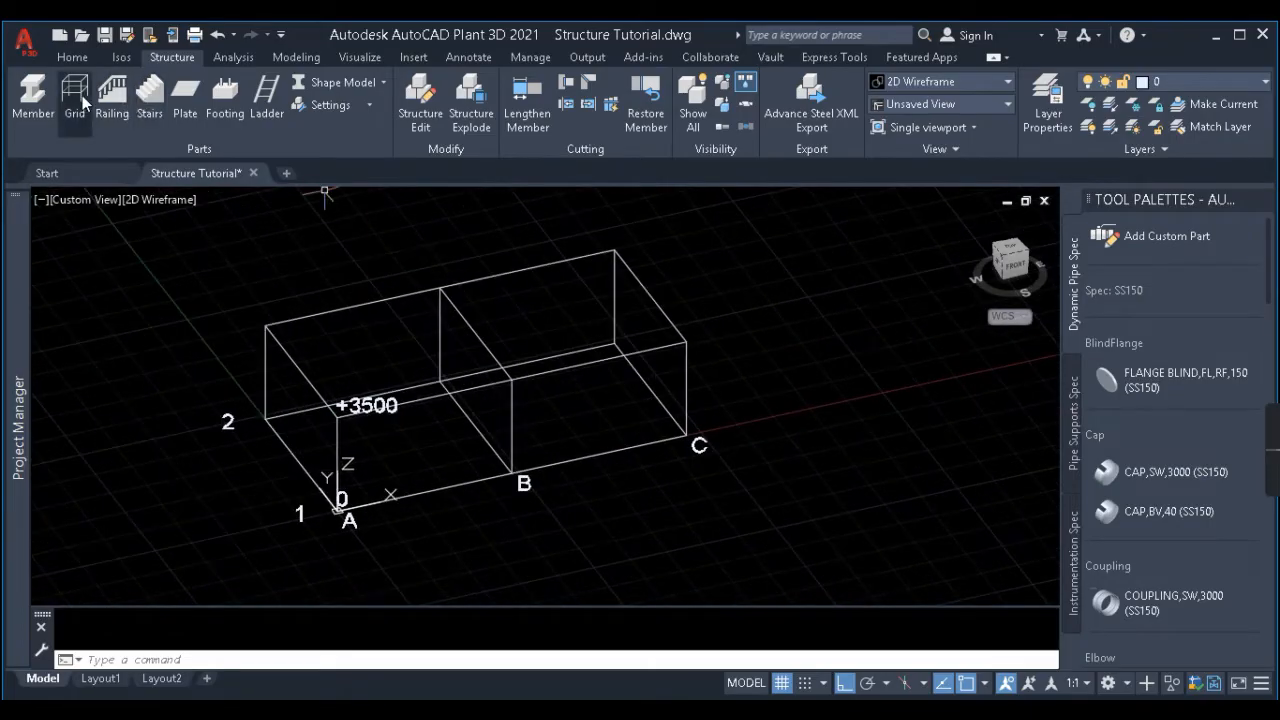
# Try to create a new TEST grid with platform values 0,3500, 7000 and platform names 0,+3500,+7000, and cancel the grid creation.
pyautogui.click(82, 95)
pyautogui.moveTo(1100, 122); pyautogui.dragTo(931, 25)
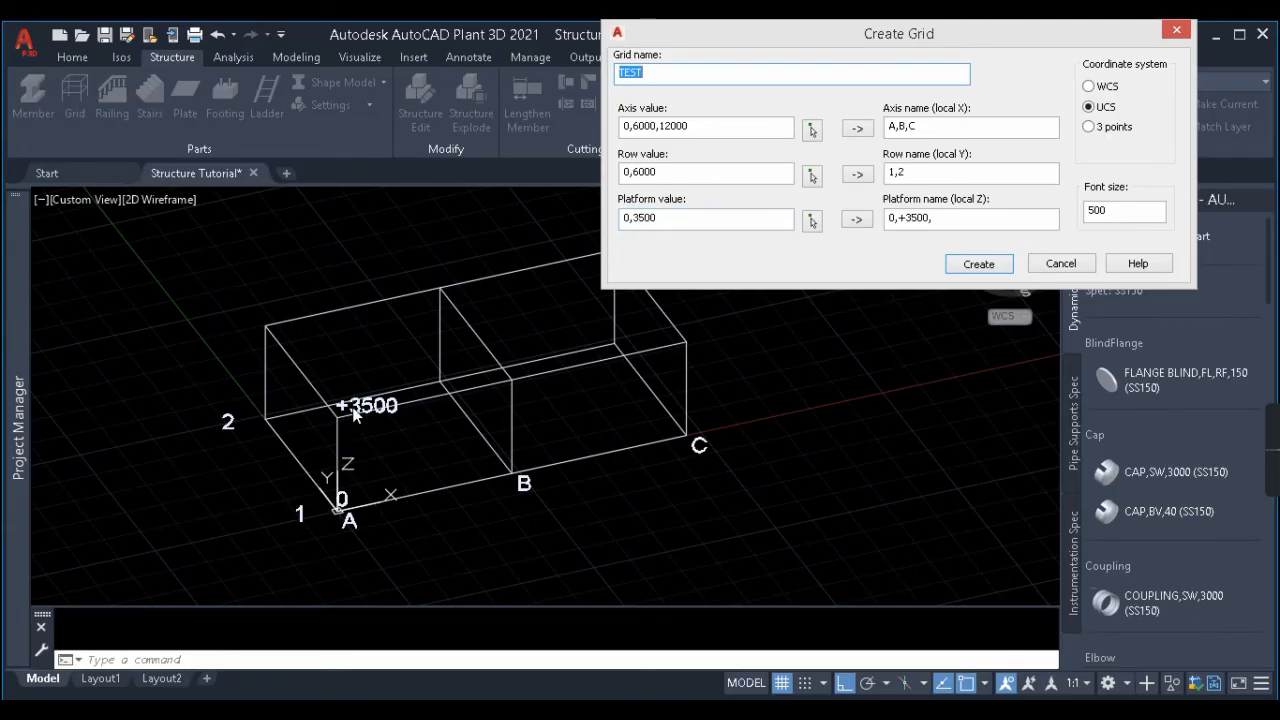
pyautogui.click(673, 221)
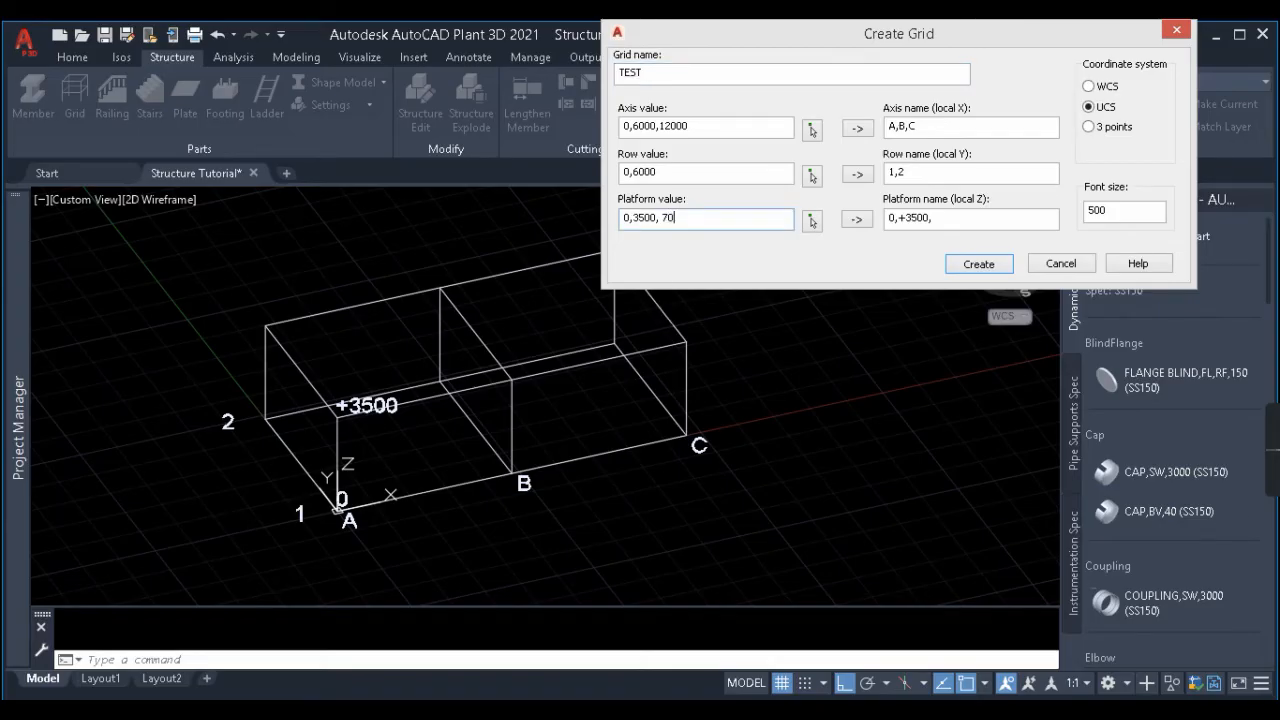
pyautogui.click(943, 218)
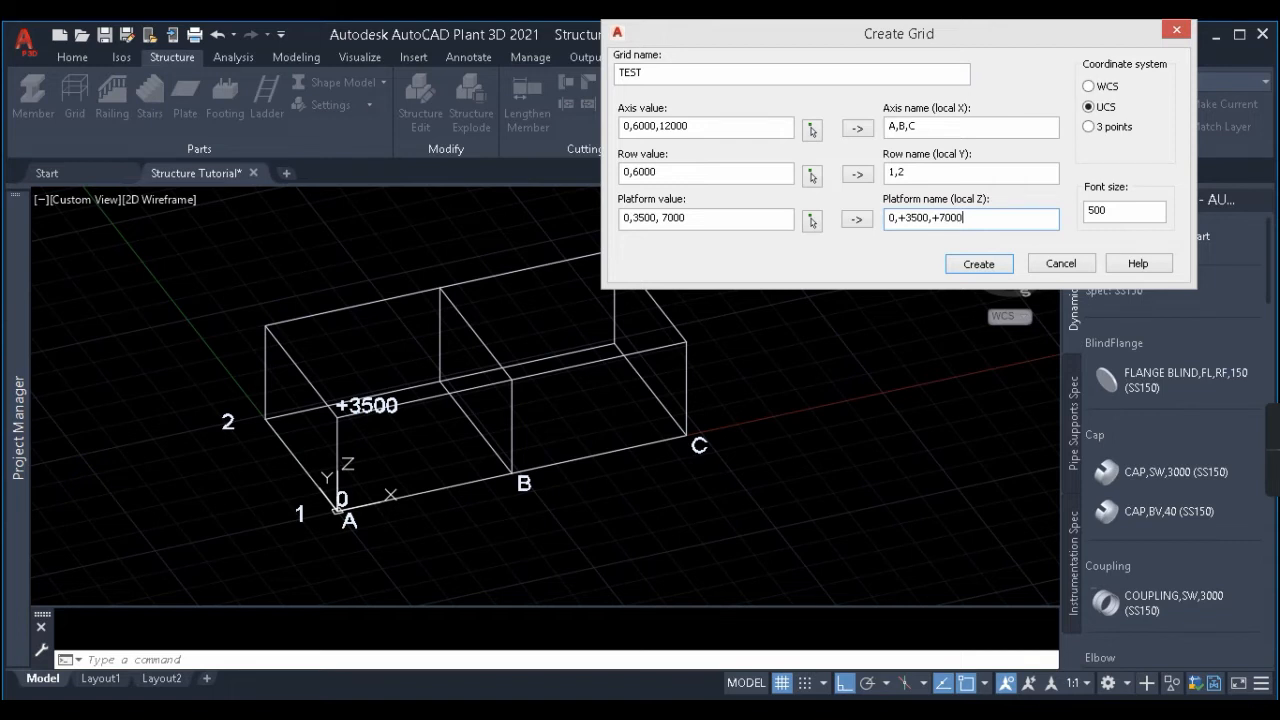
pyautogui.click(978, 264)
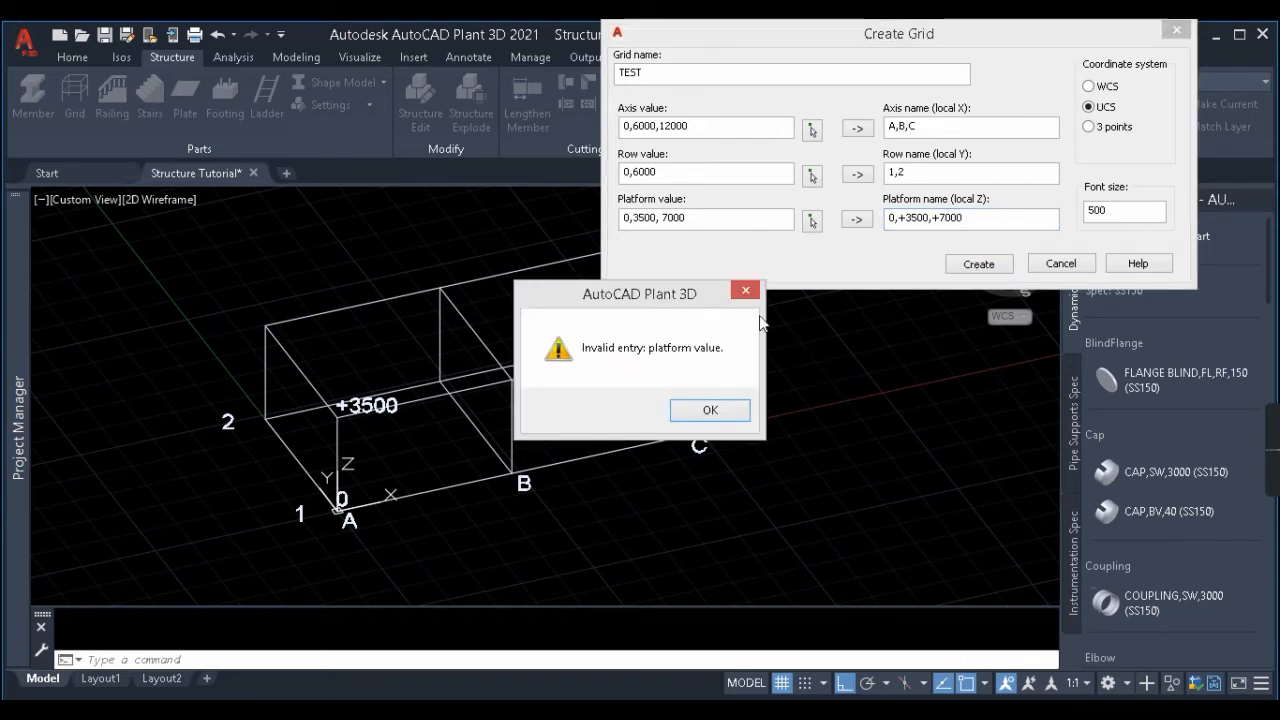
pyautogui.click(745, 291)
pyautogui.click(1050, 265)
# Edit the existing grid to platform values 0,3500,7000 and platform names 0,+3500,+7000, and undo that edit.
pyautogui.click(514, 300)
pyautogui.click(429, 286)
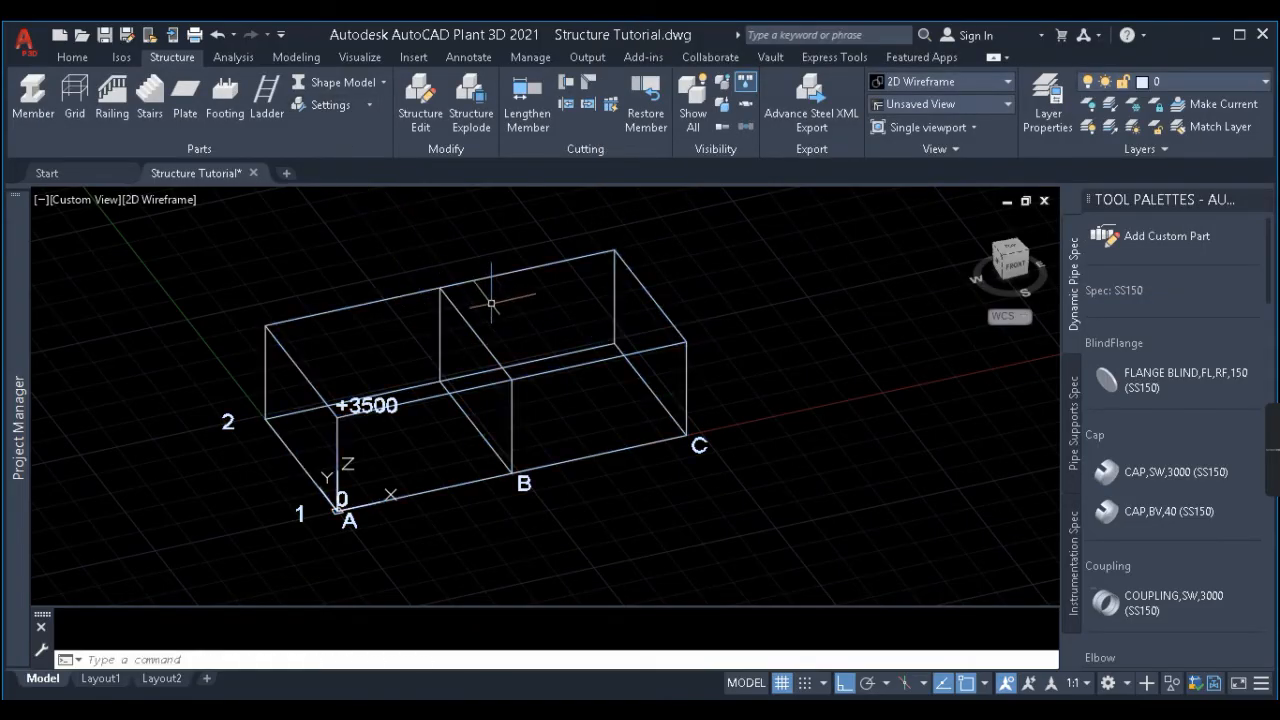
pyautogui.click(420, 110)
pyautogui.moveTo(564, 244); pyautogui.dragTo(850, 52)
pyautogui.click(720, 229)
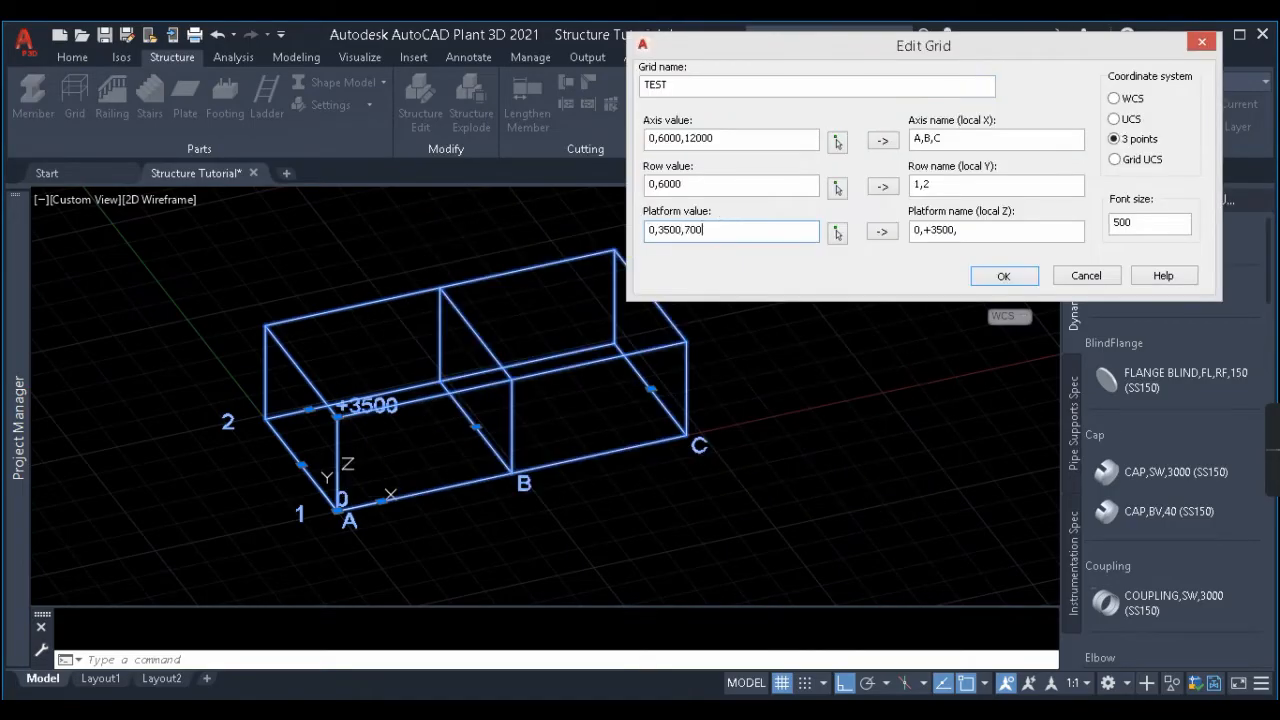
pyautogui.click(998, 233)
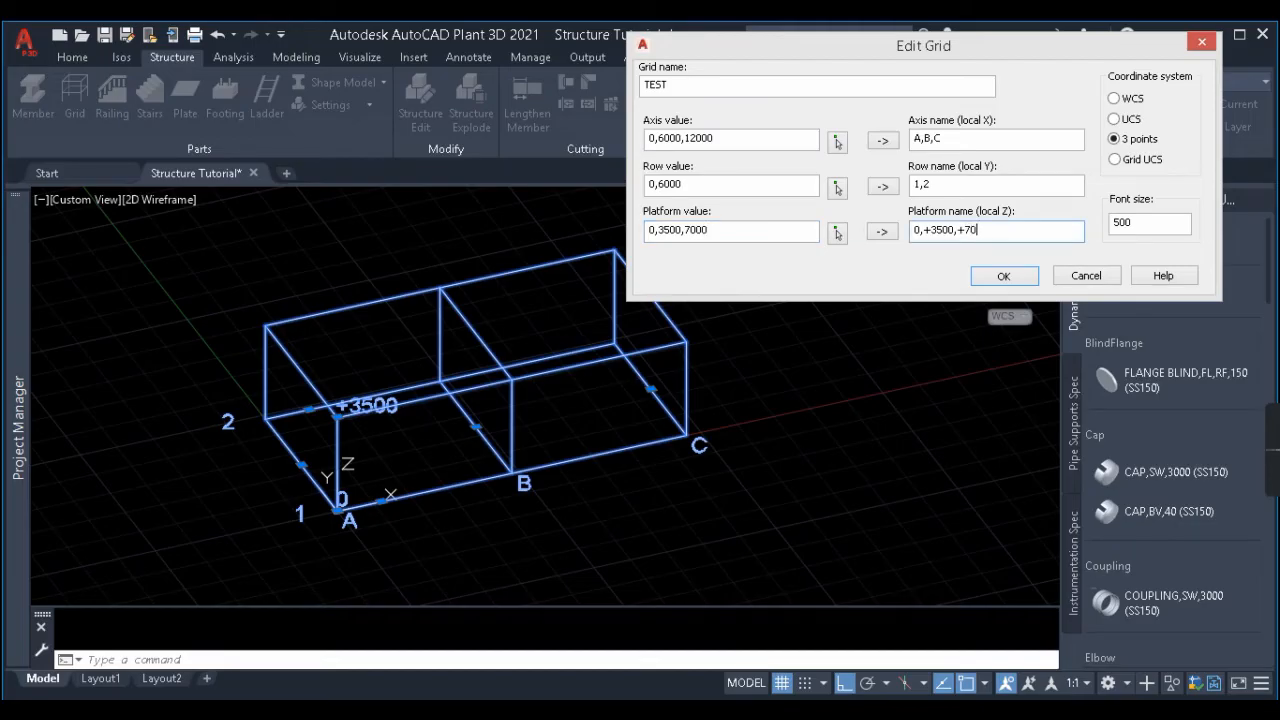
pyautogui.click(996, 284)
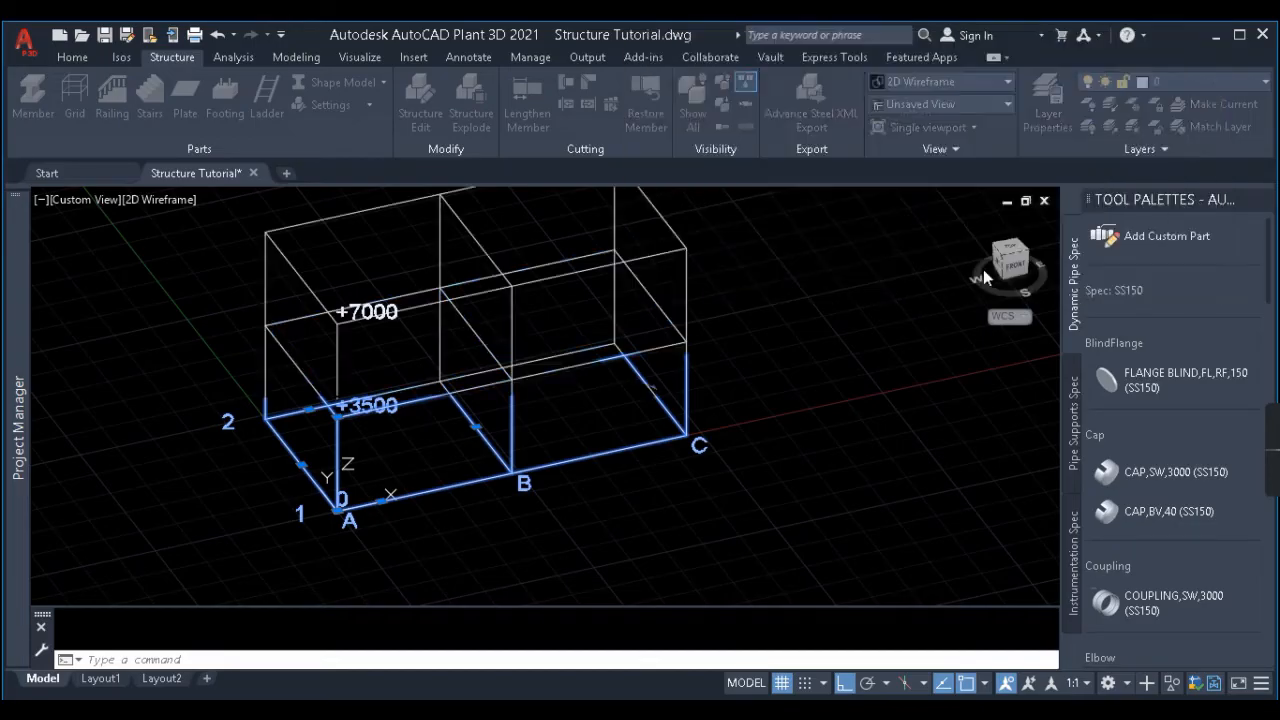
pyautogui.moveTo(671, 355); pyautogui.dragTo(752, 420, button='middle')
pyautogui.scroll(-2, 710, 365)
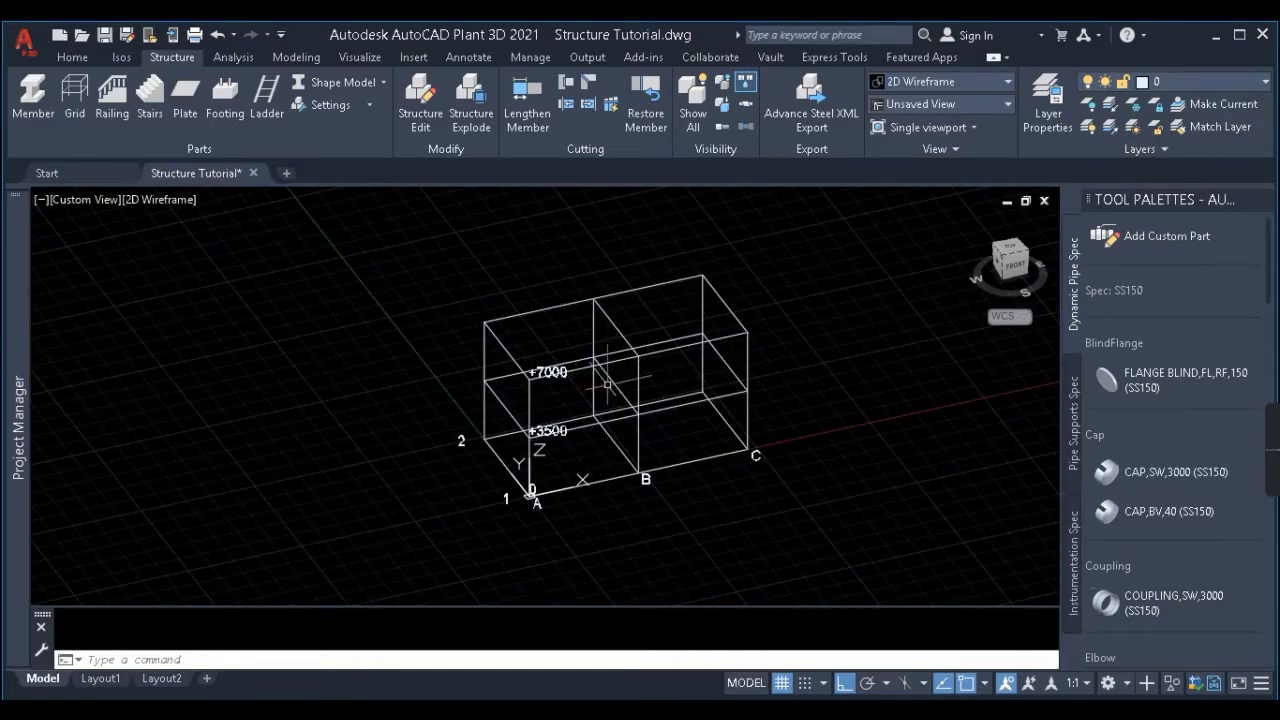
pyautogui.scroll(4, 664, 386)
pyautogui.scroll(-4, 666, 386)
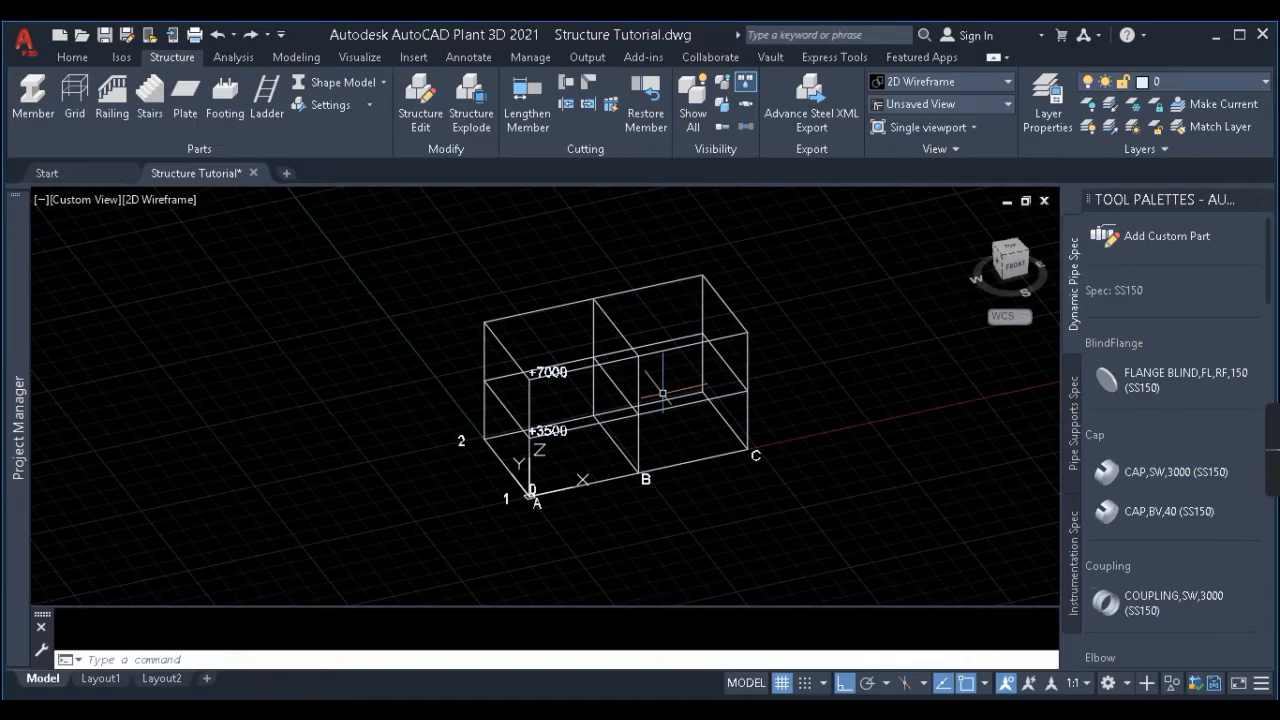
pyautogui.scroll(2, 662, 393)
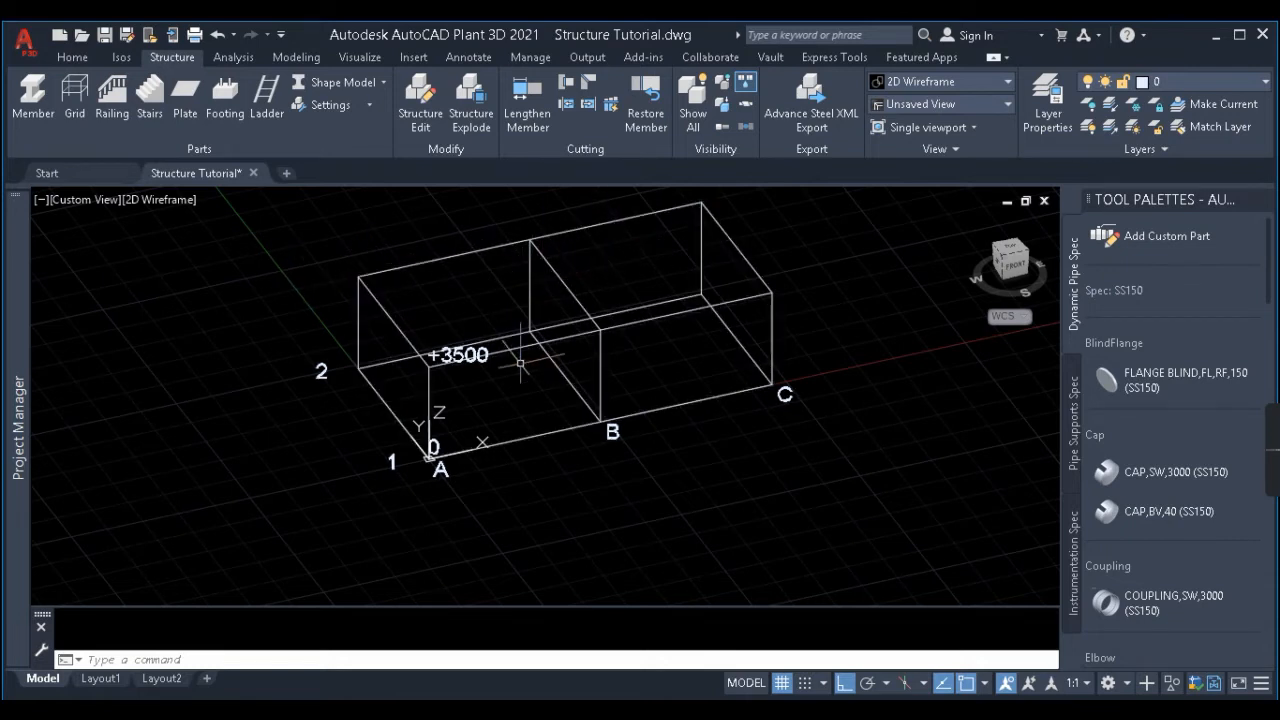
pyautogui.scroll(1, 434, 343)
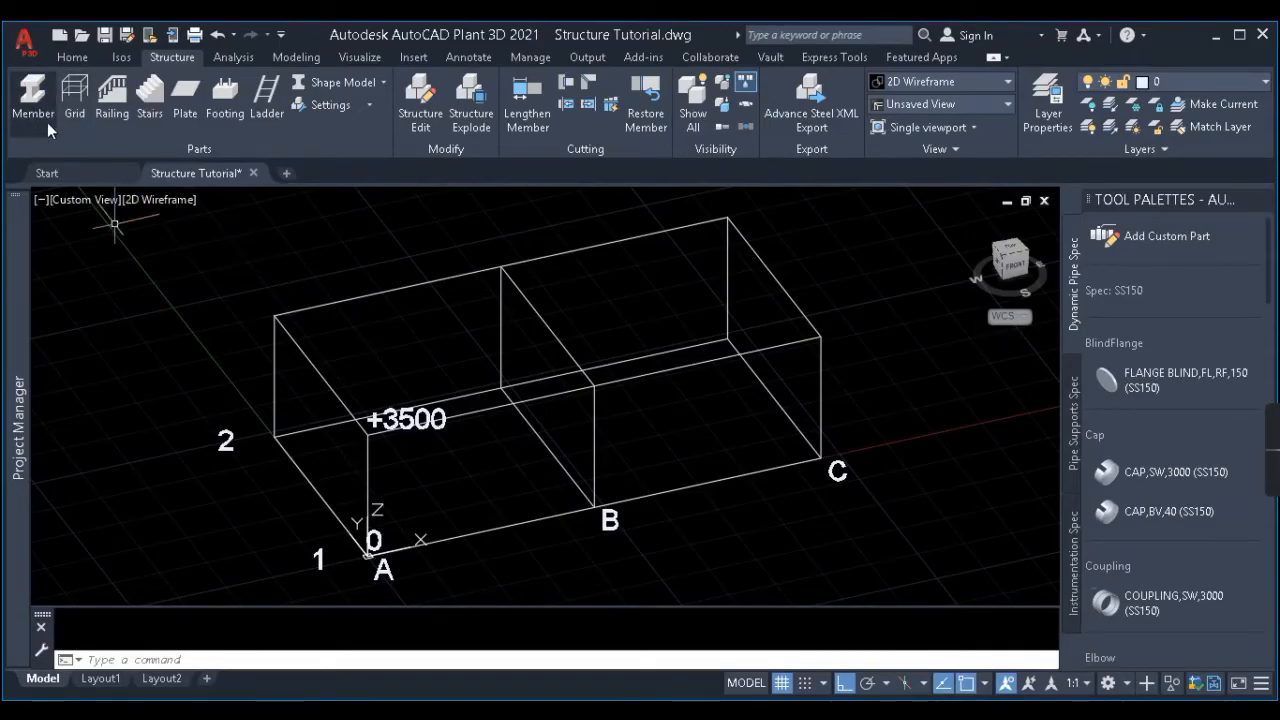
# Accept the DIN HEB-500 member settings and place a vertical member at grid point A-2 from level 0 to +3500.
pyautogui.click(339, 104)
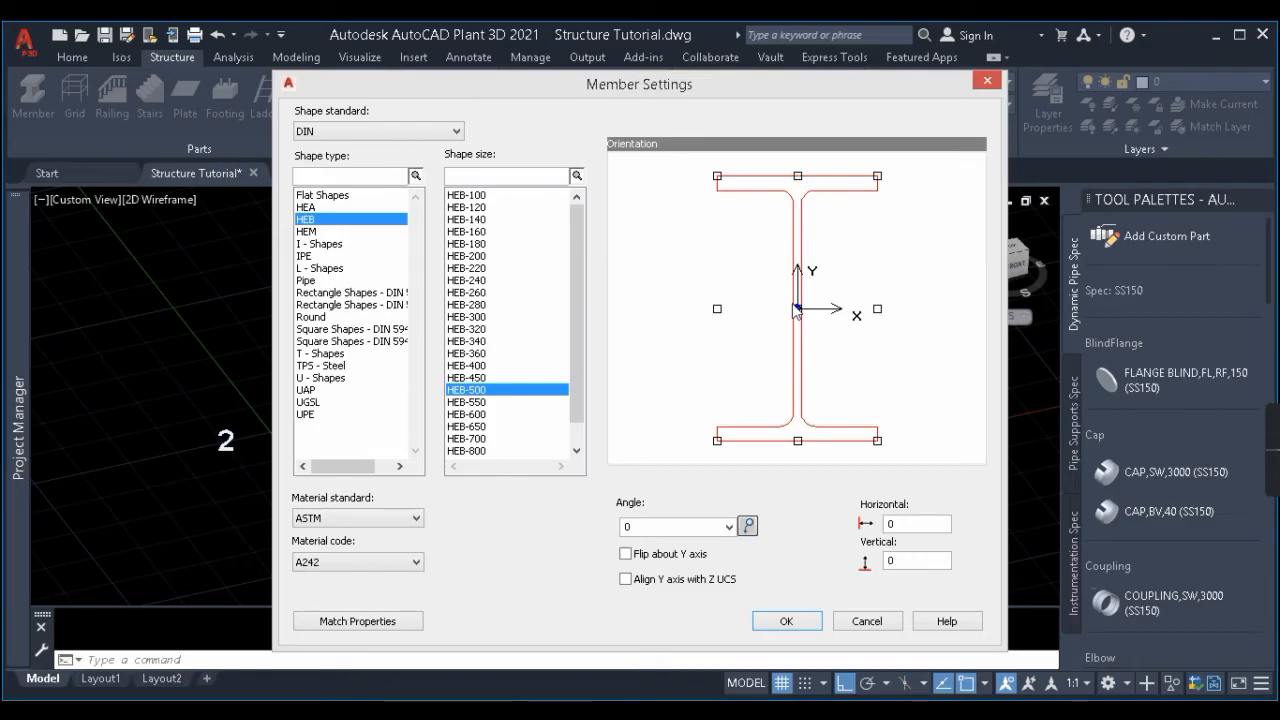
pyautogui.click(787, 621)
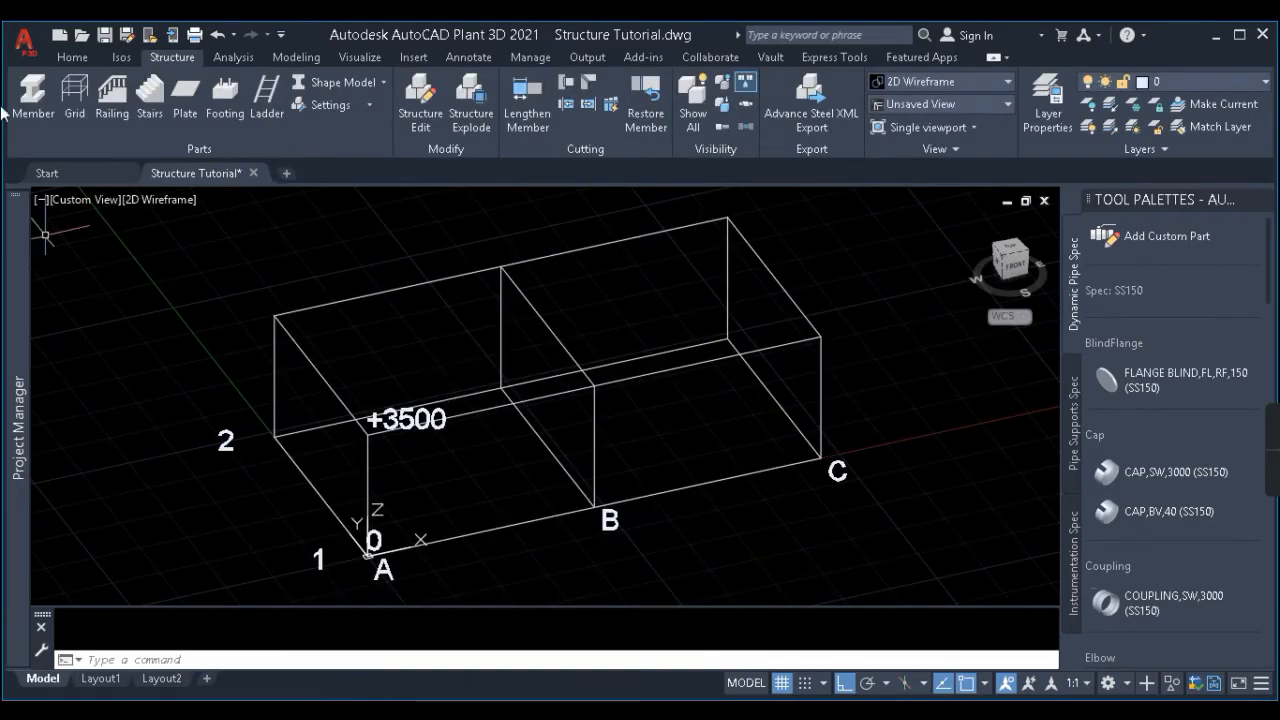
pyautogui.scroll(-3, 837, 466)
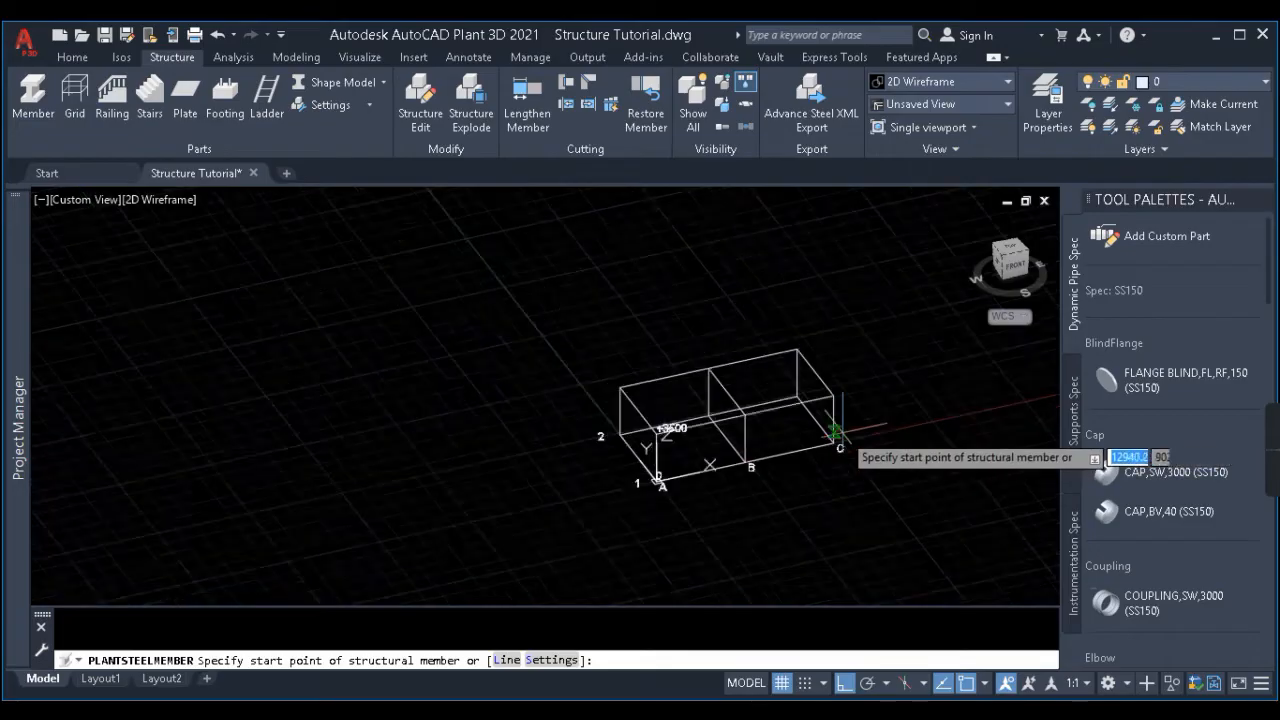
pyautogui.scroll(5, 400, 464)
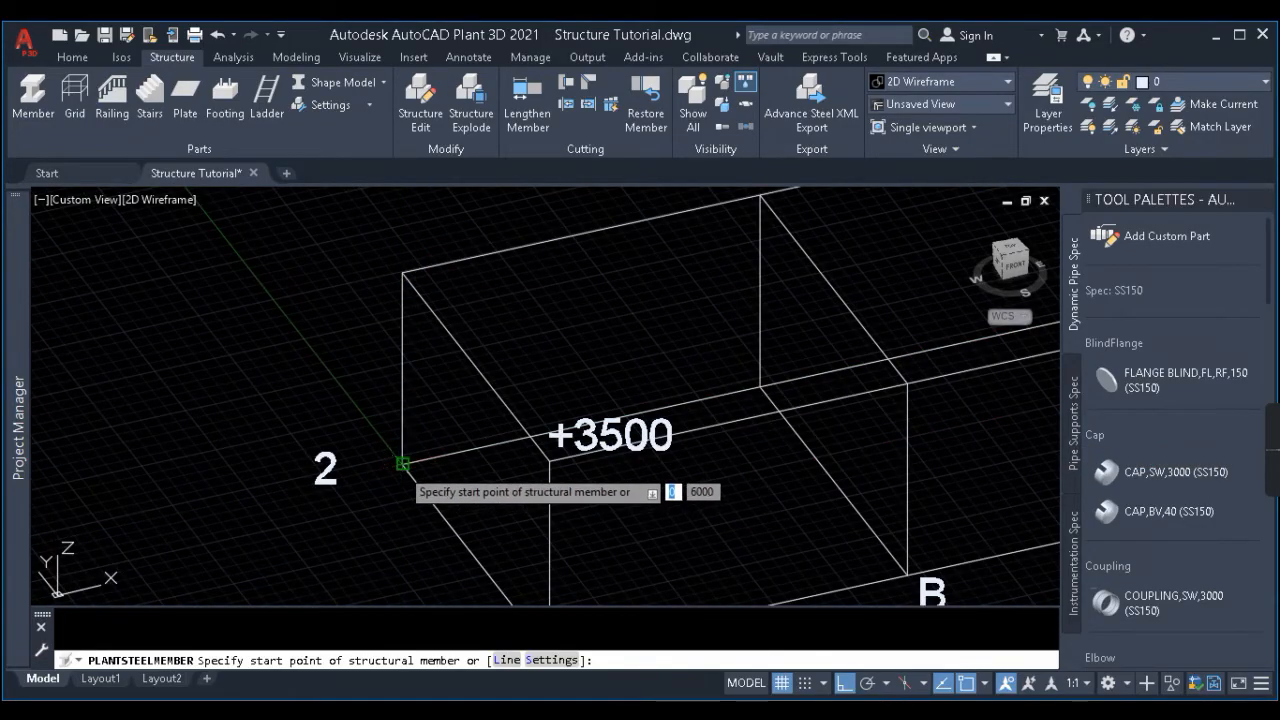
pyautogui.click(401, 463)
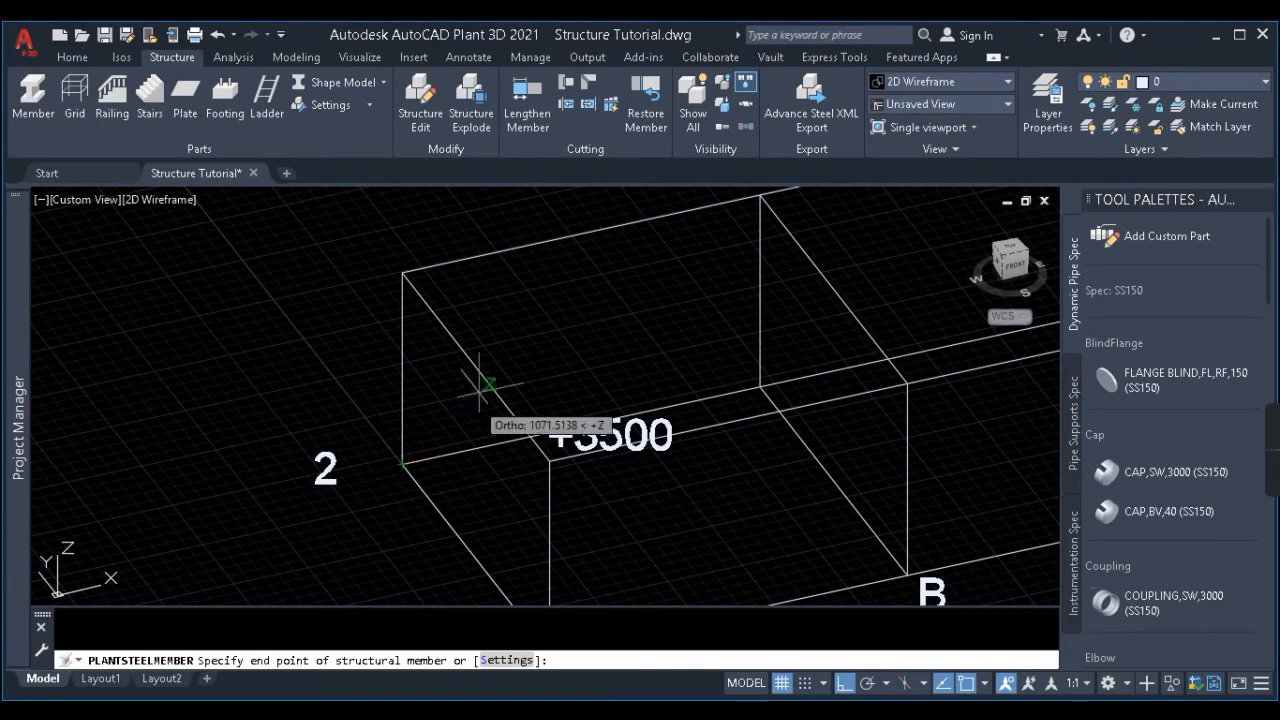
pyautogui.click(401, 272)
pyautogui.scroll(5, 401, 272)
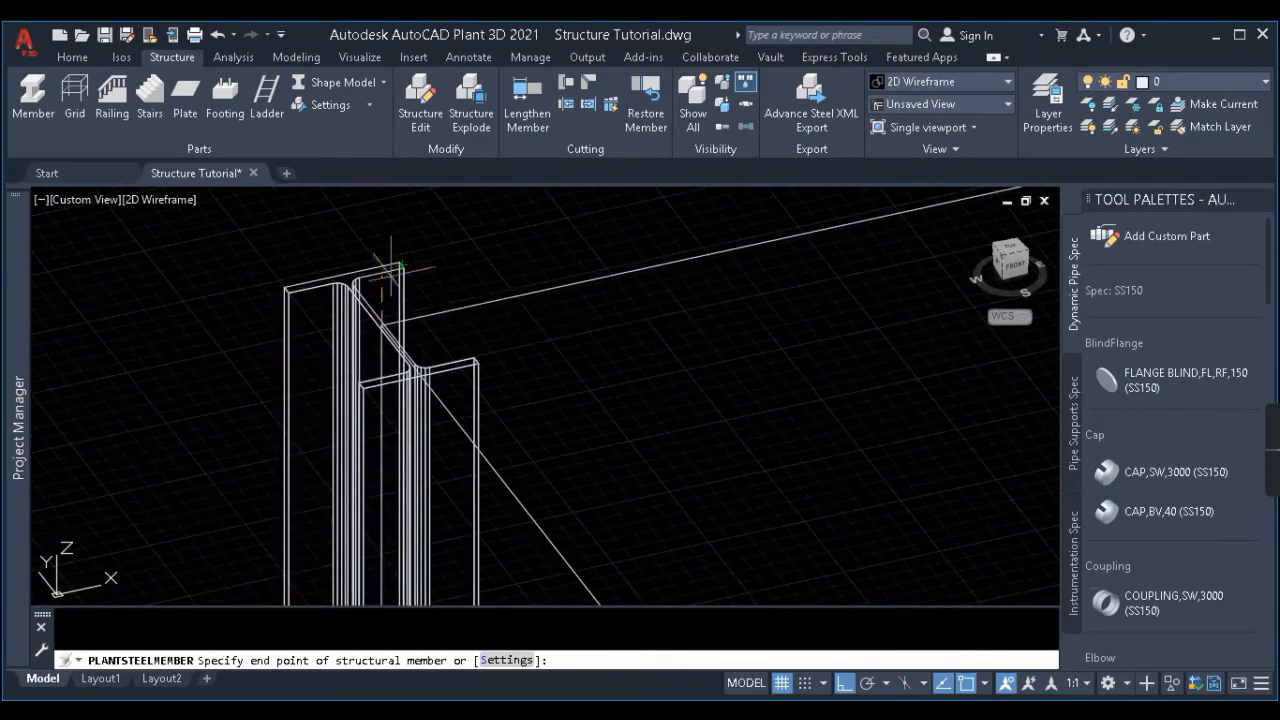
pyautogui.press('Escape')
# Select the column at grid point A-2 and examine how its profile sits on the grid corner.
pyautogui.click(437, 277)
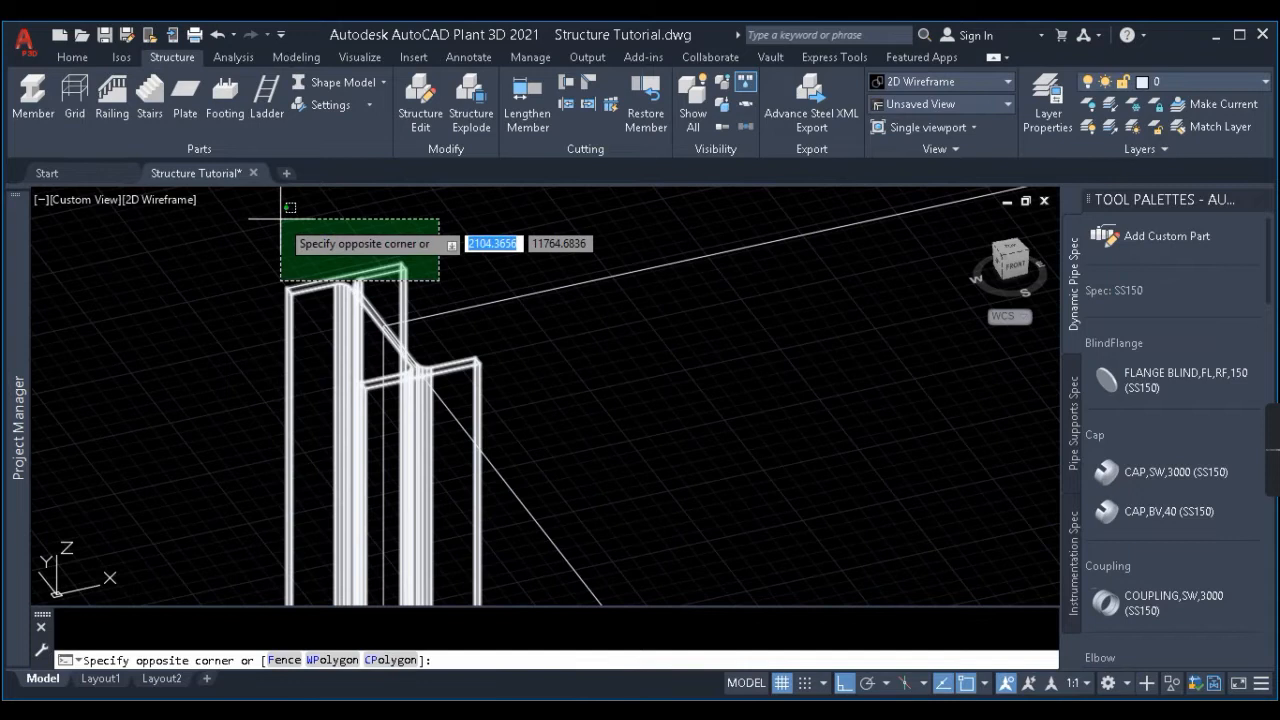
pyautogui.click(283, 209)
pyautogui.scroll(3, 350, 293)
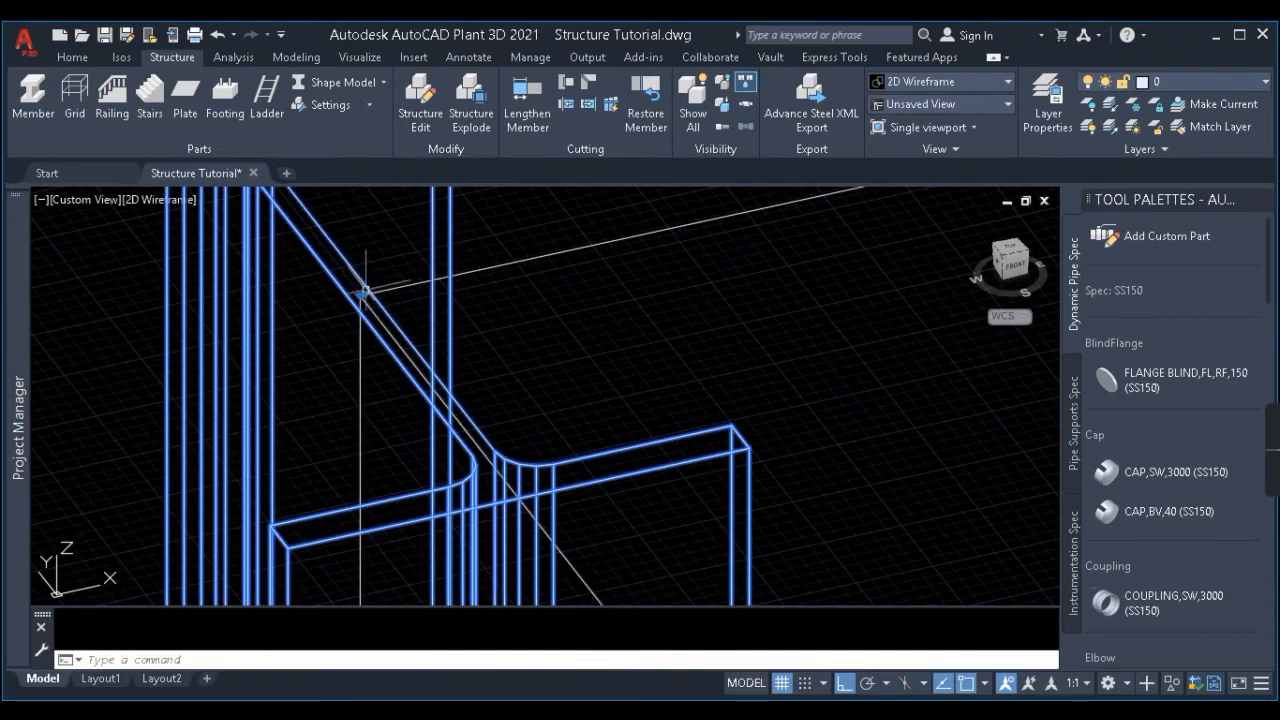
pyautogui.scroll(-4, 363, 293)
pyautogui.scroll(-5, 366, 281)
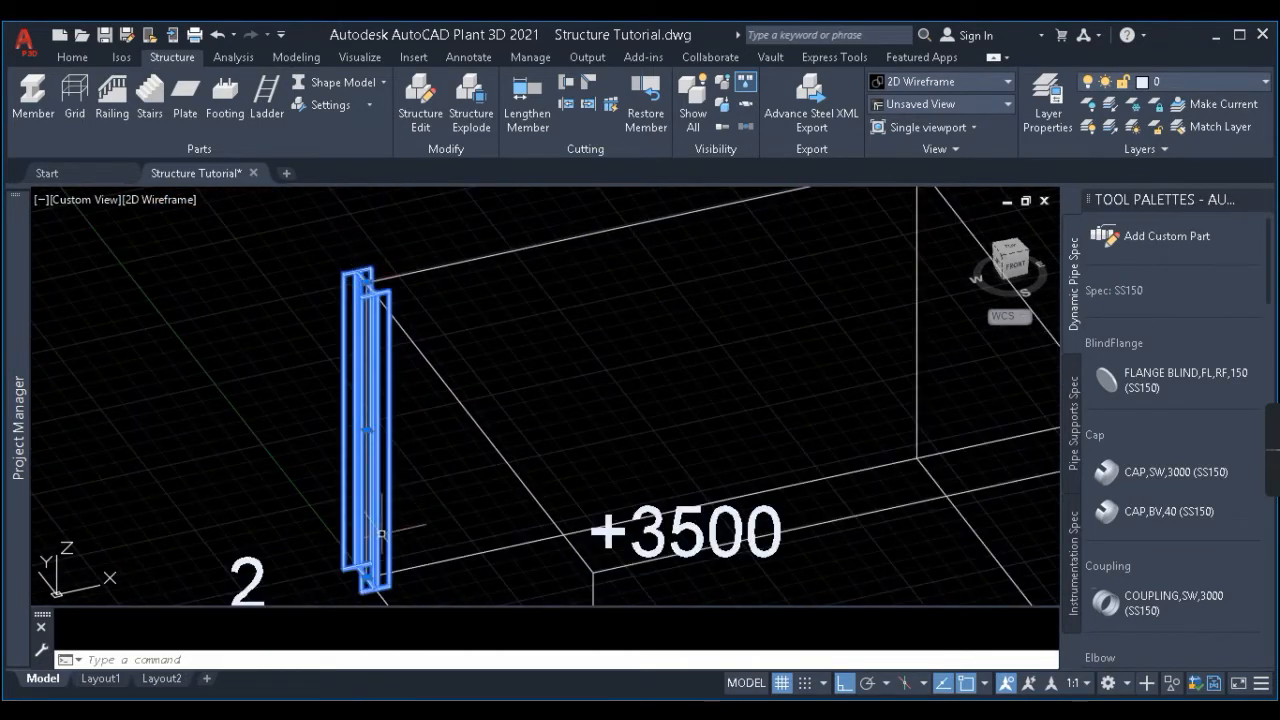
# Review the profile's orientation and insertion points in the member settings, and accept them with HEB-500.
pyautogui.click(326, 105)
pyautogui.click(362, 136)
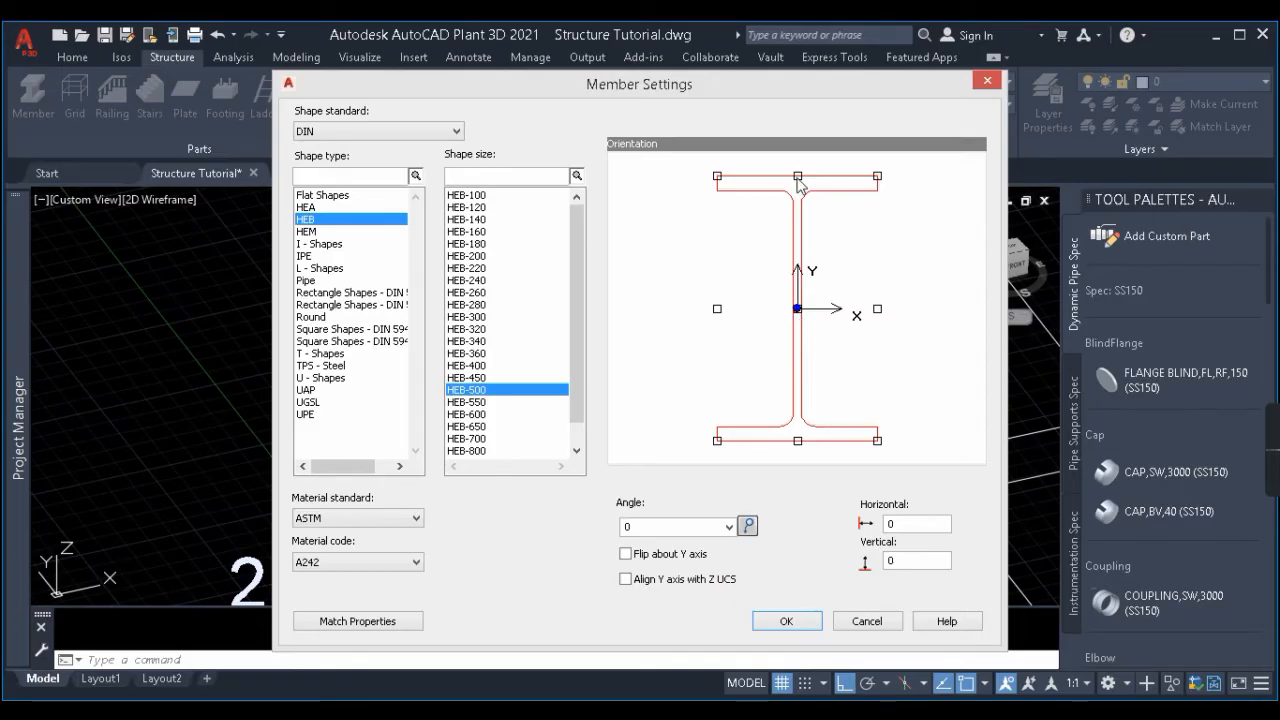
pyautogui.click(786, 621)
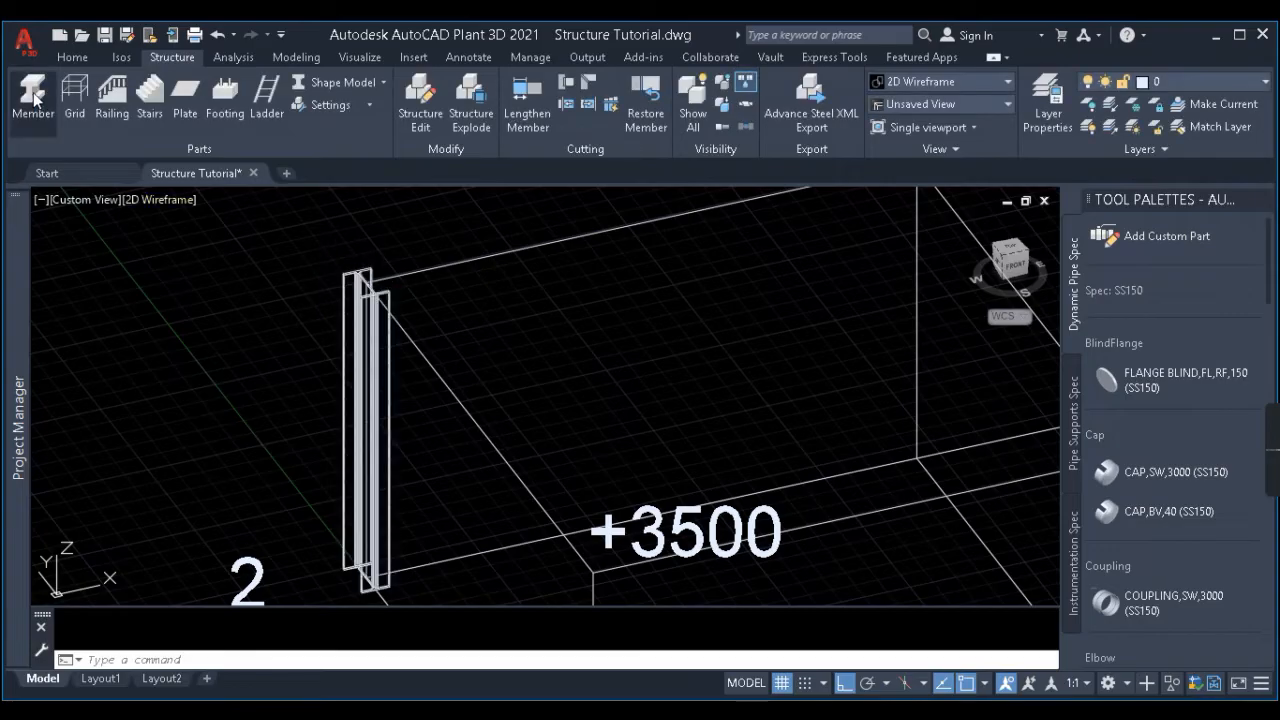
# Place a vertical HEB-500 member at grid point B-2 from level 0 to +3500.
pyautogui.click(36, 98)
pyautogui.scroll(-4, 187, 192)
pyautogui.scroll(6, 460, 298)
pyautogui.moveTo(468, 296); pyautogui.dragTo(408, 440, button='middle')
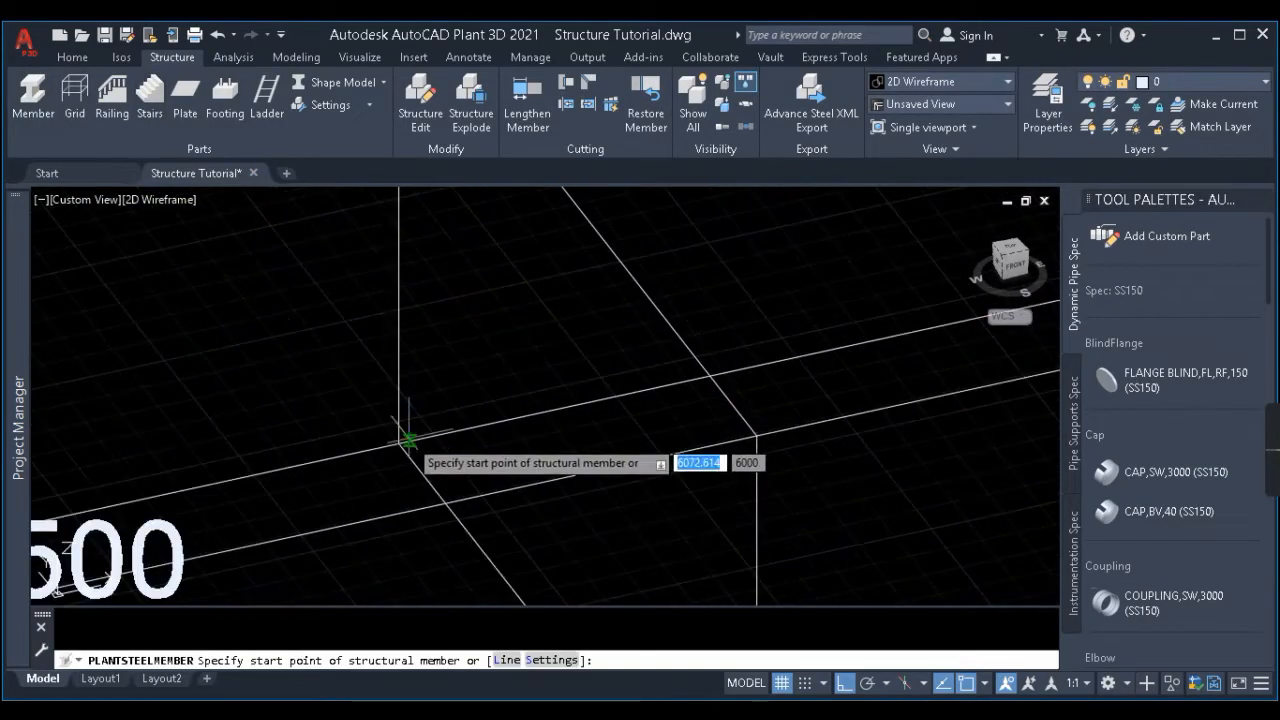
pyautogui.click(408, 440)
pyautogui.scroll(-3, 405, 445)
pyautogui.scroll(5, 400, 371)
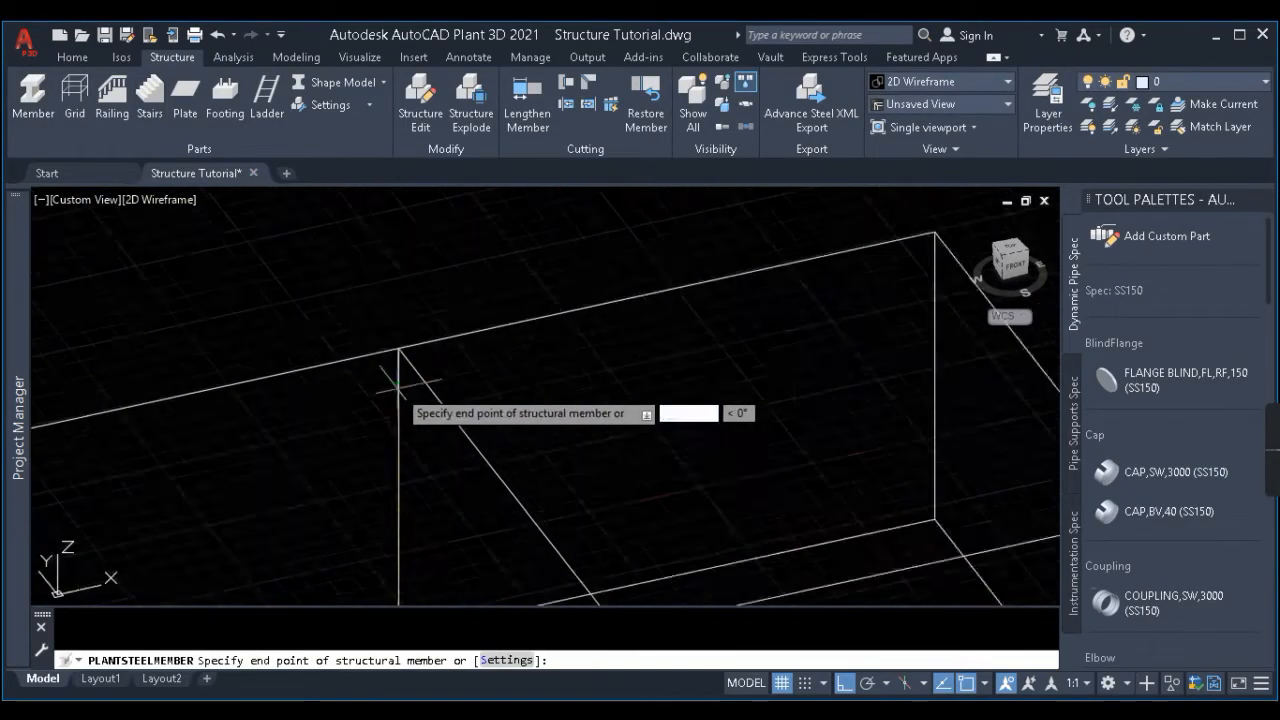
pyautogui.click(398, 322)
pyautogui.press('Escape')
# Compare from above how the column profiles at B-2 and A-2 sit on the grid lines.
pyautogui.scroll(-3, 378, 225)
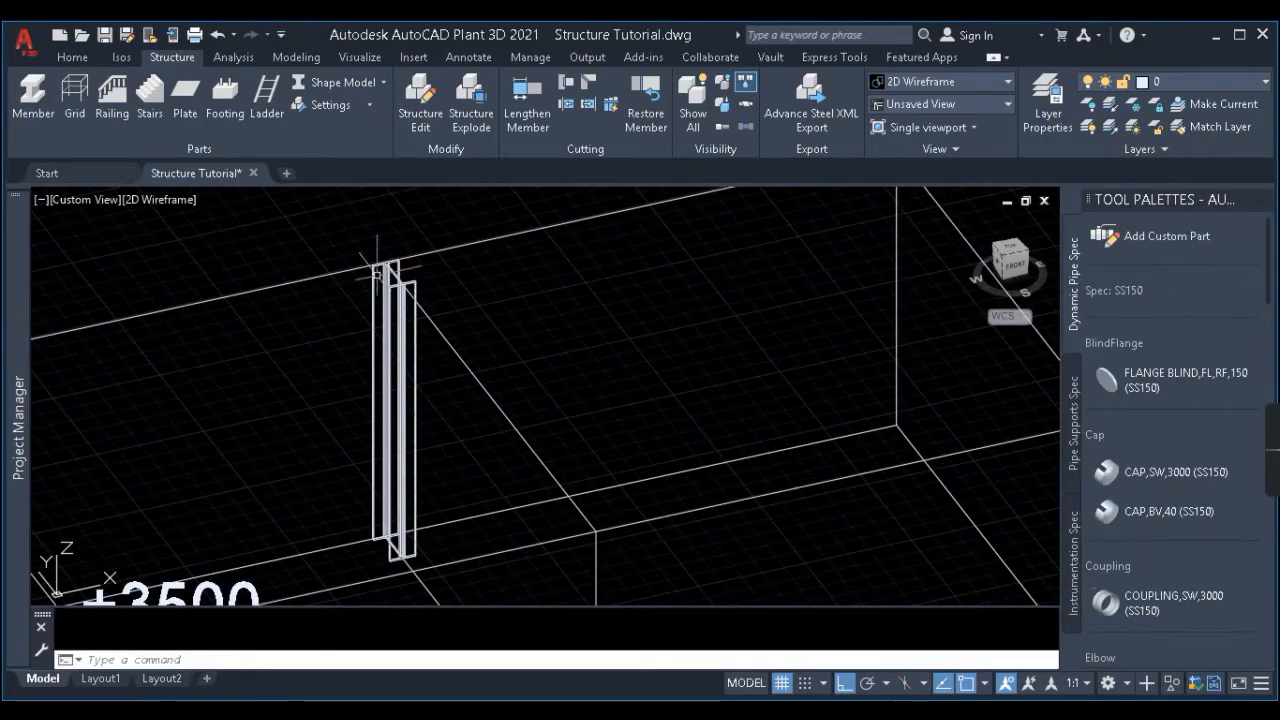
pyautogui.scroll(4, 380, 275)
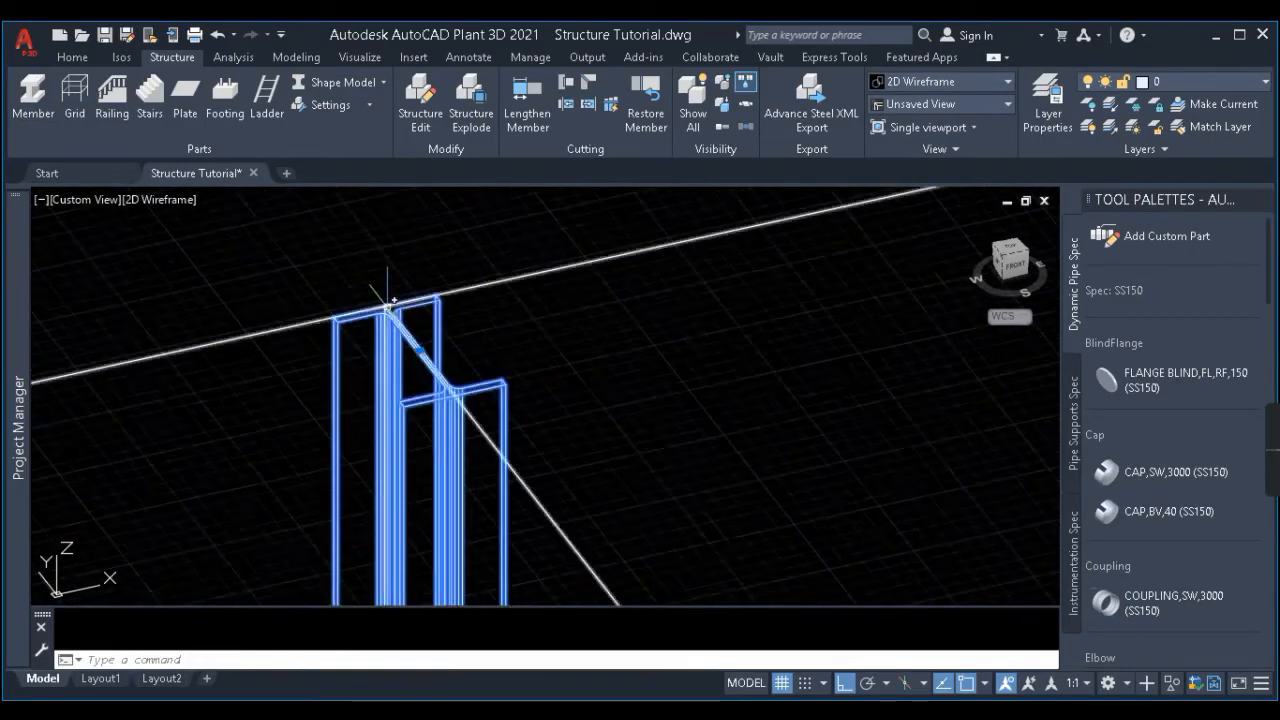
pyautogui.scroll(3, 392, 300)
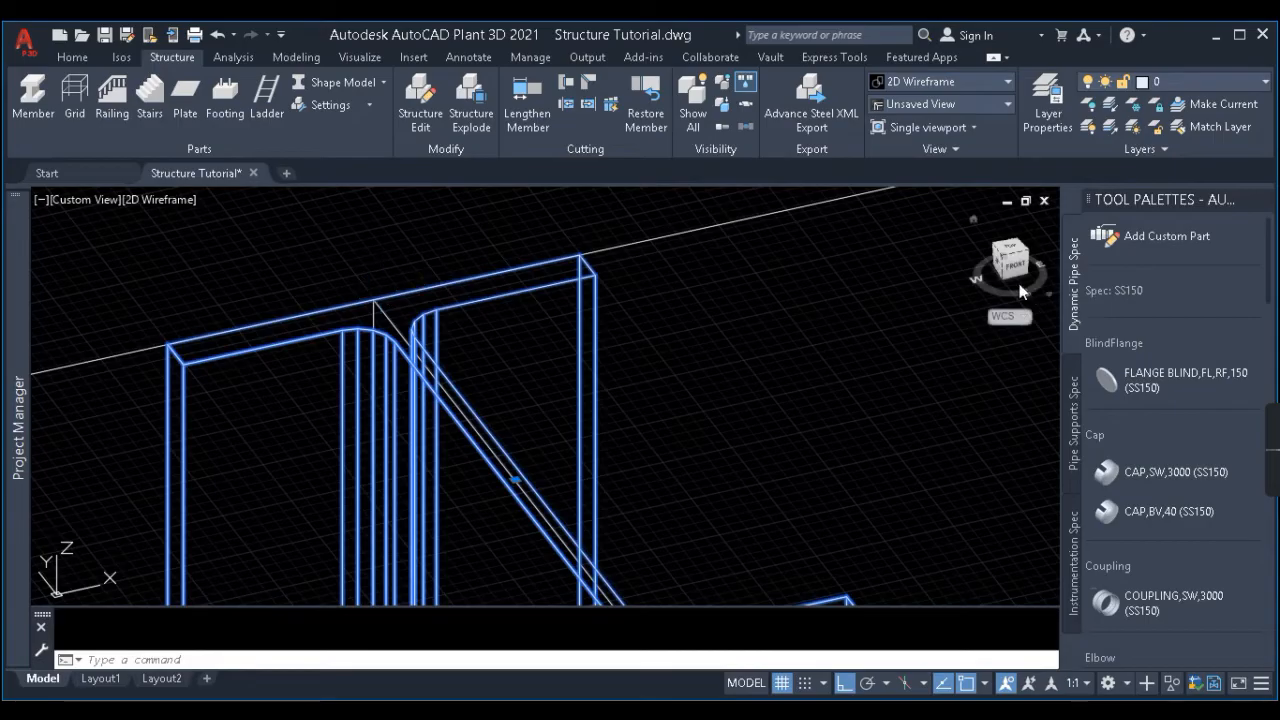
pyautogui.click(1011, 251)
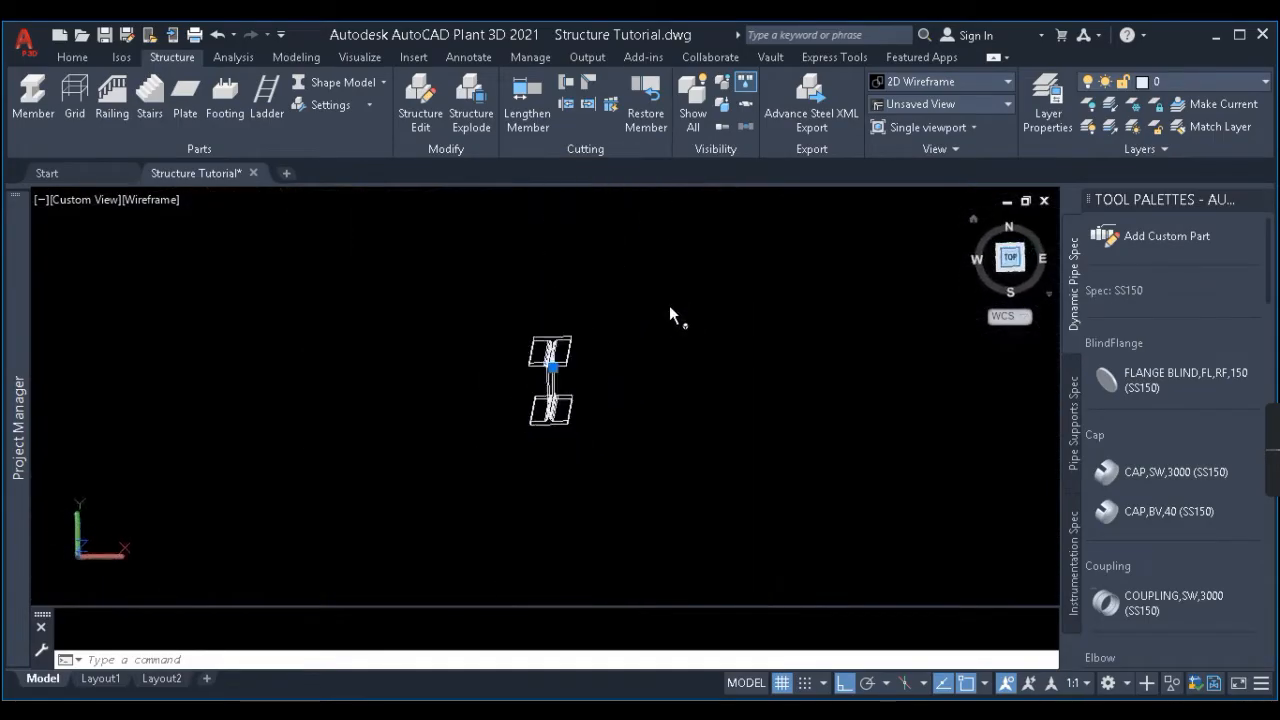
pyautogui.scroll(5, 520, 366)
pyautogui.scroll(-10, 586, 363)
pyautogui.scroll(4, 395, 355)
pyautogui.moveTo(395, 355); pyautogui.dragTo(357, 350, button='middle')
pyautogui.press('Escape')
pyautogui.scroll(-4, 304, 340)
pyautogui.scroll(6, 313, 346)
pyautogui.click(335, 330)
pyautogui.click(264, 277)
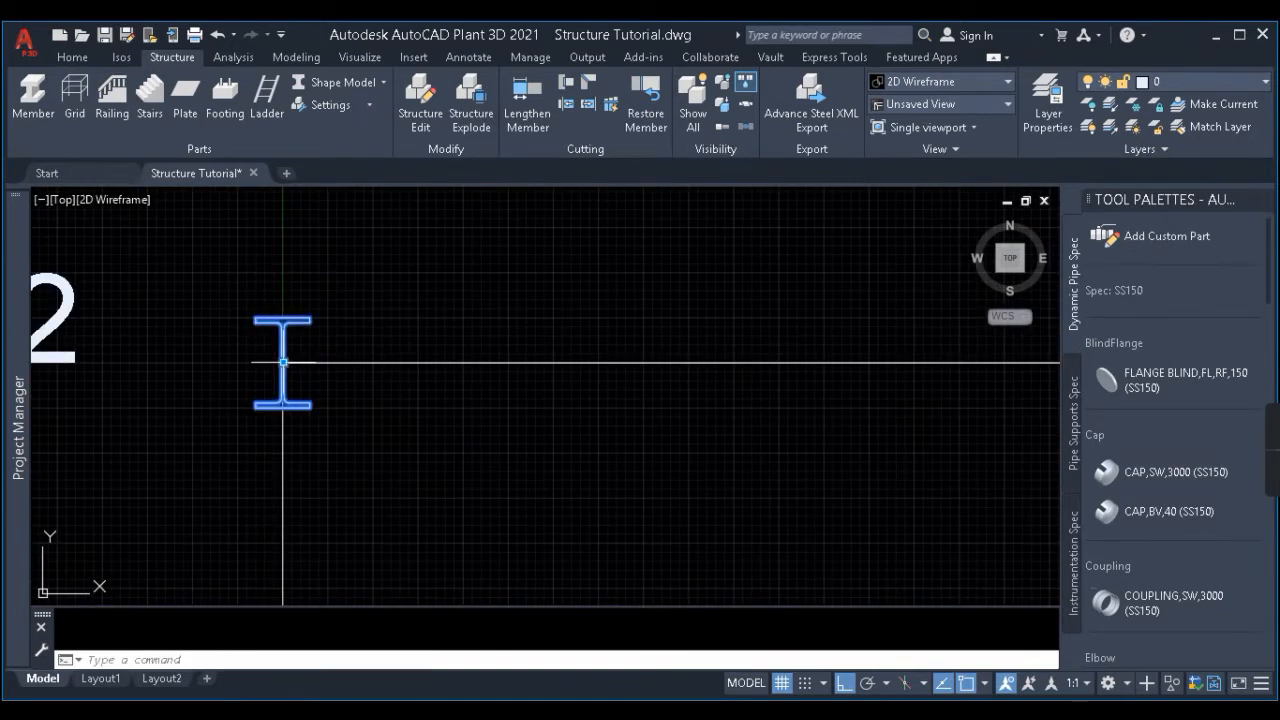
# Delete the column at grid point B-2.
pyautogui.scroll(-8, 113, 348)
pyautogui.scroll(10, 503, 380)
pyautogui.scroll(5, 609, 386)
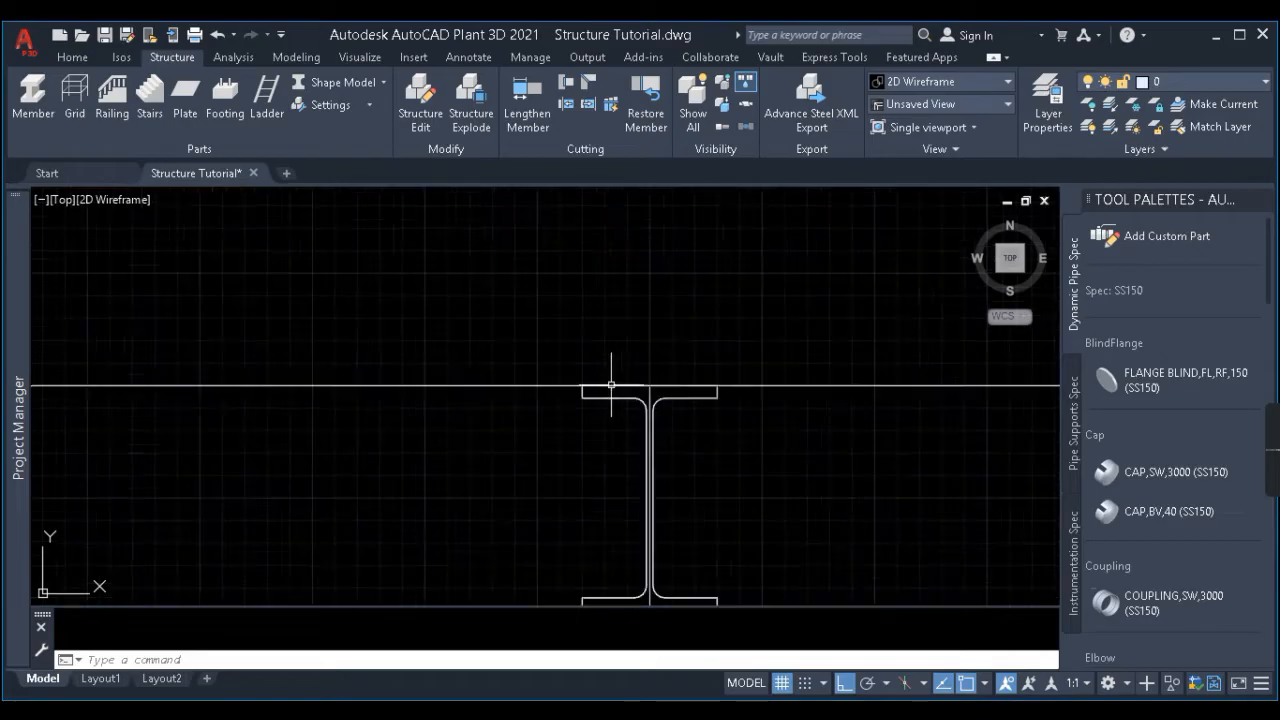
pyautogui.scroll(-1, 746, 426)
pyautogui.press('Delete')
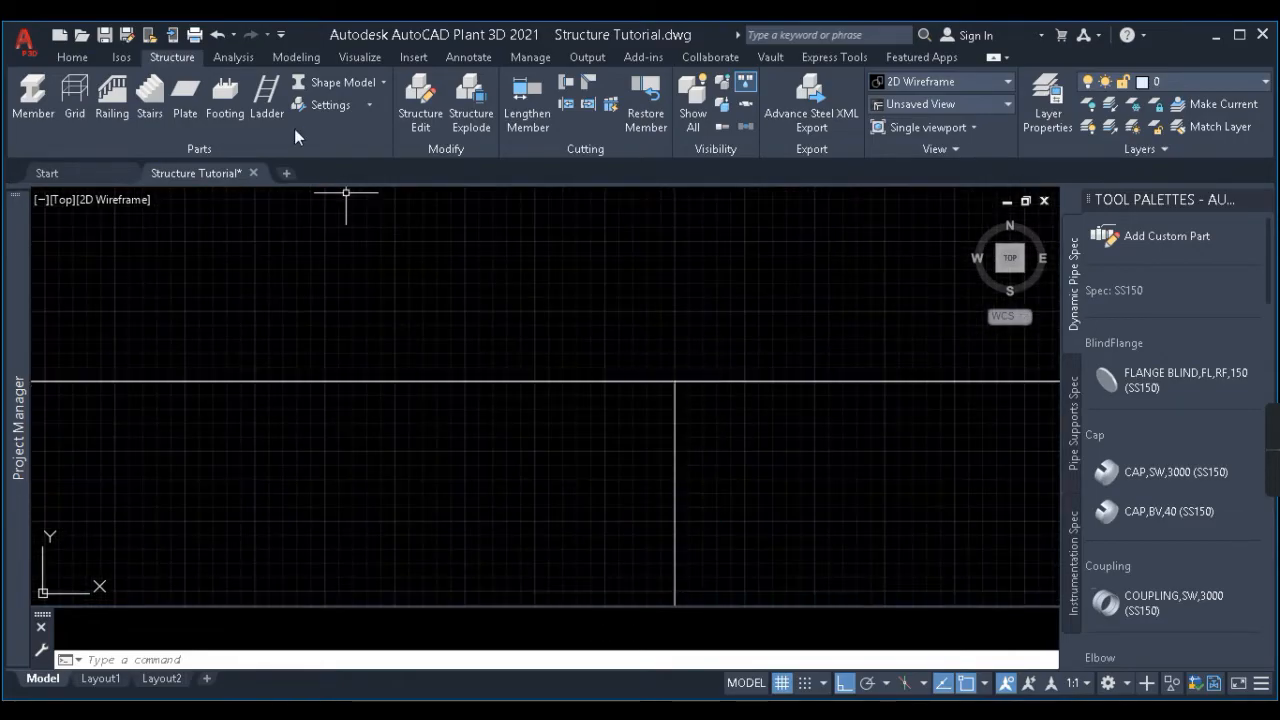
# Set the member insertion point to the profile's centre and accept the DIN HEB-500 settings with angle 0.
pyautogui.click(326, 104)
pyautogui.click(395, 117)
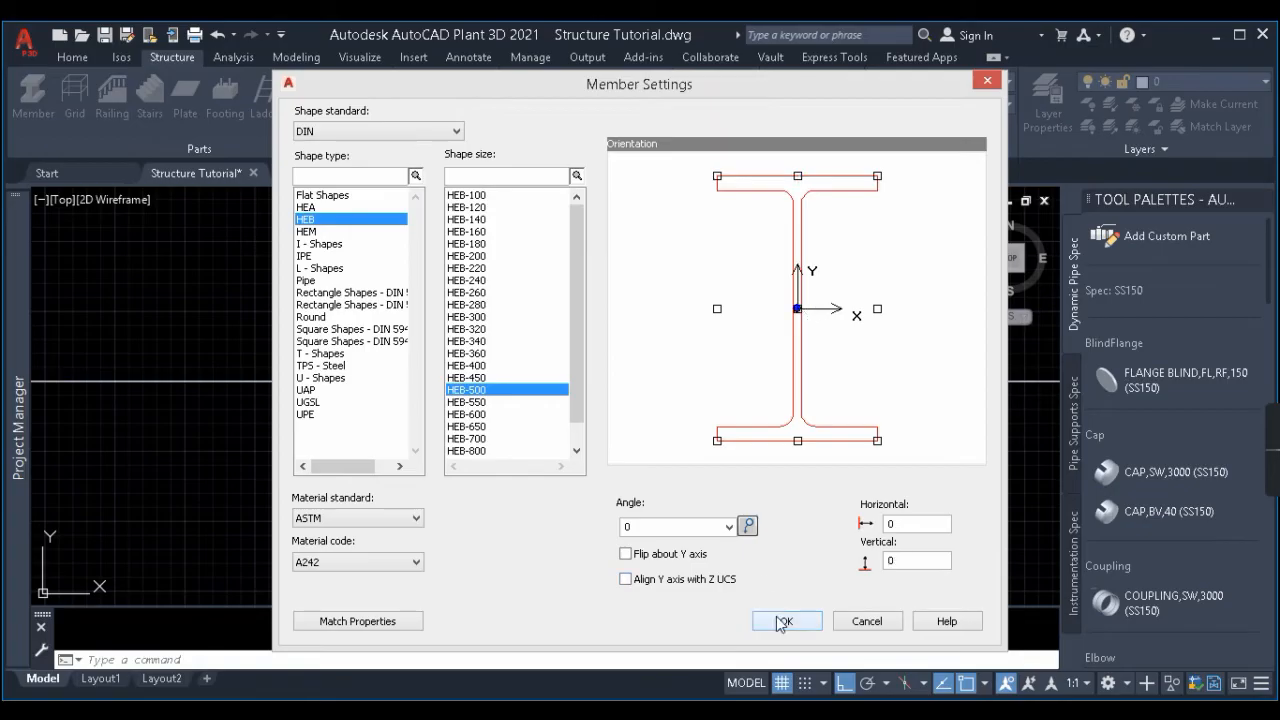
pyautogui.click(778, 612)
# Copy the column at A-2 to grid points B-2 and C-2, using the grid corners in row 1 as reference points.
pyautogui.scroll(-2, 511, 526)
pyautogui.keyDown('shift'); pyautogui.moveTo(511, 526); pyautogui.dragTo(559, 381, button='middle'); pyautogui.keyUp('shift')
pyautogui.moveTo(437, 431); pyautogui.dragTo(349, 320, button='middle')
pyautogui.scroll(2, 353, 331)
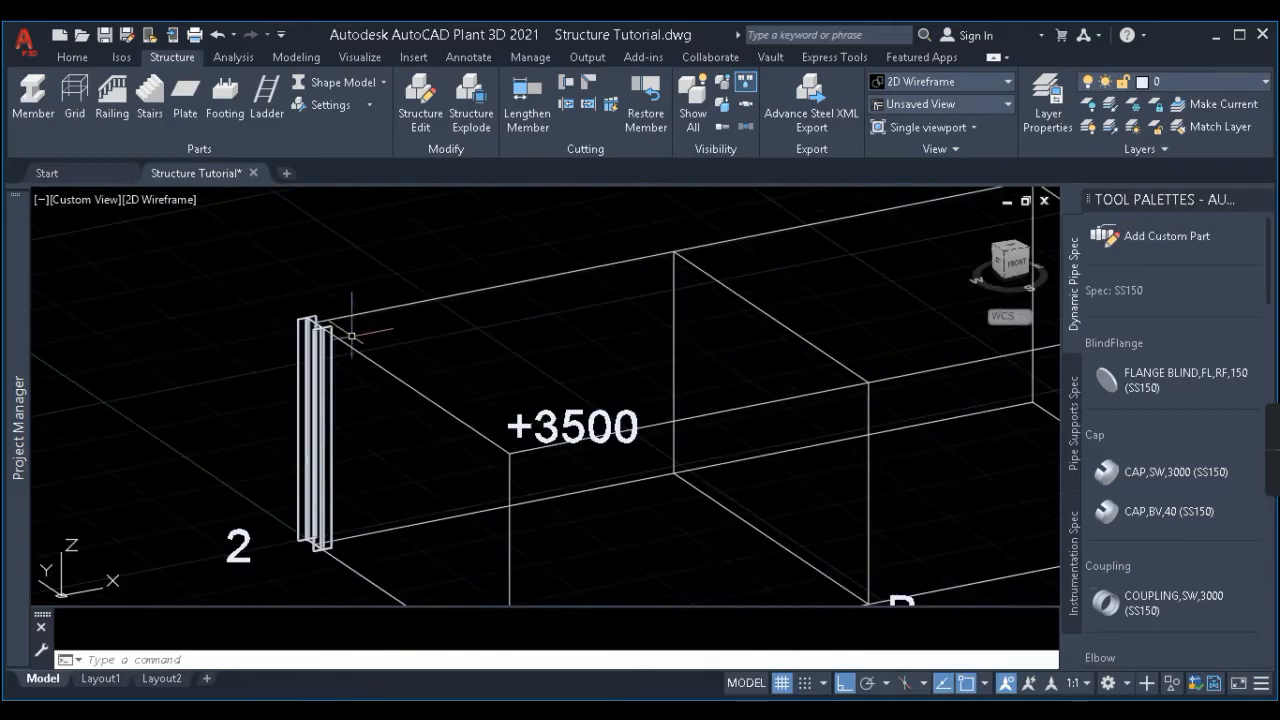
pyautogui.scroll(-2, 311, 407)
pyautogui.click(320, 408)
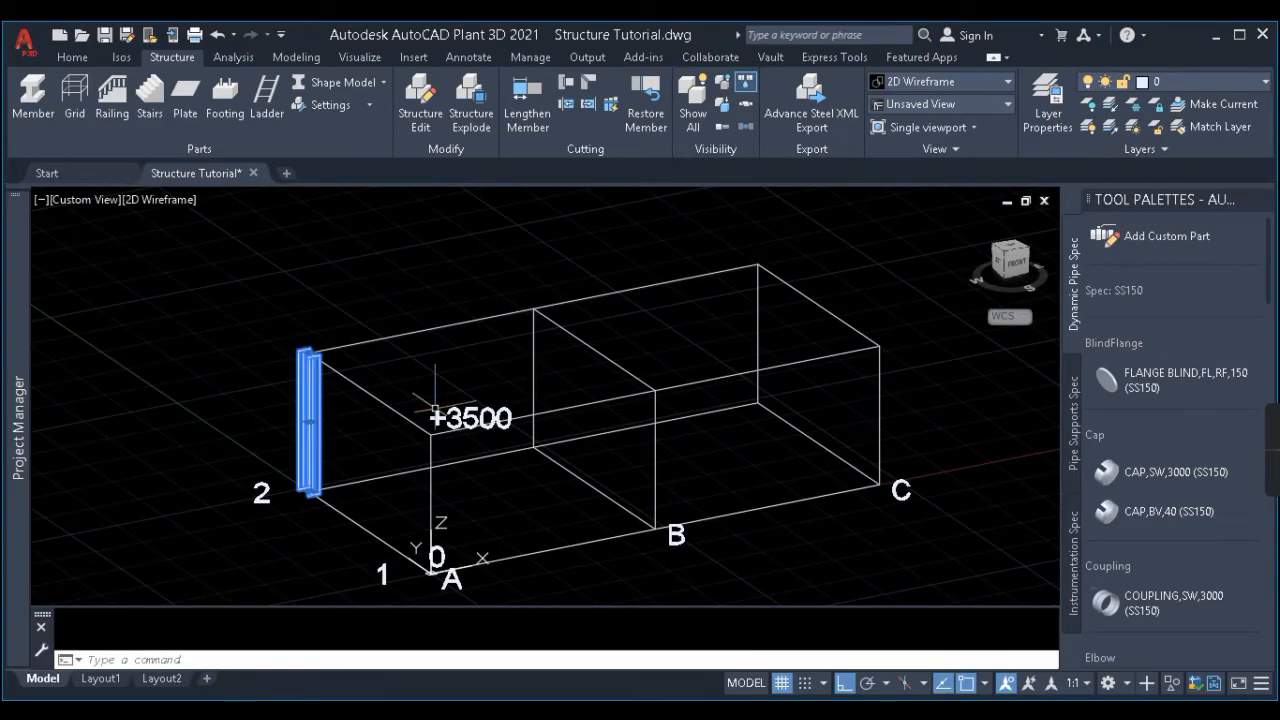
pyautogui.write('co')
pyautogui.press('Return')
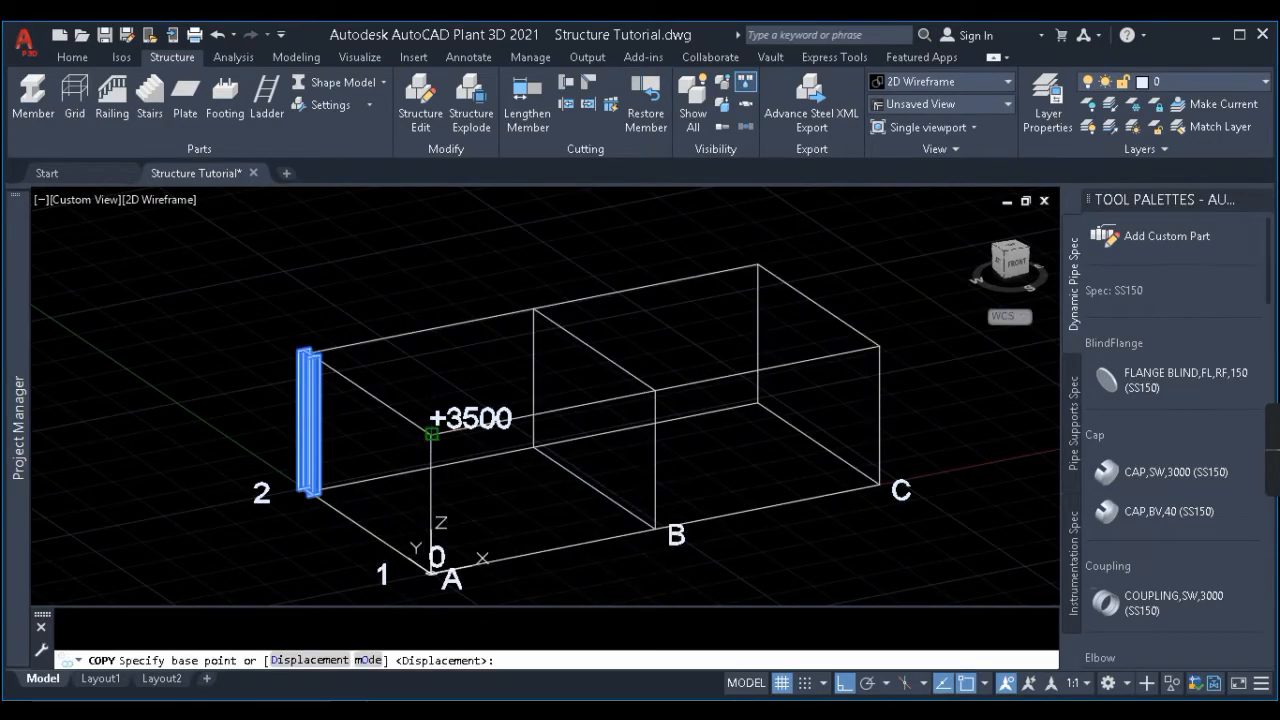
pyautogui.click(430, 432)
pyautogui.click(655, 390)
pyautogui.click(879, 347)
pyautogui.press('Escape')
# Copy the three row 2 columns by 6000 onto grid row 1.
pyautogui.click(756, 336)
pyautogui.click(527, 372)
pyautogui.click(309, 400)
pyautogui.write('co')
pyautogui.press('Return')
pyautogui.click(139, 373)
pyautogui.write('6000')
pyautogui.press('Return')
pyautogui.press('Escape')
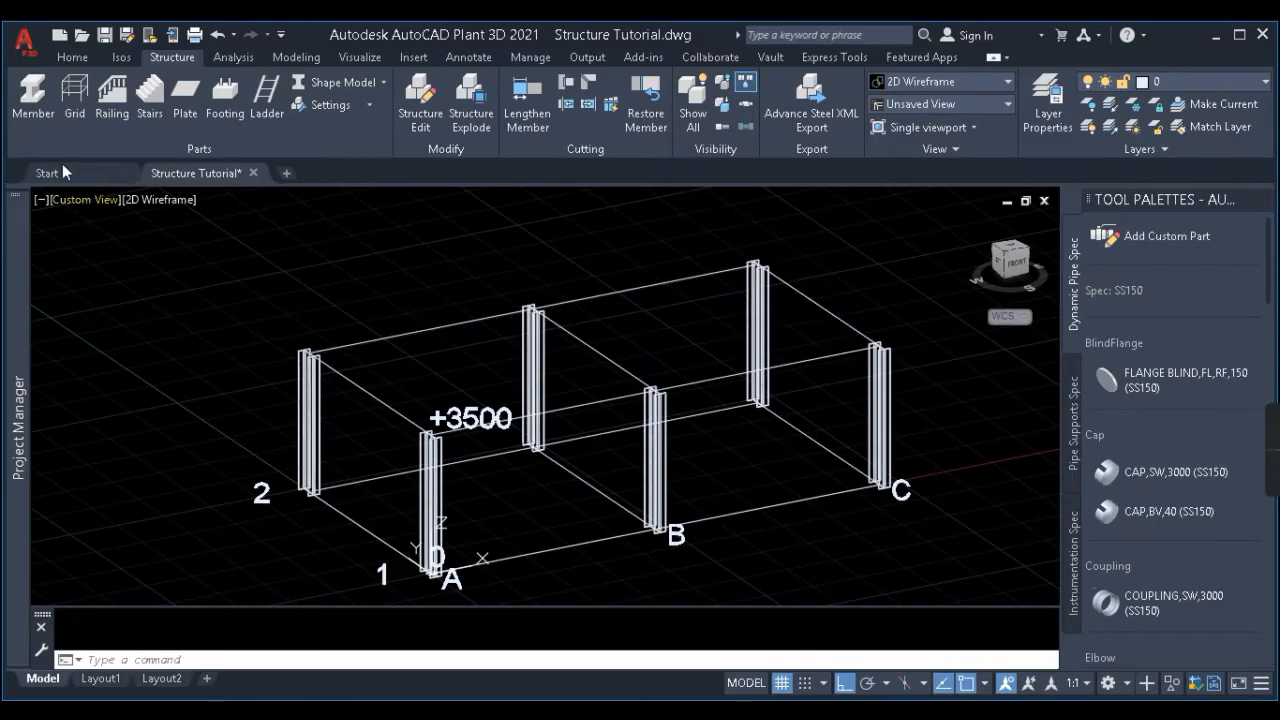
# Set the member insertion point to the middle of the top flange and accept the HEB-500 settings.
pyautogui.click(33, 95)
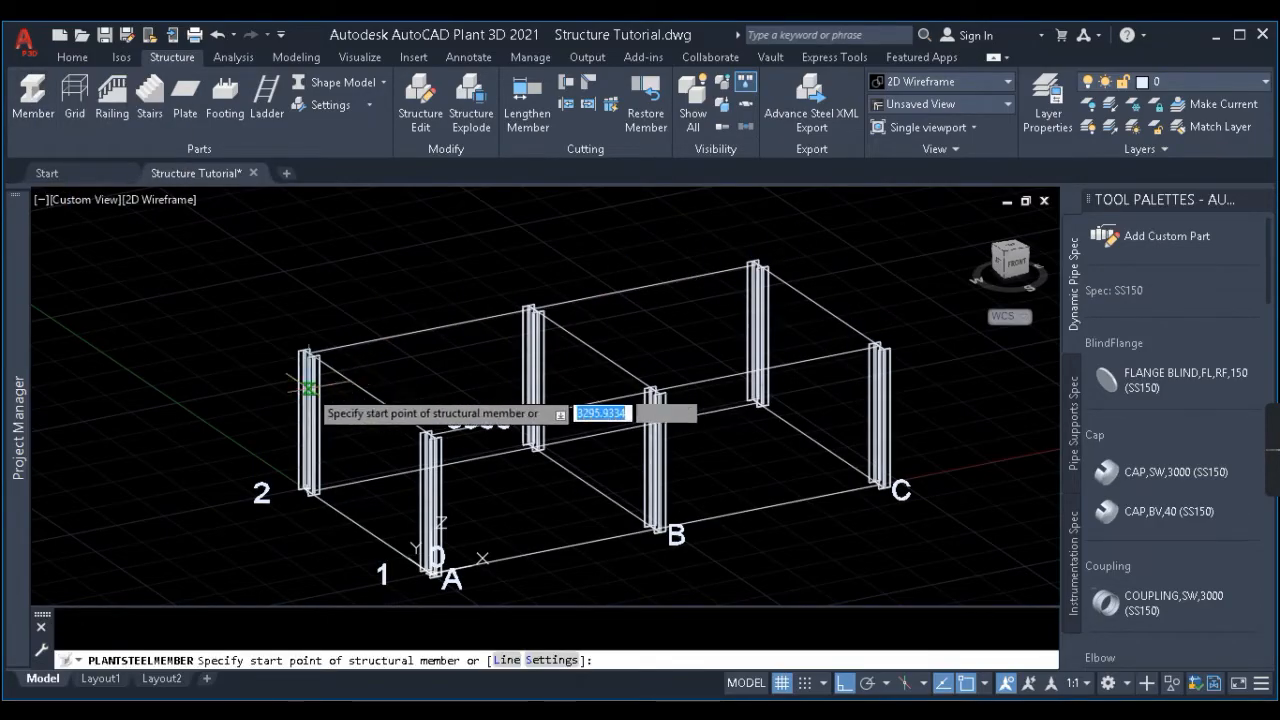
pyautogui.scroll(4, 290, 368)
pyautogui.press('Escape')
pyautogui.click(325, 105)
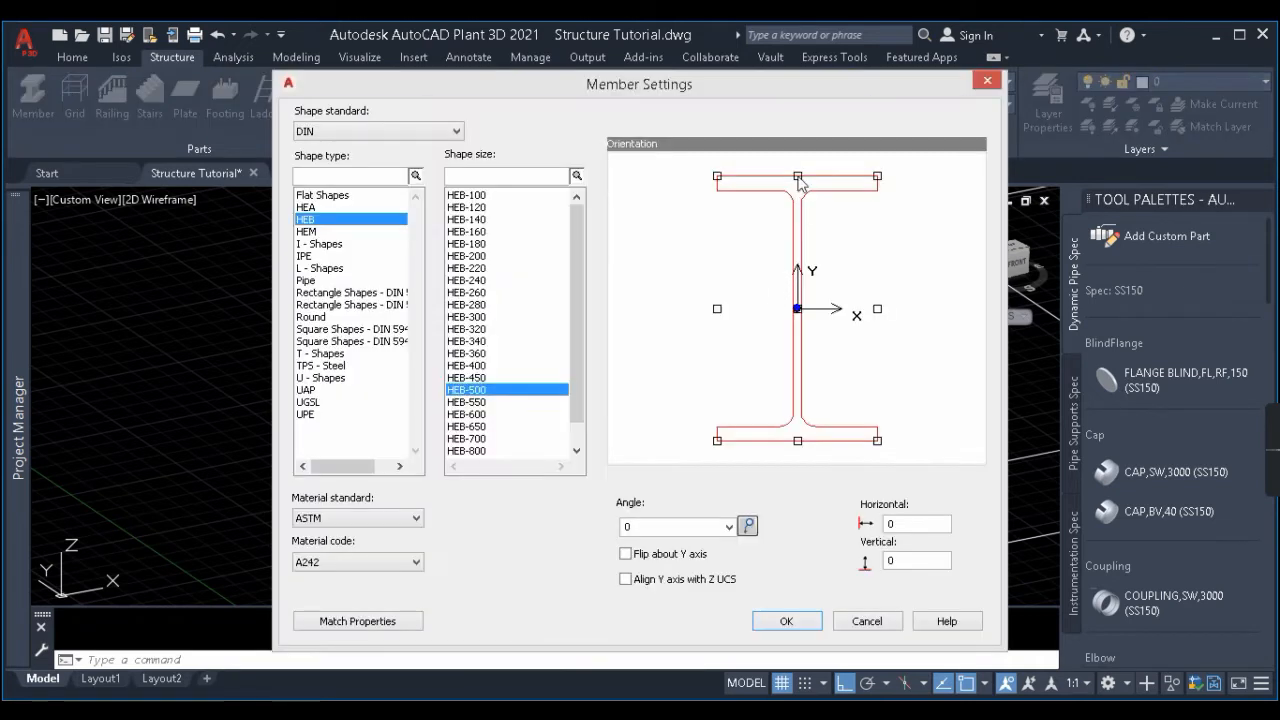
pyautogui.click(786, 621)
# Place a horizontal beam along grid row 2 at level +3500 from the A-2 column to the B-2 column.
pyautogui.scroll(4, 320, 345)
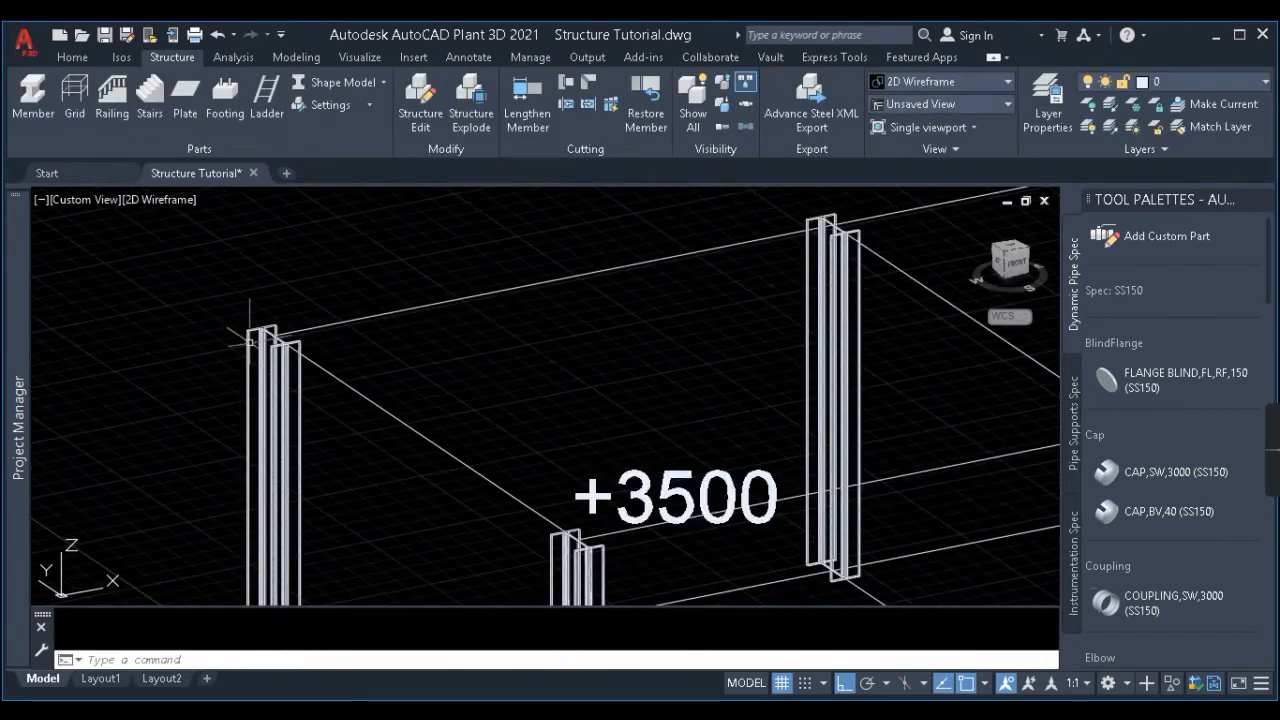
pyautogui.scroll(4, 295, 320)
pyautogui.scroll(-2, 290, 318)
pyautogui.click(414, 338)
pyautogui.scroll(-6, 392, 334)
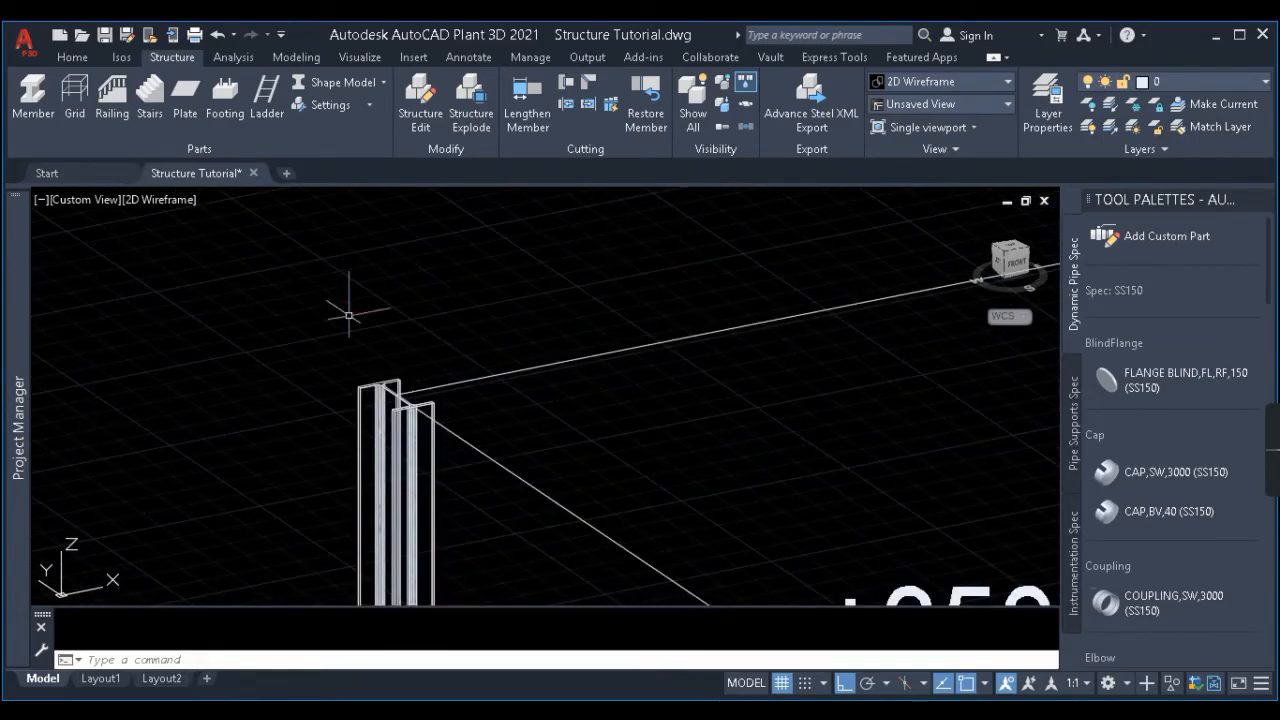
pyautogui.click(33, 92)
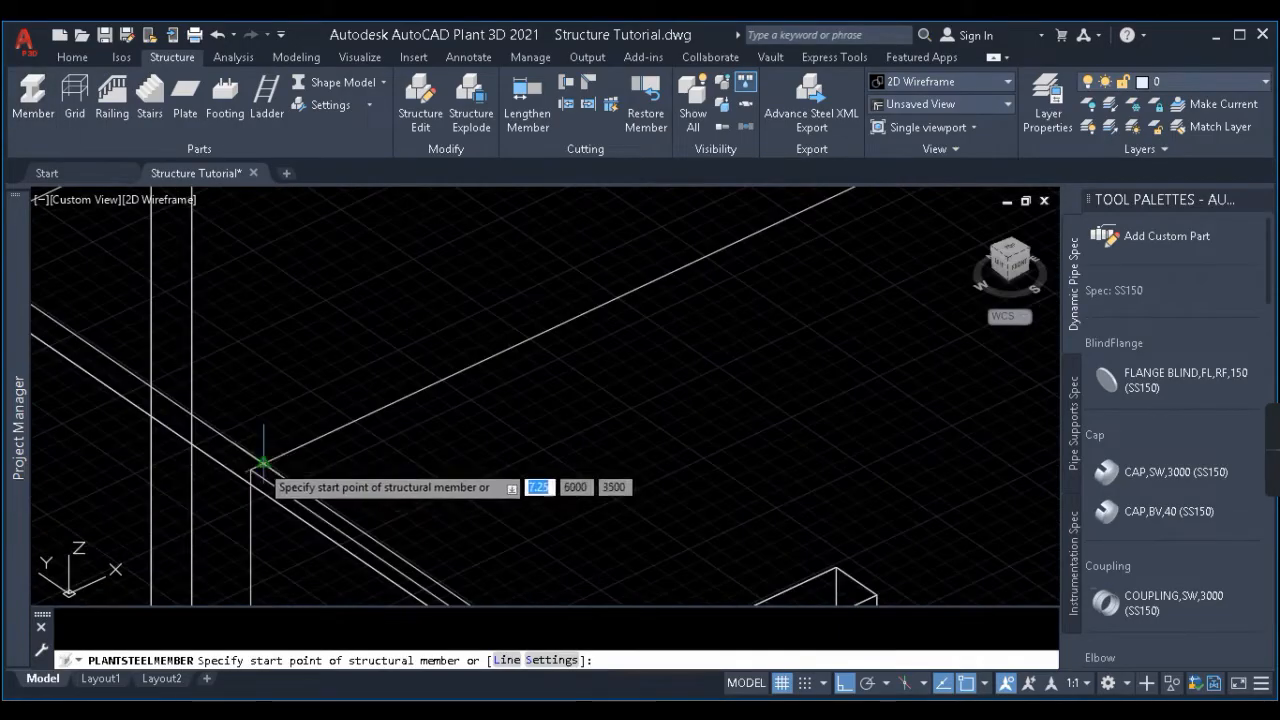
pyautogui.click(251, 471)
pyautogui.scroll(-5, 151, 473)
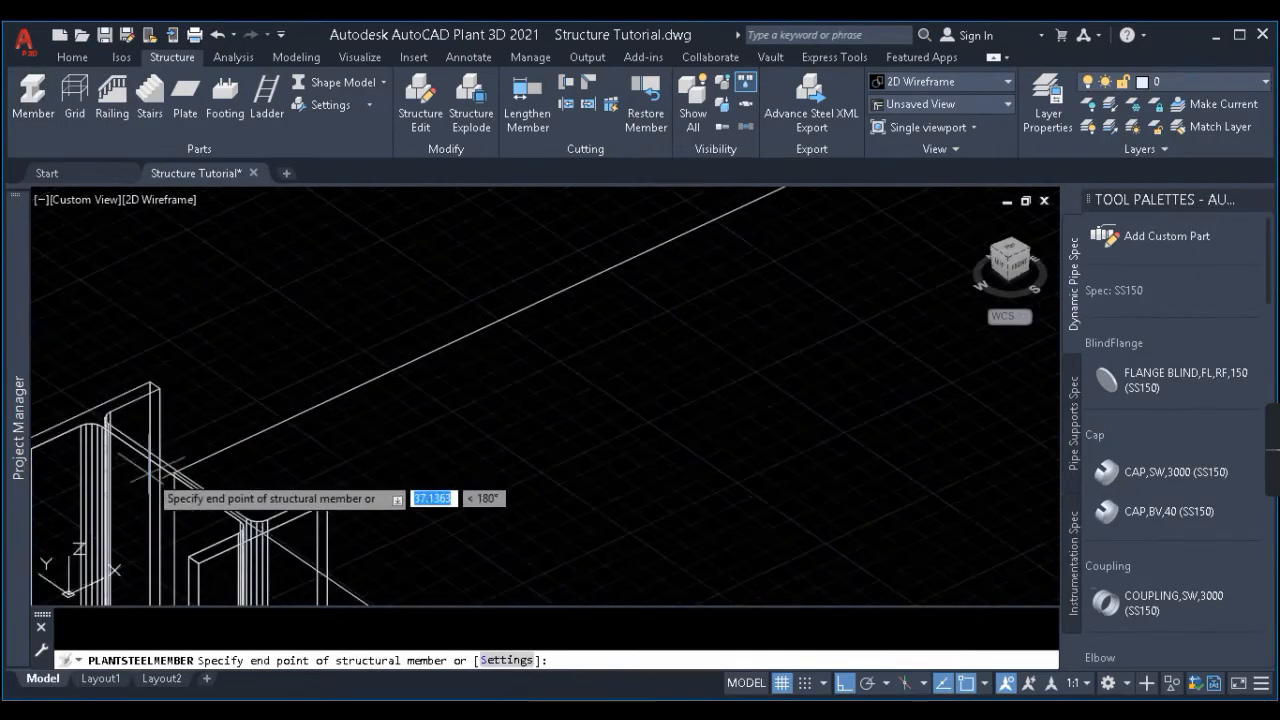
pyautogui.scroll(-5, 557, 357)
pyautogui.scroll(5, 524, 326)
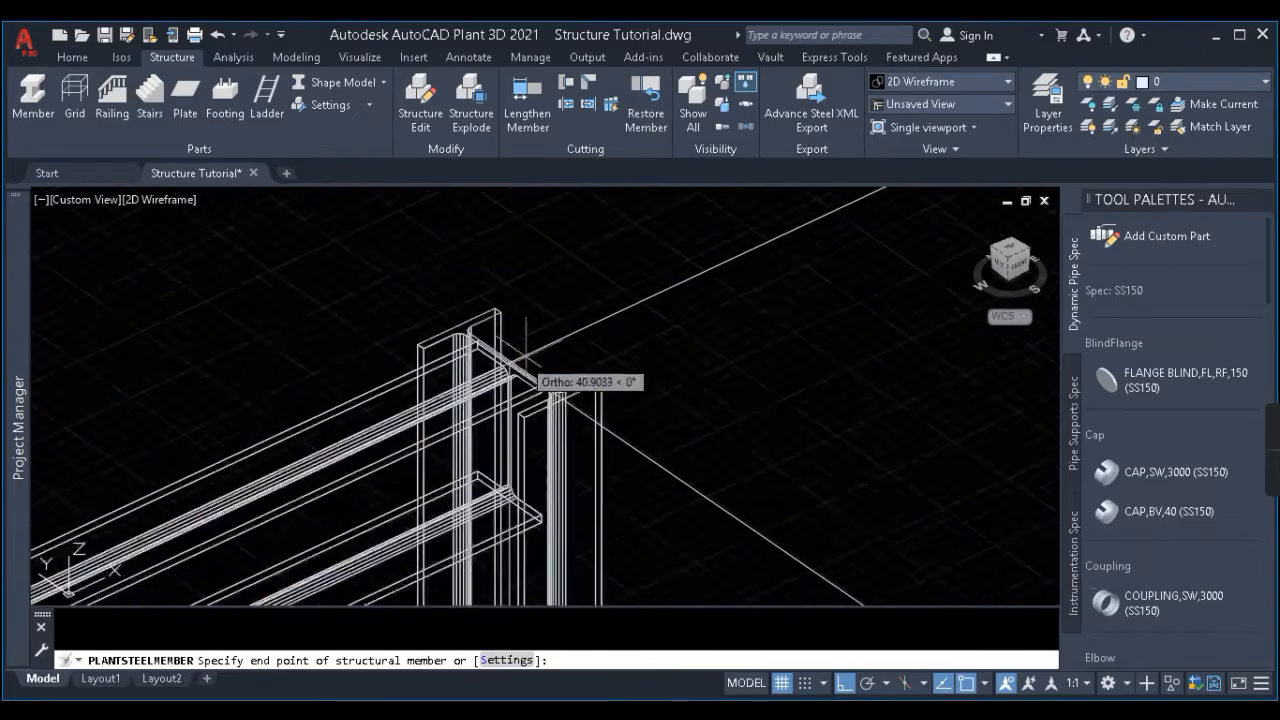
pyautogui.press('Escape')
pyautogui.scroll(-5, 585, 262)
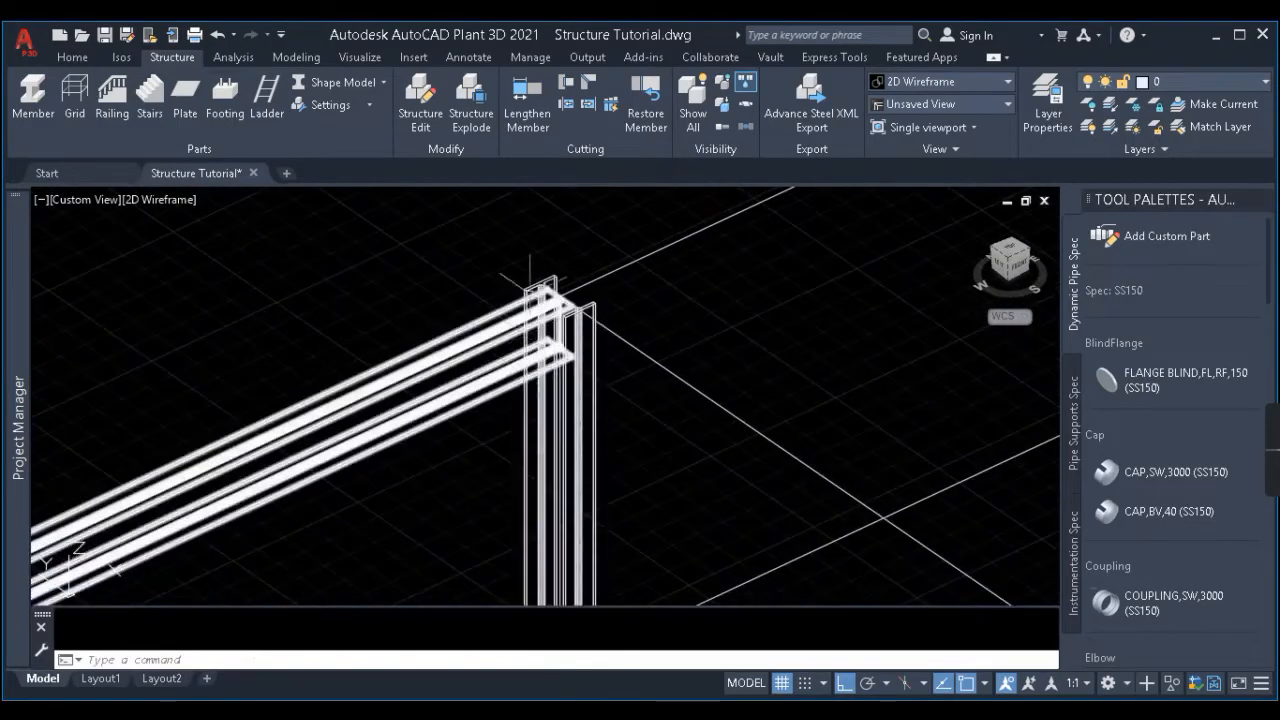
pyautogui.scroll(-5, 528, 284)
# Mirror the row 2 beam about grid line B so a second beam spans from B to C.
pyautogui.click(1009, 246)
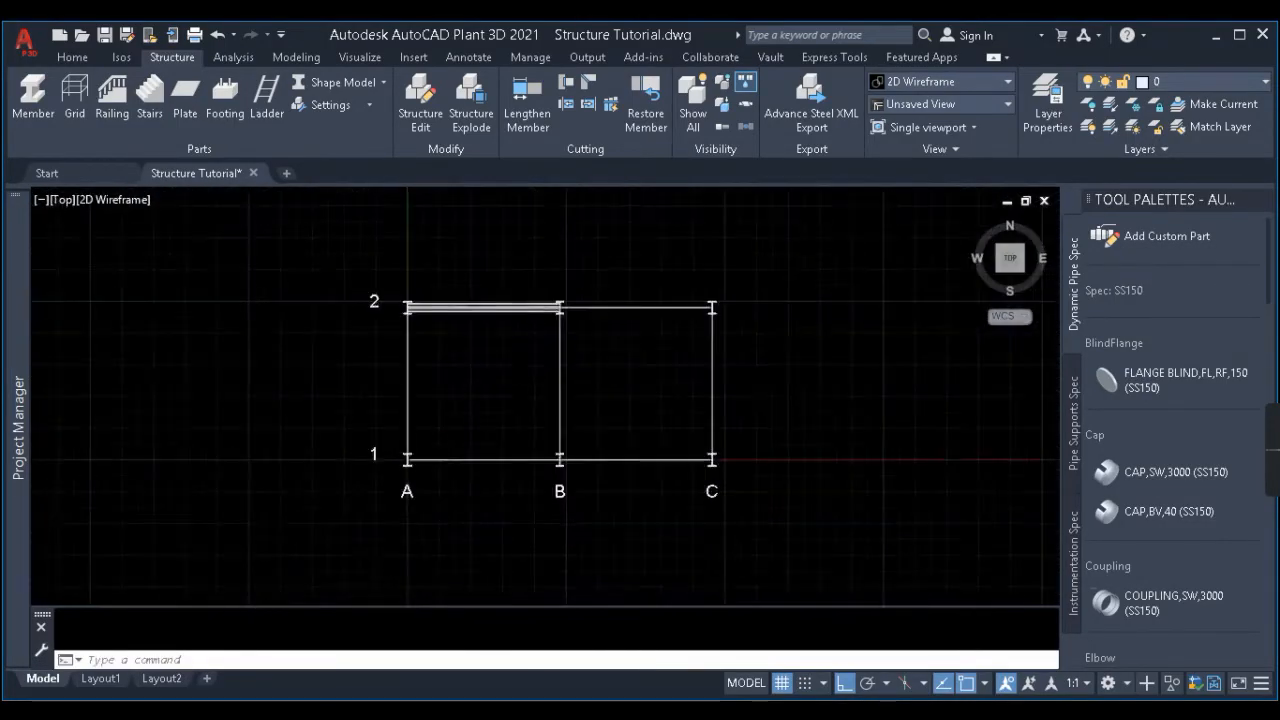
pyautogui.scroll(5, 540, 309)
pyautogui.click(541, 312)
pyautogui.scroll(3, 608, 286)
pyautogui.write('mi')
pyautogui.press('Return')
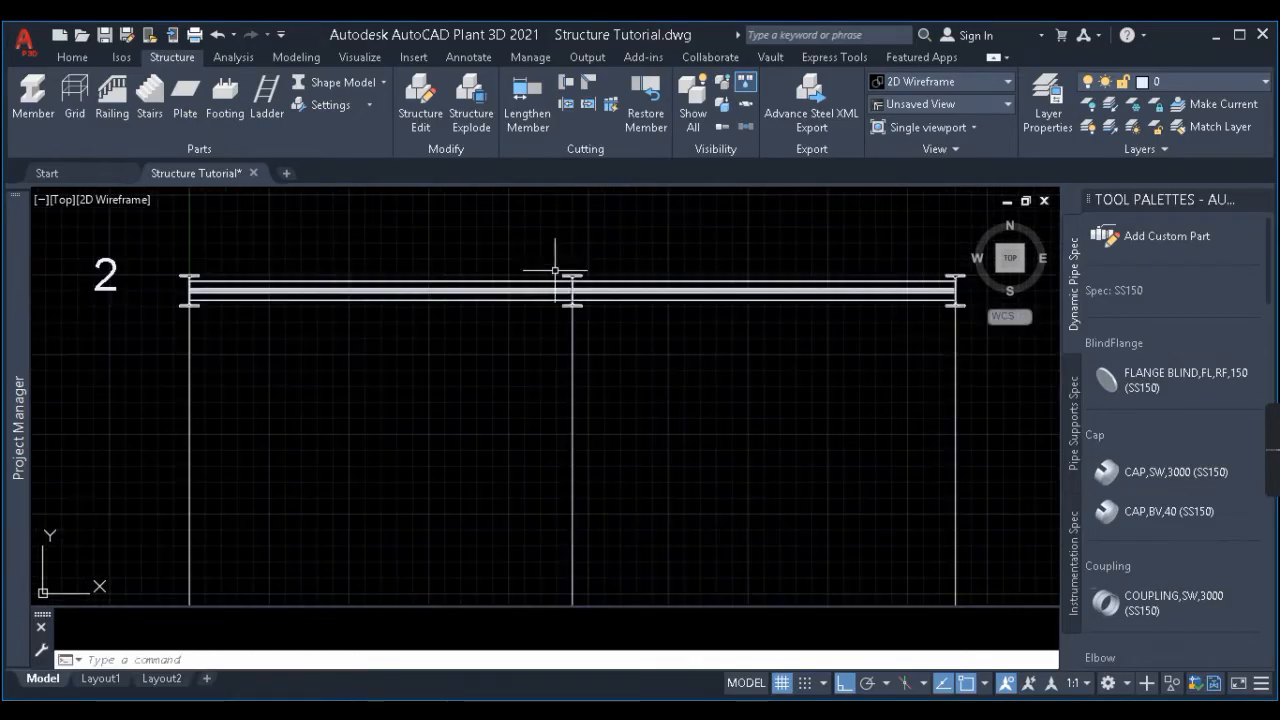
# Copy both row 2 beams by 6000 onto grid row 1.
pyautogui.click(603, 300)
pyautogui.click(523, 303)
pyautogui.write('co')
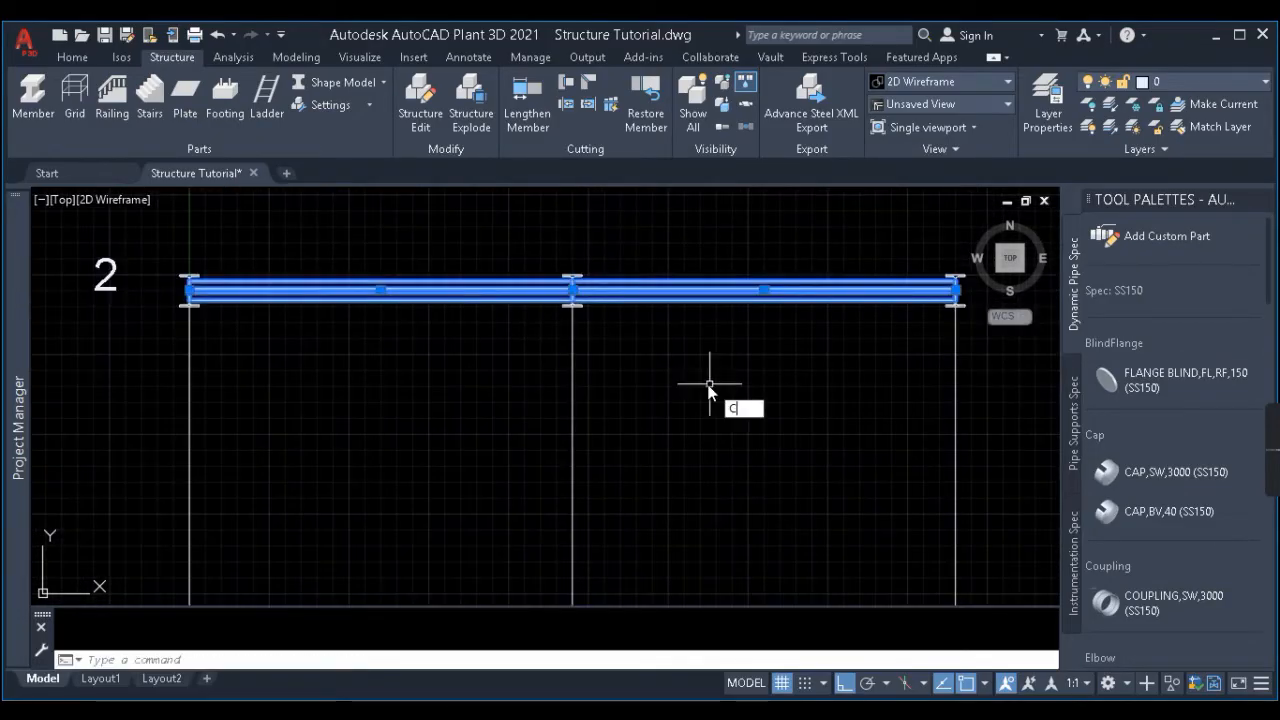
pyautogui.press('Return')
pyautogui.click(705, 347)
pyautogui.write('600')
pyautogui.press('Return')
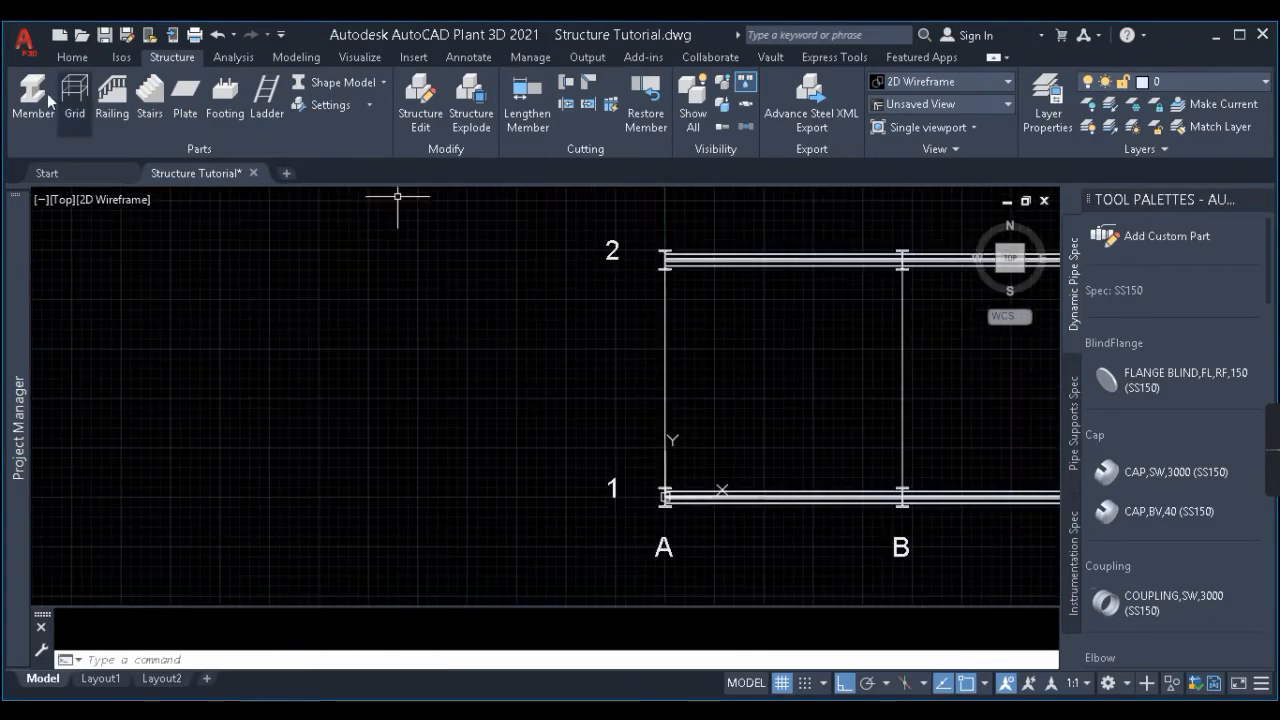
# Place a beam along grid line A at level +3500, spanning between the facing sides of the A-2 and A-1 columns.
pyautogui.click(38, 103)
pyautogui.scroll(8, 680, 280)
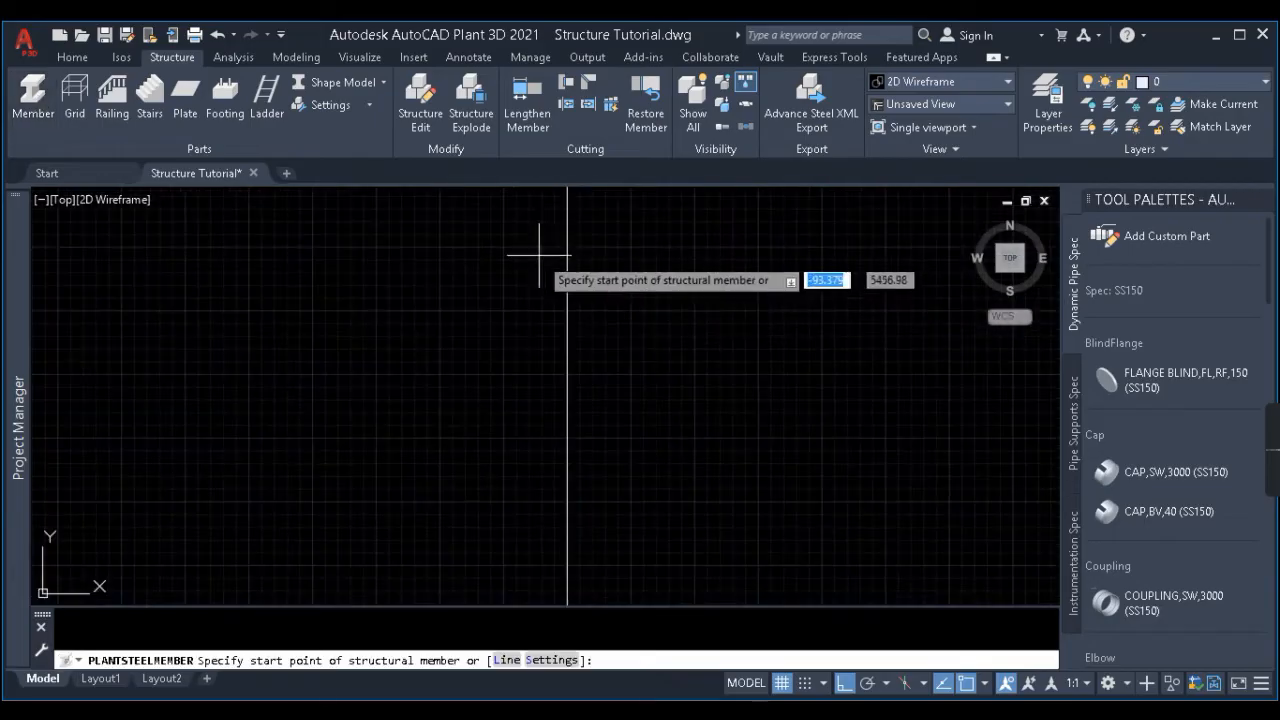
pyautogui.scroll(-10, 554, 257)
pyautogui.keyDown('shift'); pyautogui.moveTo(523, 378); pyautogui.dragTo(608, 264, button='middle'); pyautogui.keyUp('shift')
pyautogui.scroll(10, 600, 255)
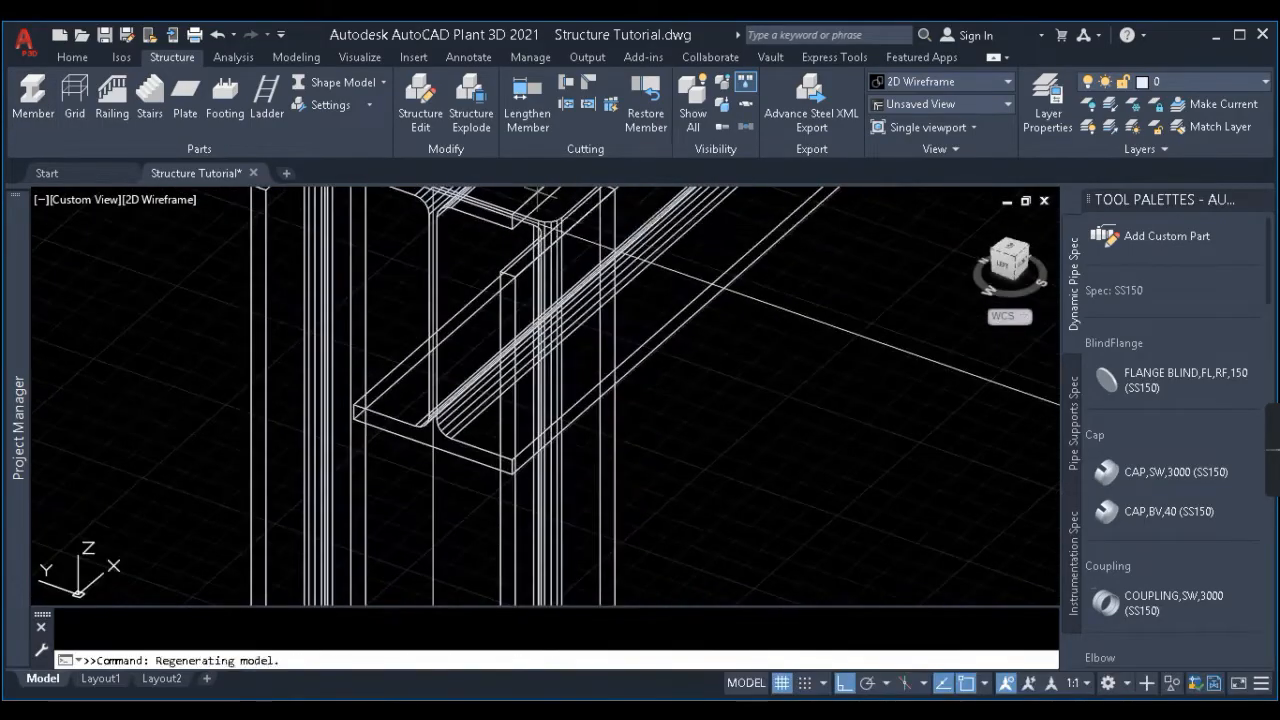
pyautogui.click(556, 236)
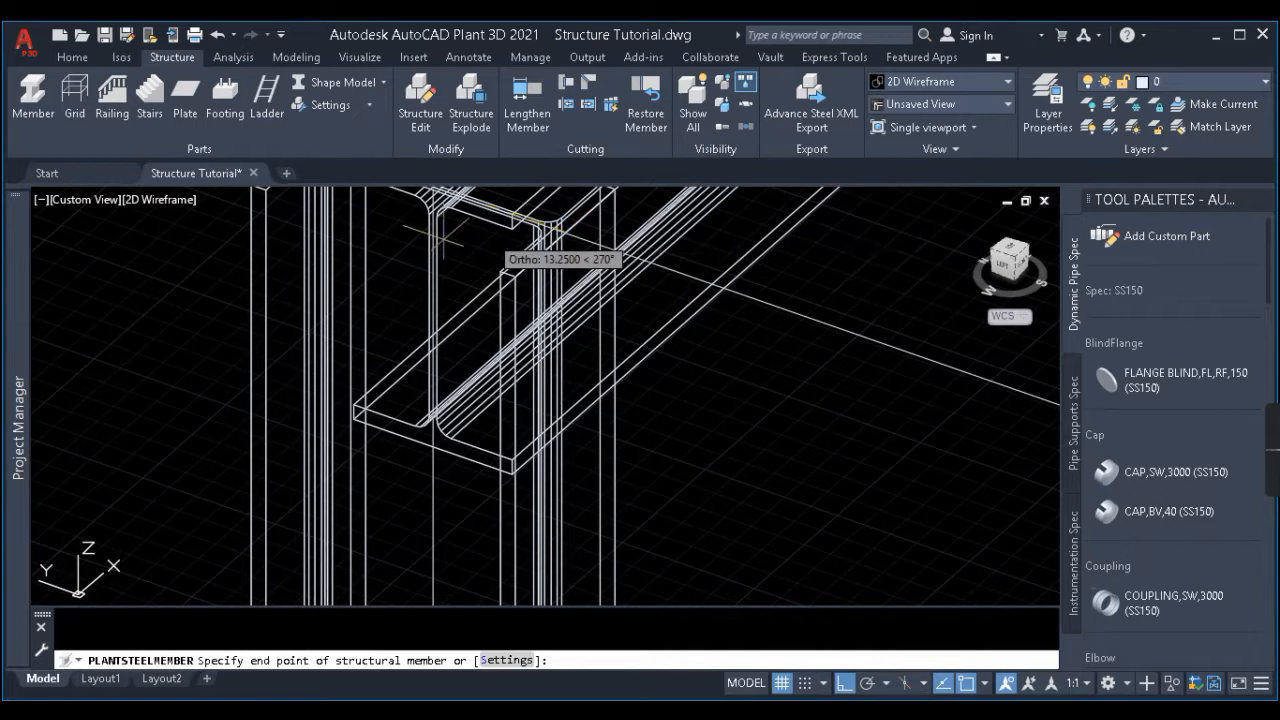
pyautogui.scroll(-8, 600, 300)
pyautogui.scroll(7, 660, 343)
pyautogui.scroll(4, 660, 343)
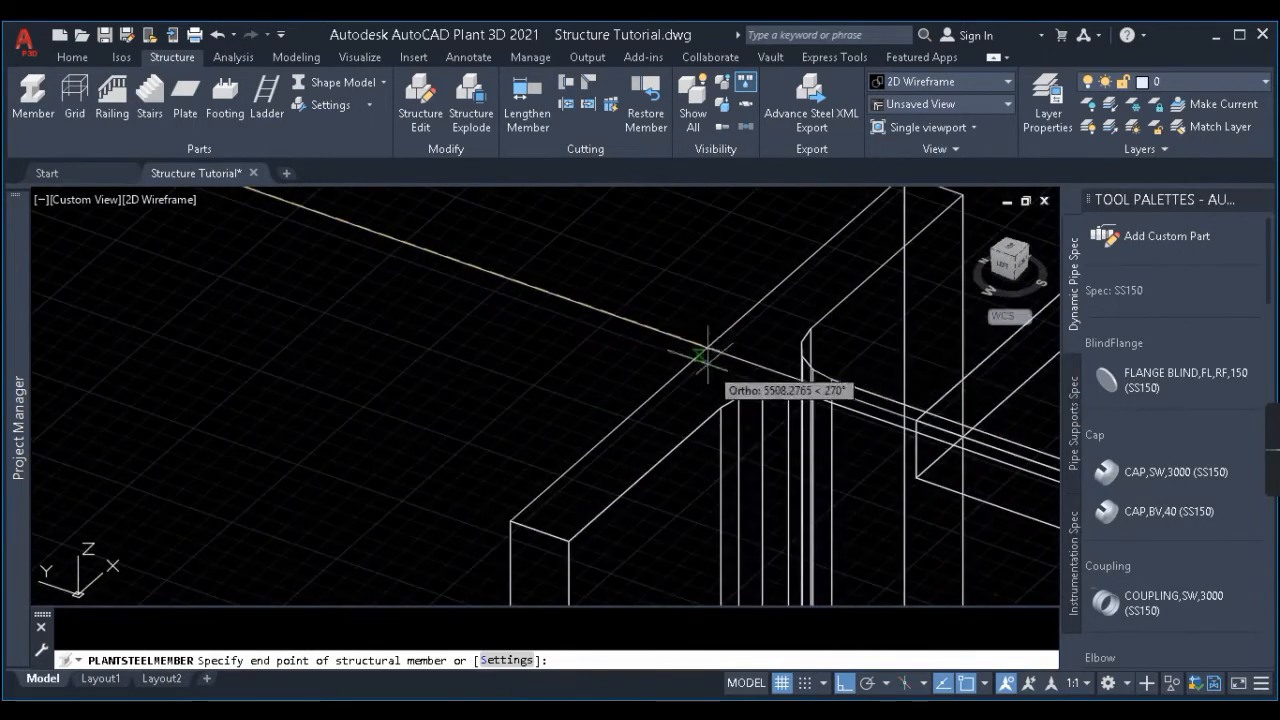
pyautogui.click(708, 346)
pyautogui.scroll(-8, 706, 347)
pyautogui.press('Escape')
pyautogui.scroll(-6, 585, 359)
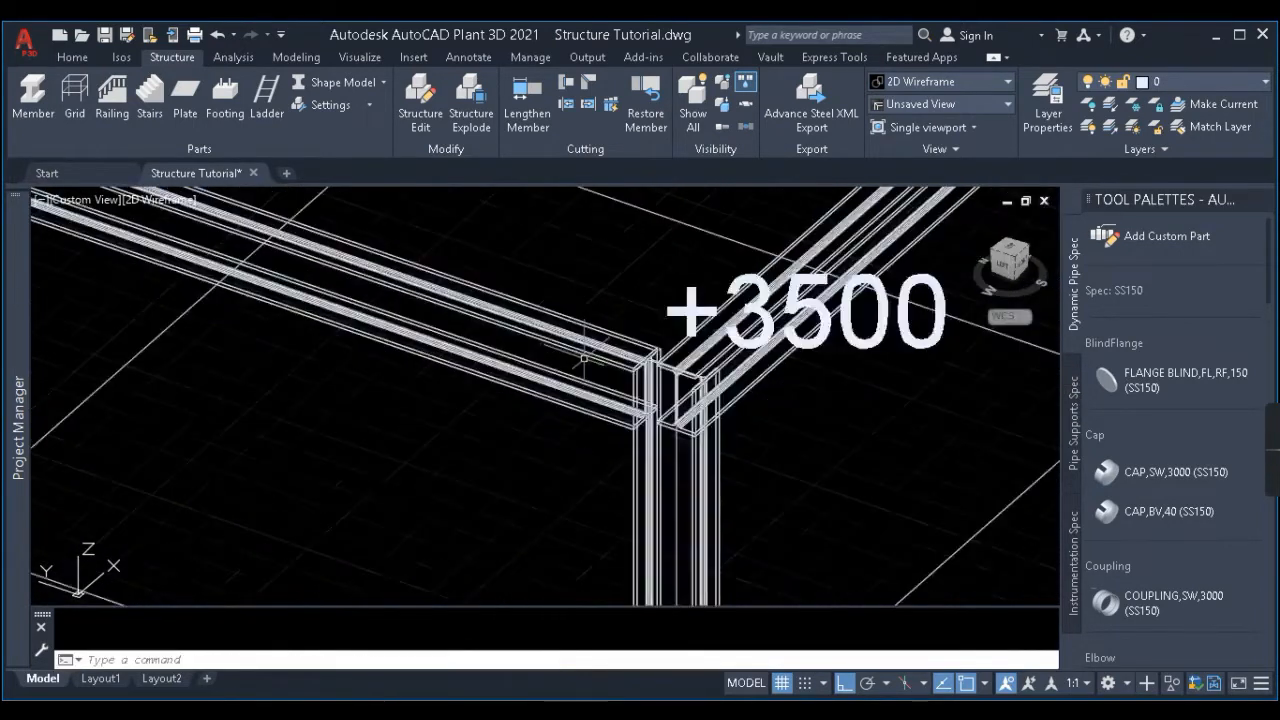
# Switch the structural members' representation to Line Model and inspect the frame.
pyautogui.moveTo(582, 360); pyautogui.dragTo(607, 423, button='middle')
pyautogui.scroll(6, 355, 332)
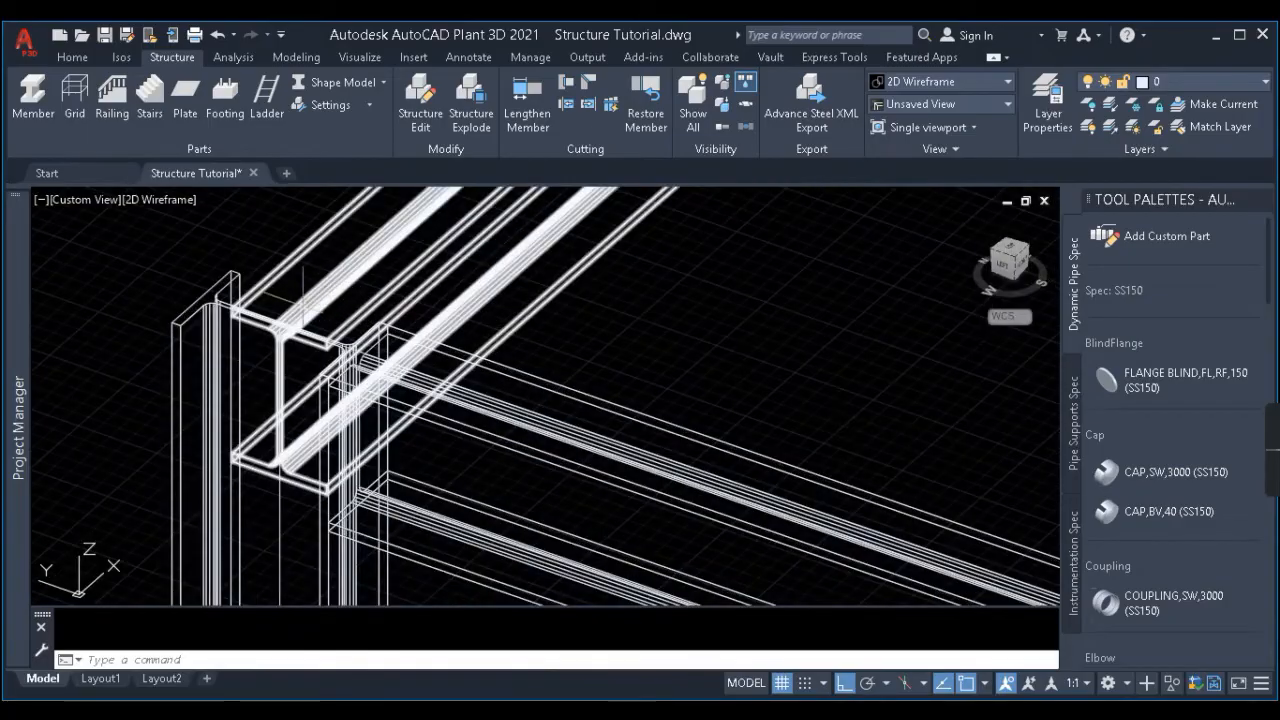
pyautogui.scroll(5, 303, 290)
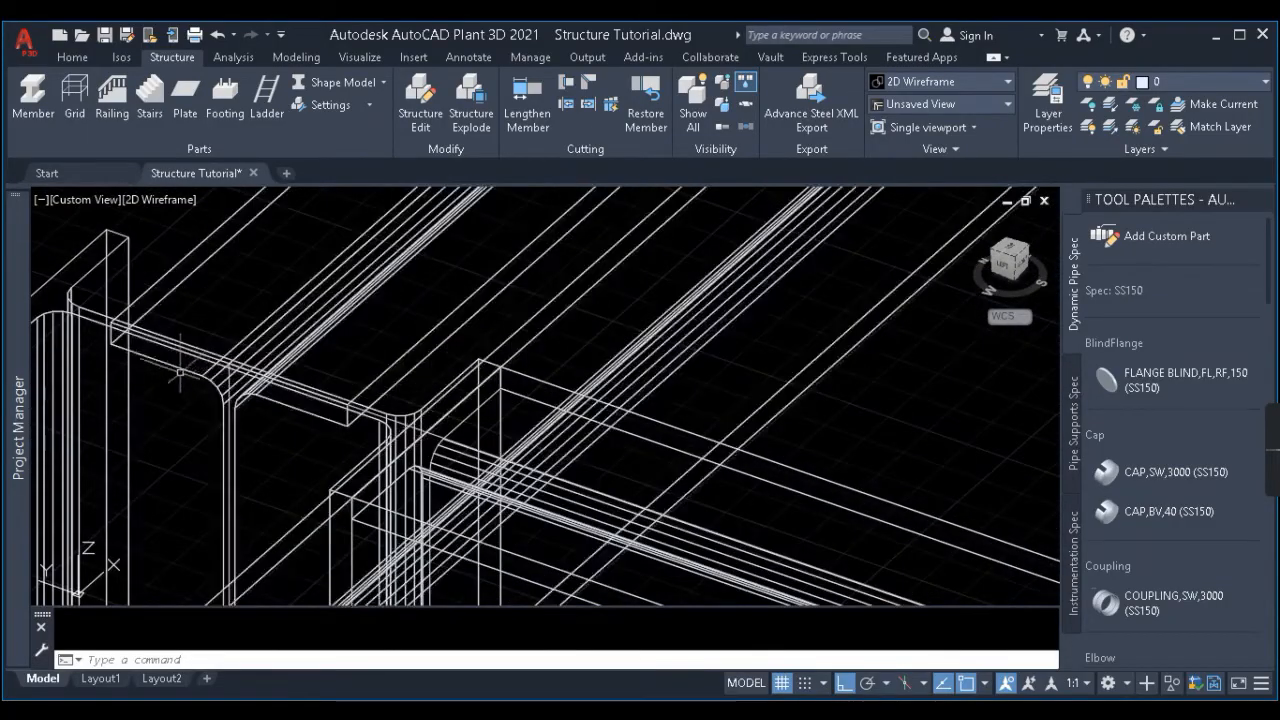
pyautogui.scroll(-4, 260, 300)
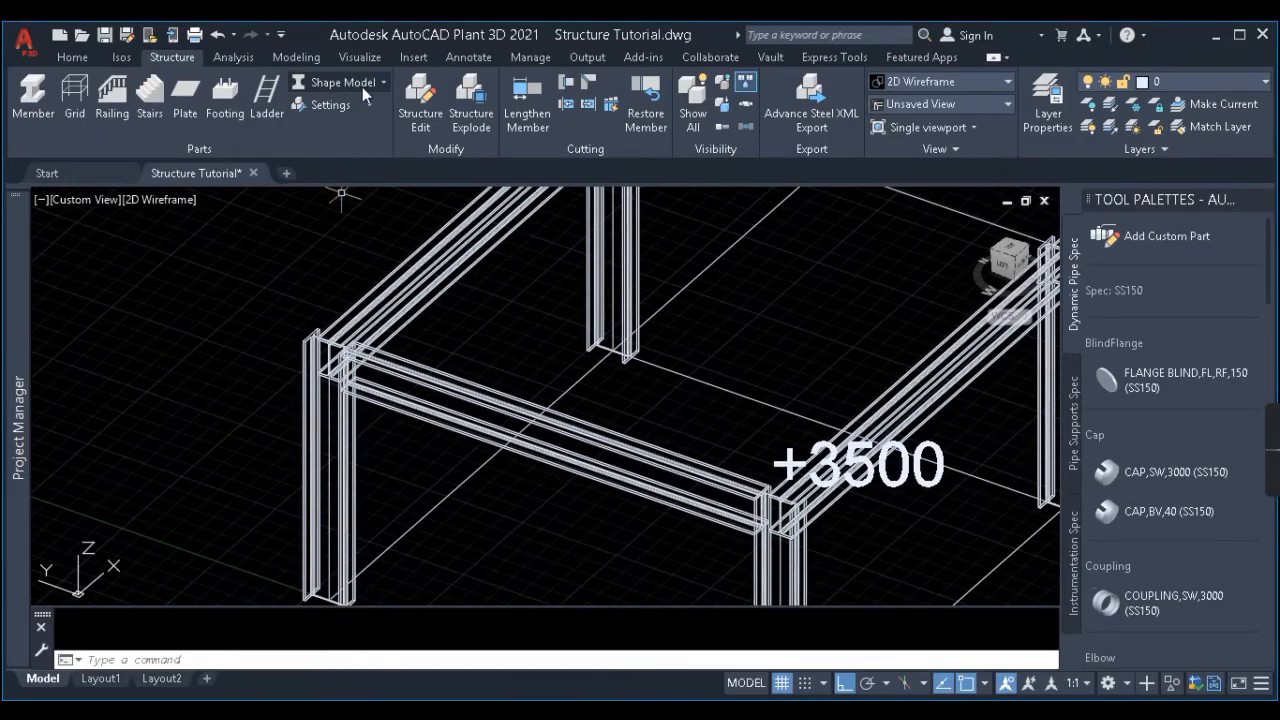
pyautogui.click(341, 84)
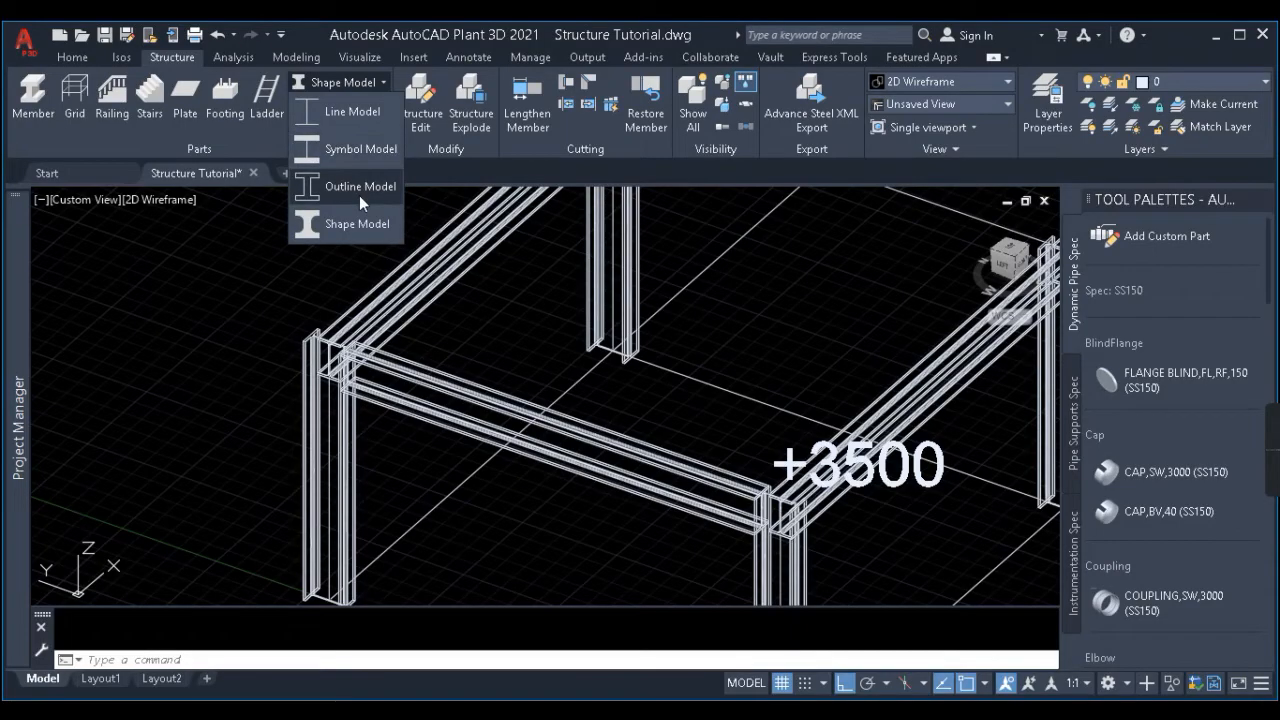
pyautogui.click(342, 84)
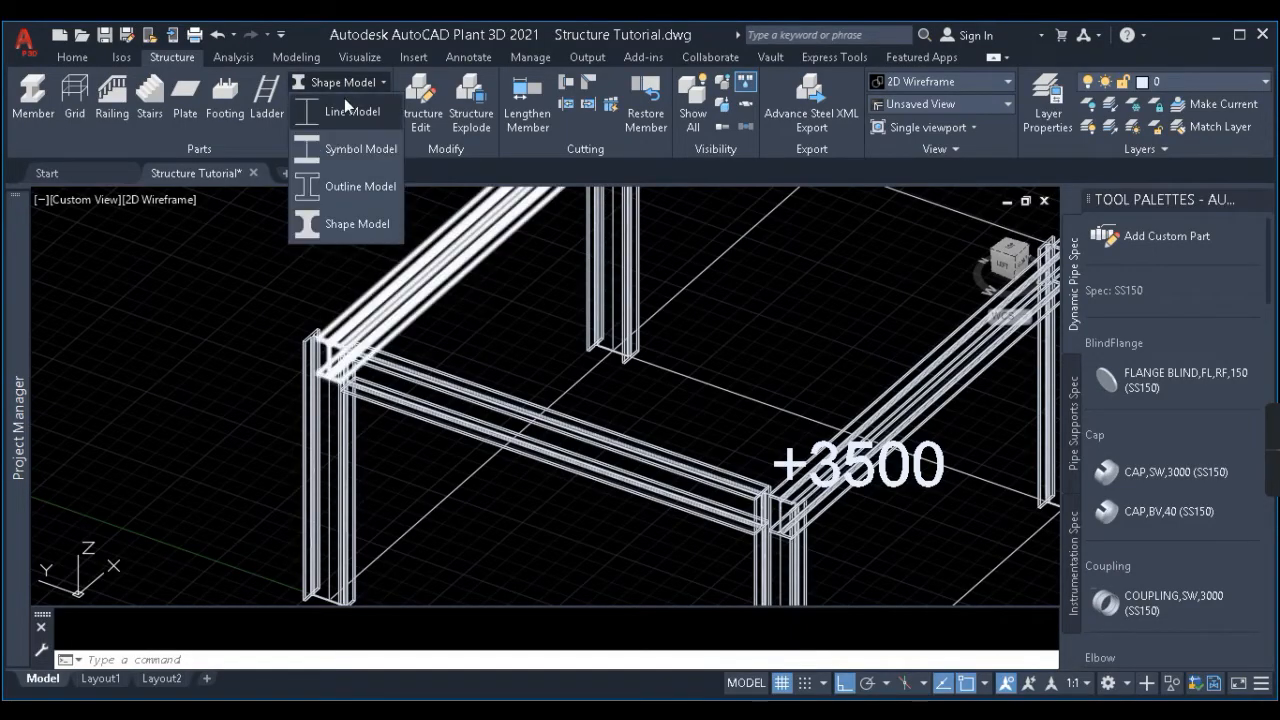
pyautogui.click(338, 109)
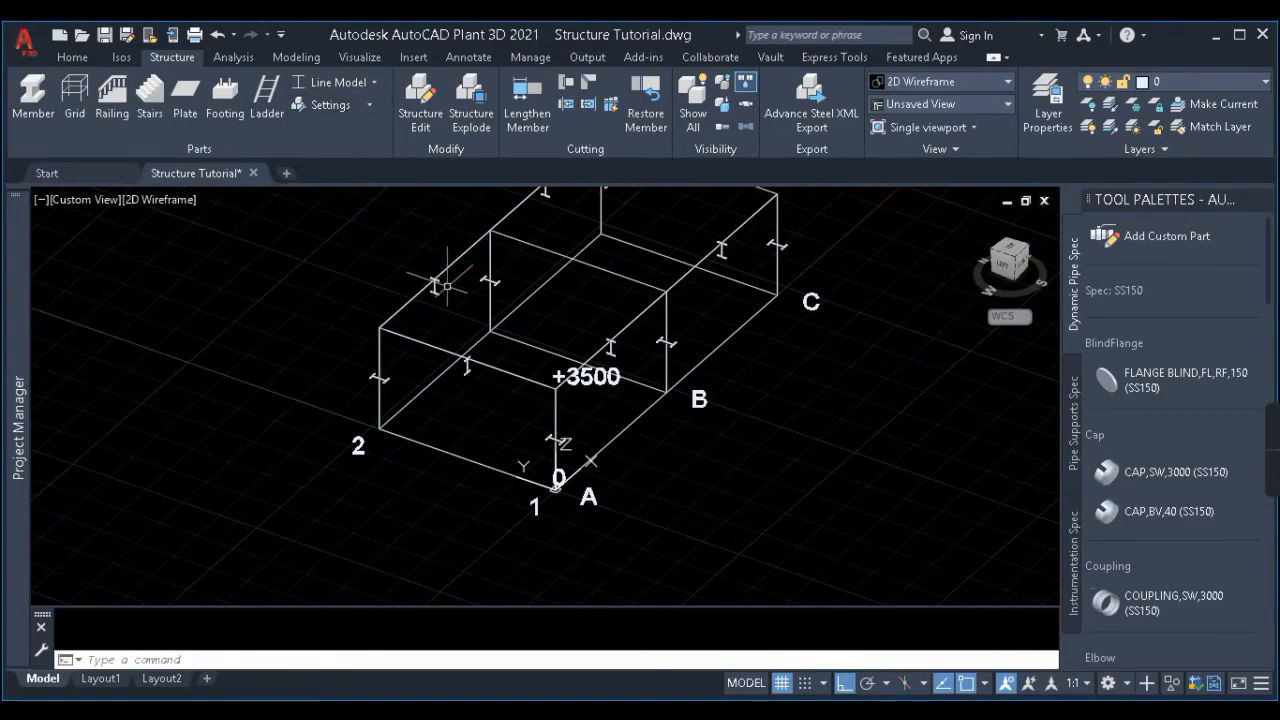
pyautogui.scroll(4, 447, 286)
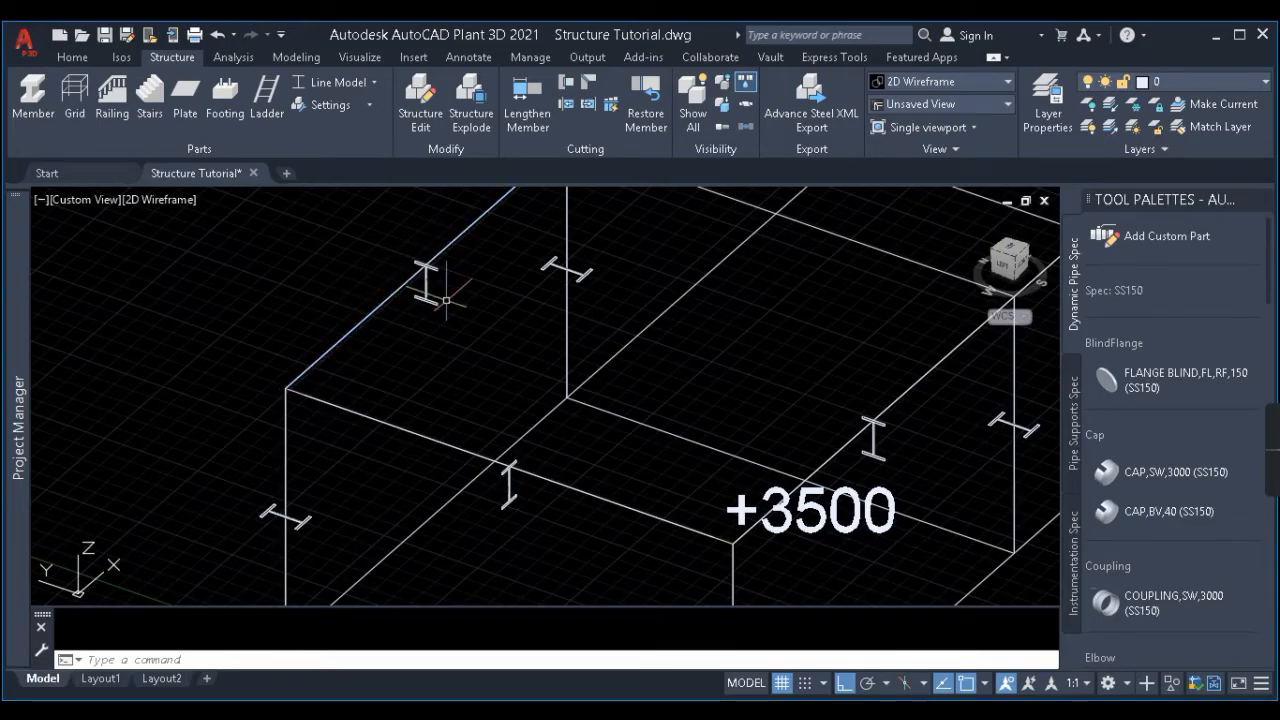
pyautogui.scroll(-2, 371, 193)
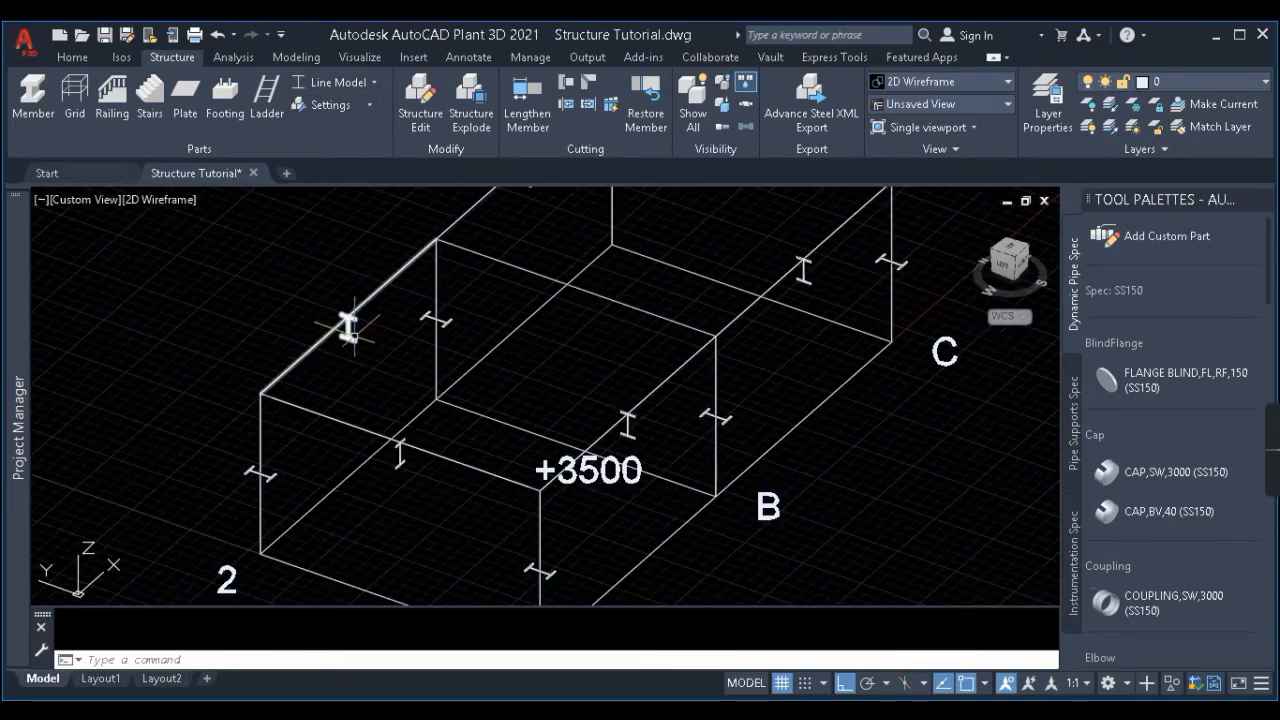
# Compare the members' representations by switching through Symbol Model, Outline Model and Shape Model.
pyautogui.click(346, 85)
pyautogui.click(343, 186)
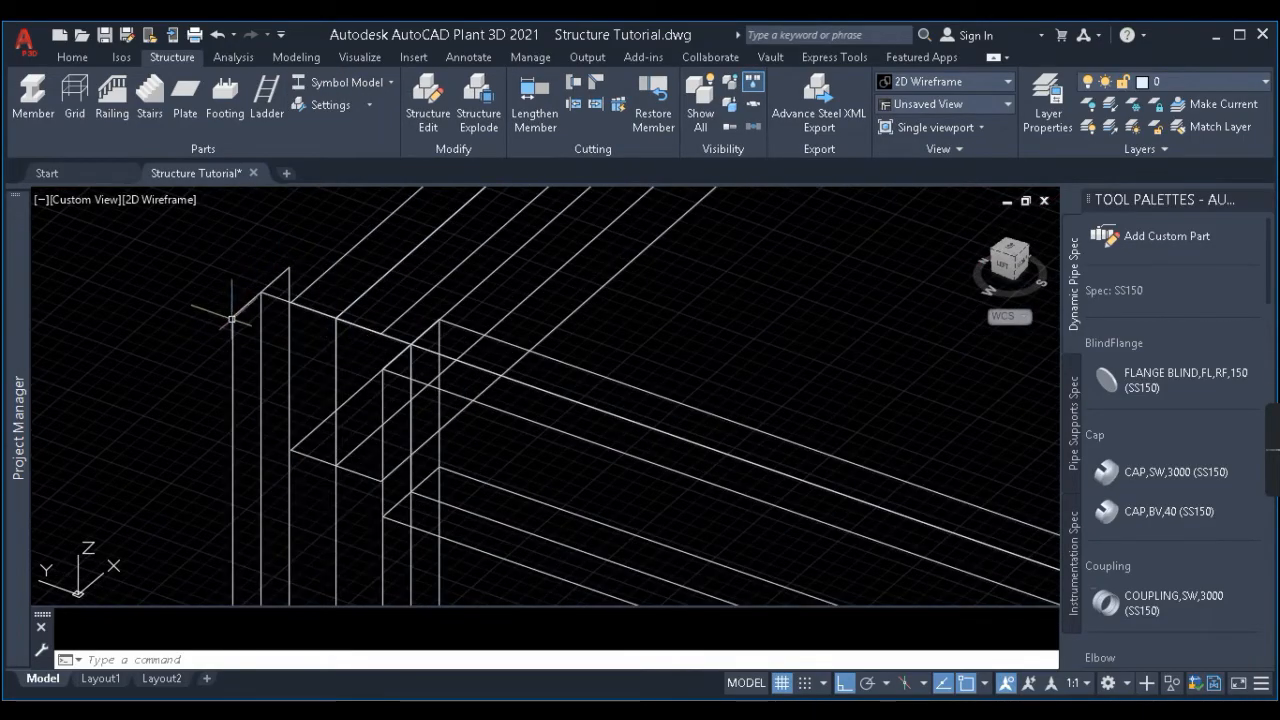
pyautogui.click(356, 83)
pyautogui.click(345, 199)
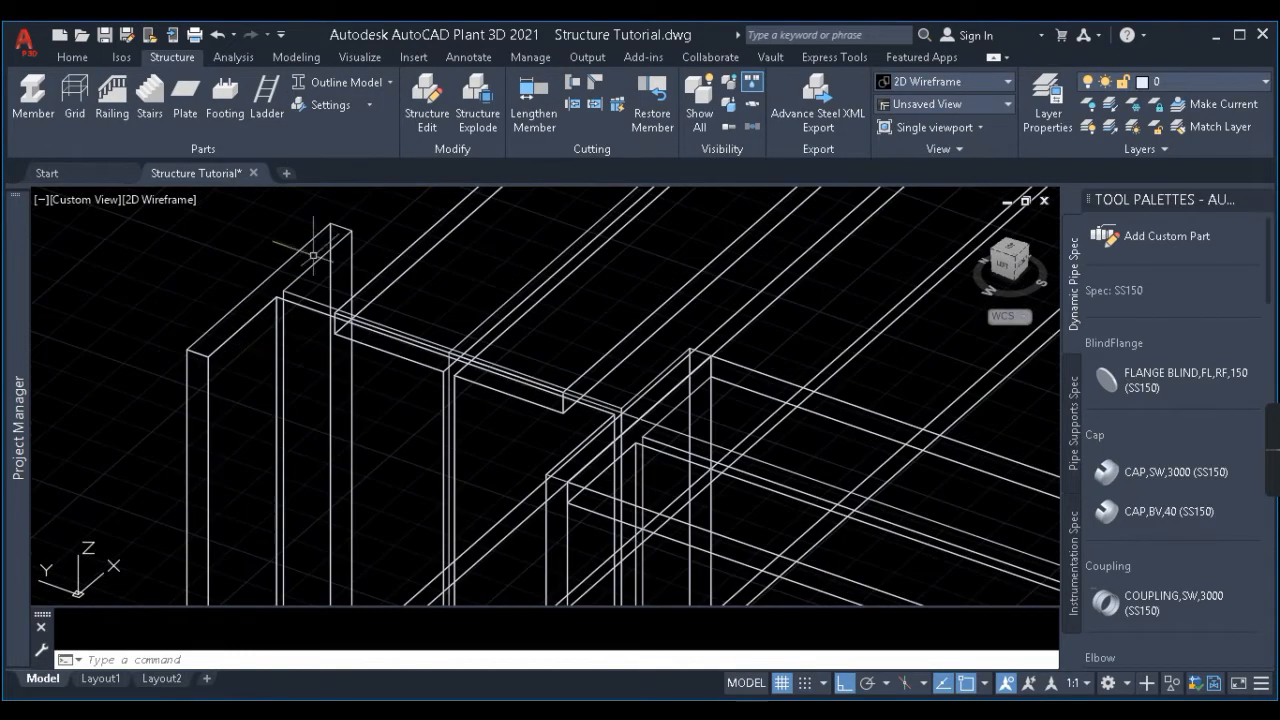
pyautogui.click(352, 84)
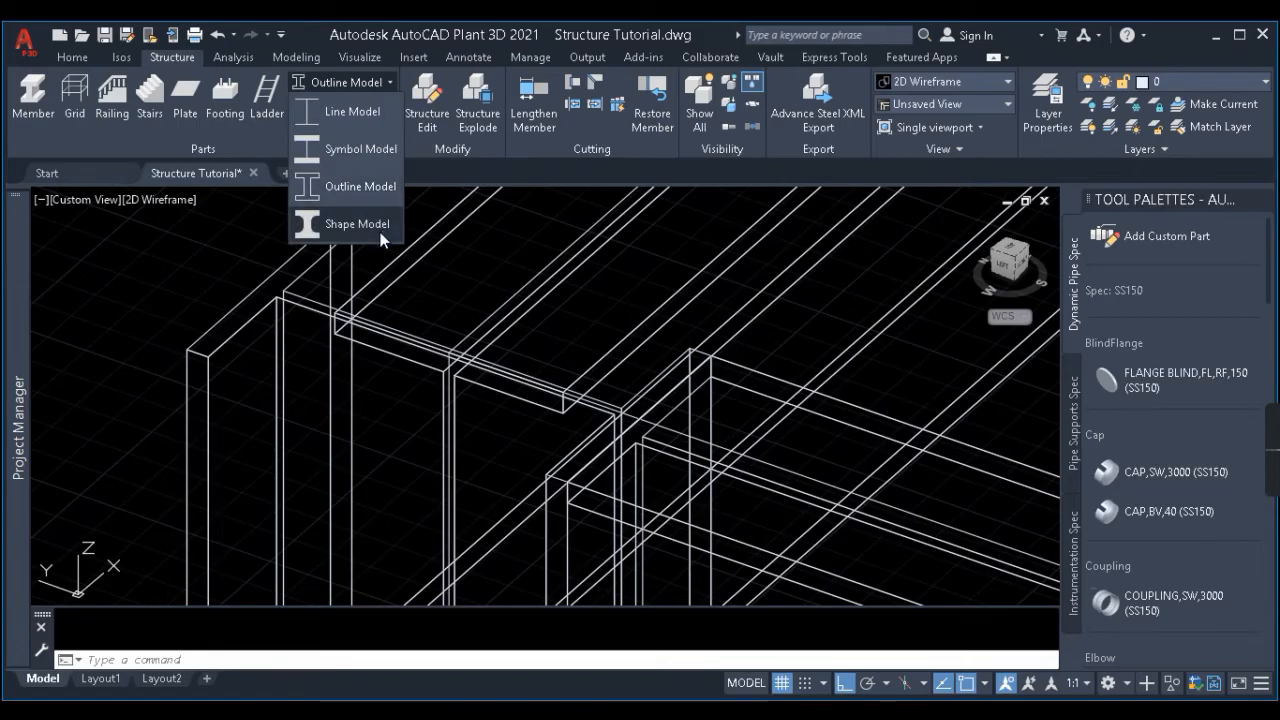
pyautogui.click(345, 221)
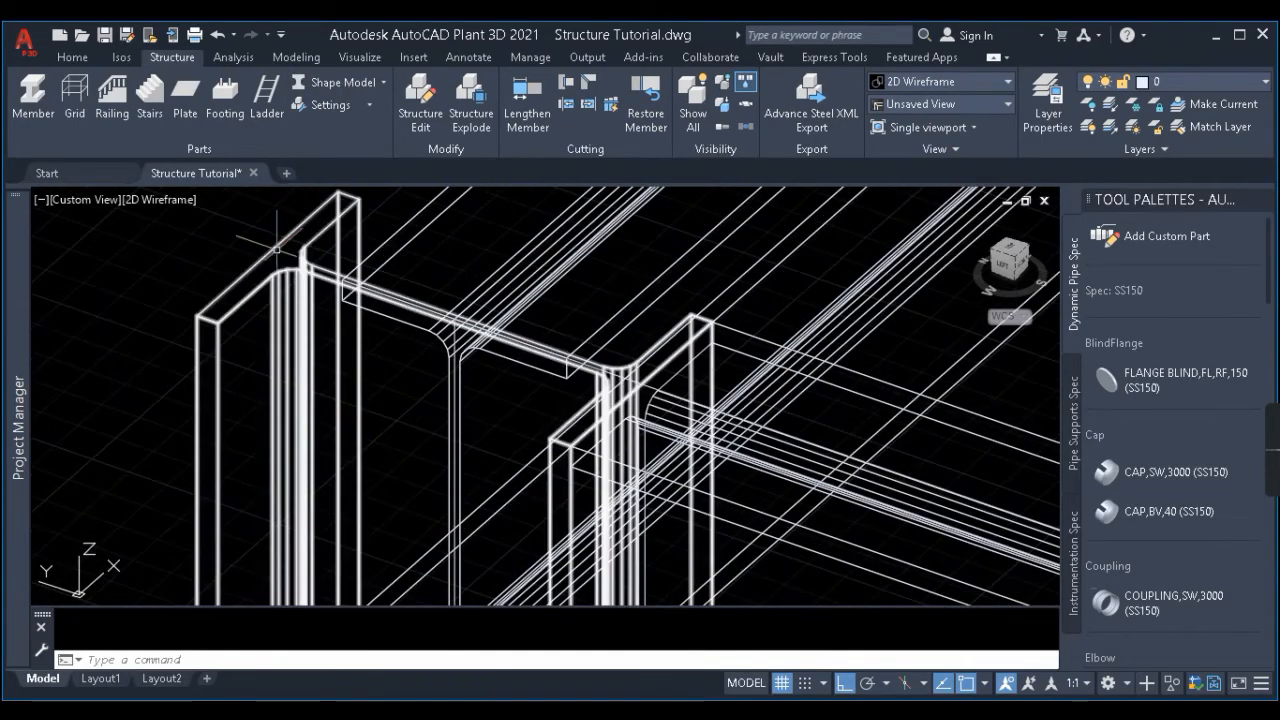
# Set the structural members' representation to Outline Model.
pyautogui.click(349, 84)
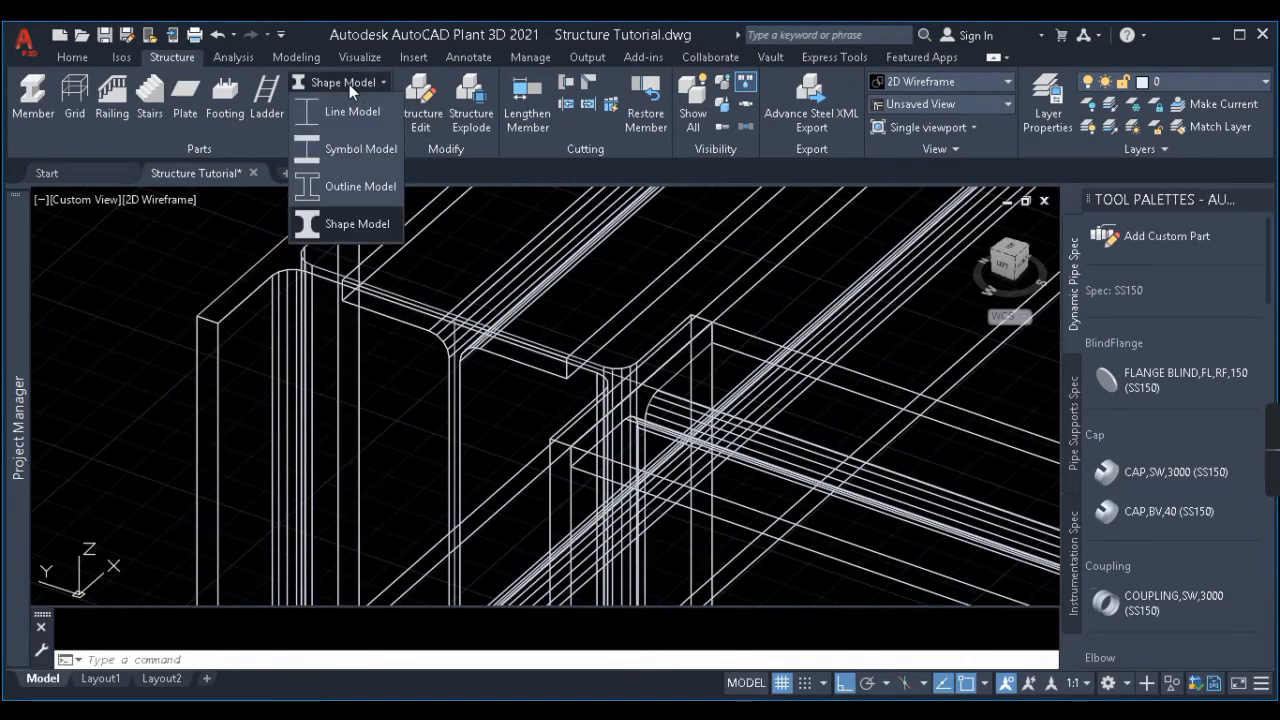
pyautogui.click(346, 188)
pyautogui.scroll(-9, 214, 273)
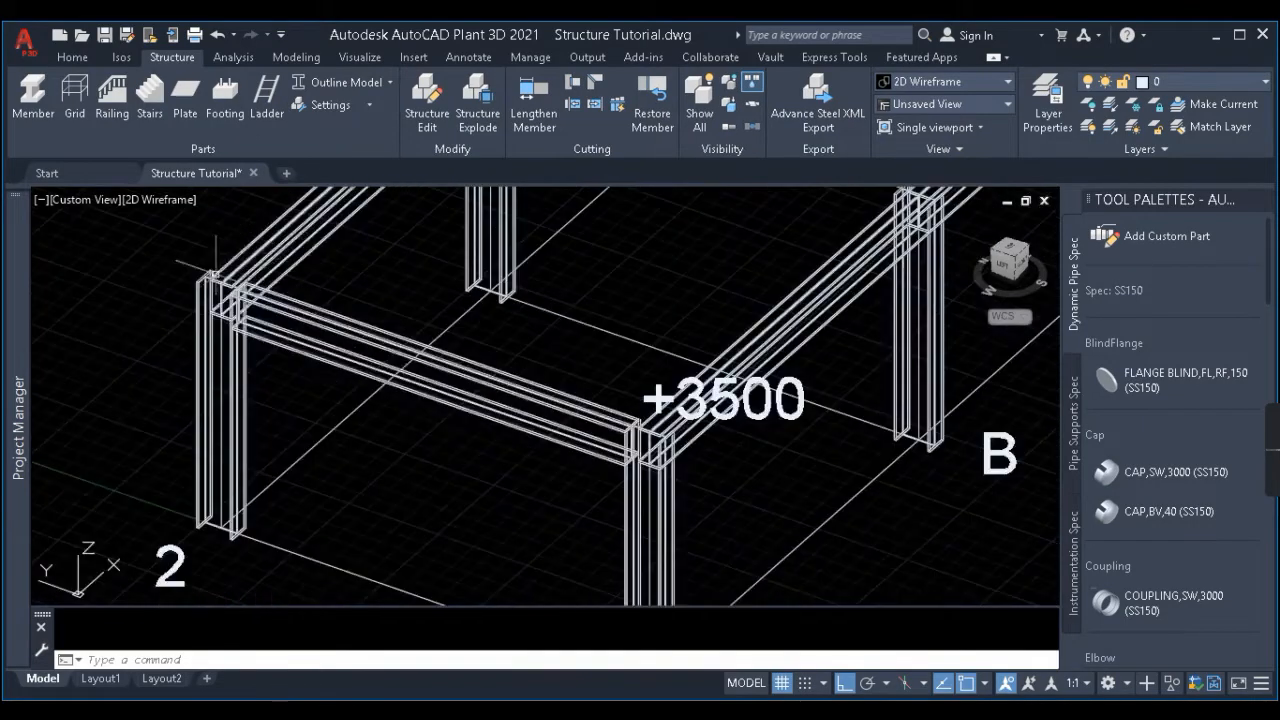
# Copy the grid line A beam by 6000 onto grid line B and by 12000 onto grid line C.
pyautogui.moveTo(432, 398); pyautogui.dragTo(346, 352, button='middle')
pyautogui.scroll(2, 534, 398)
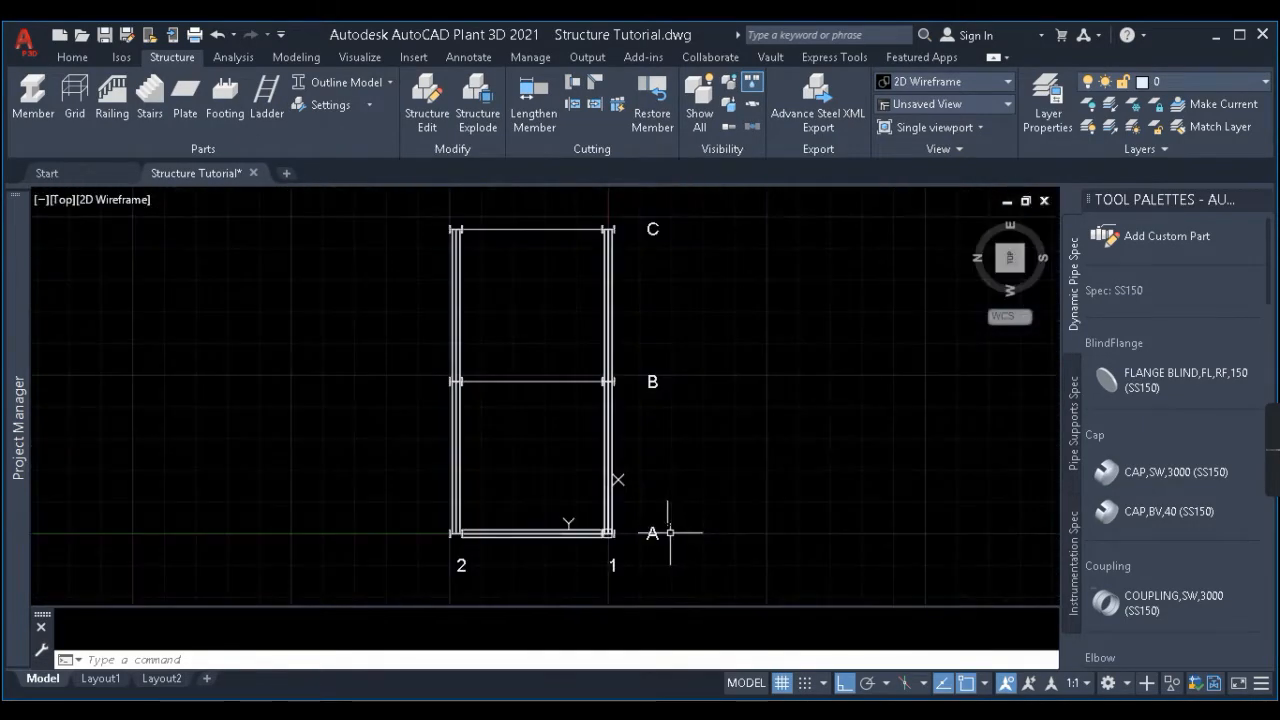
pyautogui.scroll(4, 548, 532)
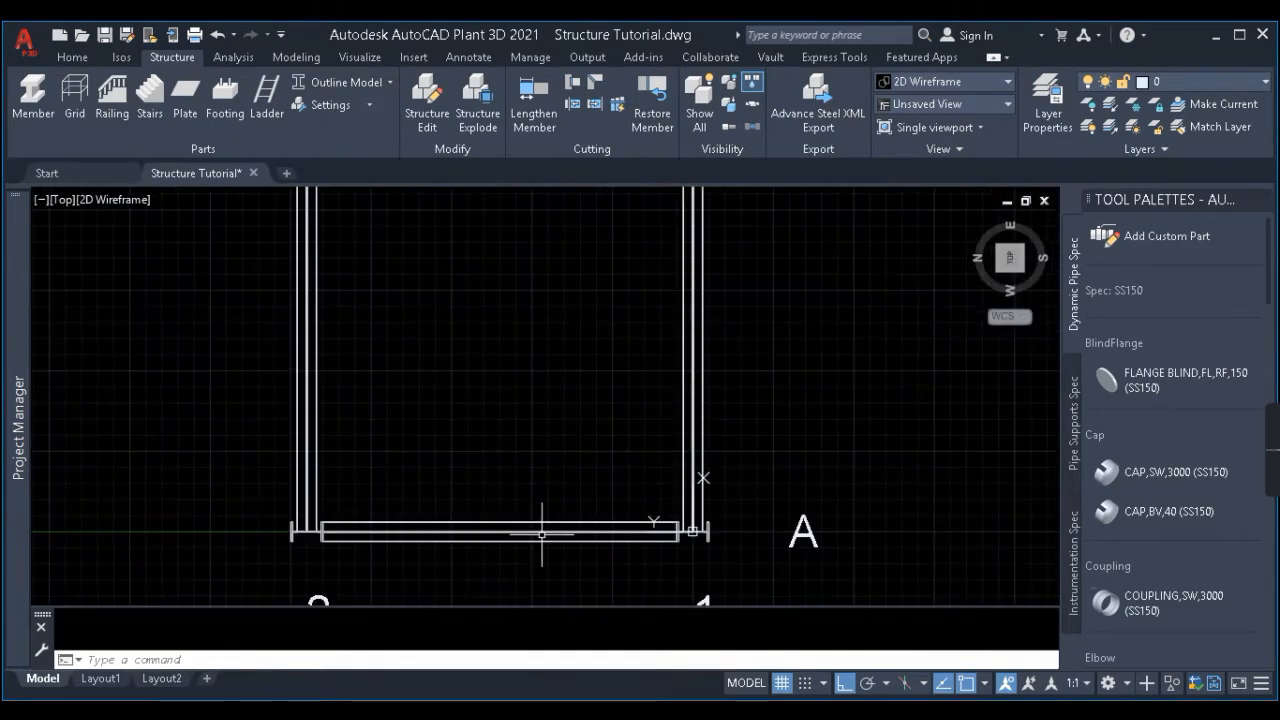
pyautogui.click(530, 521)
pyautogui.scroll(-4, 529, 509)
pyautogui.write('co')
pyautogui.press('Return')
pyautogui.click(698, 476)
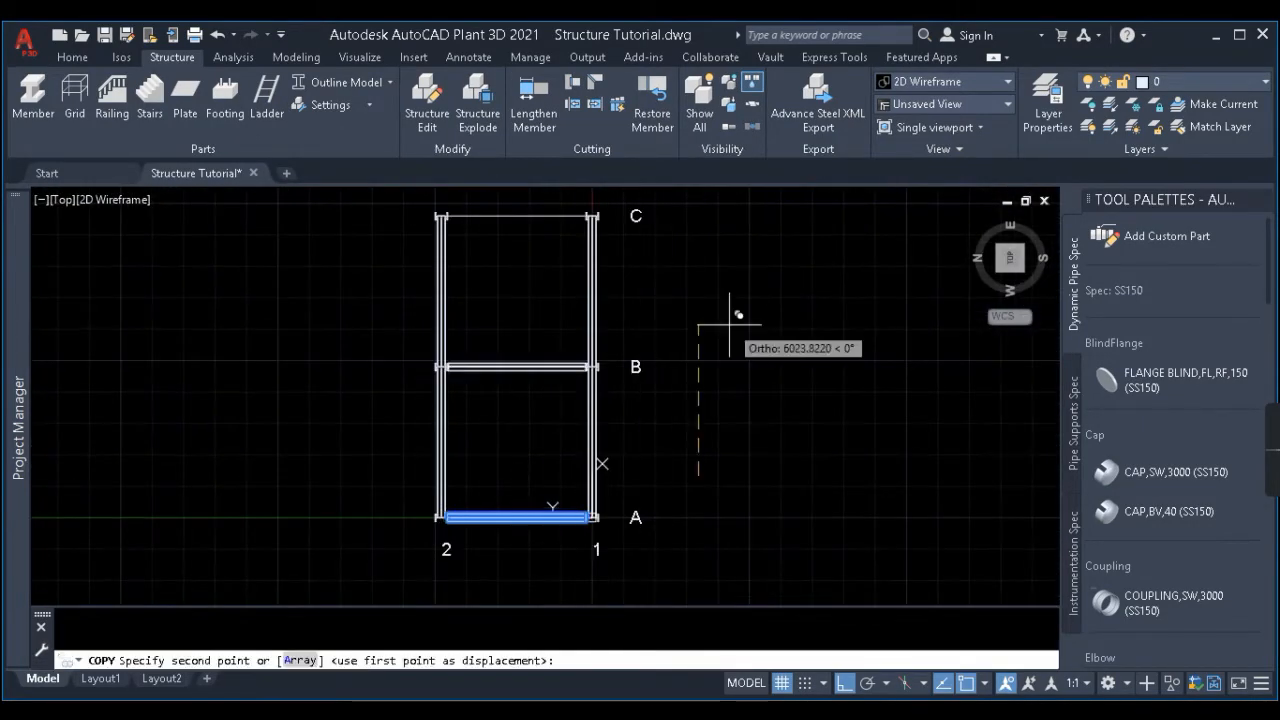
pyautogui.write('6000')
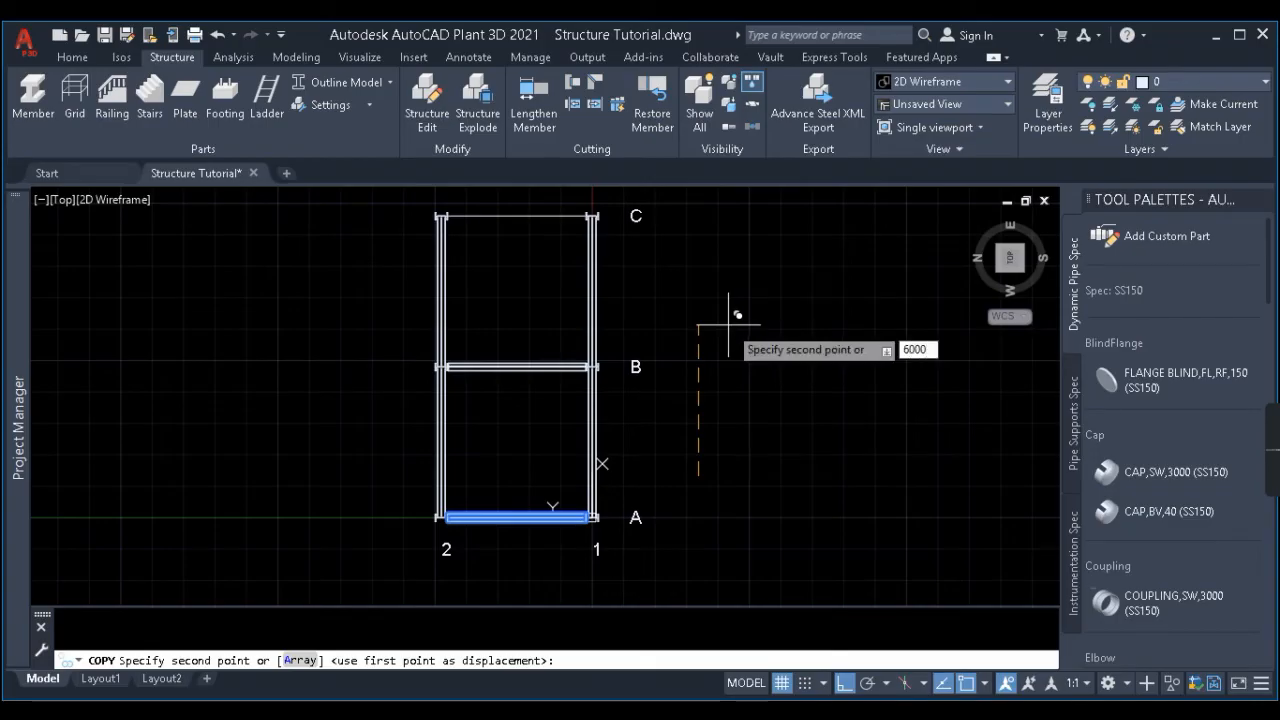
pyautogui.press('Return')
pyautogui.write('12000')
pyautogui.press('Return')
pyautogui.press('Return')
# Examine the whole frame in 3D, checking the beams and columns along grid lines A, B and C.
pyautogui.scroll(1, 520, 450)
pyautogui.keyDown('shift'); pyautogui.moveTo(535, 455); pyautogui.dragTo(540, 320, button='middle'); pyautogui.keyUp('shift')
pyautogui.scroll(2, 530, 300)
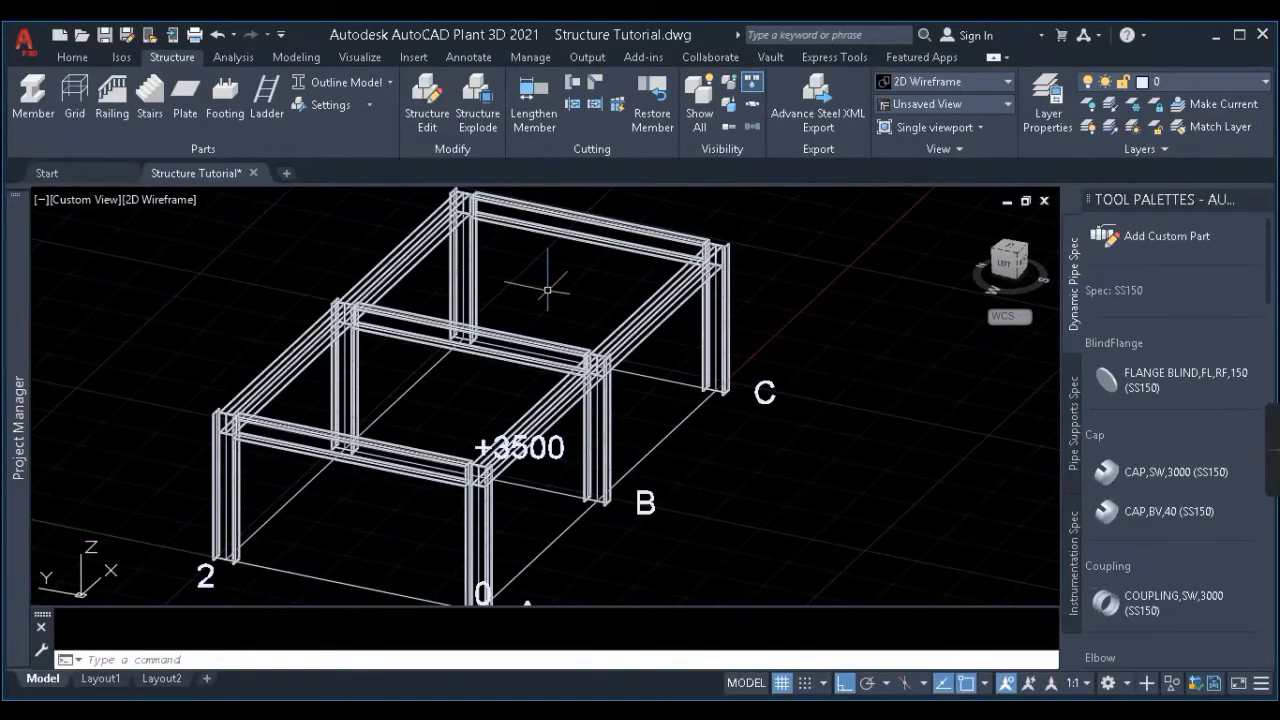
pyautogui.scroll(-2, 547, 289)
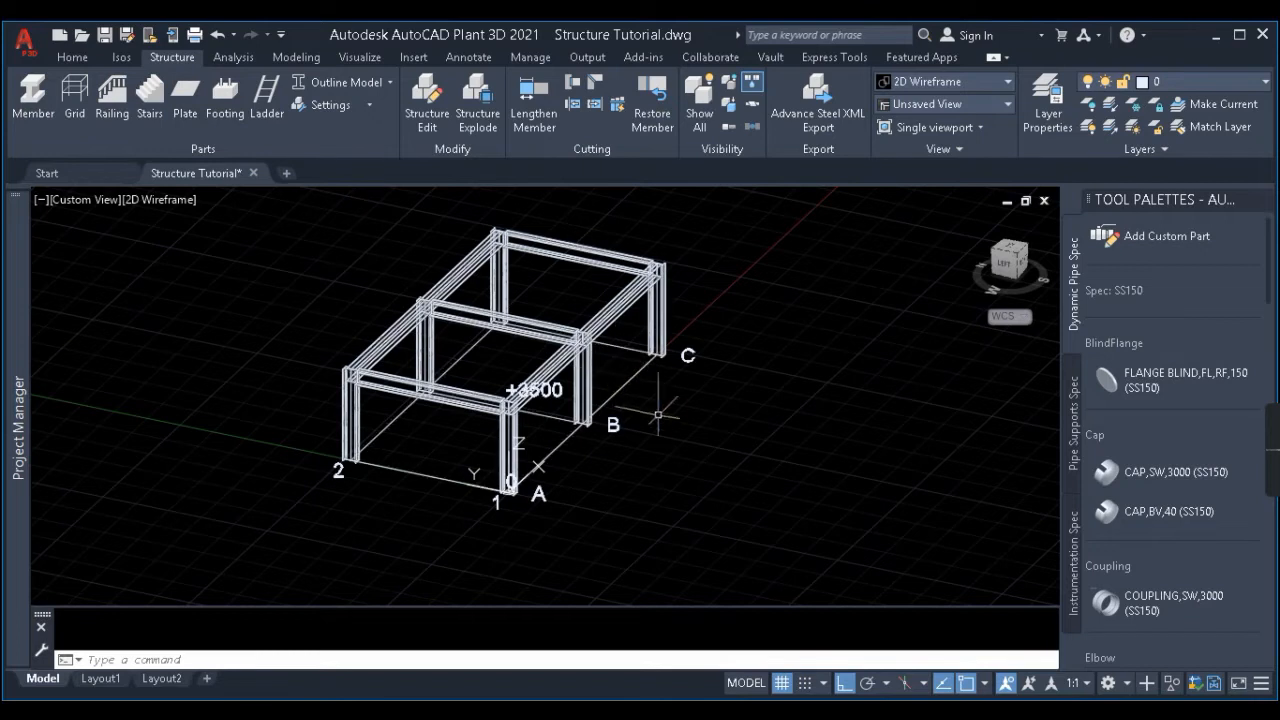
pyautogui.moveTo(686, 400)
pyautogui.keyDown('shift'); pyautogui.mouseDown(button='middle')
pyautogui.moveTo(700, 395)
pyautogui.moveTo(575, 378)
pyautogui.mouseUp(button='middle'); pyautogui.keyUp('shift')
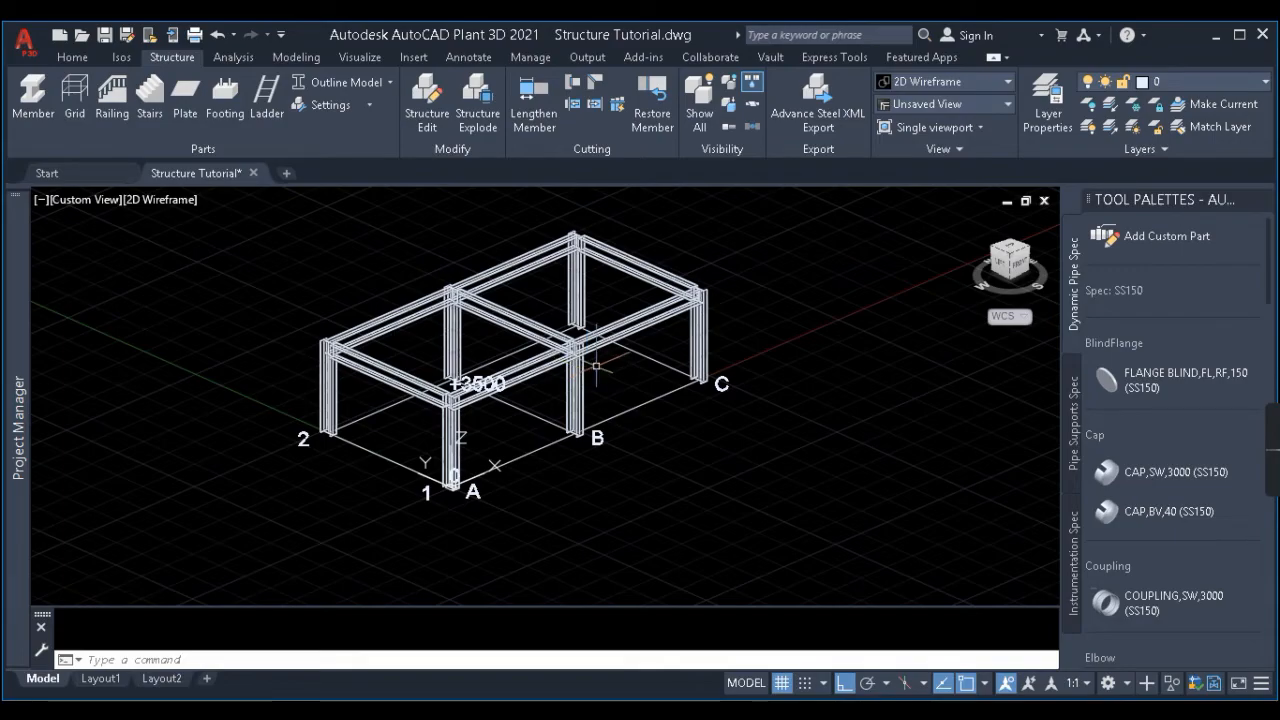
pyautogui.scroll(2, 700, 292)
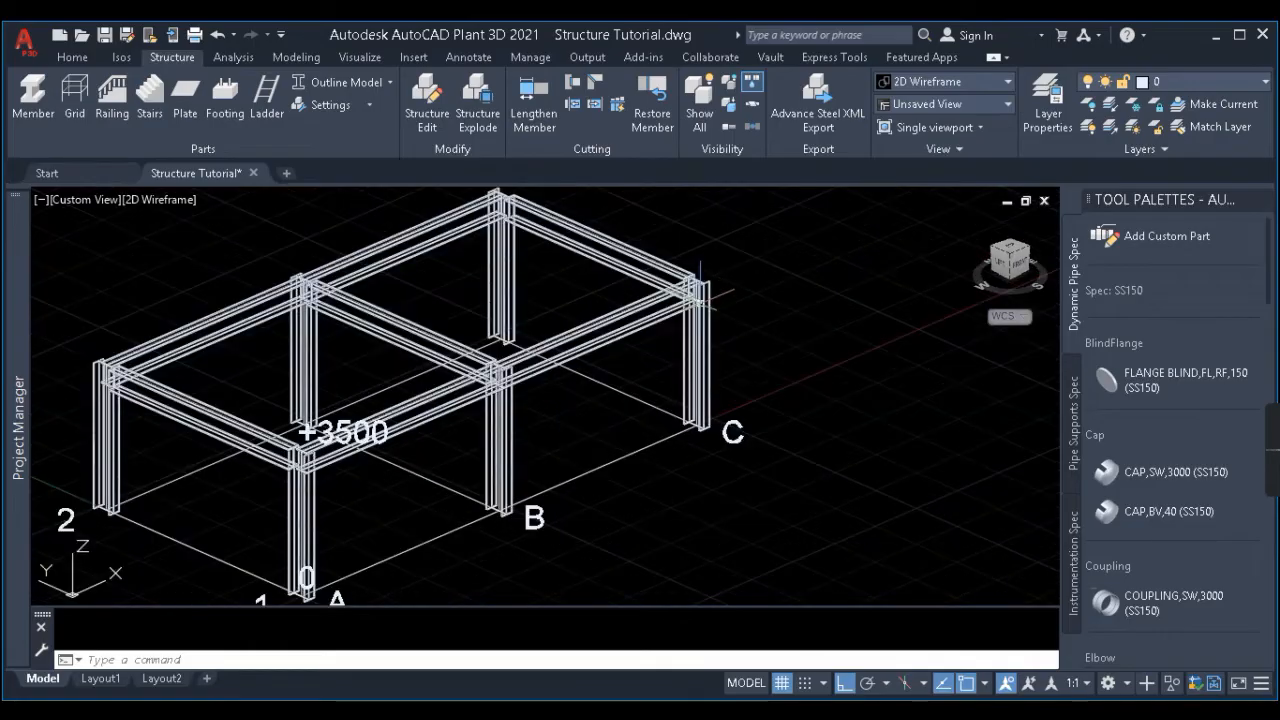
pyautogui.moveTo(700, 293)
pyautogui.scroll(-2, 680, 268)
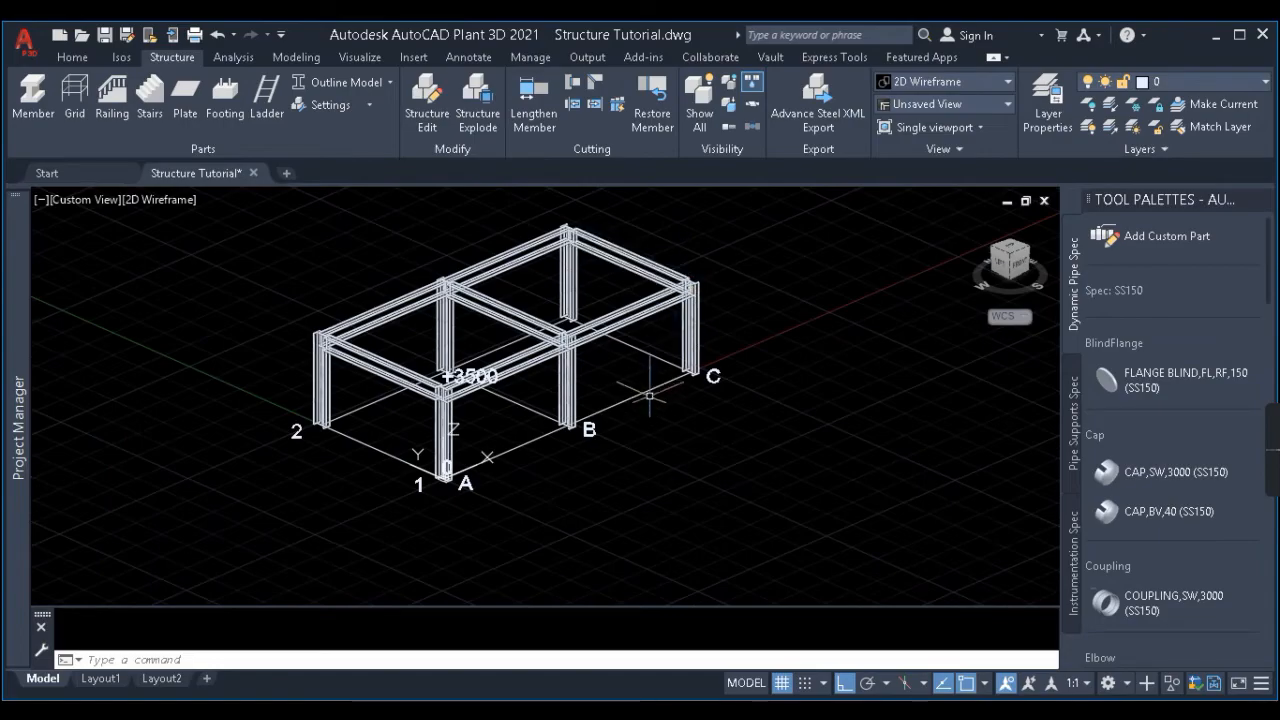
pyautogui.hotkey('ctrl', 'a')
pyautogui.press('Escape')
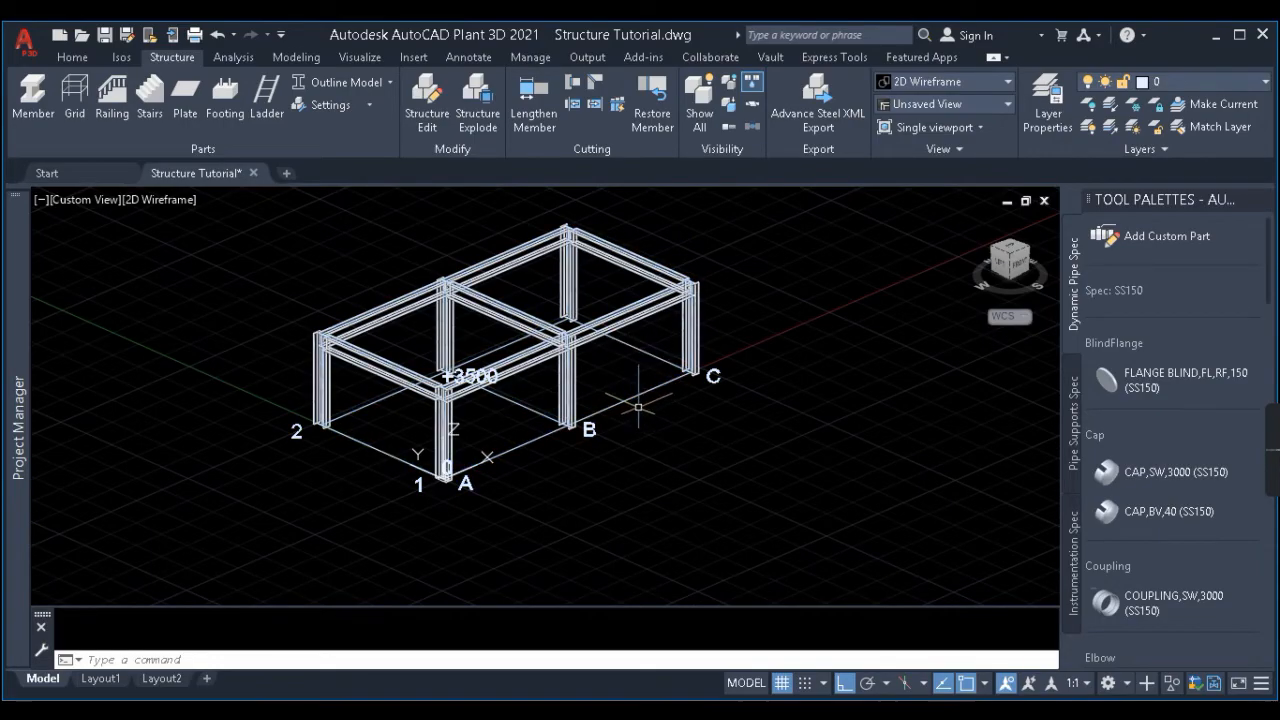
pyautogui.scroll(-2, 683, 305)
pyautogui.scroll(2, 686, 296)
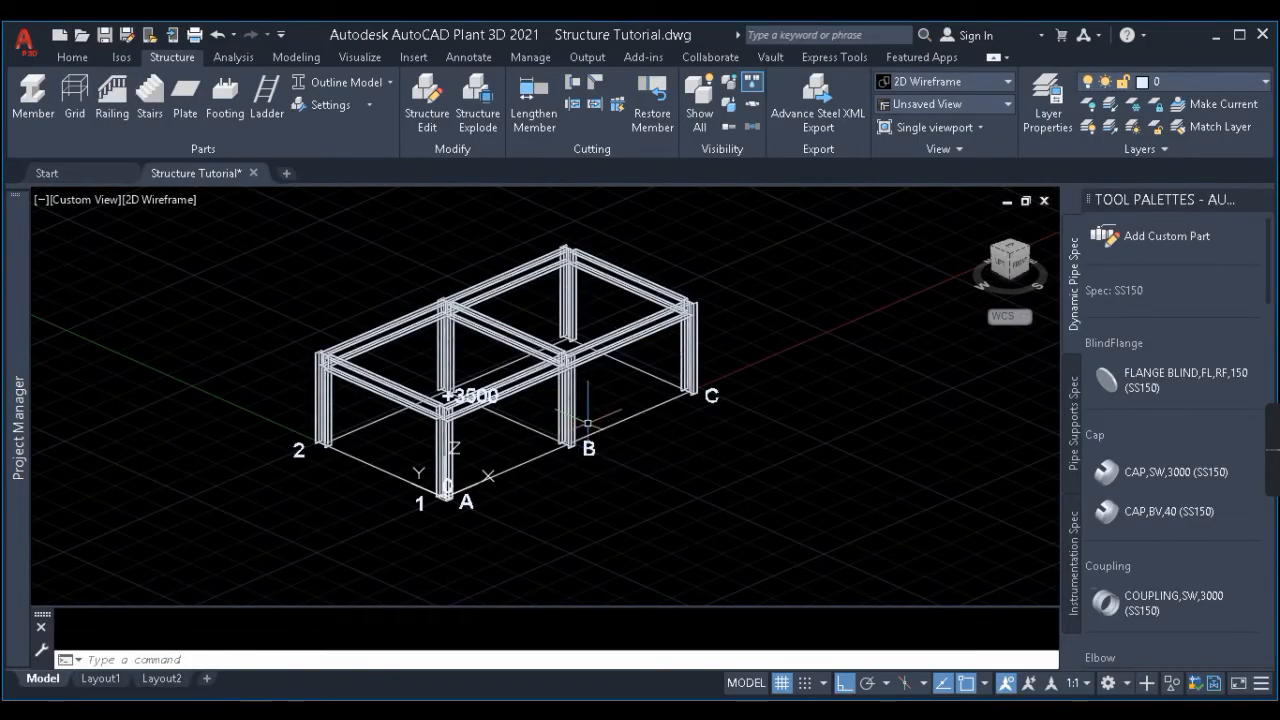
pyautogui.scroll(-2, 533, 222)
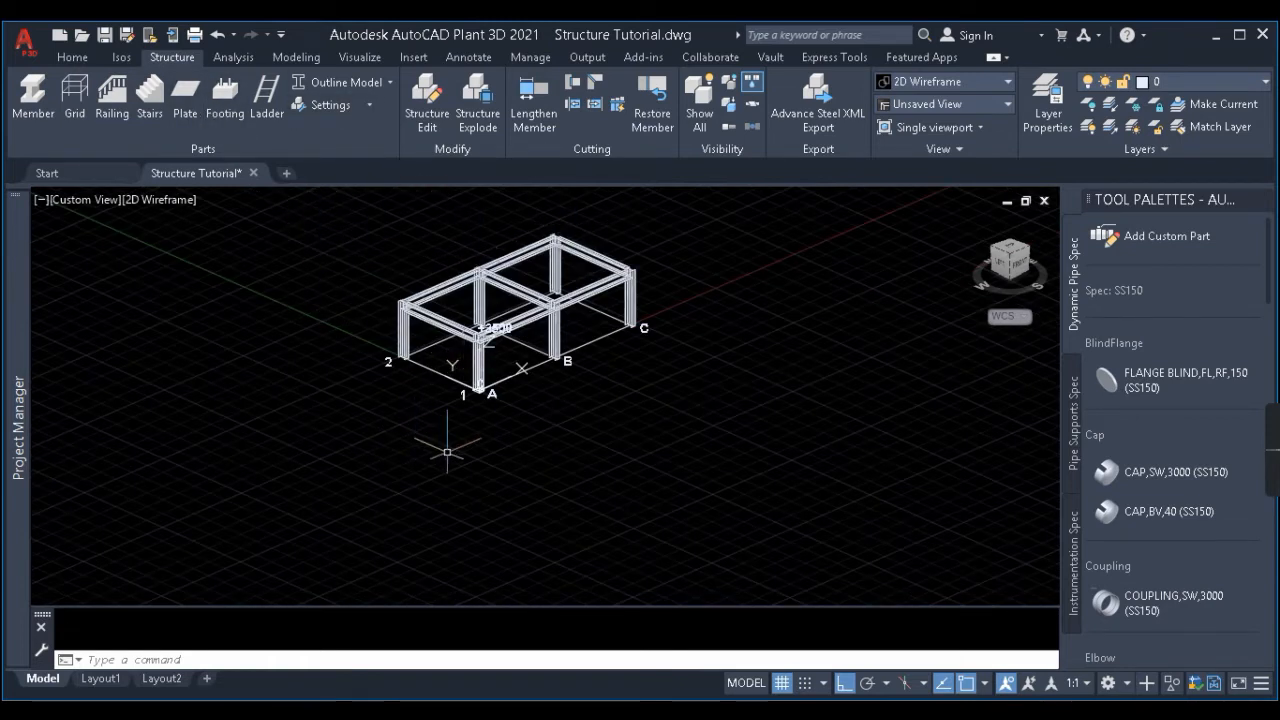
pyautogui.scroll(4, 480, 405)
pyautogui.scroll(-4, 478, 388)
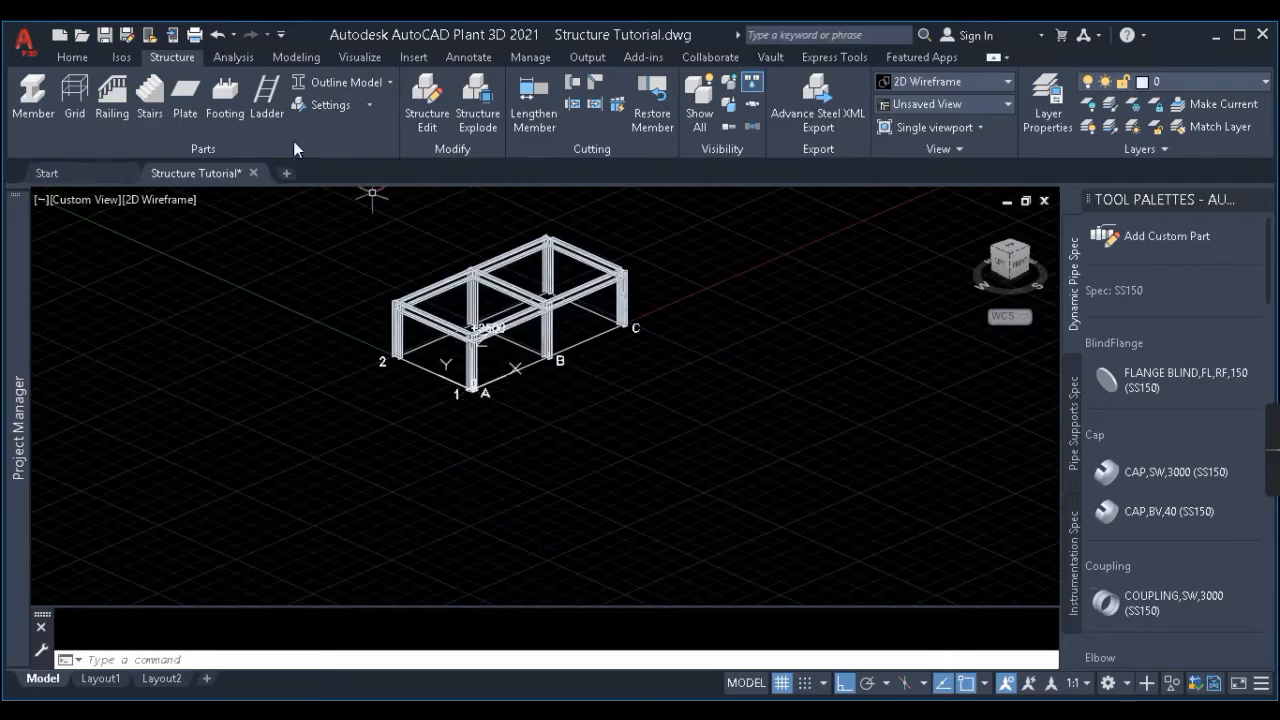
# Configure the footing settings with length 500, width 500, depth 350, standard ASTM and code CONCRETE.
pyautogui.scroll(2, 479, 346)
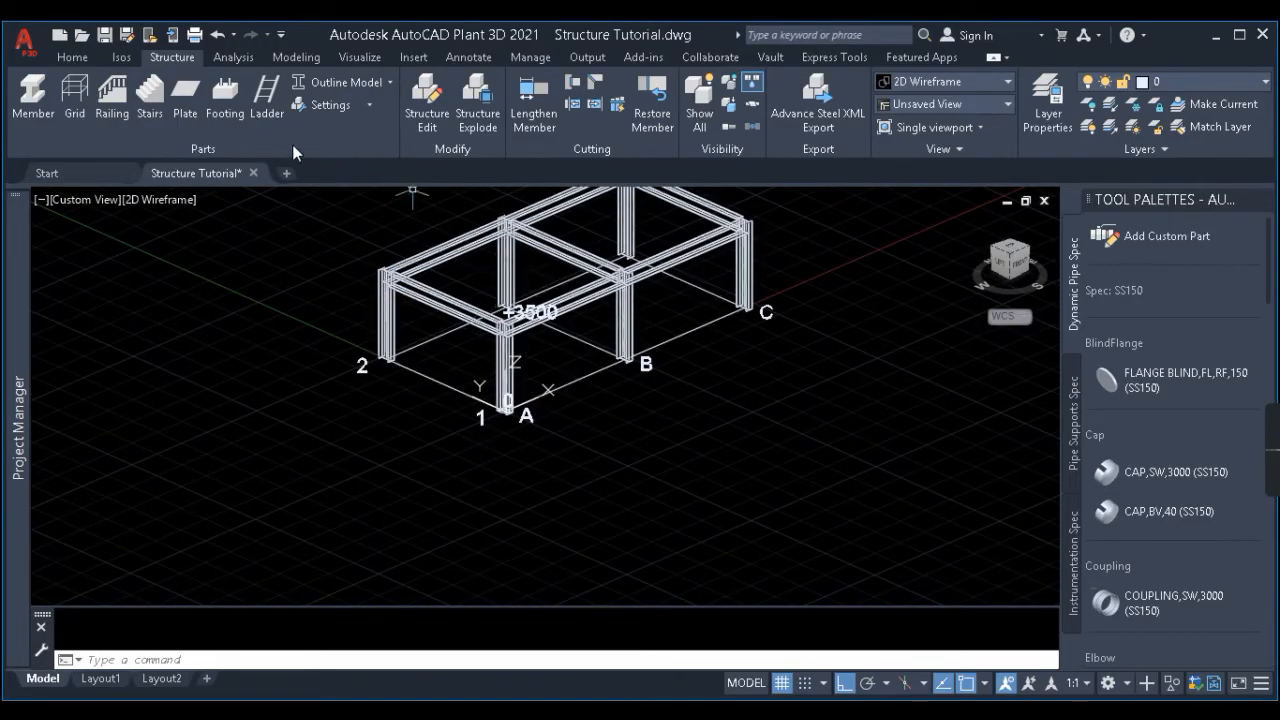
pyautogui.click(328, 104)
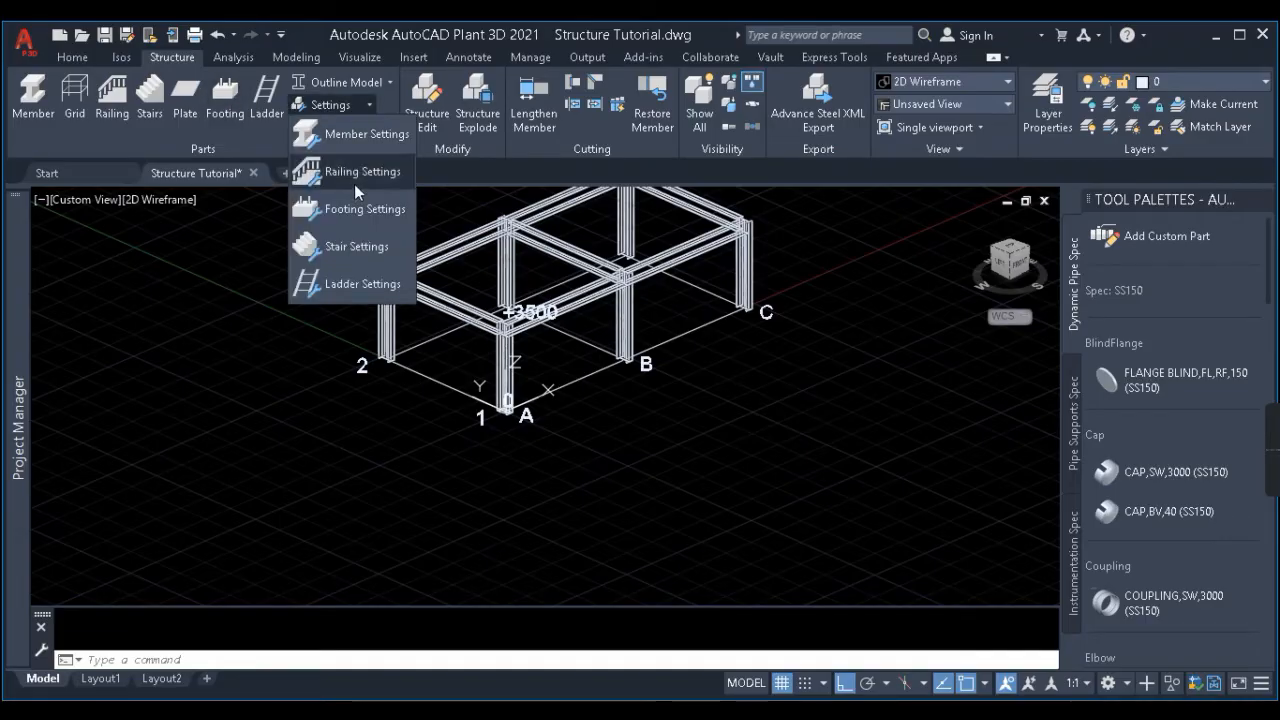
pyautogui.click(358, 213)
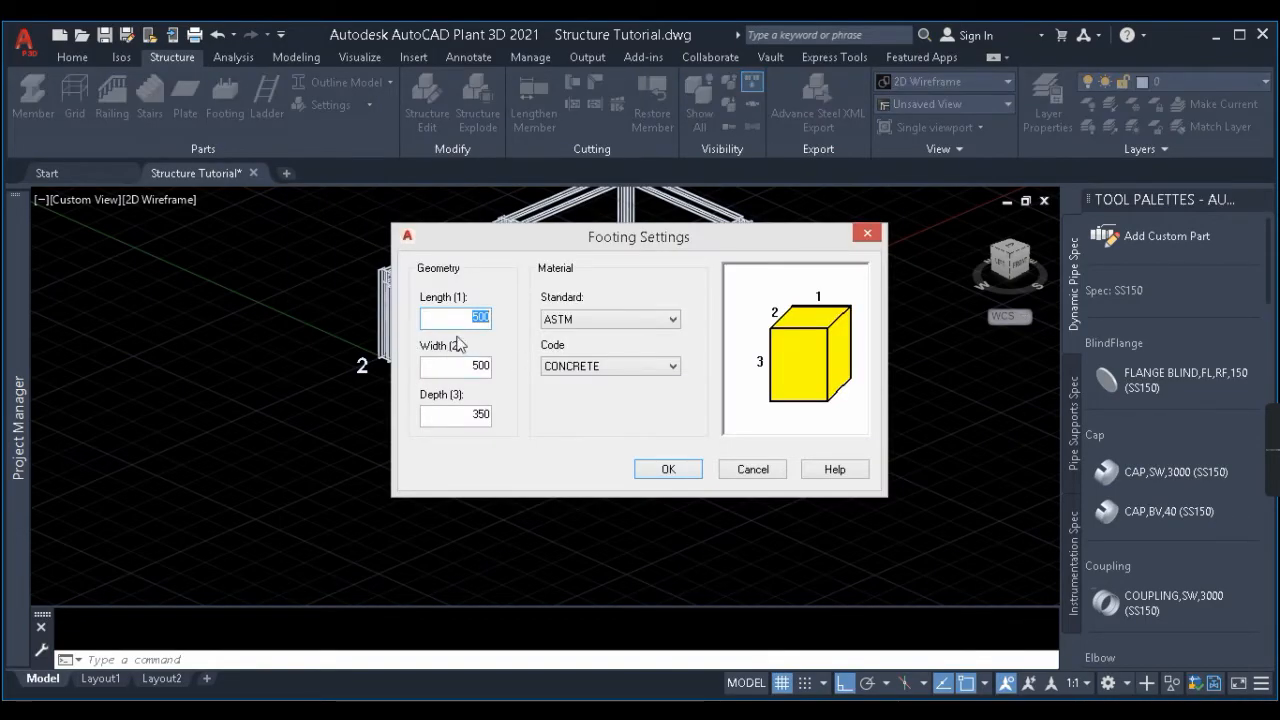
pyautogui.click(667, 469)
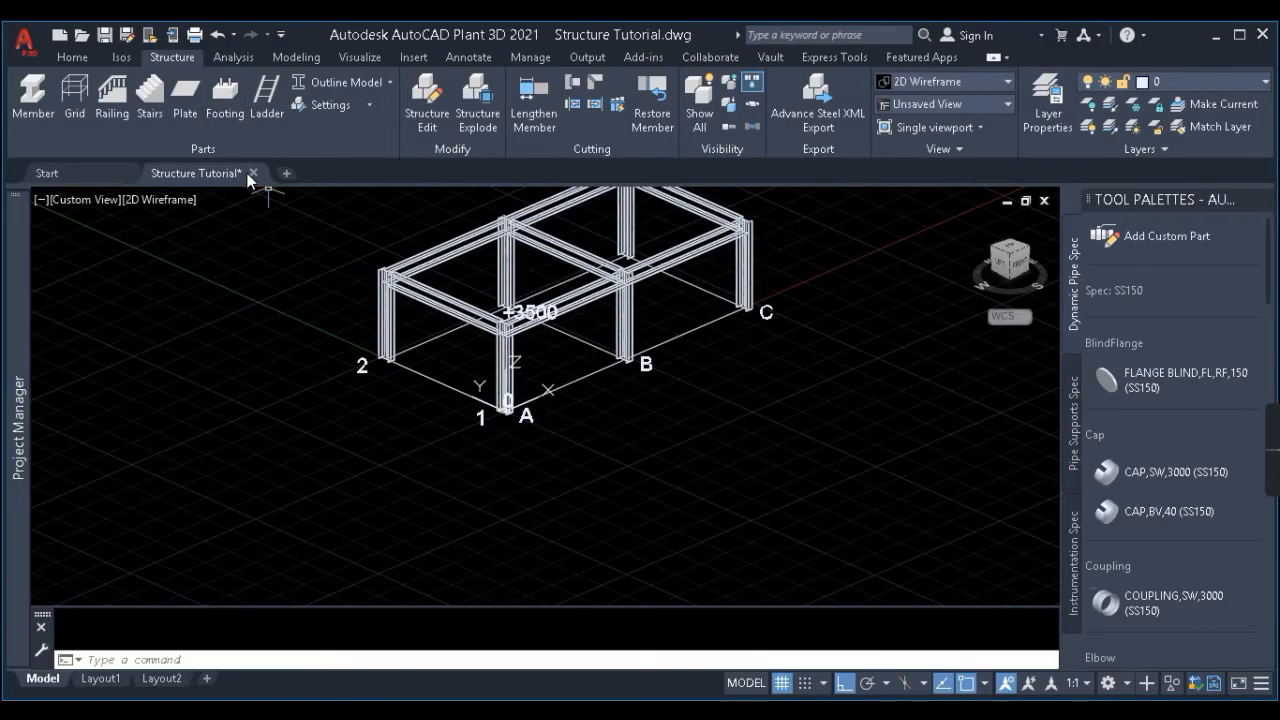
# Place a footing at the base centre of the A-1 column and inspect it from several angles.
pyautogui.click(229, 120)
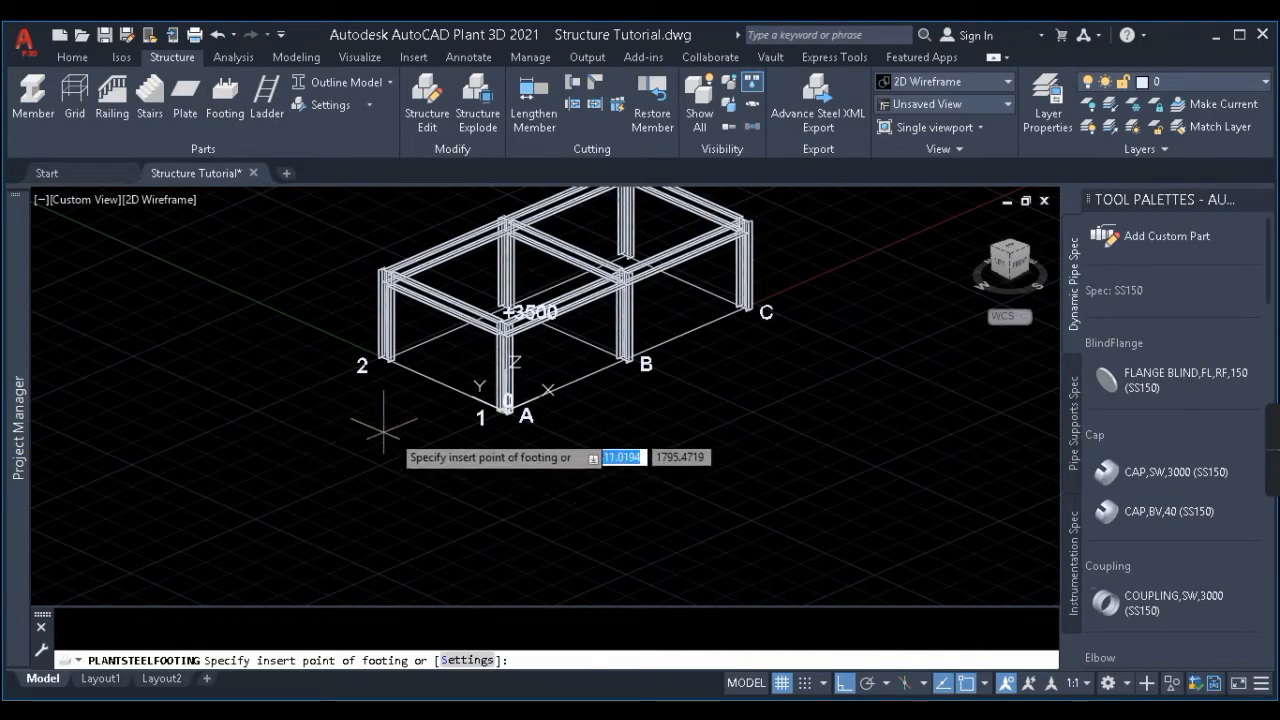
pyautogui.scroll(5, 555, 438)
pyautogui.moveTo(400, 371); pyautogui.dragTo(490, 478, button='middle')
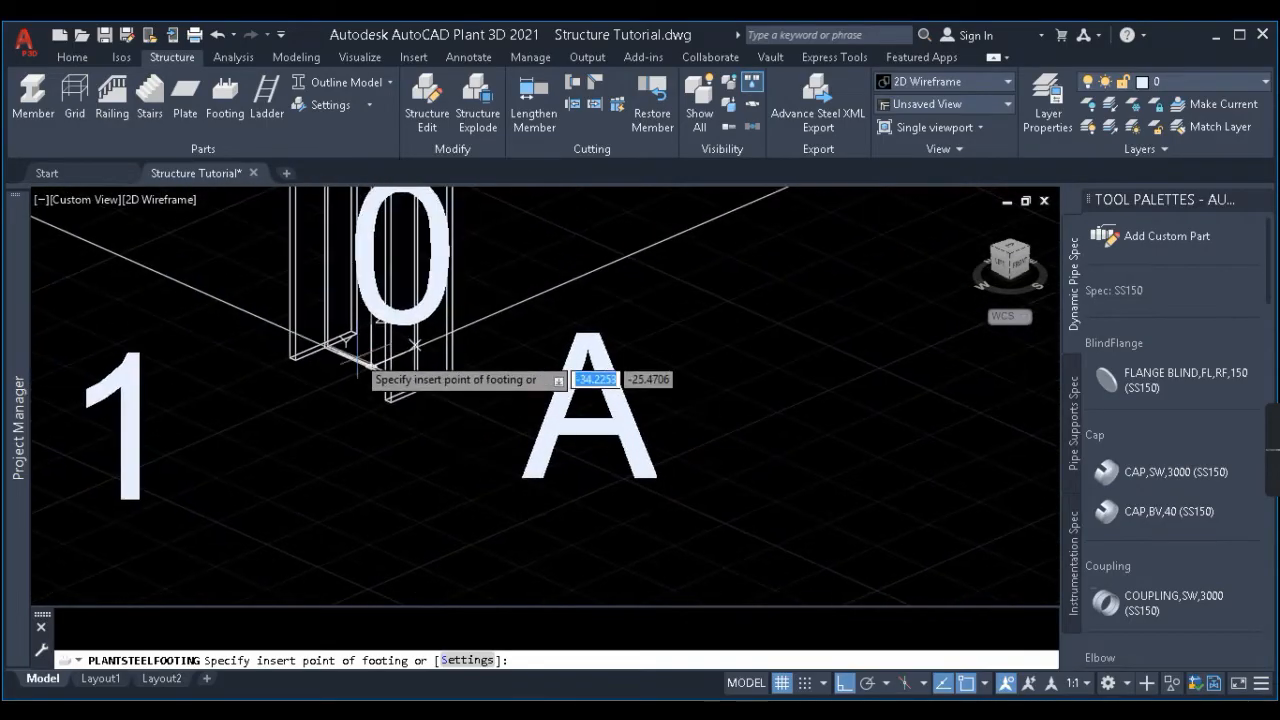
pyautogui.scroll(4, 404, 390)
pyautogui.scroll(1, 310, 420)
pyautogui.click(303, 419)
pyautogui.scroll(-6, 420, 405)
pyautogui.keyDown('shift'); pyautogui.moveTo(430, 425); pyautogui.dragTo(336, 395, button='middle'); pyautogui.keyUp('shift')
pyautogui.scroll(8, 410, 415)
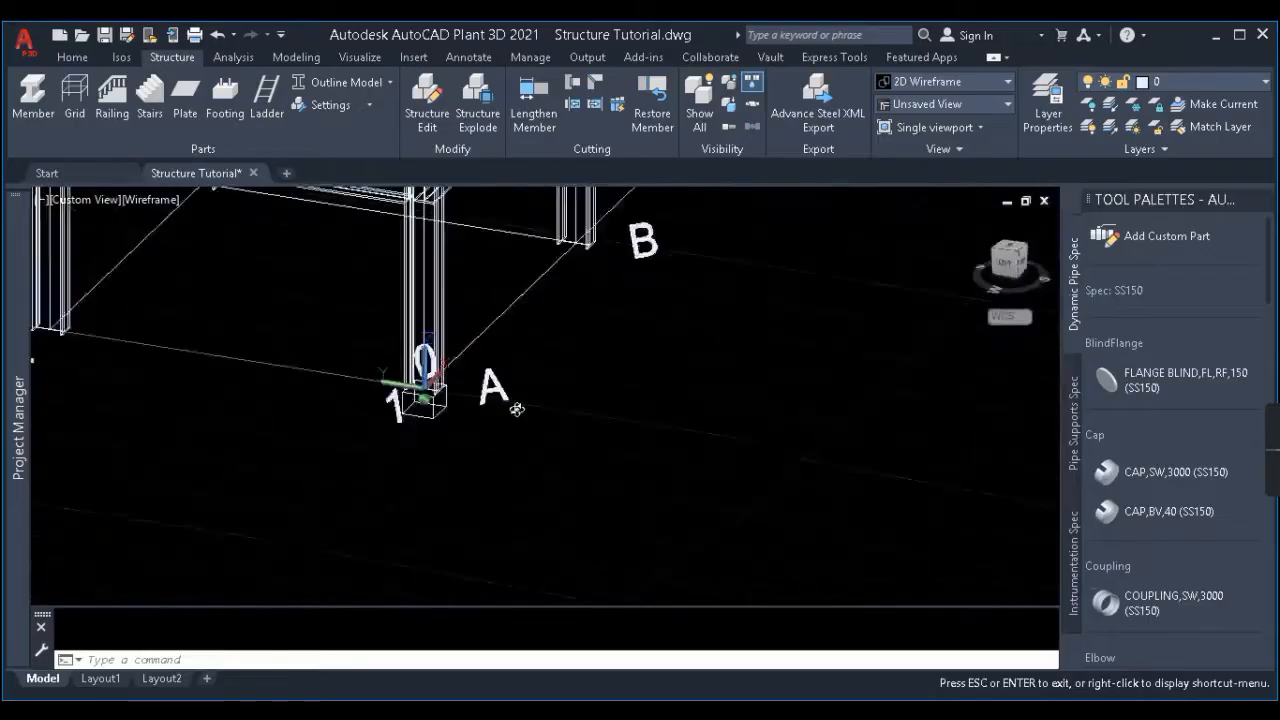
pyautogui.scroll(-3, 407, 417)
pyautogui.keyDown('shift'); pyautogui.moveTo(408, 418); pyautogui.dragTo(446, 466, button='middle'); pyautogui.keyUp('shift')
pyautogui.scroll(-2, 403, 421)
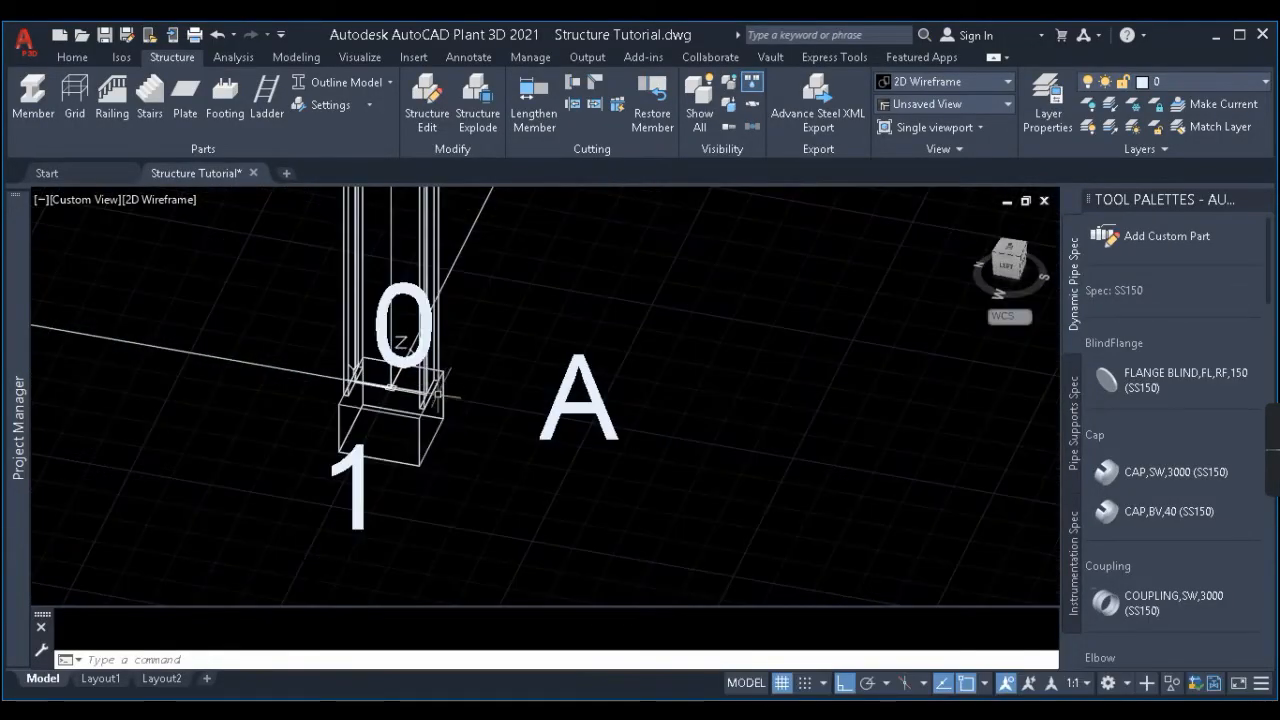
# Erase the footing at the base of the A-1 column.
pyautogui.click(433, 440)
pyautogui.write('e')
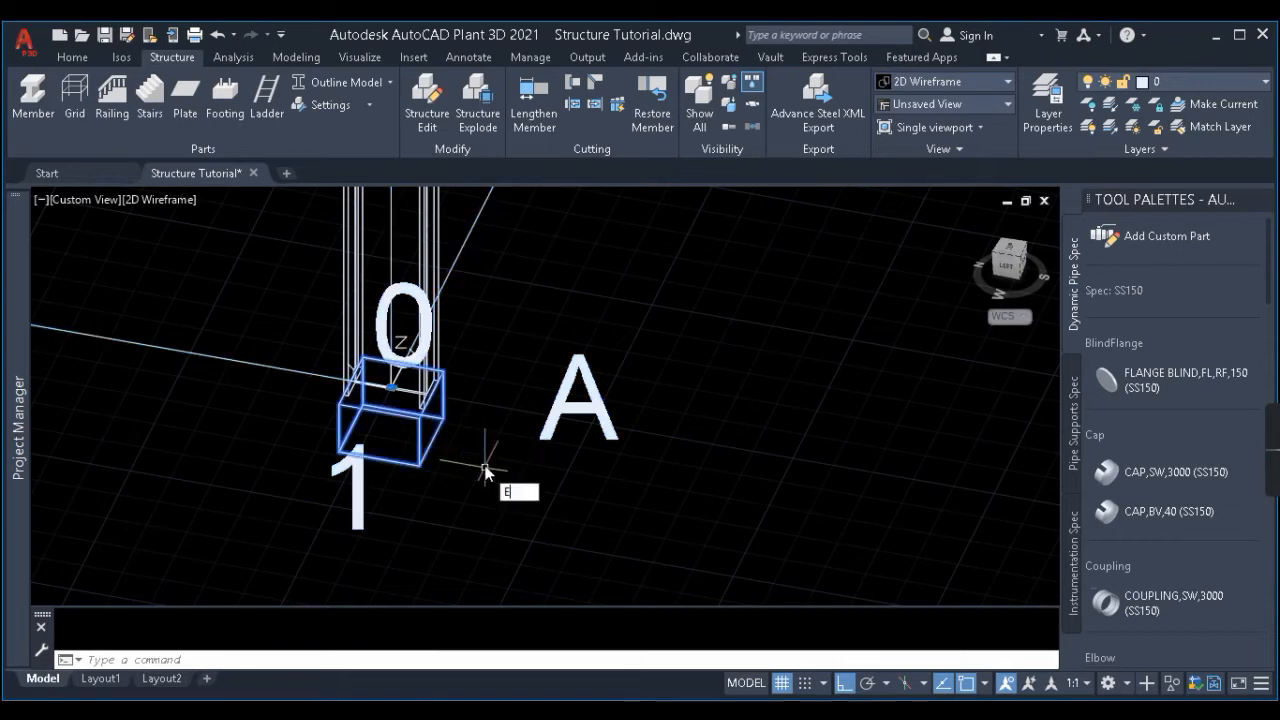
pyautogui.press('Return')
# Change the footing settings to a length of 750 with a matching width, keeping depth 350 and ASTM CONCRETE.
pyautogui.click(353, 108)
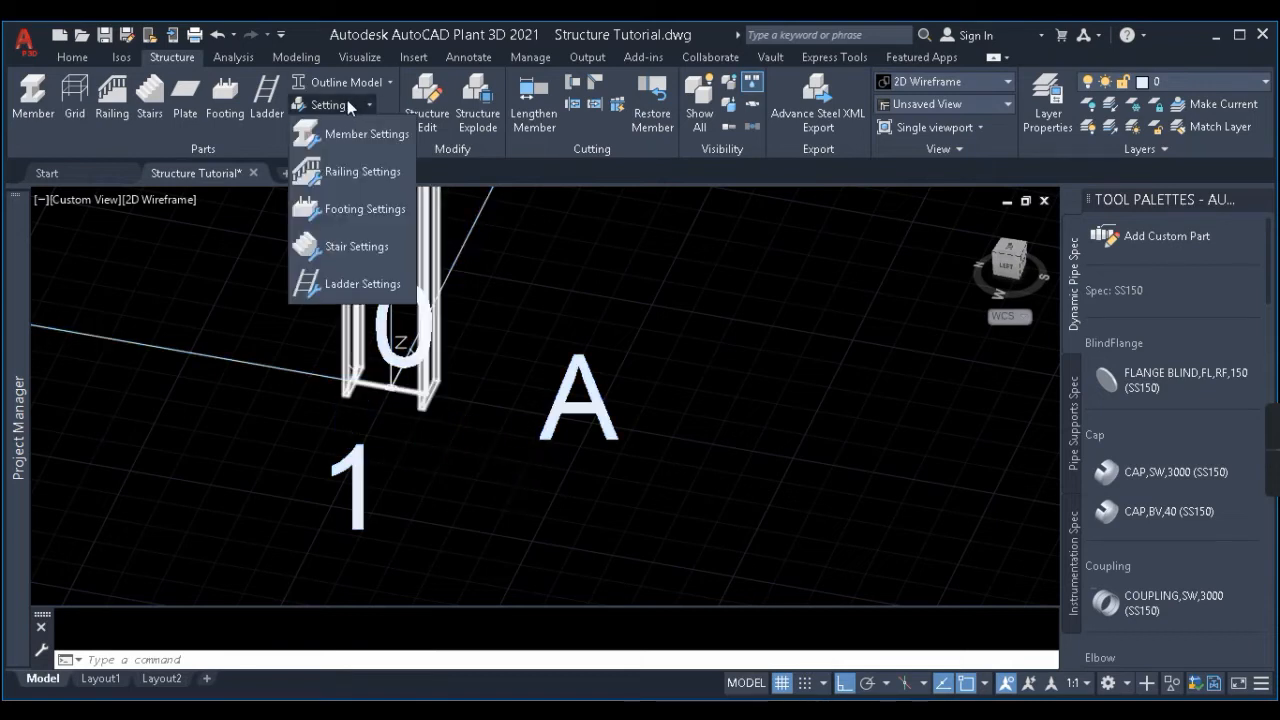
pyautogui.click(357, 217)
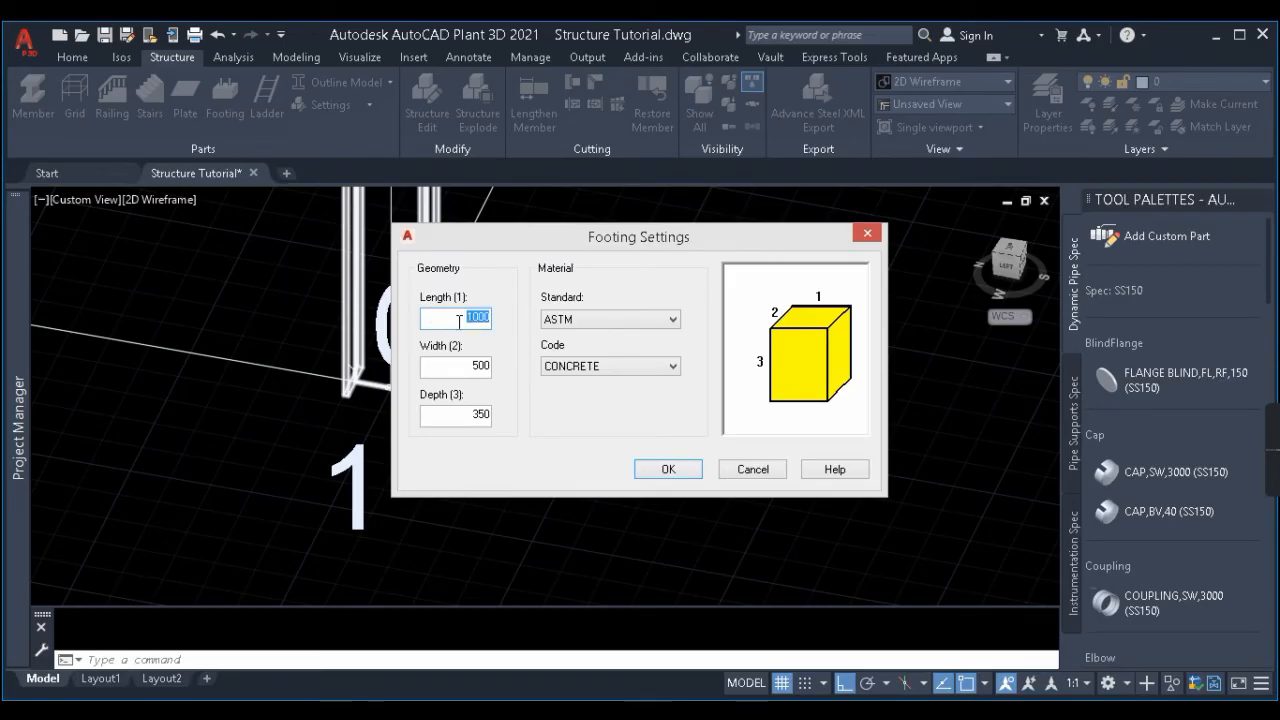
pyautogui.moveTo(467, 367); pyautogui.dragTo(500, 380)
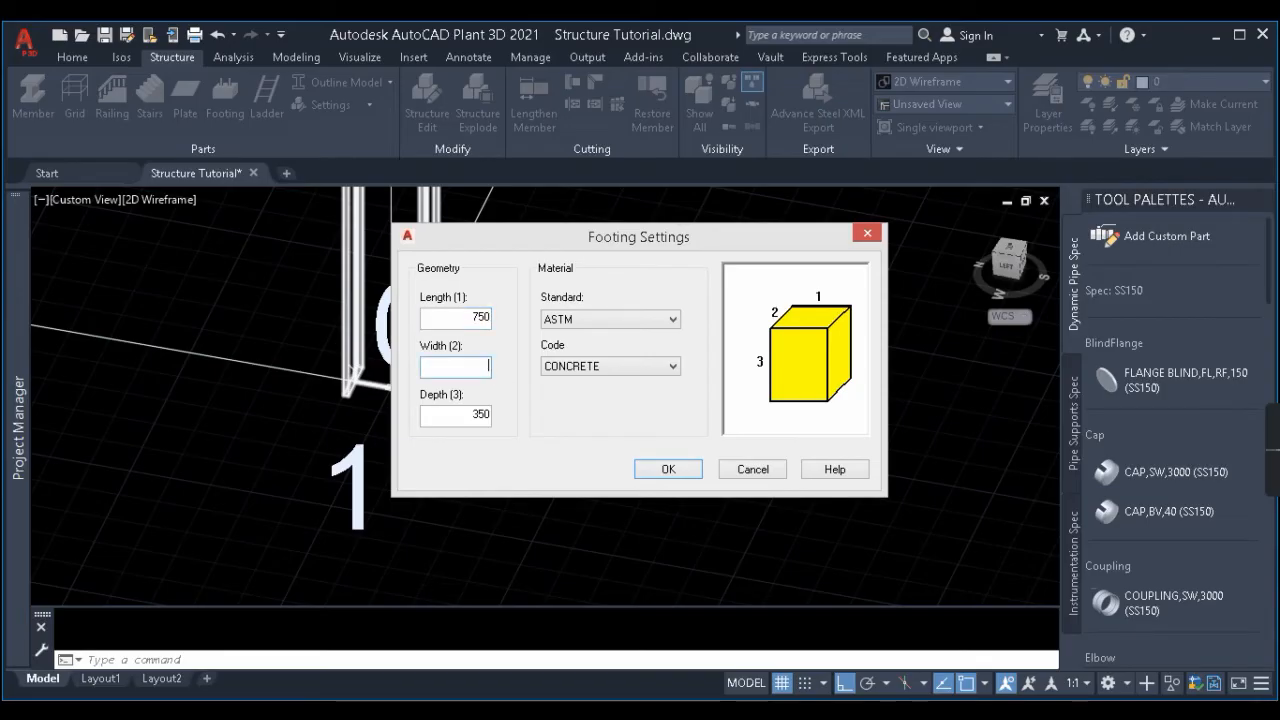
pyautogui.click(648, 468)
# Place footings at the base centres of the A-1 and B-1 columns.
pyautogui.scroll(6, 310, 330)
pyautogui.click(305, 317)
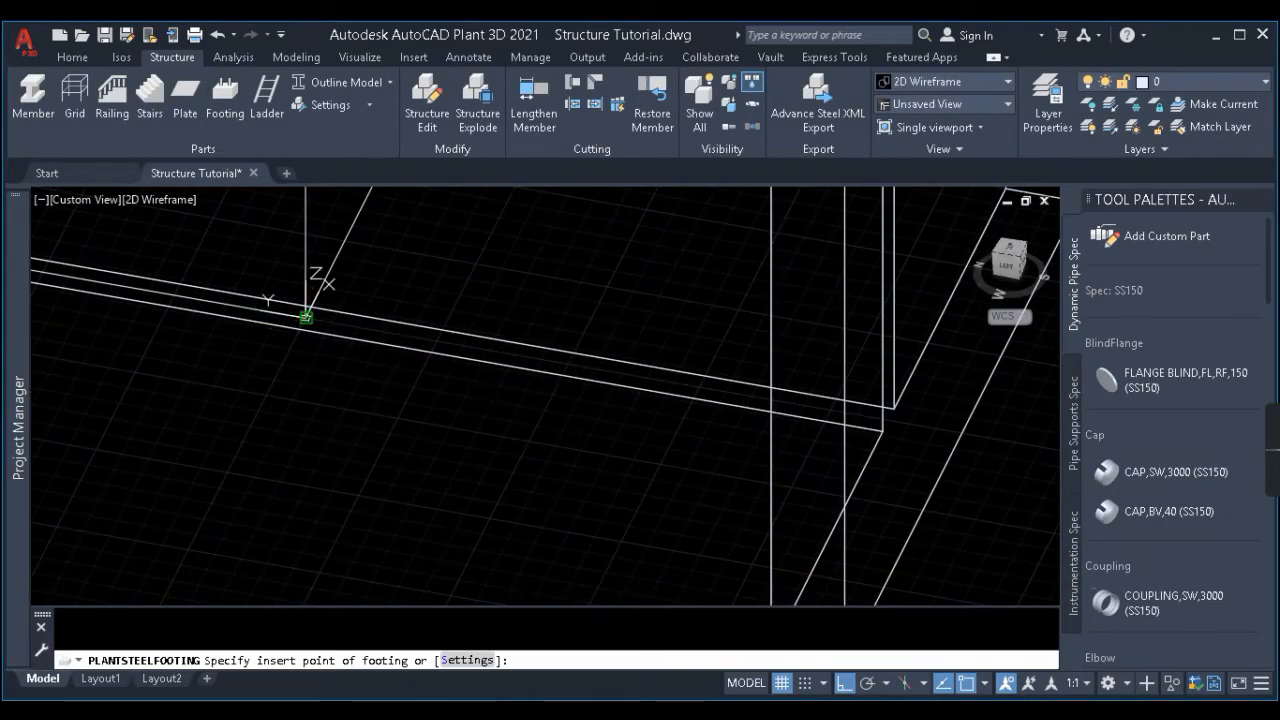
pyautogui.scroll(-10, 305, 317)
pyautogui.keyDown('shift'); pyautogui.moveTo(462, 329); pyautogui.dragTo(277, 475, button='middle'); pyautogui.keyUp('shift')
pyautogui.scroll(6, 556, 399)
pyautogui.press('Return')
pyautogui.scroll(6, 486, 358)
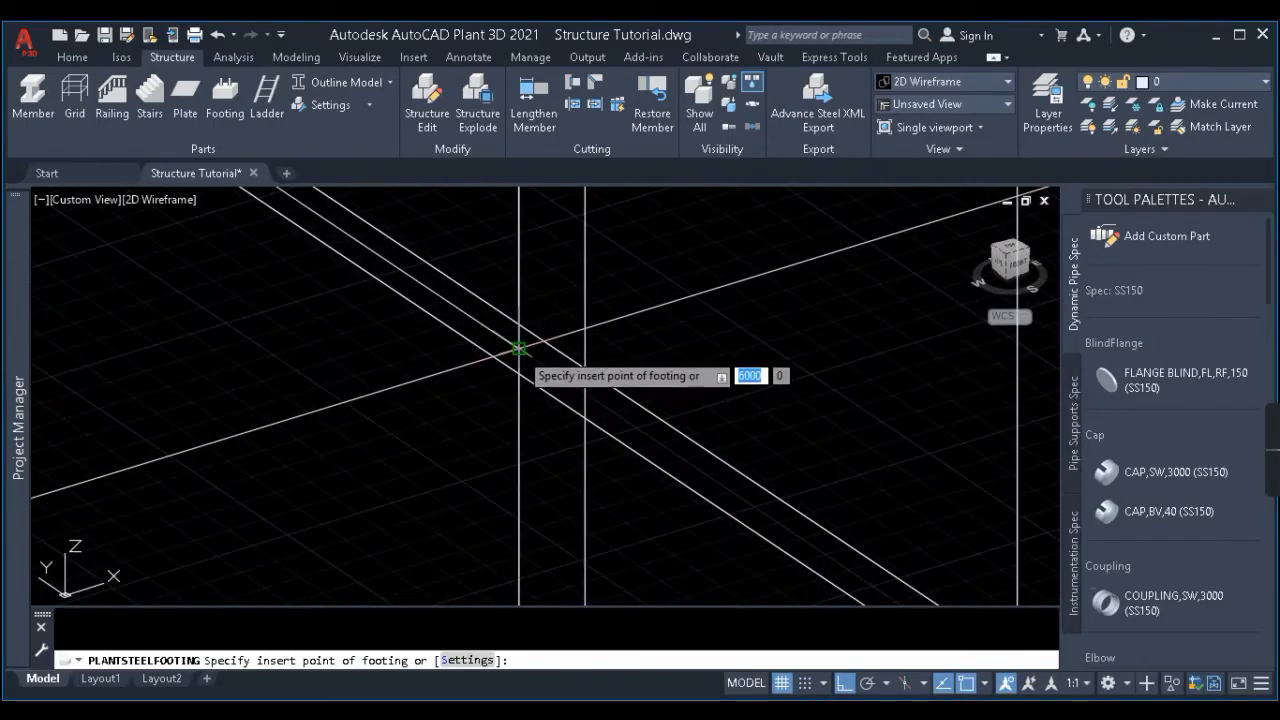
pyautogui.click(512, 350)
pyautogui.scroll(-8, 408, 363)
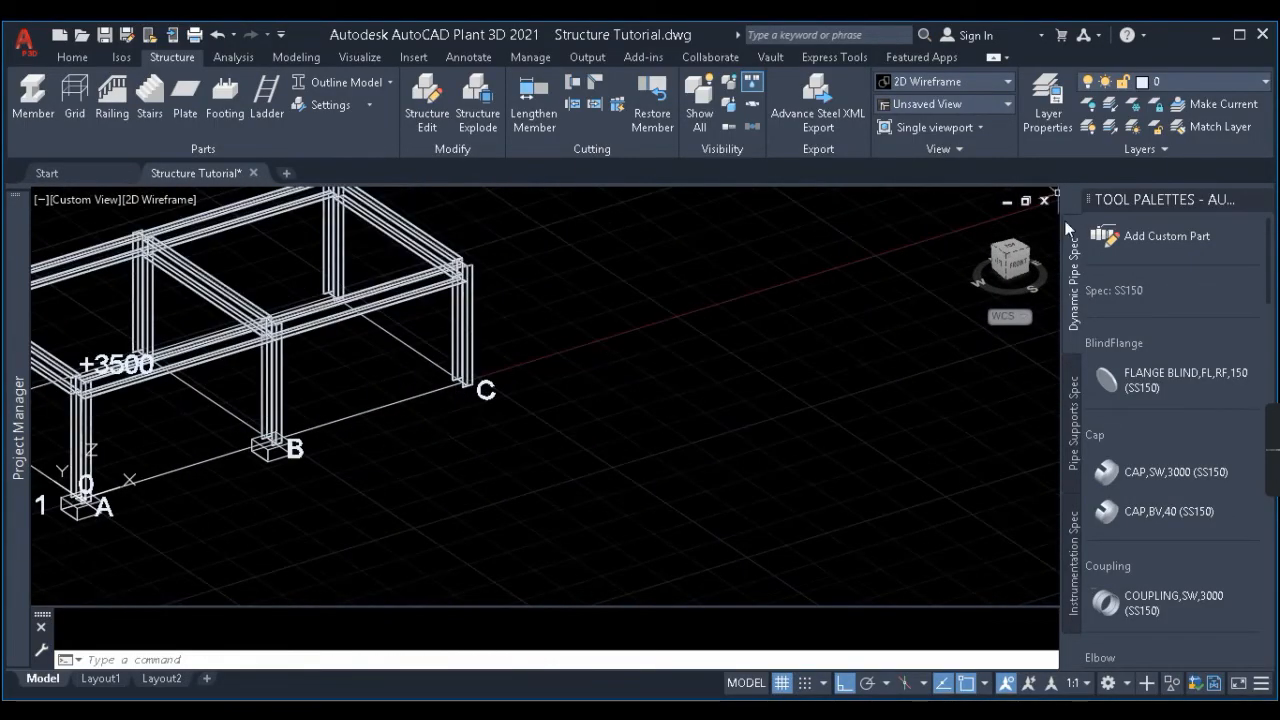
# In top view, copy the B-1 footing along grid line 1 to the column at C-1.
pyautogui.click(1008, 250)
pyautogui.scroll(5, 618, 428)
pyautogui.click(647, 411)
pyautogui.scroll(-5, 571, 458)
pyautogui.write('co')
pyautogui.press('Return')
pyautogui.click(596, 453)
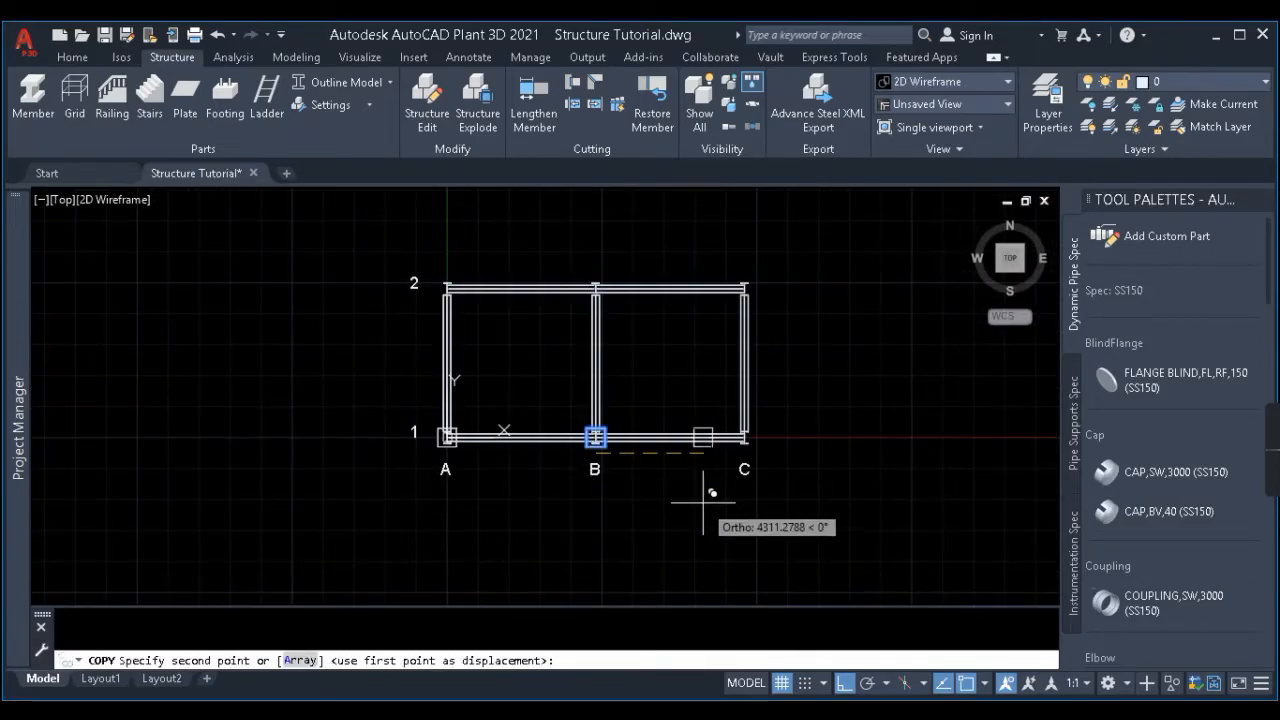
pyautogui.click(706, 498)
# Copy the three footings on grid line 1 by 6000 onto the columns of grid line 2.
pyautogui.scroll(5, 755, 448)
pyautogui.click(728, 420)
pyautogui.click(360, 428)
pyautogui.scroll(-3, 690, 452)
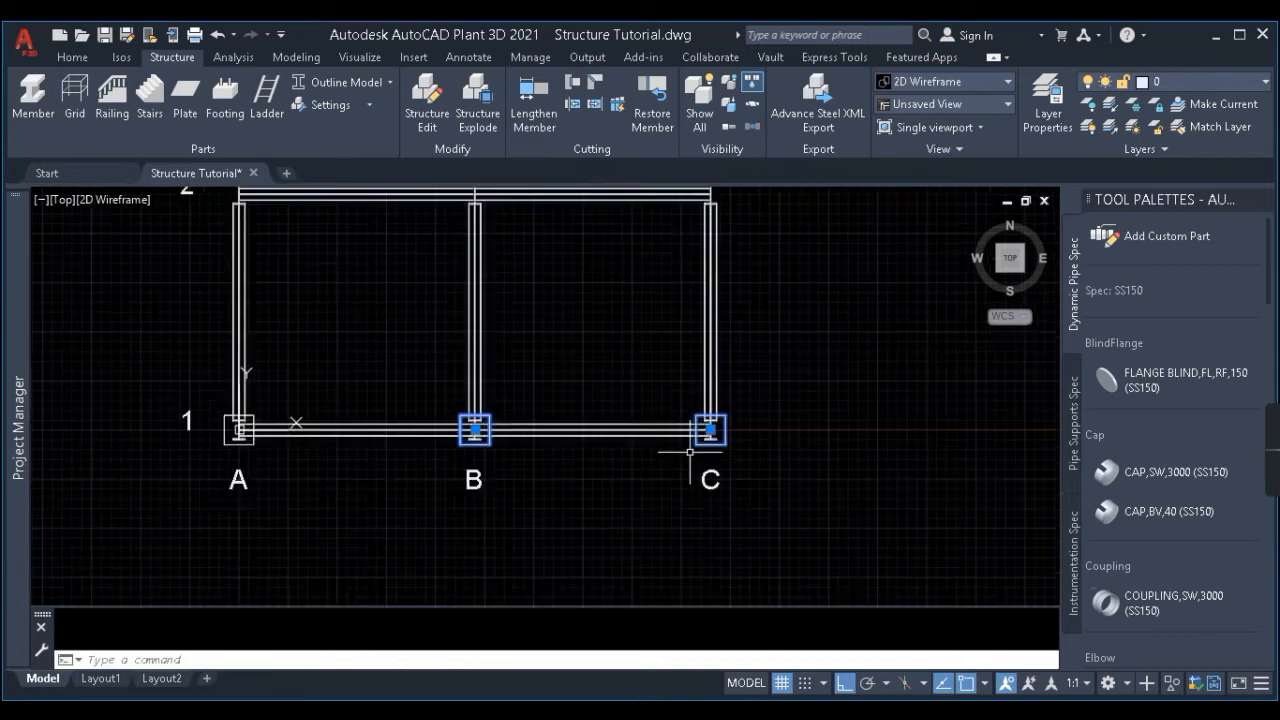
pyautogui.scroll(-2, 690, 452)
pyautogui.scroll(4, 415, 451)
pyautogui.click(378, 442)
pyautogui.write('co')
pyautogui.press('Return')
pyautogui.click(254, 468)
pyautogui.write('6000')
pyautogui.press('Return')
pyautogui.press('Return')
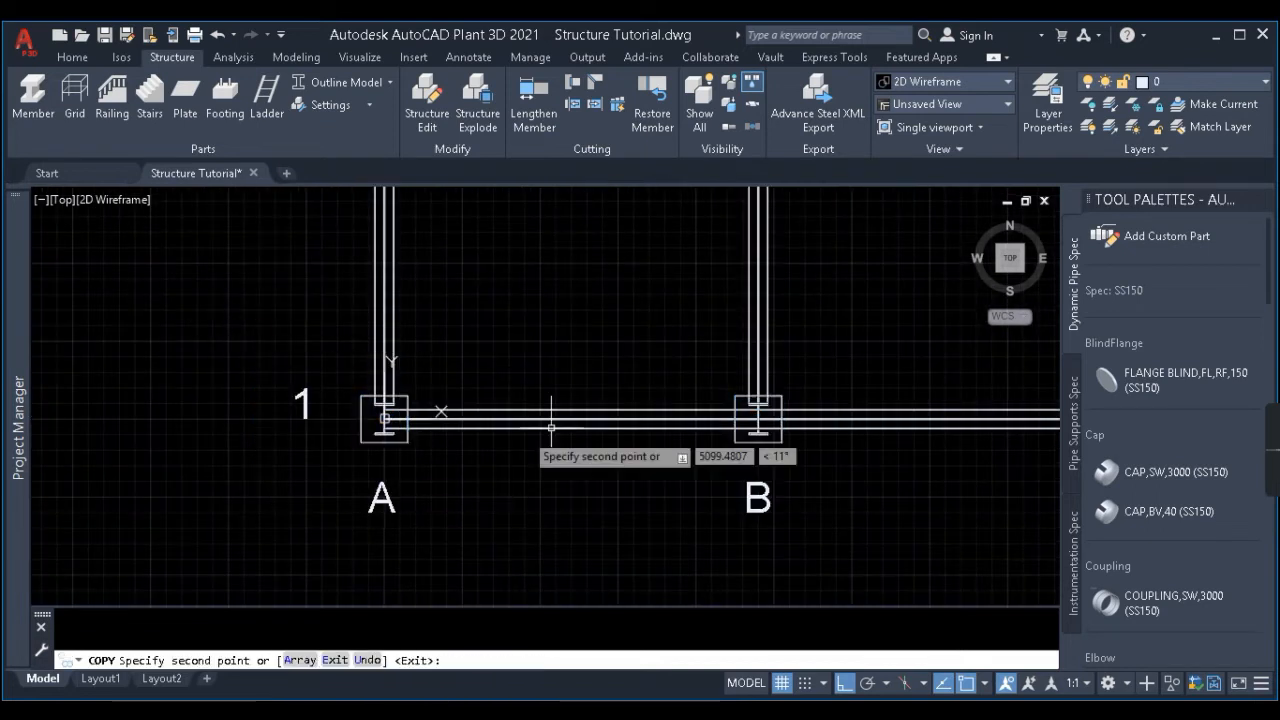
pyautogui.press('Escape')
# Display the frame in 3D with the Shaded visual style and inspect the footings under all columns.
pyautogui.scroll(-6, 637, 431)
pyautogui.keyDown('shift'); pyautogui.moveTo(757, 371); pyautogui.dragTo(870, 450, button='middle'); pyautogui.keyUp('shift')
pyautogui.scroll(6, 580, 342)
pyautogui.scroll(-4, 521, 381)
pyautogui.keyDown('shift'); pyautogui.moveTo(606, 491); pyautogui.dragTo(514, 374, button='middle'); pyautogui.keyUp('shift')
pyautogui.write('SHA')
pyautogui.press('Return')
pyautogui.write('S')
pyautogui.press('Return')
pyautogui.scroll(2, 827, 422)
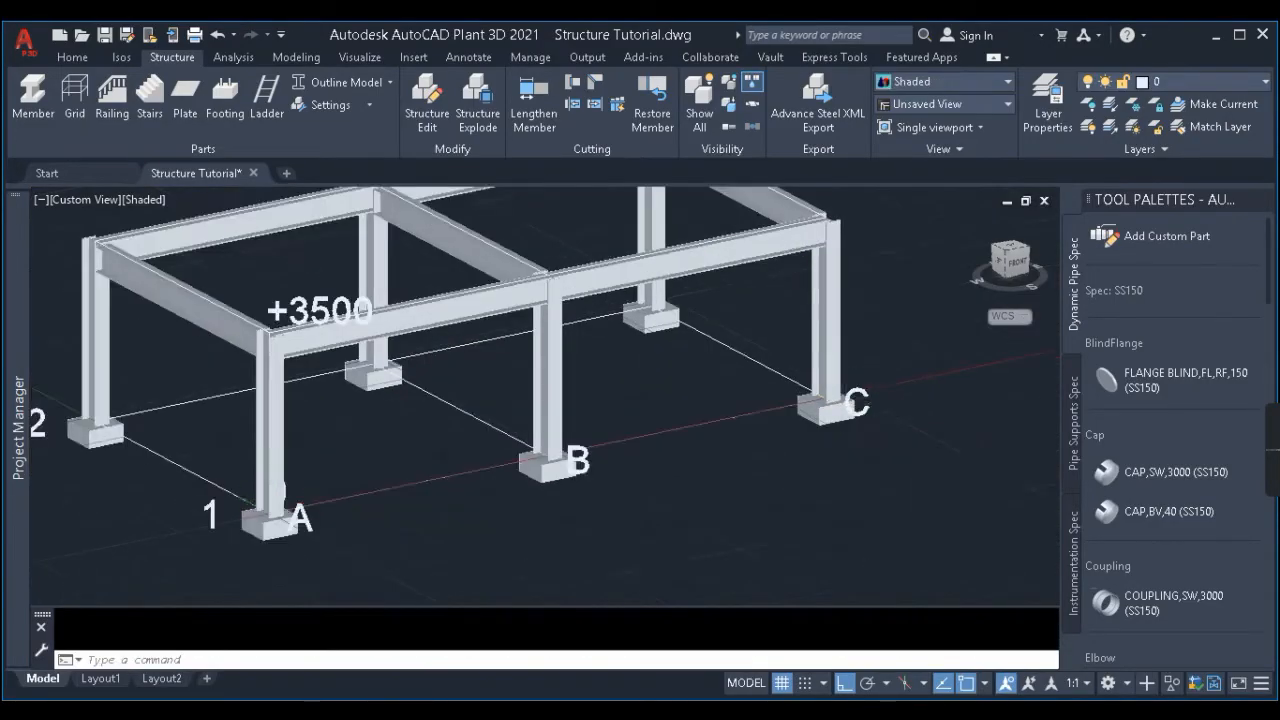
pyautogui.scroll(2, 907, 221)
pyautogui.scroll(-3, 815, 360)
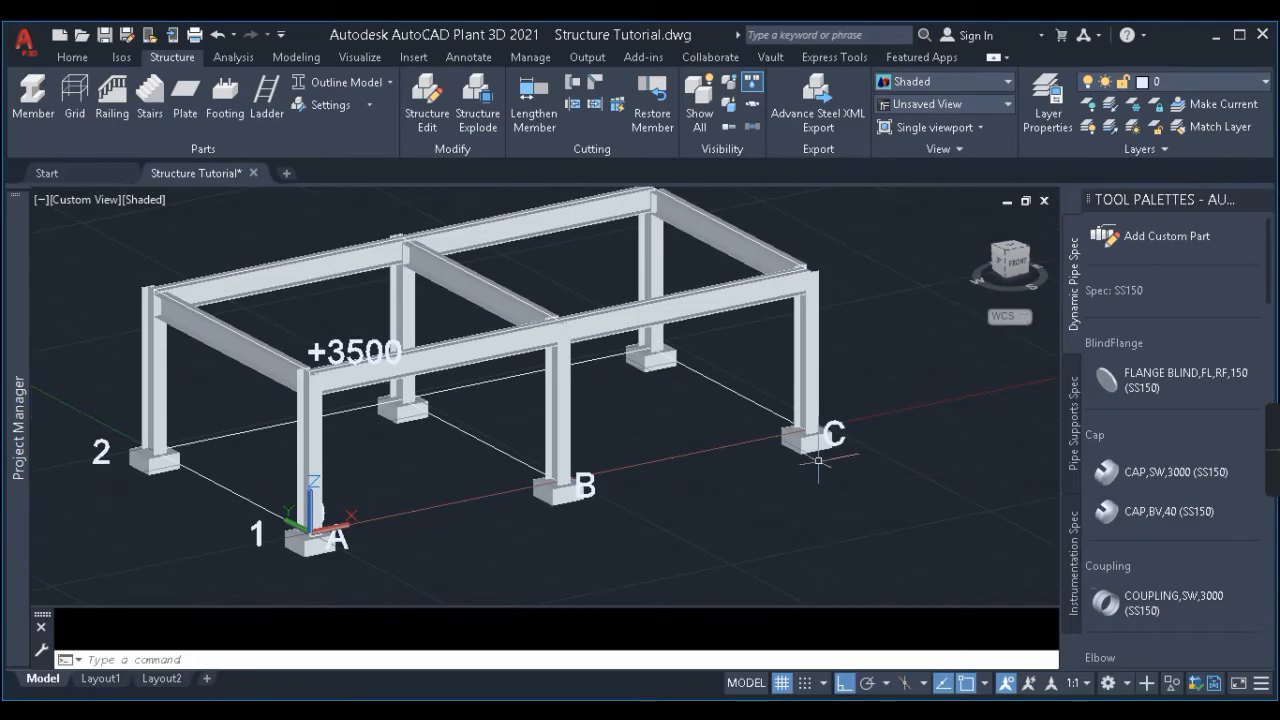
# Switch the visual style back to 2D Wireframe with the whole frame in view.
pyautogui.scroll(-4, 745, 468)
pyautogui.write('sha')
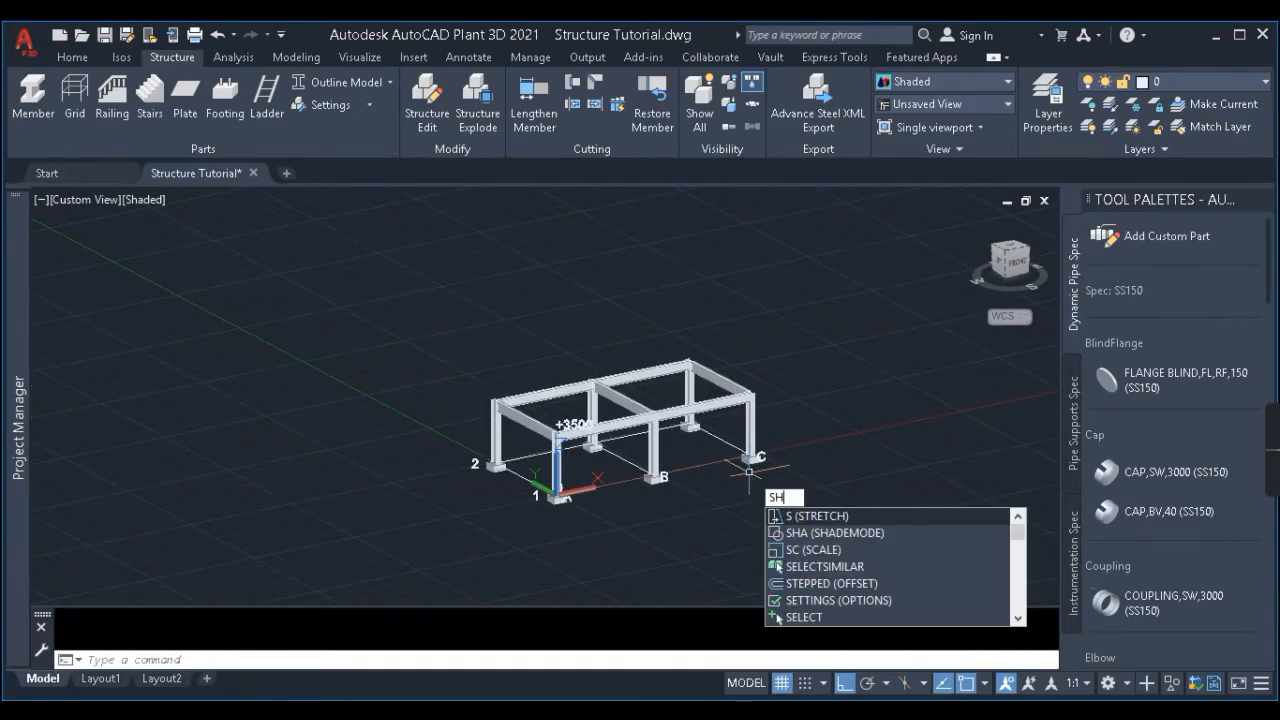
pyautogui.press('Return')
pyautogui.write('2')
pyautogui.press('Return')
pyautogui.scroll(4, 752, 468)
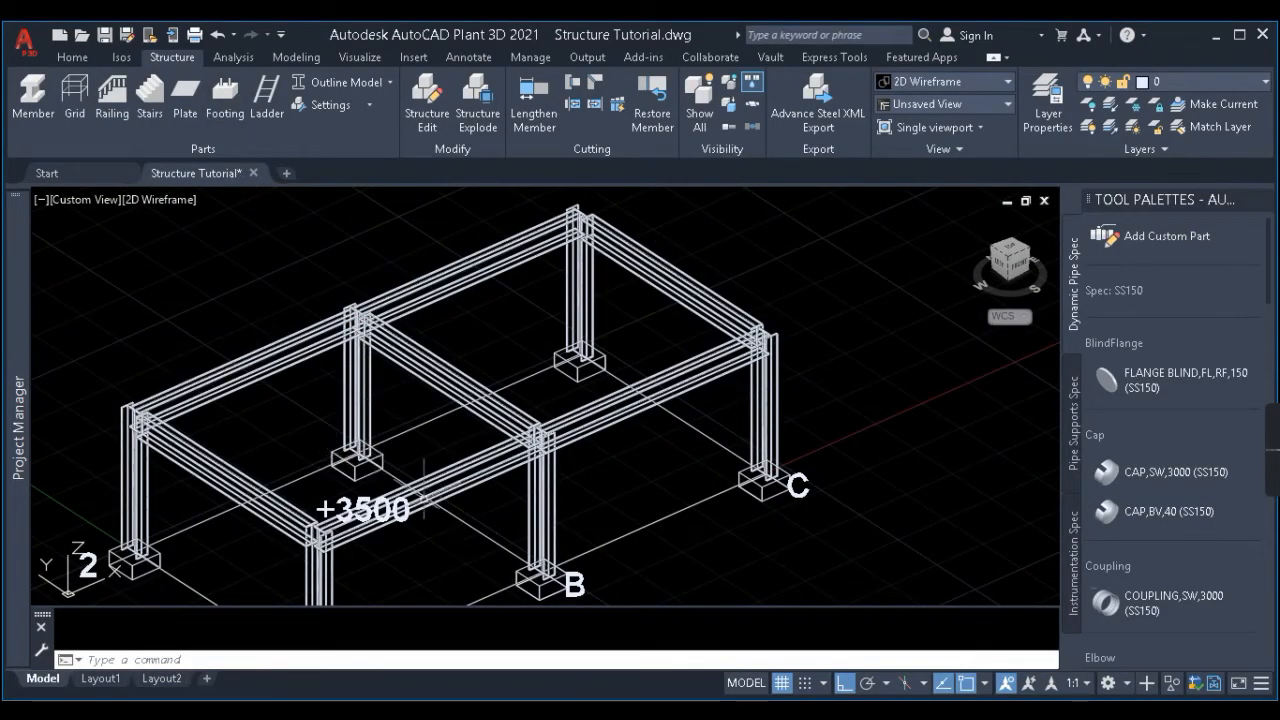
pyautogui.scroll(-2, 664, 293)
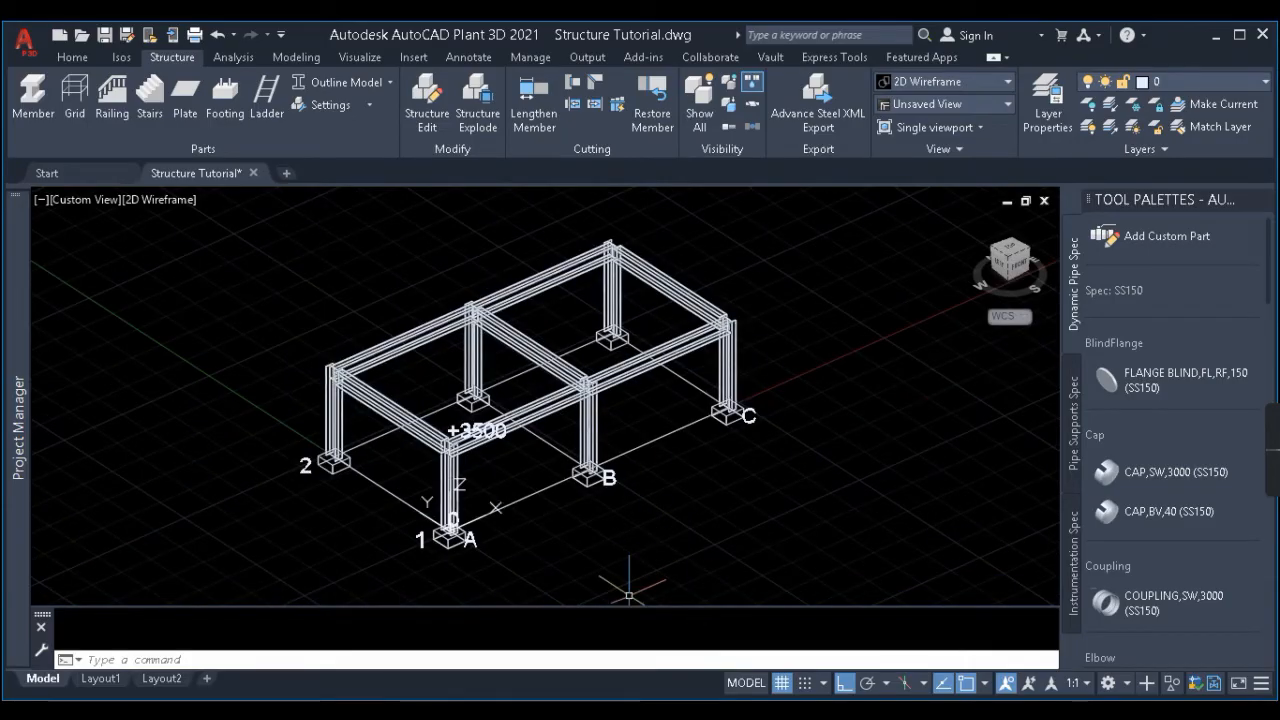
# View the reference photos of checkered steel plate and floor grating in Windows Photo Viewer, returning to the drawing.
pyautogui.moveTo(657, 712)
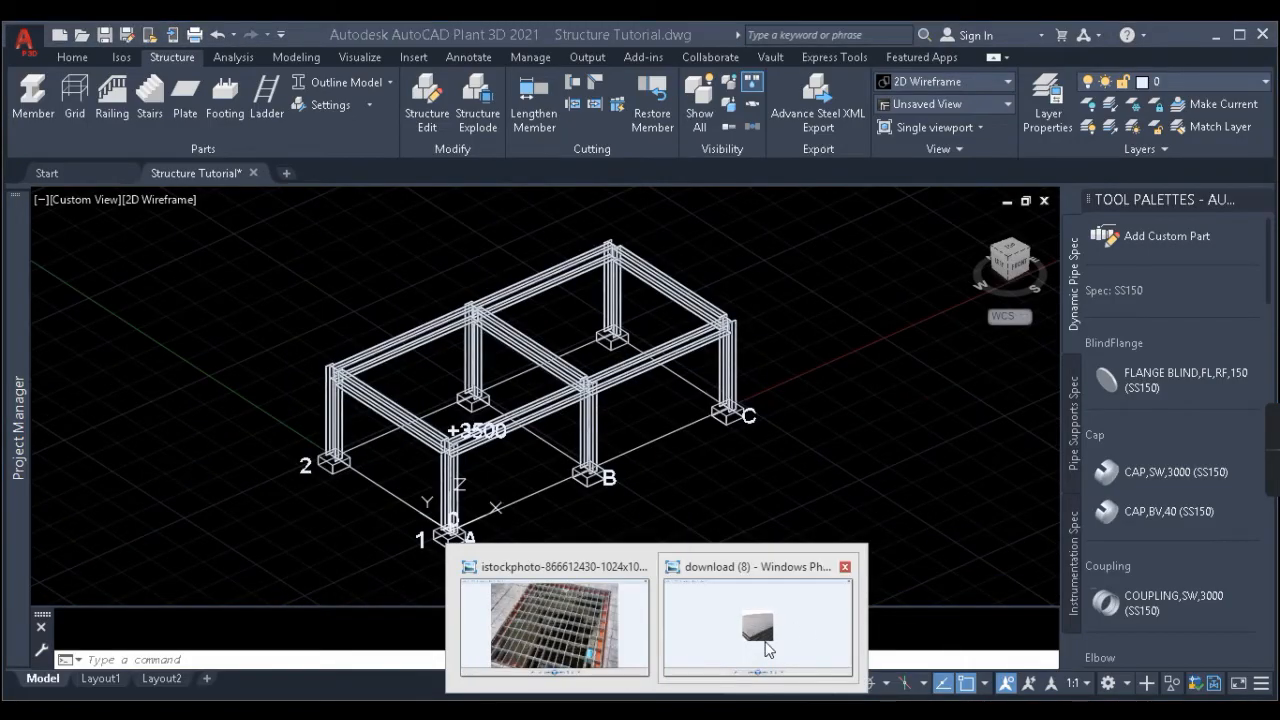
pyautogui.click(767, 648)
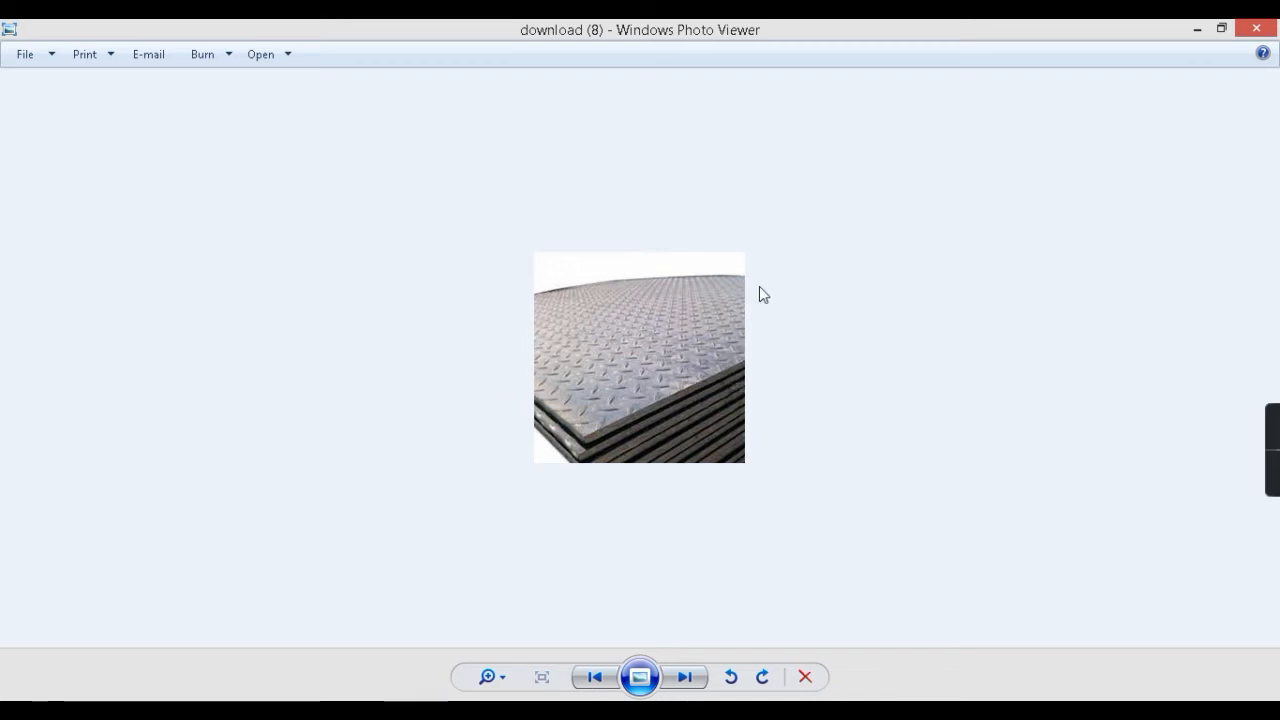
pyautogui.click(1202, 30)
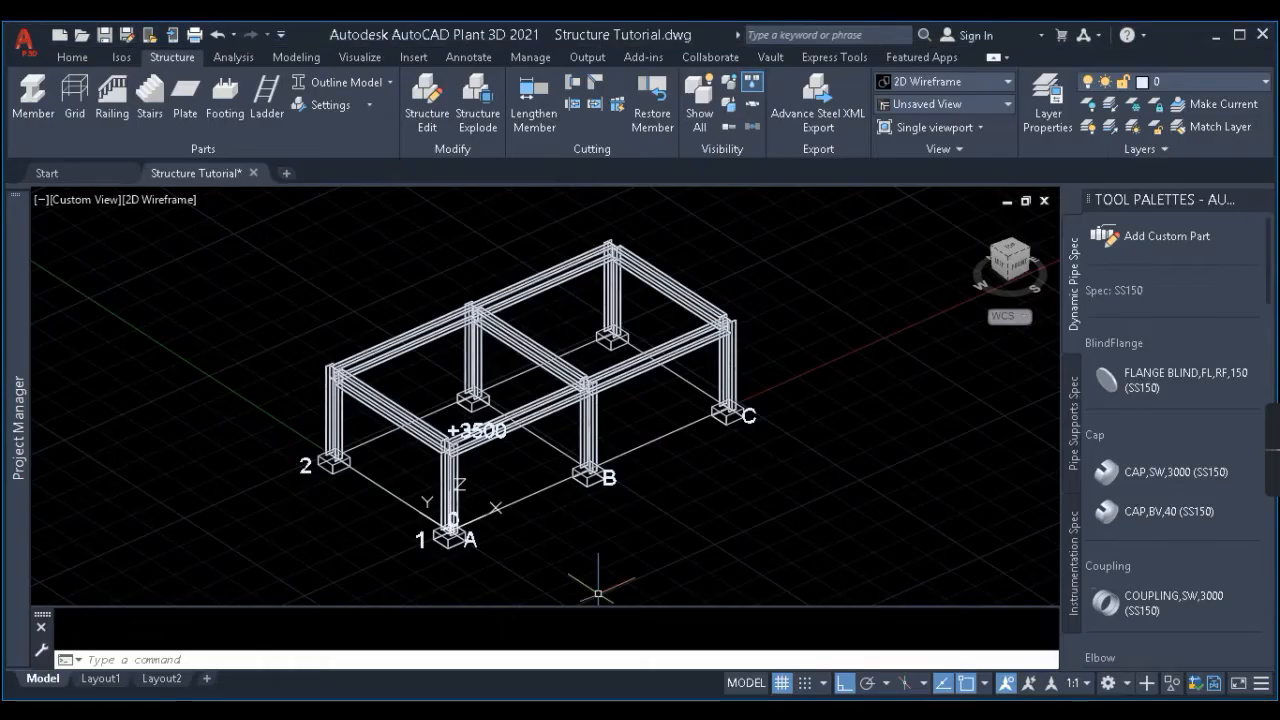
pyautogui.click(550, 625)
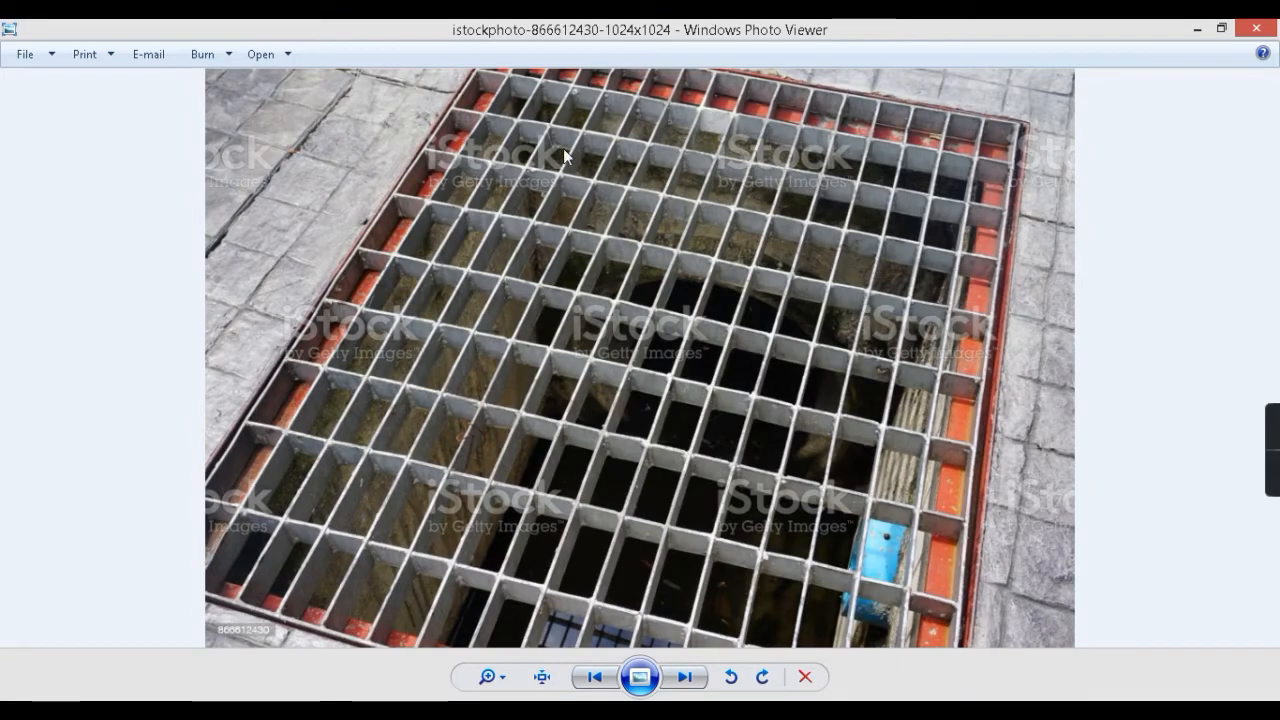
pyautogui.click(1256, 29)
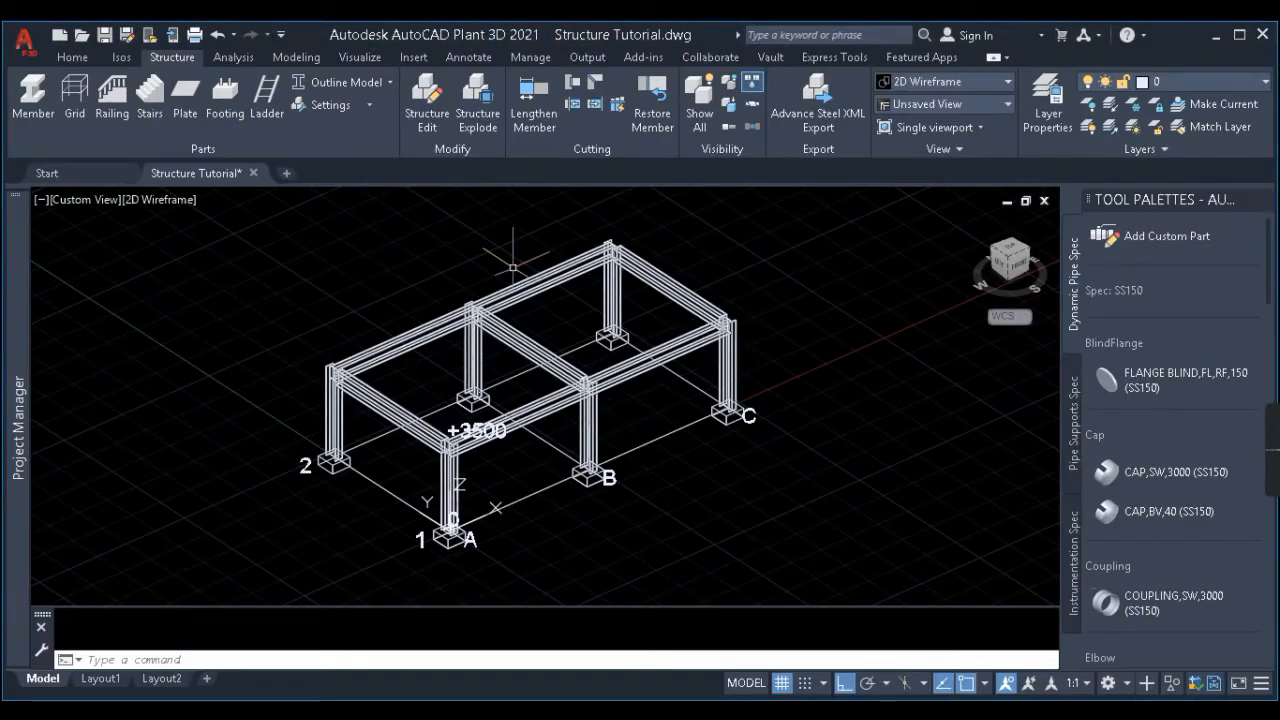
# Start creating a plate or grating and set the type to Plate.
pyautogui.click(186, 100)
pyautogui.moveTo(572, 204); pyautogui.dragTo(316, 93)
pyautogui.click(288, 147)
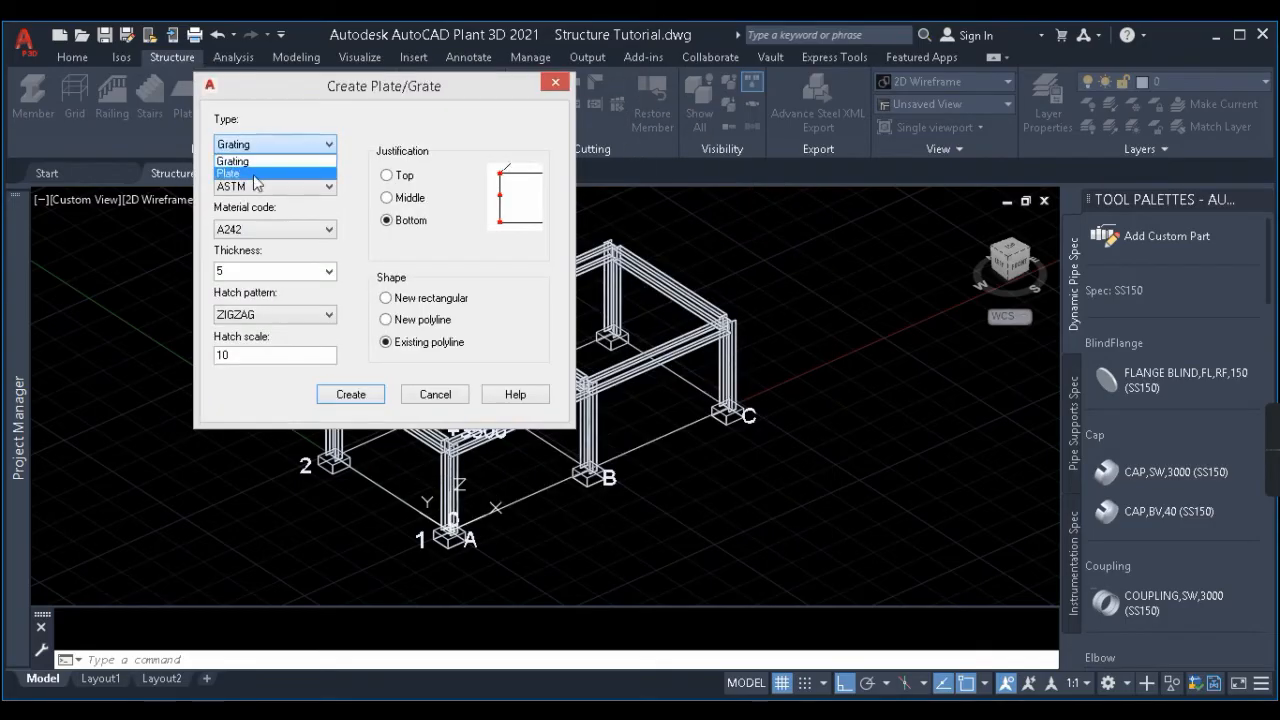
pyautogui.click(256, 175)
pyautogui.click(260, 146)
pyautogui.click(257, 161)
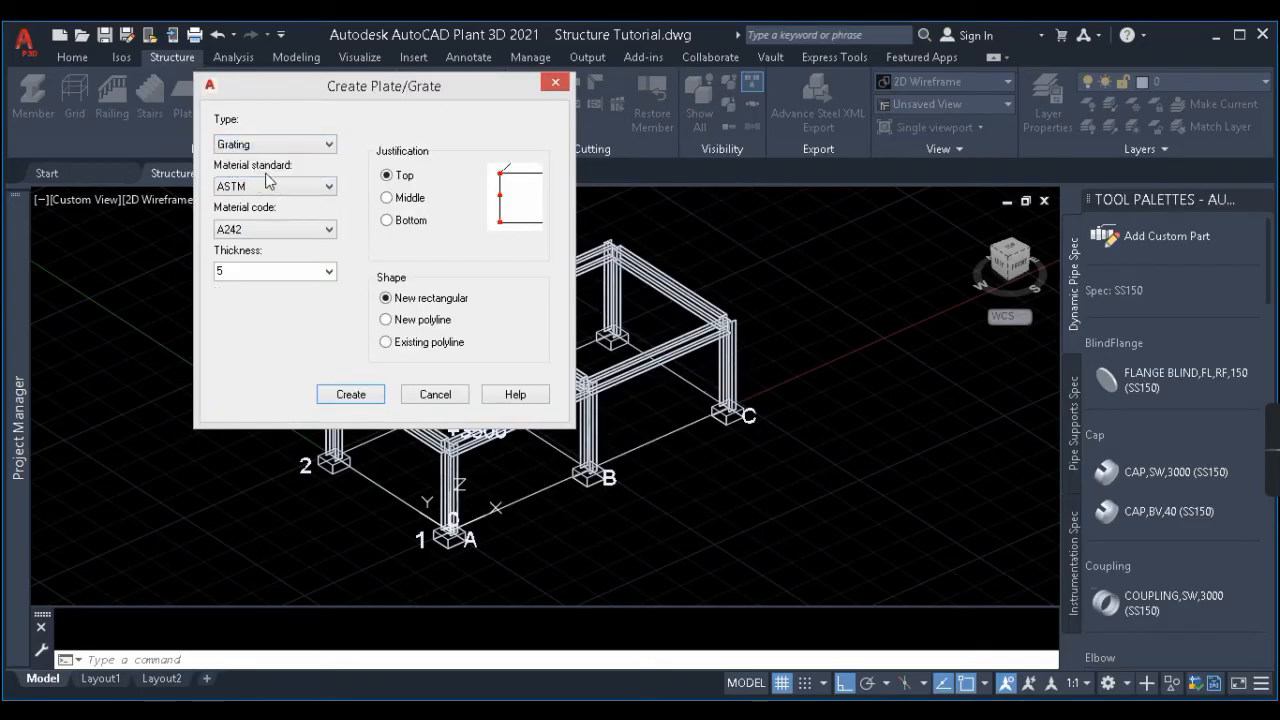
pyautogui.click(288, 147)
pyautogui.click(267, 174)
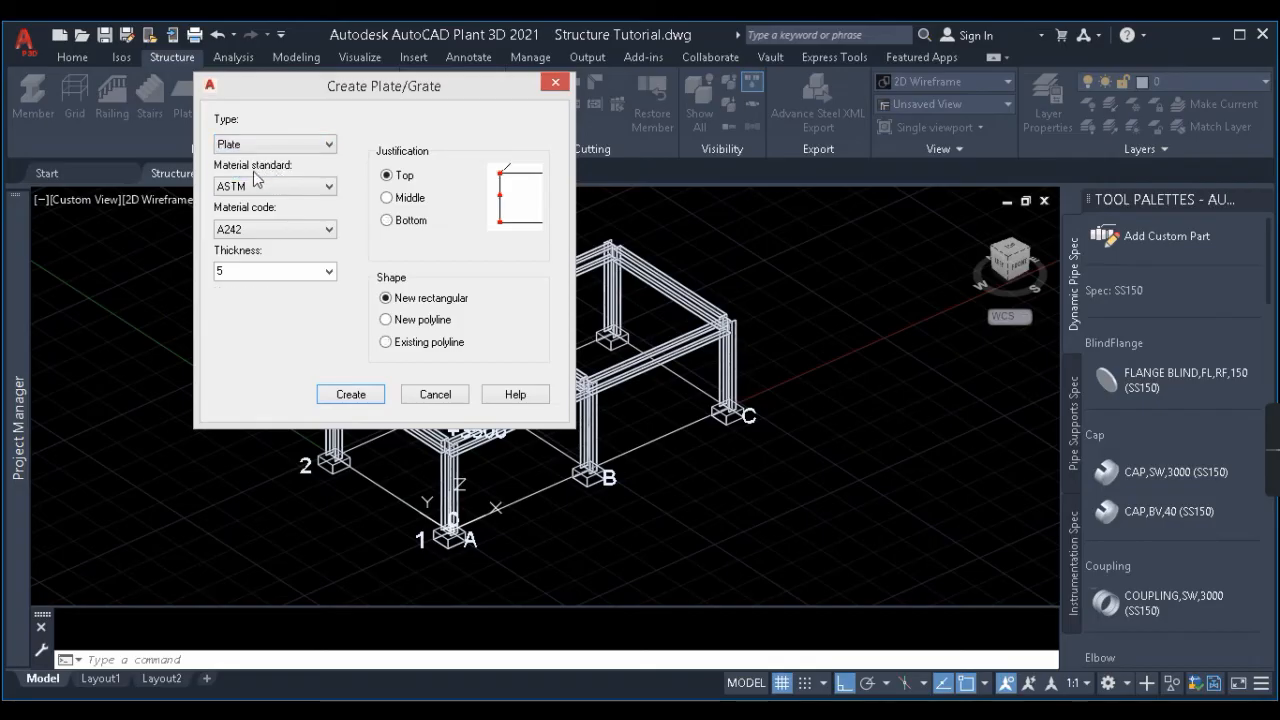
# Keep material standard ASTM and code A242 for the plate, and set its thickness to 10.
pyautogui.click(303, 184)
pyautogui.click(304, 184)
pyautogui.click(306, 185)
pyautogui.click(306, 185)
pyautogui.click(281, 230)
pyautogui.click(281, 228)
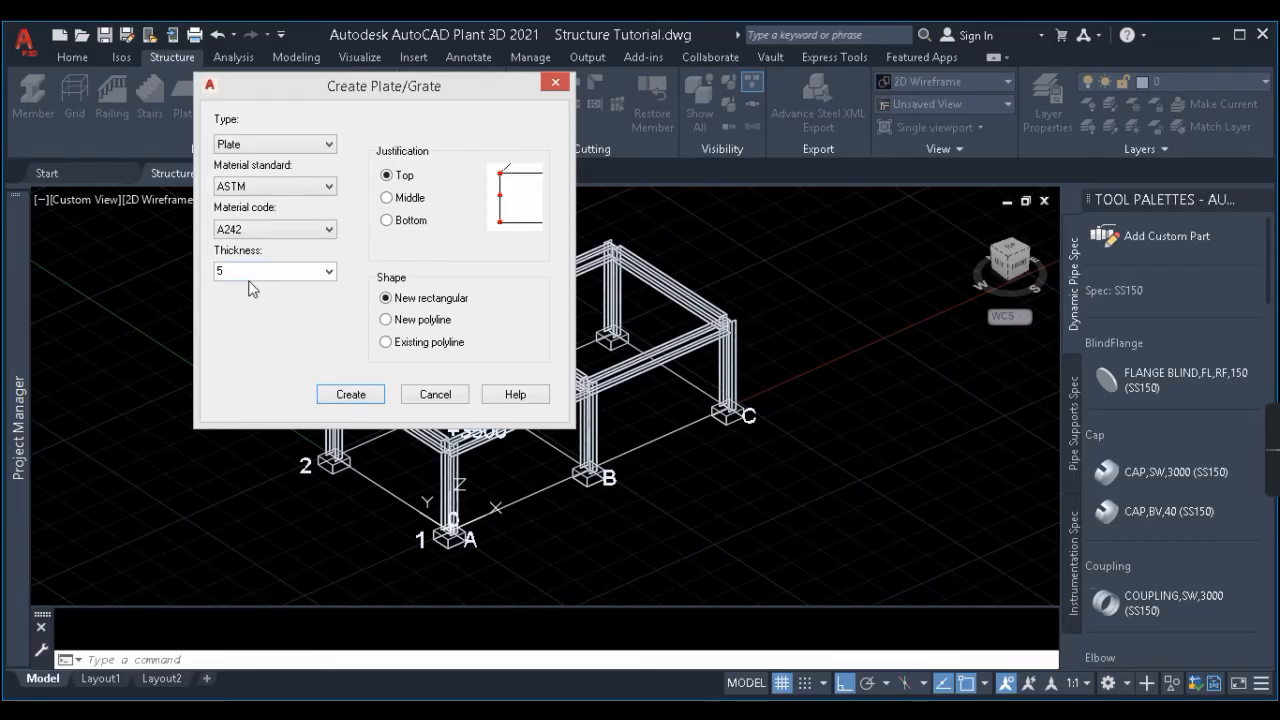
pyautogui.click(329, 274)
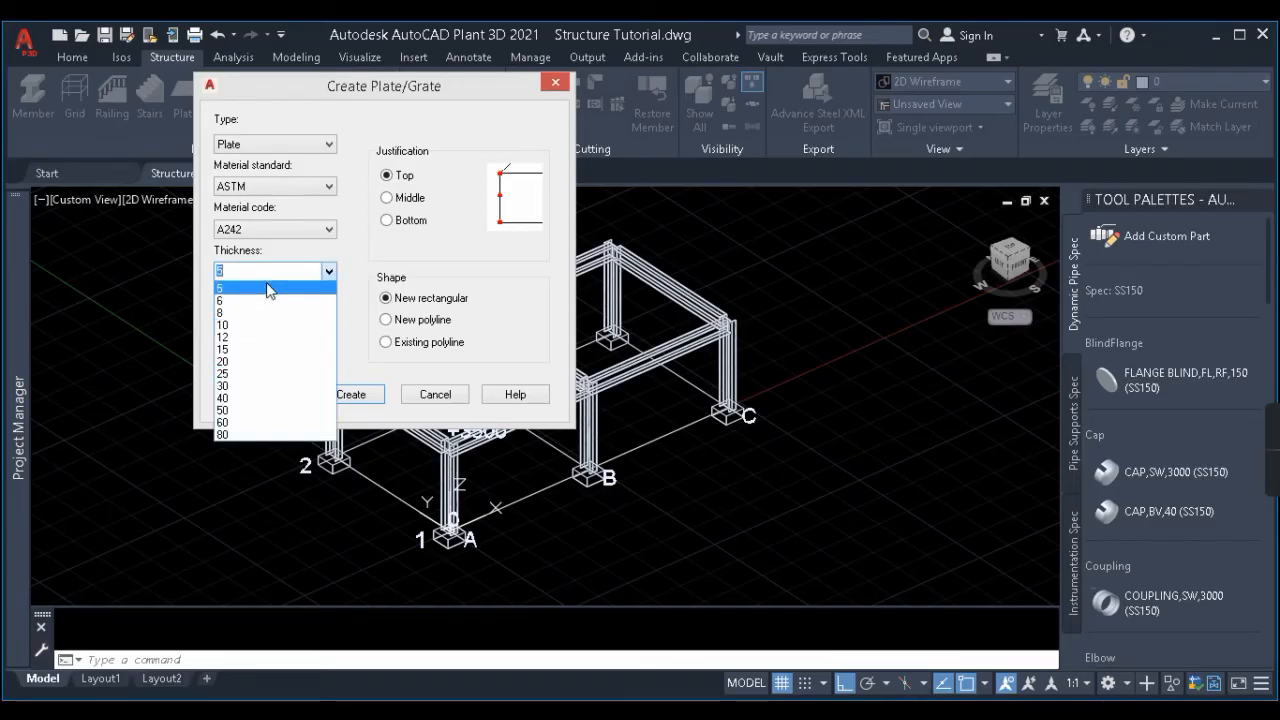
pyautogui.click(224, 325)
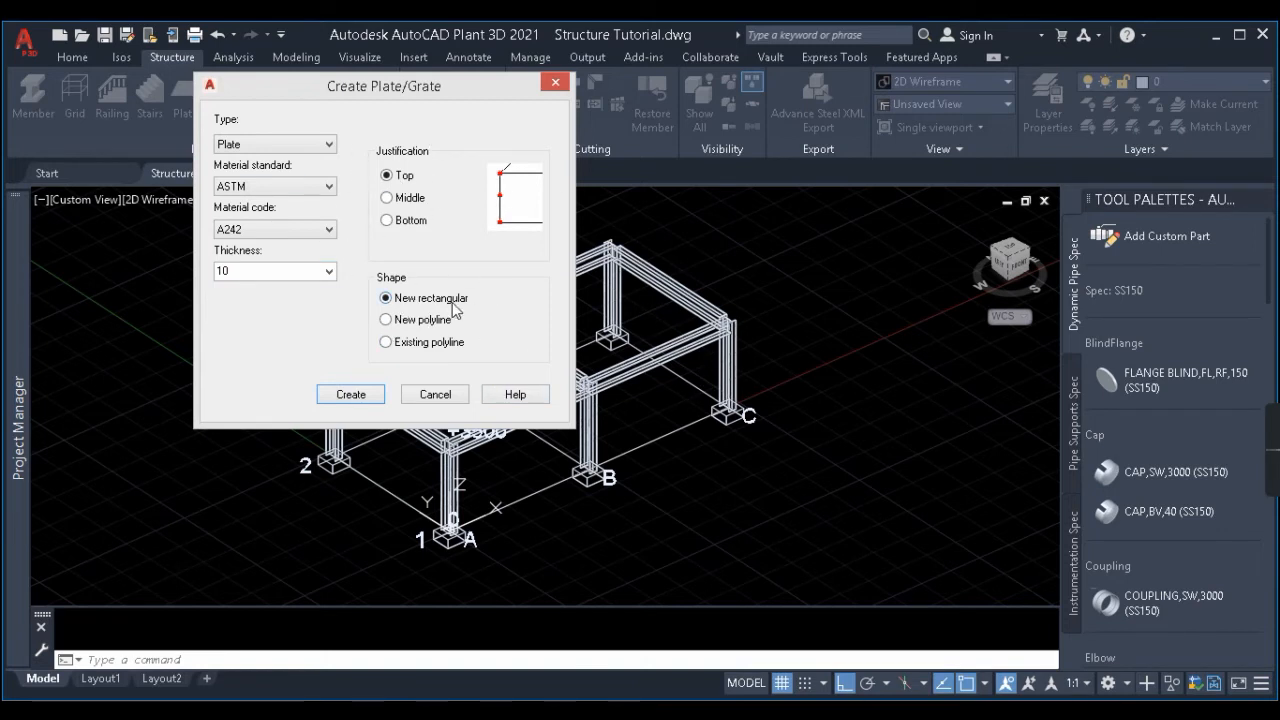
# Create a new rectangular plate with top justification, drawn freehand in the empty area beyond grid line C.
pyautogui.click(350, 392)
pyautogui.scroll(-5, 86, 277)
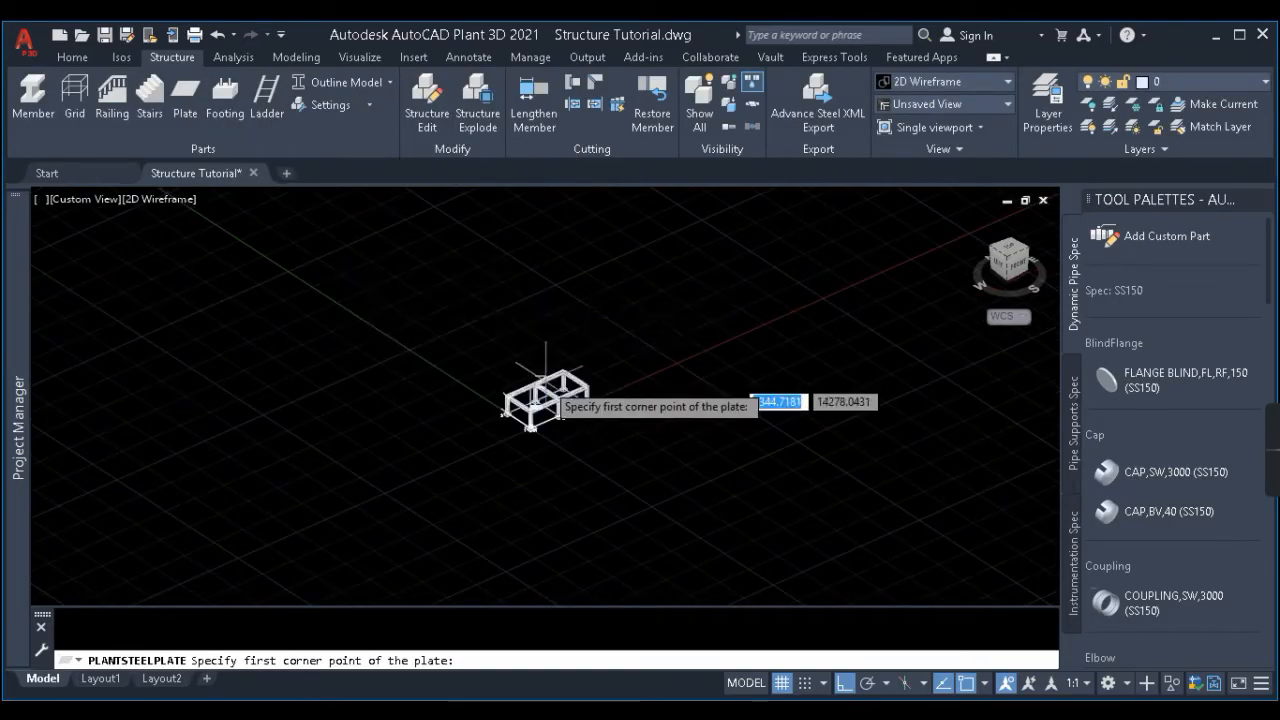
pyautogui.scroll(4, 630, 405)
pyautogui.click(584, 299)
pyautogui.click(845, 412)
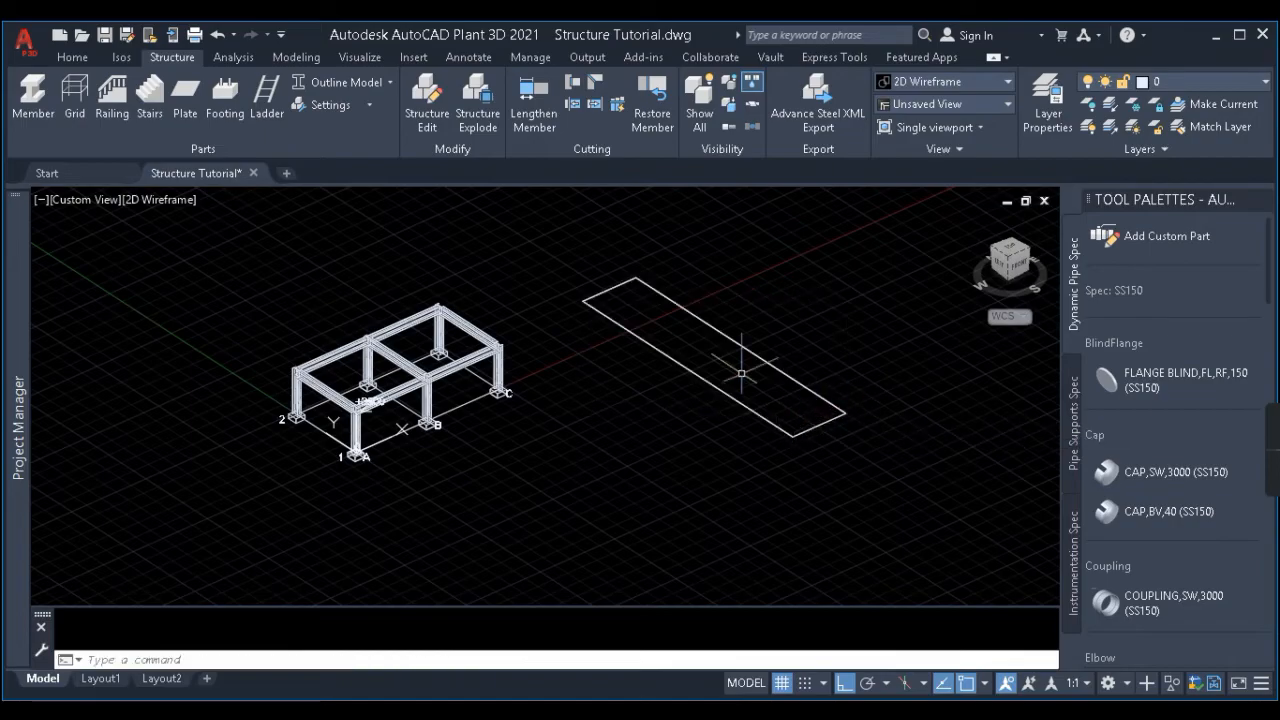
# Switch the visual style to Shaded to display the plate as a solid surface.
pyautogui.scroll(3, 741, 373)
pyautogui.write('sha')
pyautogui.press('Return')
pyautogui.write('s')
pyautogui.press('Return')
# Delete the rectangular plate beside the frame.
pyautogui.scroll(-2, 570, 267)
pyautogui.moveTo(596, 264)
pyautogui.mouseDown()
pyautogui.moveTo(600, 340)
pyautogui.moveTo(622, 327)
pyautogui.mouseUp()
pyautogui.press('Delete')
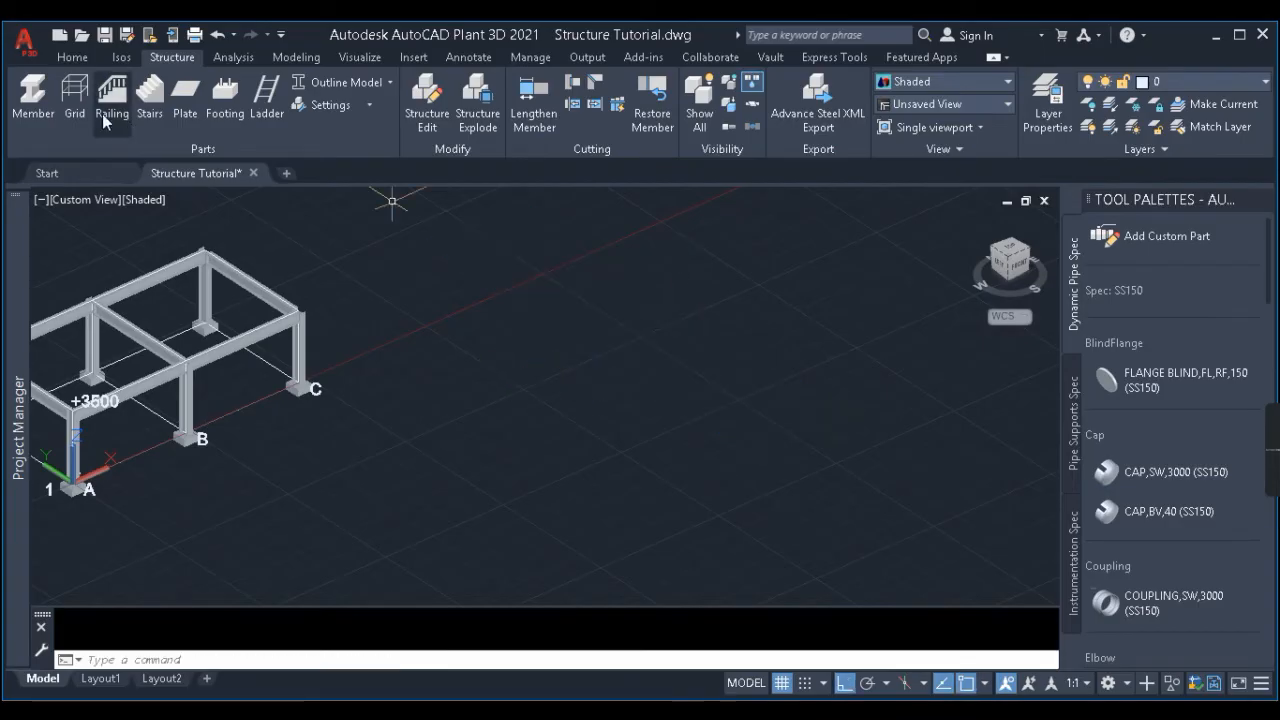
# Create a 10 thick plate from a new polyline, drawing an irregular stepped outline beyond grid line C.
pyautogui.click(185, 100)
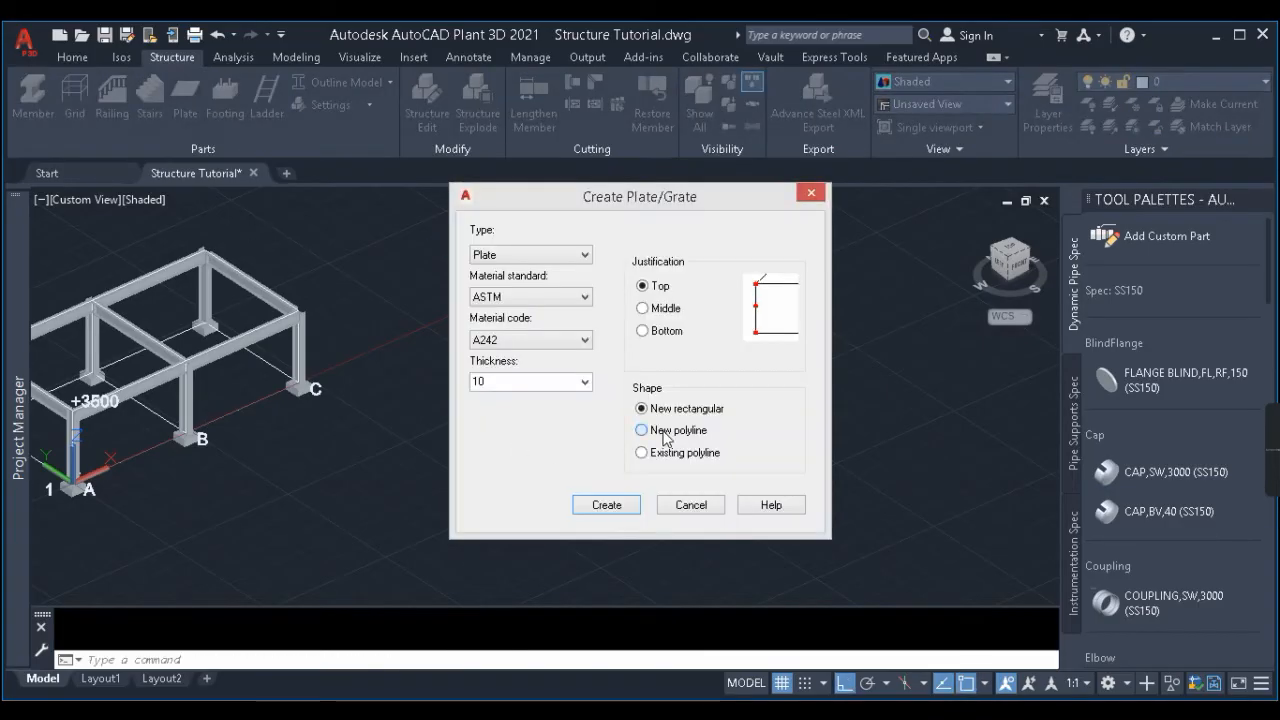
pyautogui.click(595, 505)
pyautogui.click(453, 362)
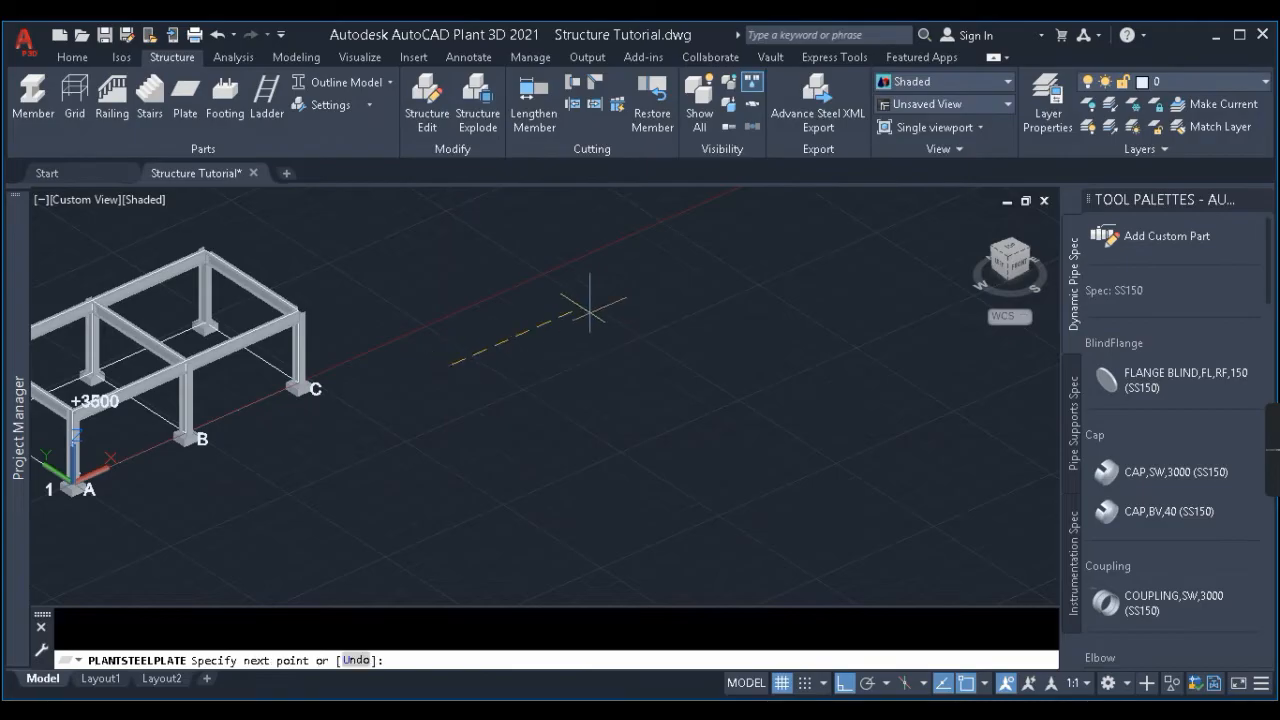
pyautogui.click(570, 313)
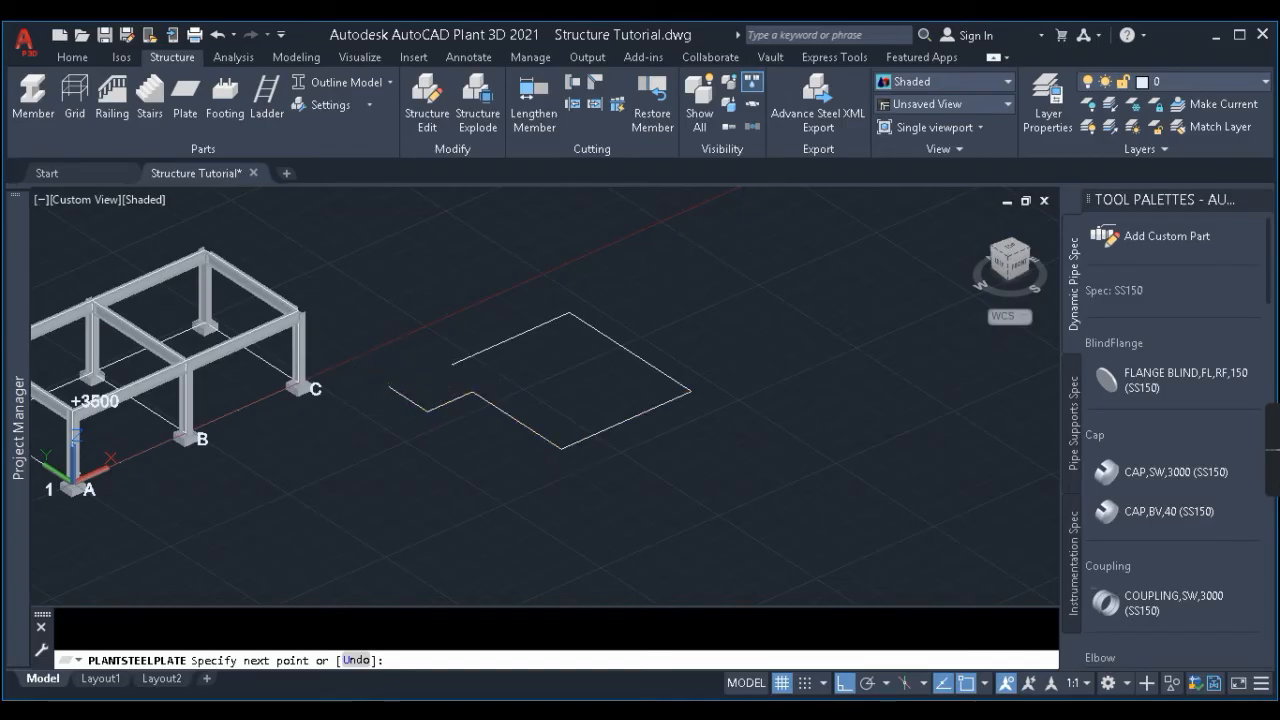
pyautogui.scroll(2, 464, 370)
pyautogui.click(434, 352)
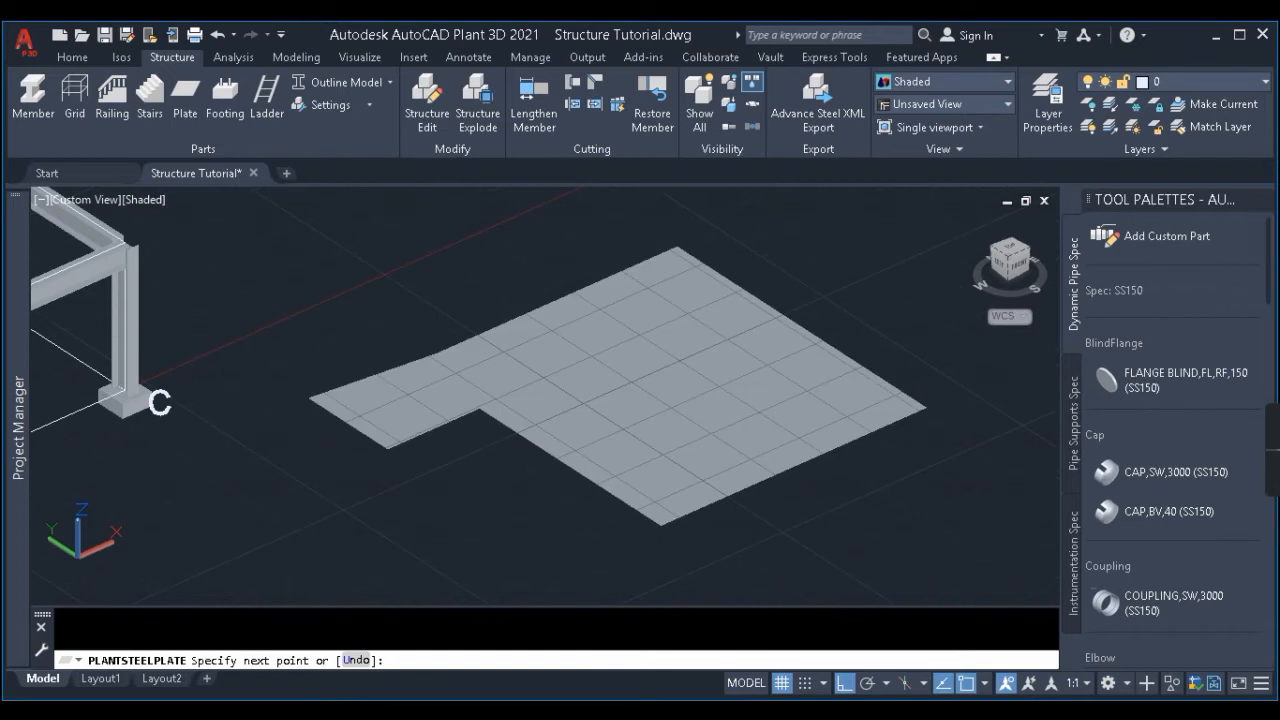
# Delete the irregular polyline plate beside the frame.
pyautogui.scroll(-3, 550, 334)
pyautogui.keyDown('shift'); pyautogui.moveTo(609, 451); pyautogui.dragTo(603, 422, button='middle'); pyautogui.keyUp('shift')
pyautogui.click(603, 422)
pyautogui.press('Delete')
# Draw a freehand rectangle on the ground plane in the empty area beyond grid line C.
pyautogui.write('rec')
pyautogui.press('Return')
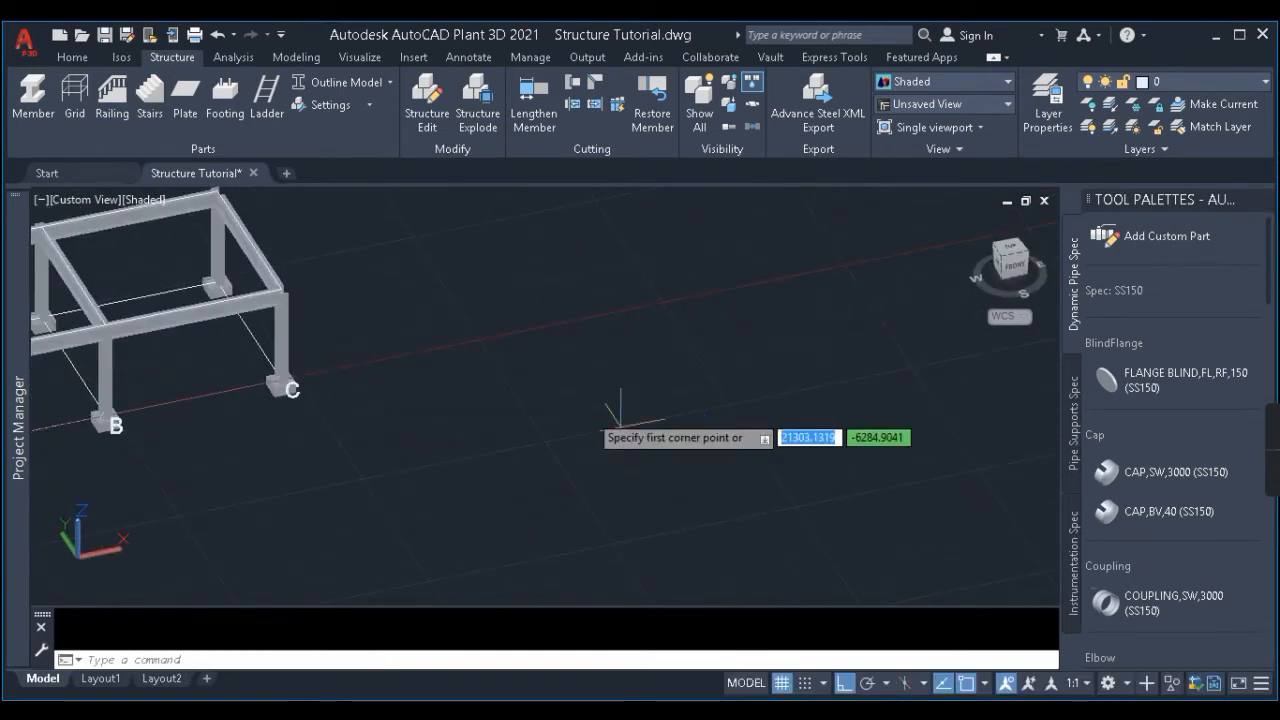
pyautogui.click(460, 356)
pyautogui.click(711, 460)
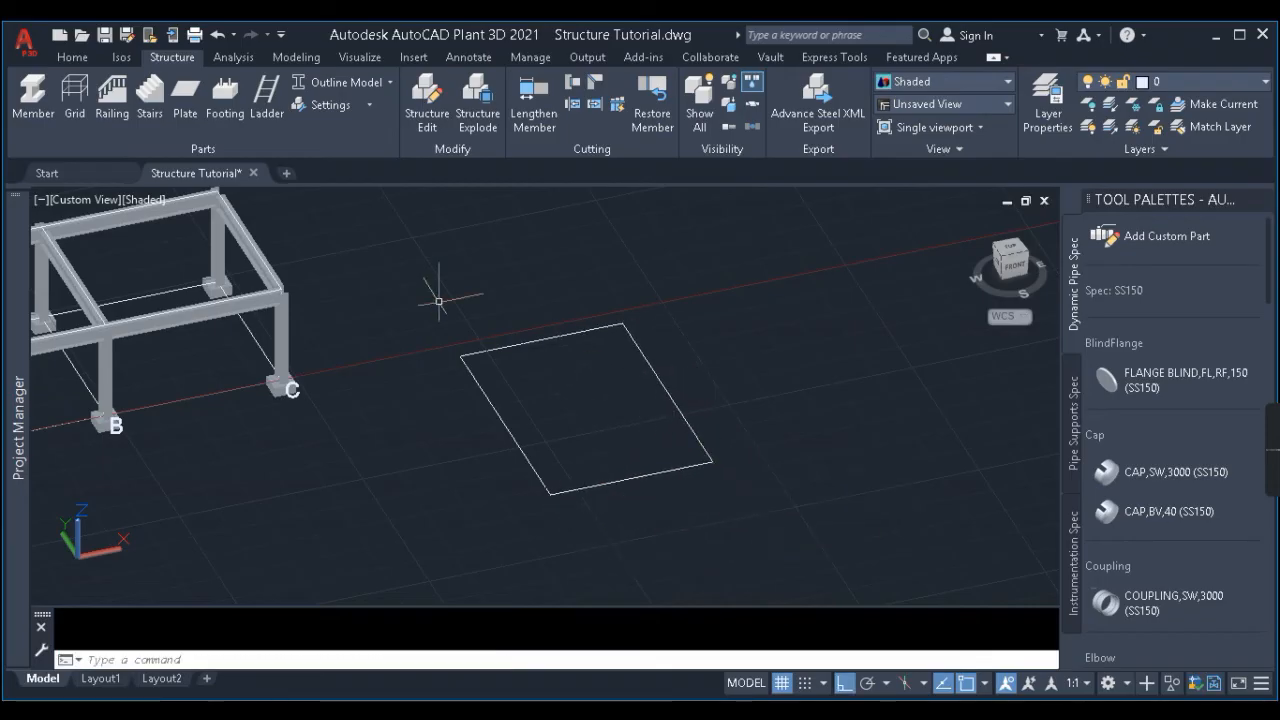
# Create a 10 thick ASTM A242 plate from the existing rectangular polyline beyond grid line C.
pyautogui.click(185, 100)
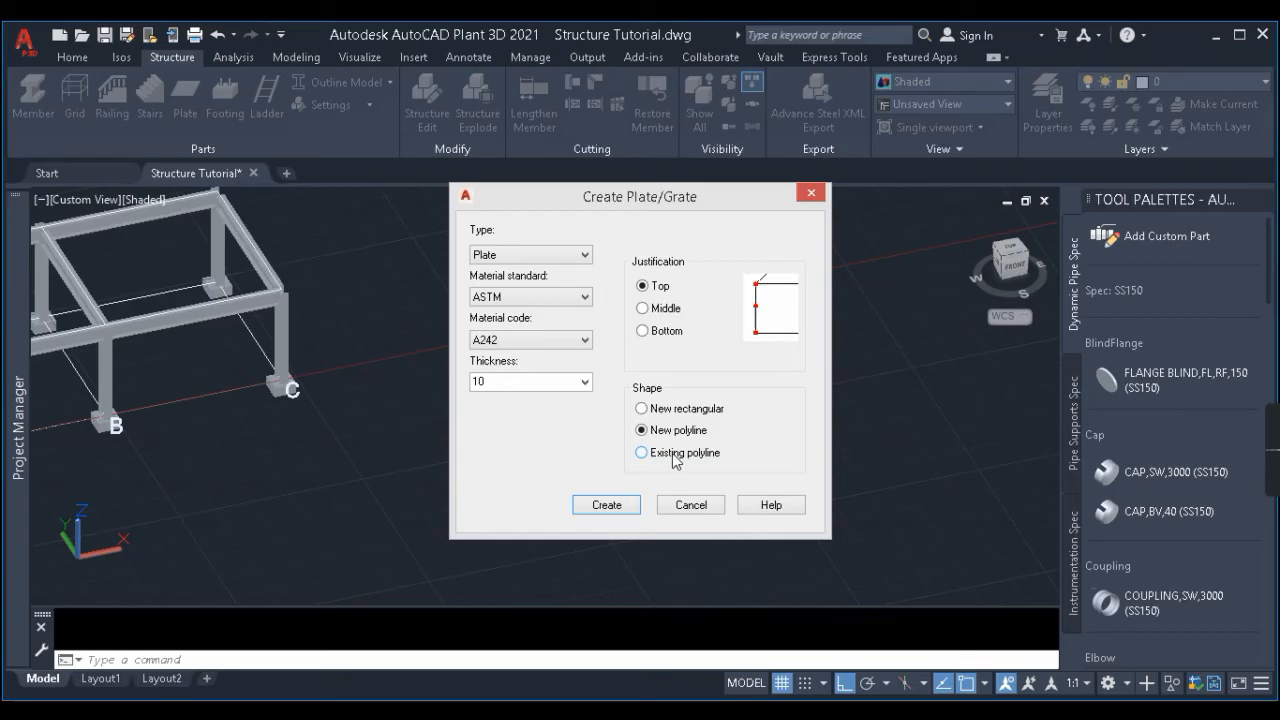
pyautogui.click(607, 508)
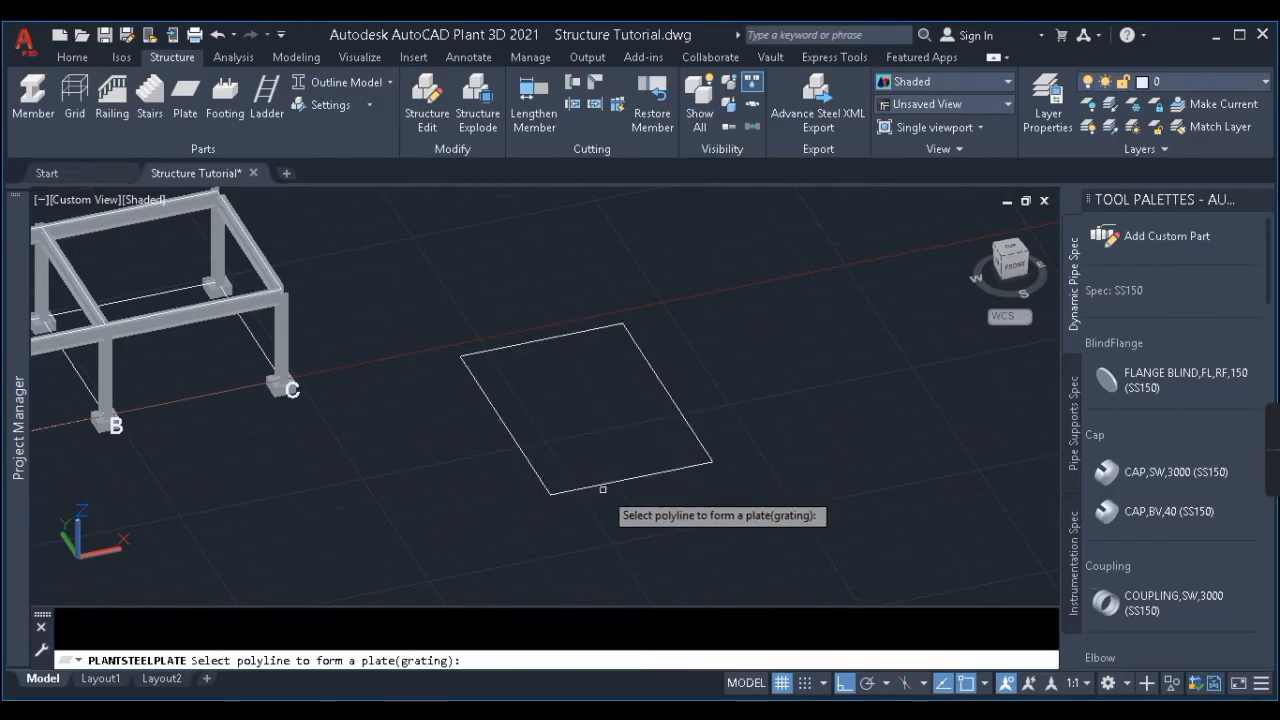
pyautogui.click(603, 482)
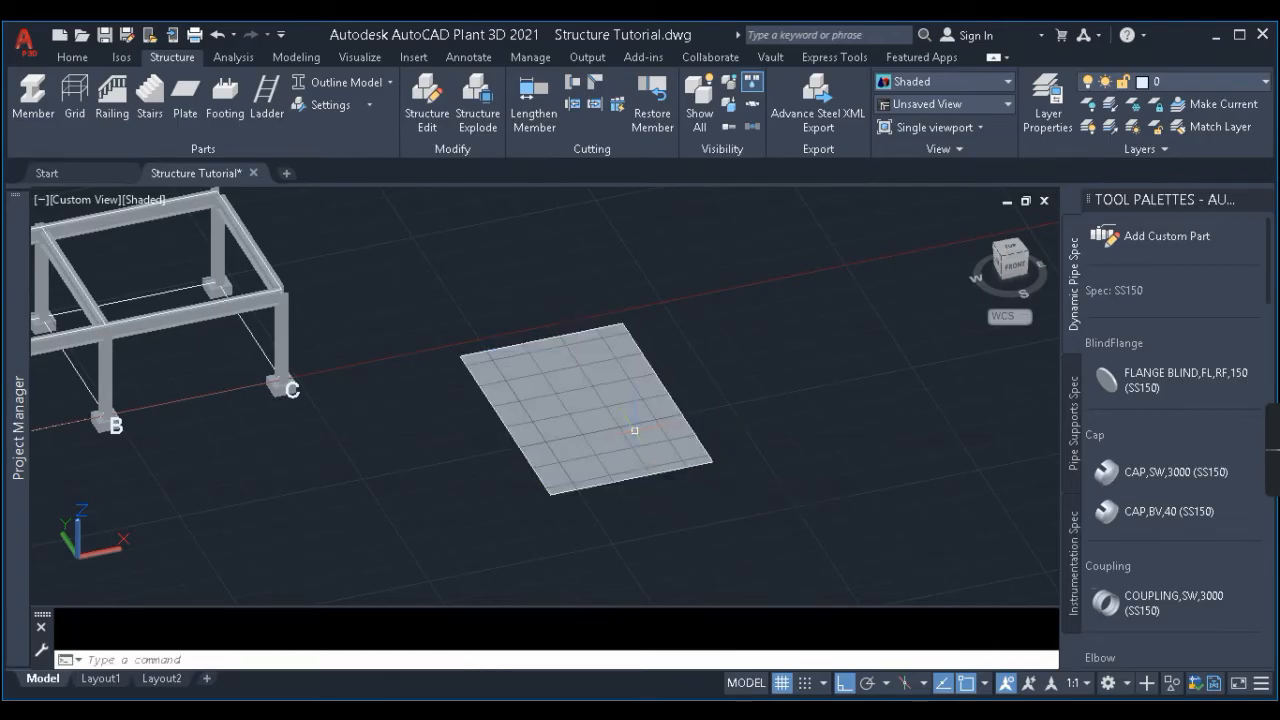
# Remove the plate beyond grid line C together with its source rectangle.
pyautogui.hotkey('ctrl', 'z')
pyautogui.click(649, 356)
pyautogui.click(587, 423)
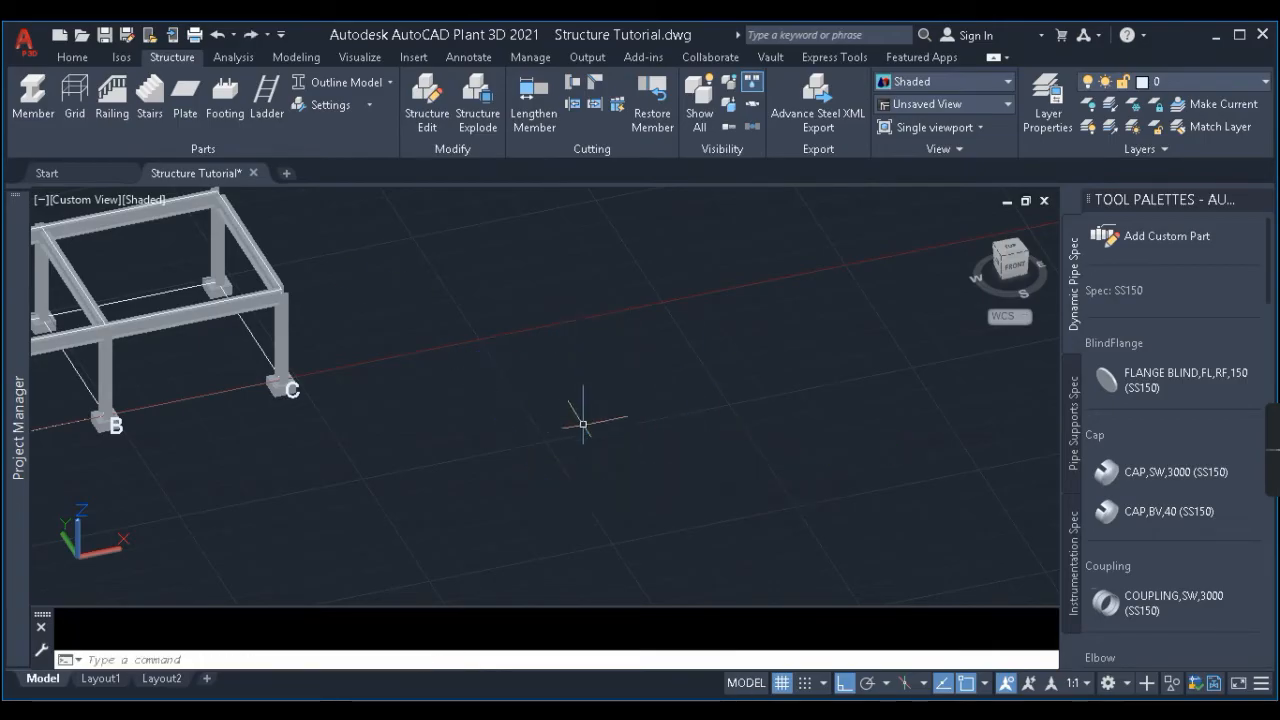
# Create a new rectangular 10 thick plate with top justification over the B–C bay at +3500, from front corner C to the opposite corner at B.
pyautogui.click(188, 100)
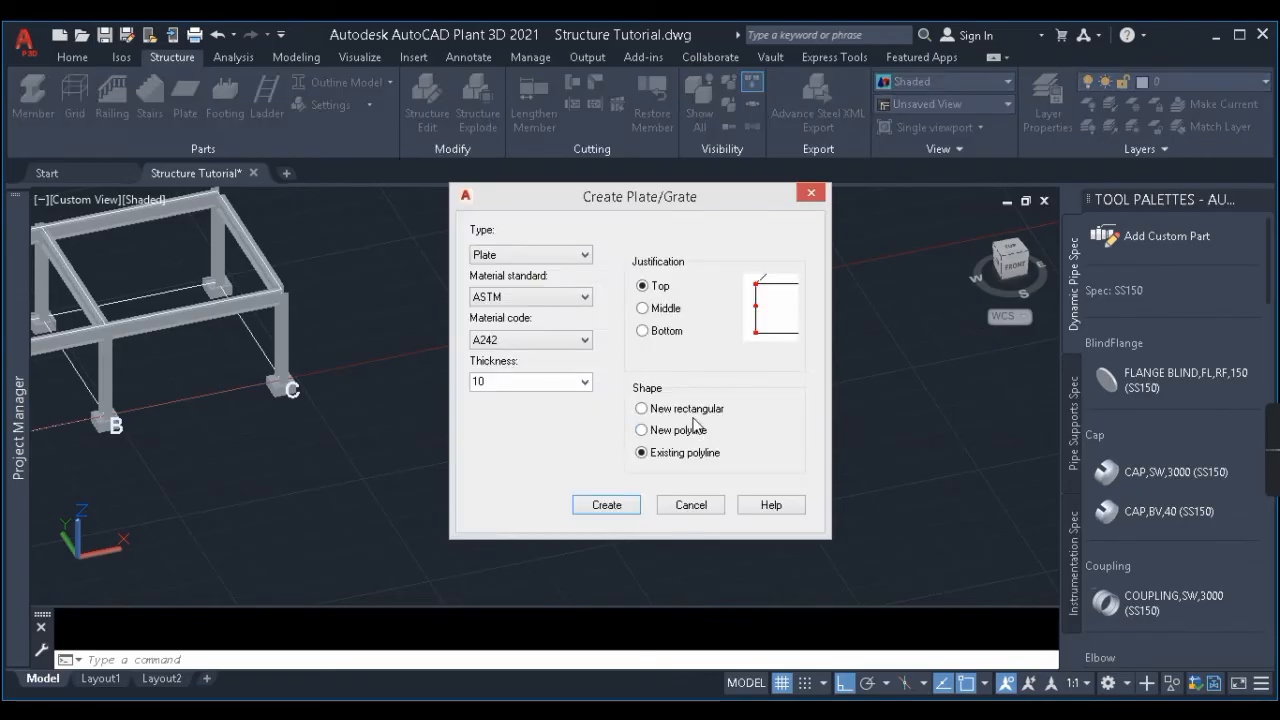
pyautogui.click(642, 409)
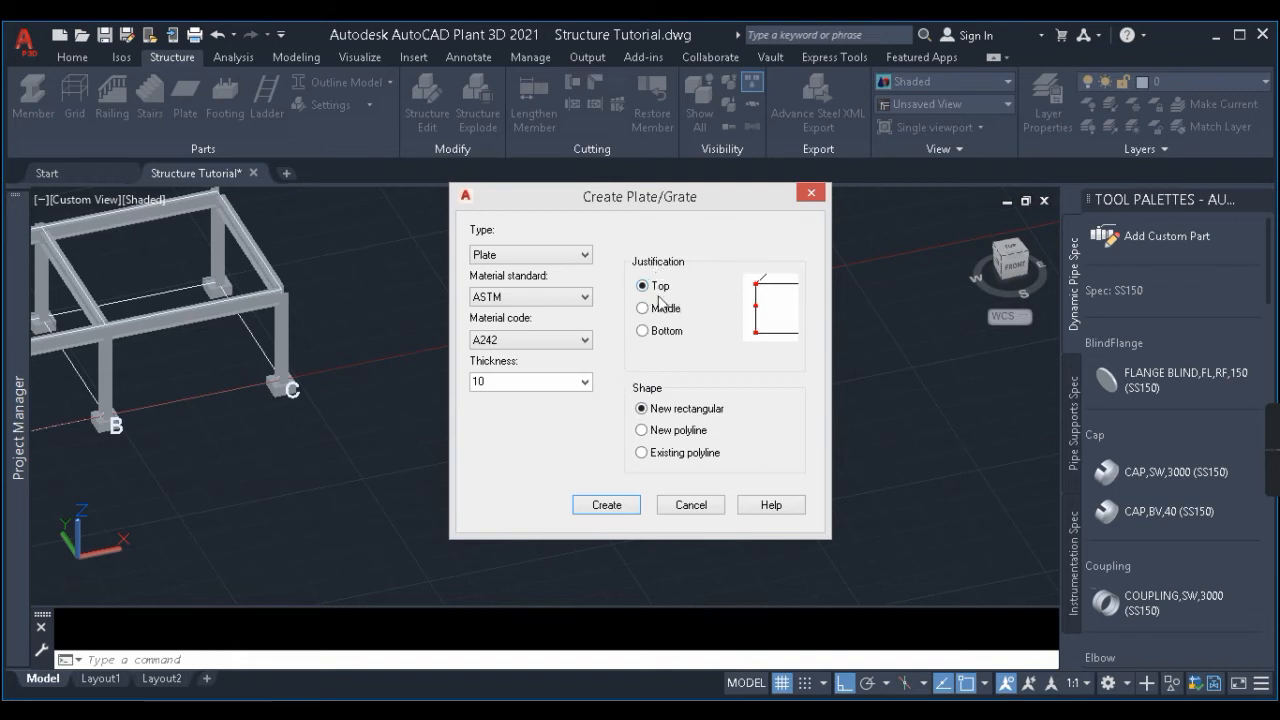
pyautogui.click(607, 505)
pyautogui.scroll(5, 600, 412)
pyautogui.scroll(3, 600, 405)
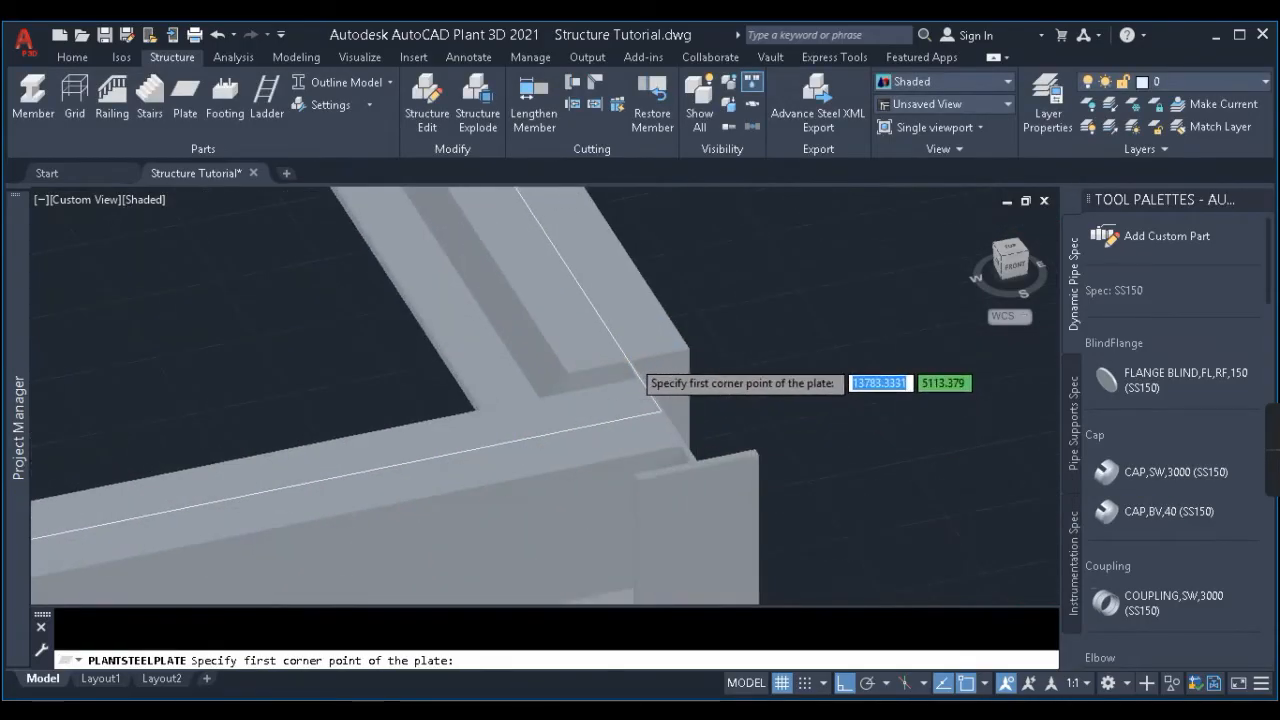
pyautogui.scroll(-2, 632, 360)
pyautogui.scroll(2, 625, 367)
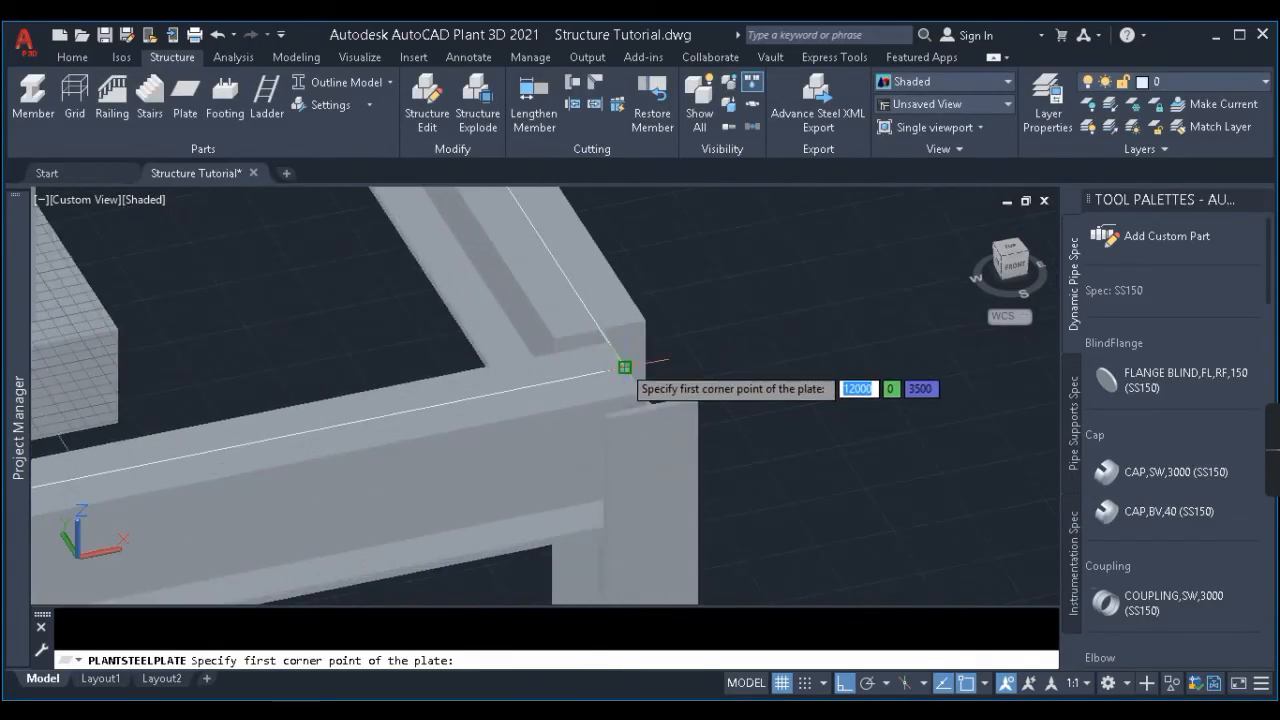
pyautogui.scroll(-5, 624, 367)
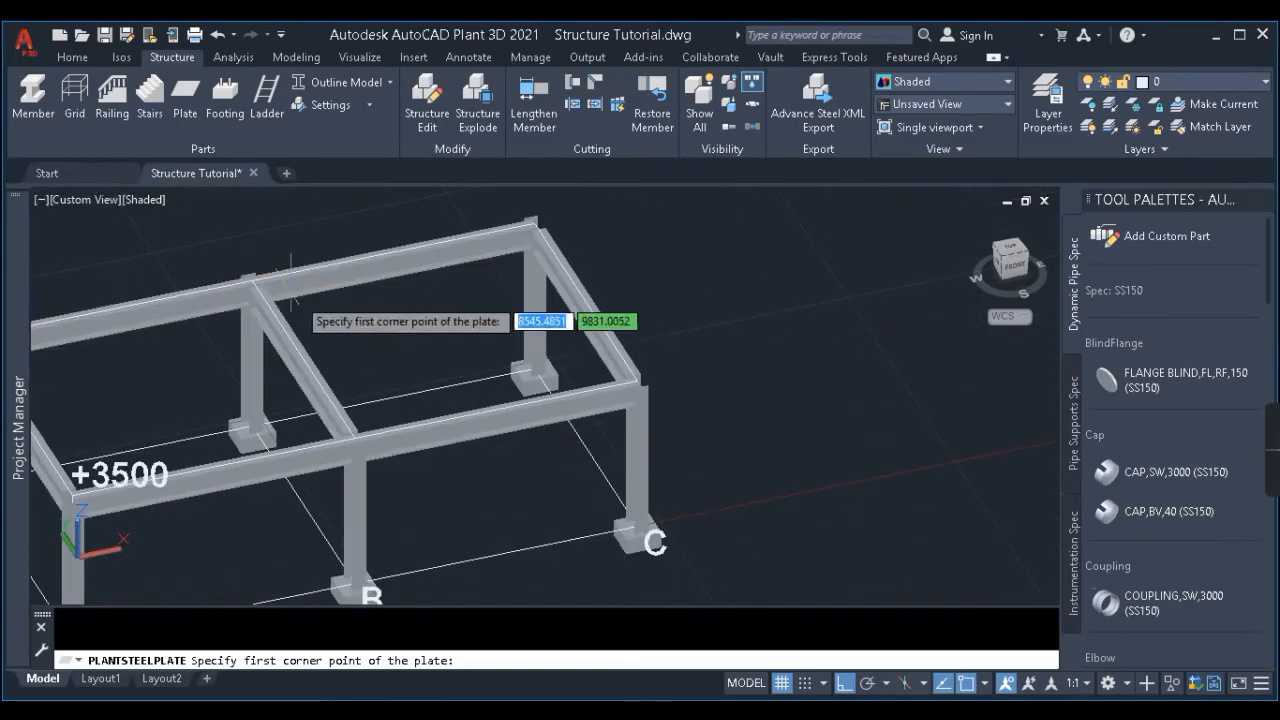
pyautogui.scroll(5, 291, 275)
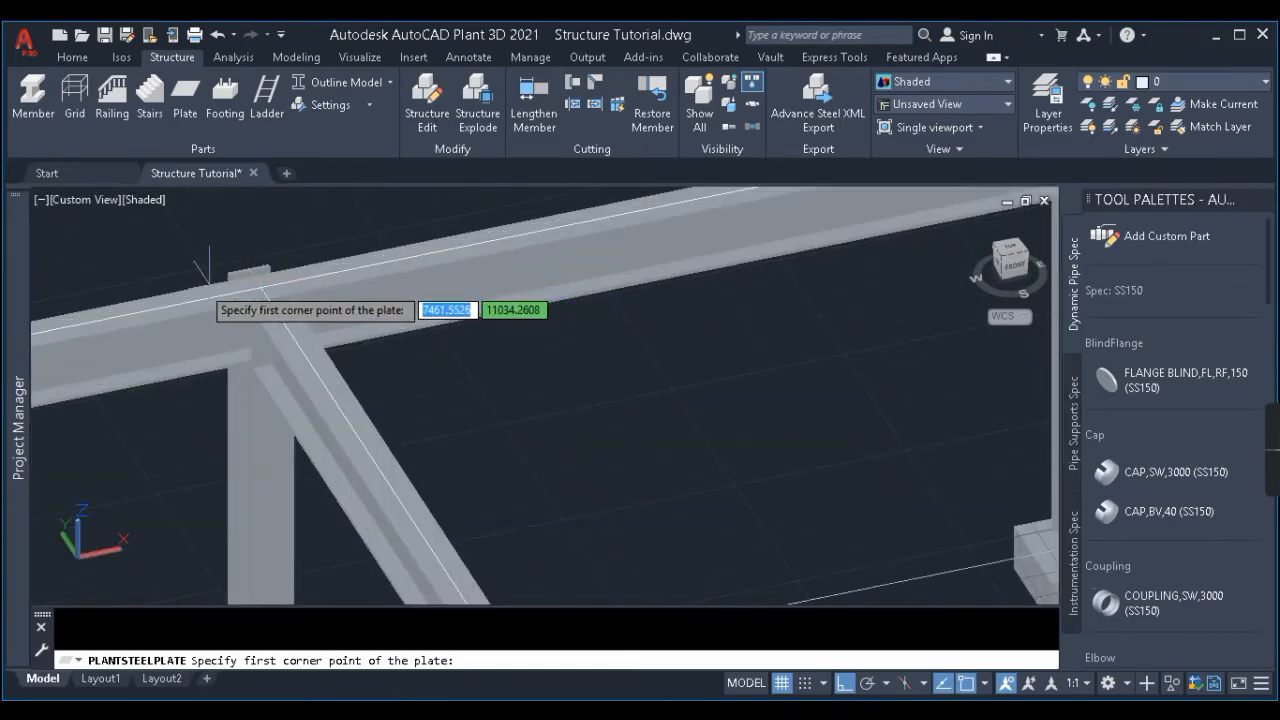
pyautogui.scroll(-5, 557, 429)
pyautogui.scroll(8, 320, 409)
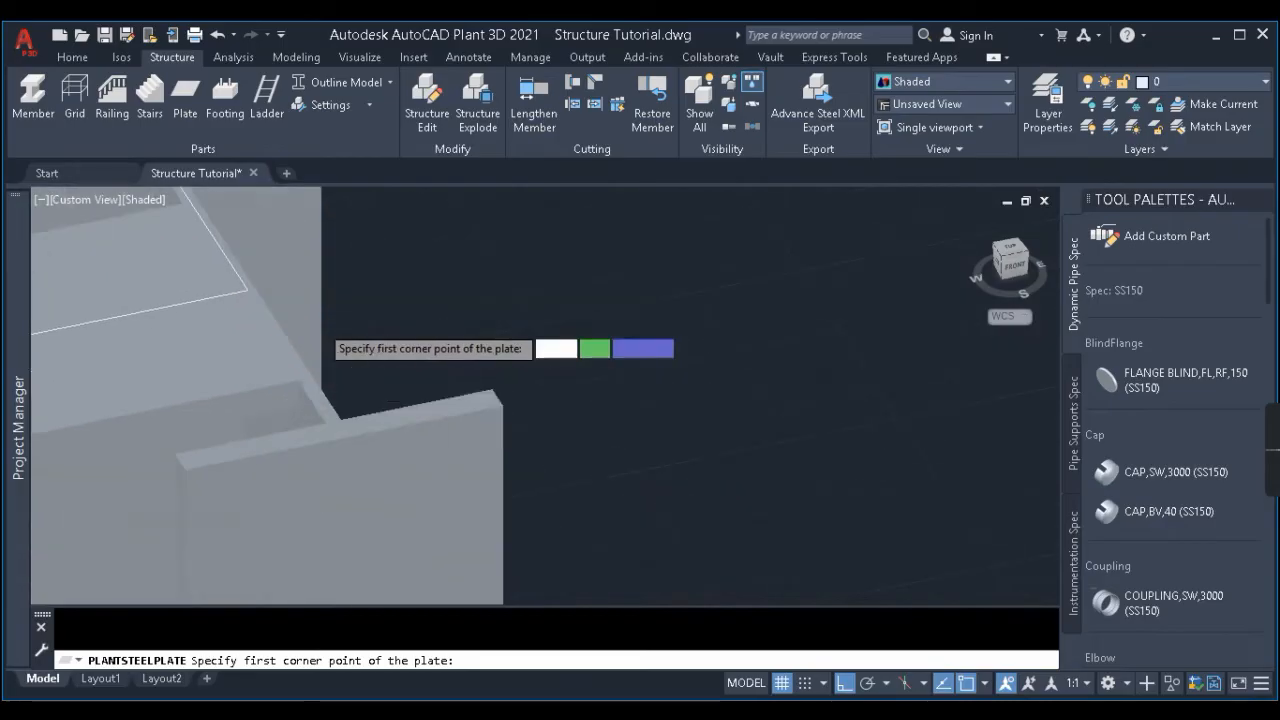
pyautogui.click(247, 290)
pyautogui.scroll(-8, 571, 454)
pyautogui.moveTo(209, 336); pyautogui.dragTo(430, 423, button='middle')
pyautogui.scroll(8, 260, 390)
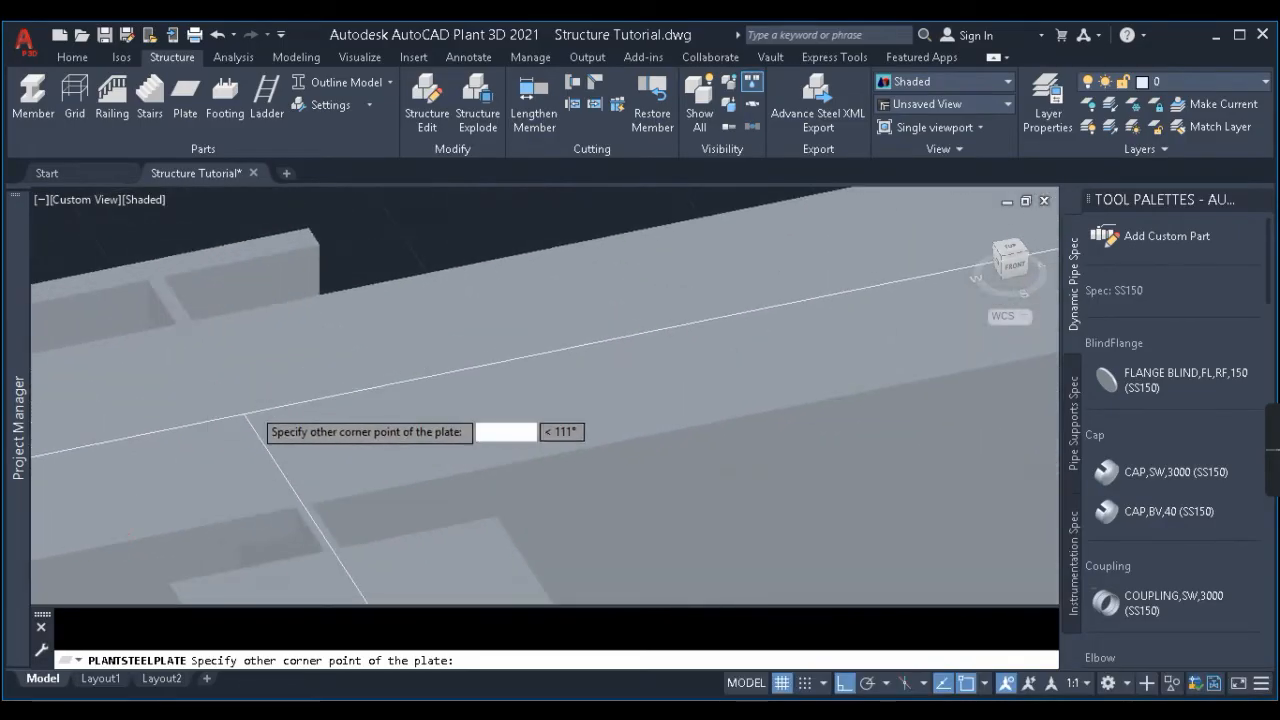
pyautogui.scroll(-4, 334, 446)
pyautogui.click(303, 451)
# Switch the visual style to 2D Wireframe with the whole frame in view.
pyautogui.scroll(5, 303, 451)
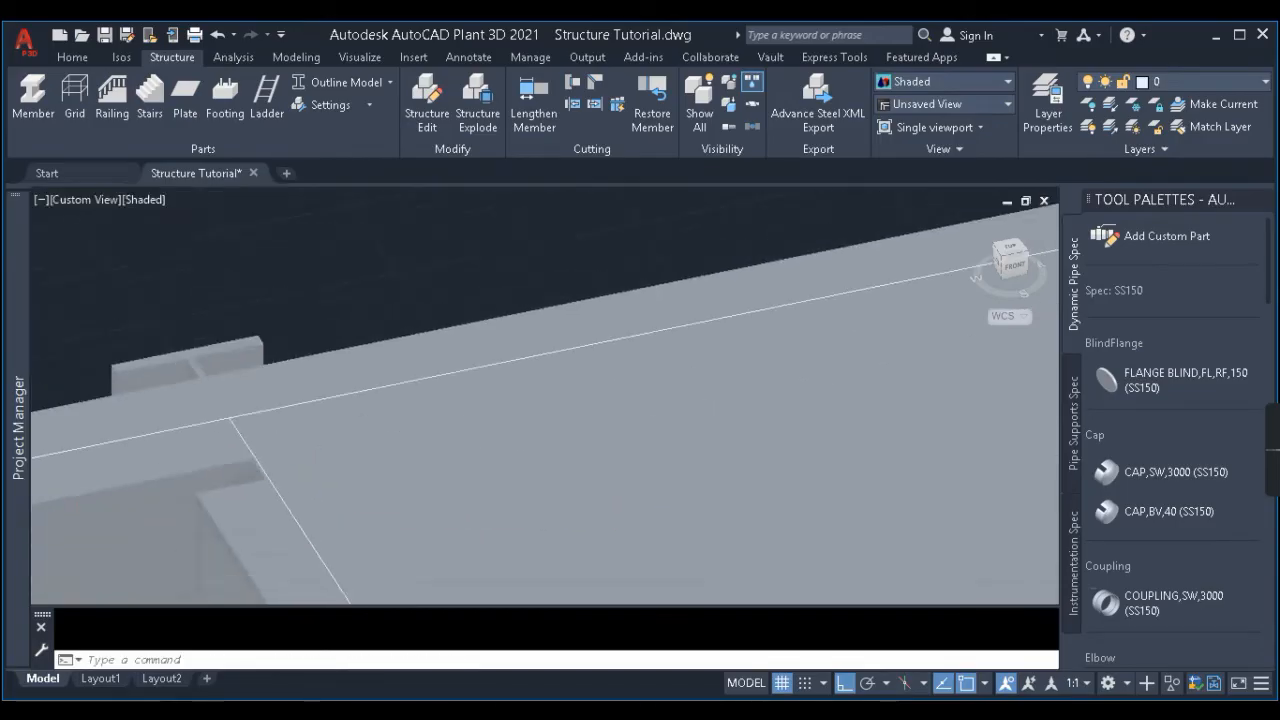
pyautogui.scroll(-4, 298, 380)
pyautogui.scroll(-4, 619, 285)
pyautogui.write('SHA')
pyautogui.press('Return')
pyautogui.write('2')
pyautogui.press('Return')
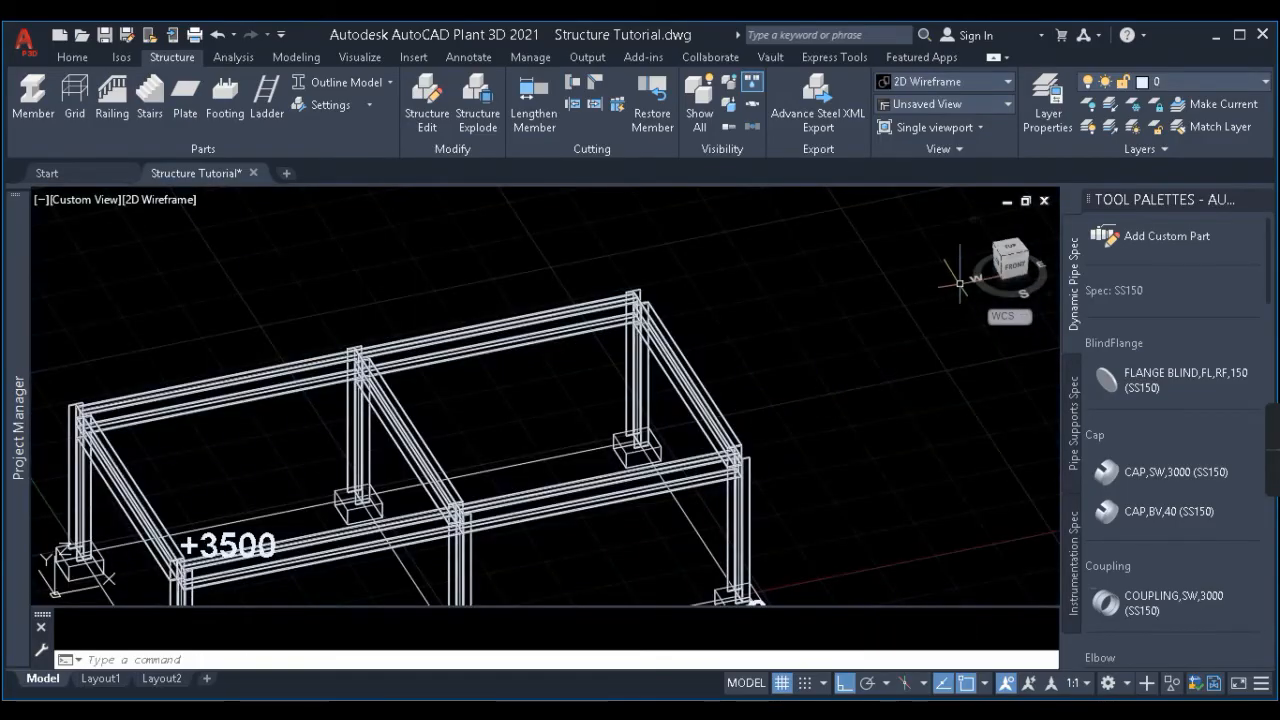
# Examine how the top-justified plate's edge sits against the beam at the frame corner on grid line C.
pyautogui.click(1014, 267)
pyautogui.scroll(5, 308, 301)
pyautogui.click(308, 301)
pyautogui.scroll(-4, 257, 380)
pyautogui.scroll(5, 434, 371)
pyautogui.keyDown('shift'); pyautogui.moveTo(737, 391); pyautogui.dragTo(617, 262, button='middle'); pyautogui.keyUp('shift')
pyautogui.press('Escape')
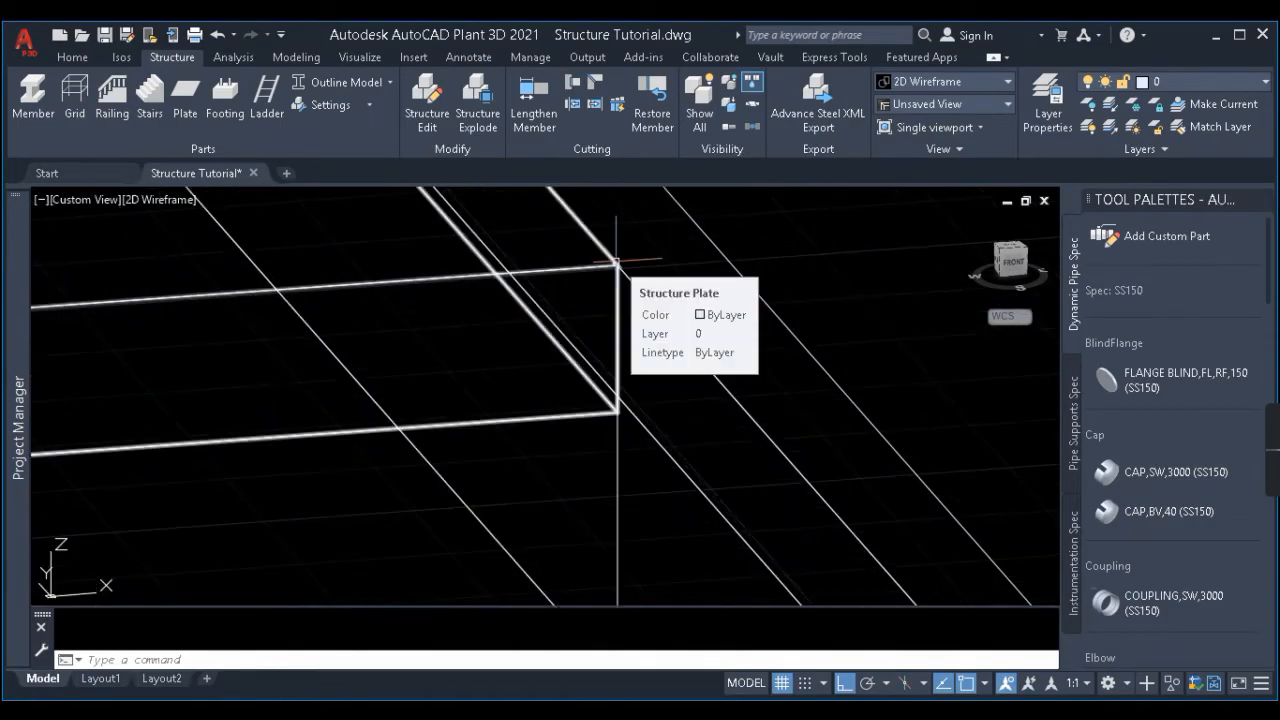
pyautogui.scroll(-4, 617, 262)
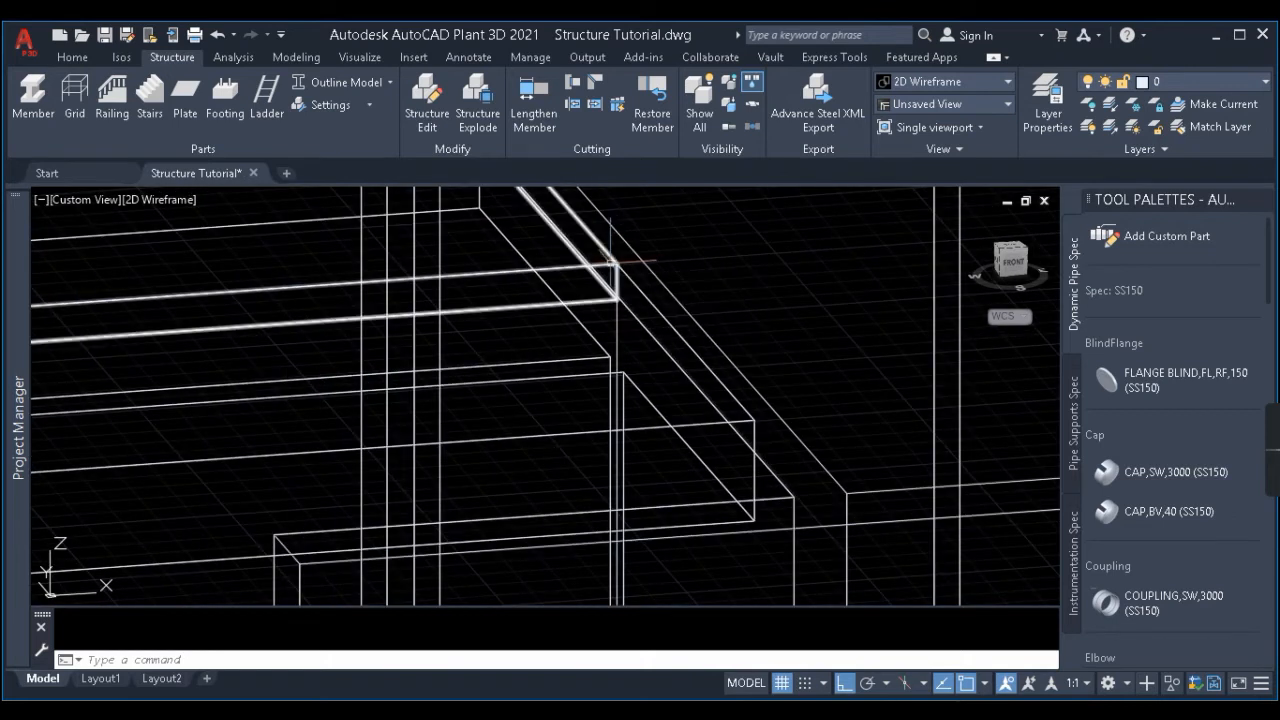
# Create a rectangular 10 thick plate with middle justification over the A–B bay, from rear corner A to the opposite corner at B.
pyautogui.click(185, 98)
pyautogui.click(643, 308)
pyautogui.click(608, 504)
pyautogui.scroll(-5, 752, 438)
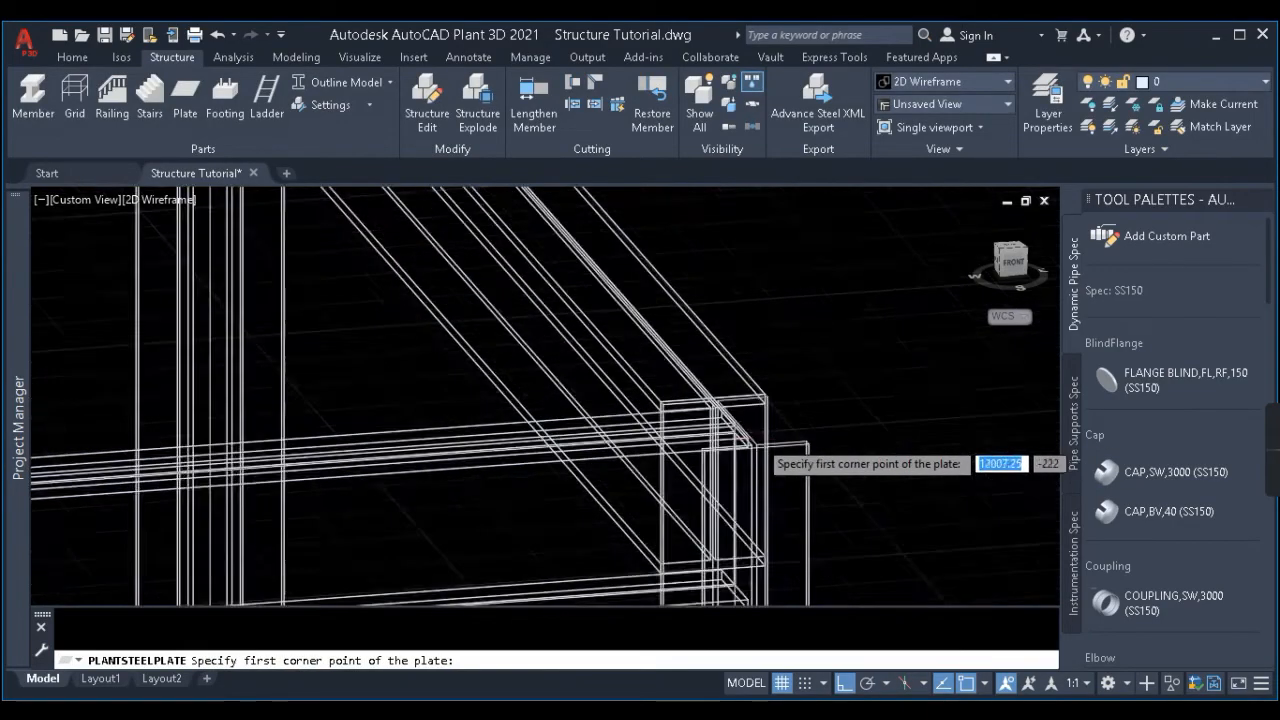
pyautogui.scroll(6, 331, 396)
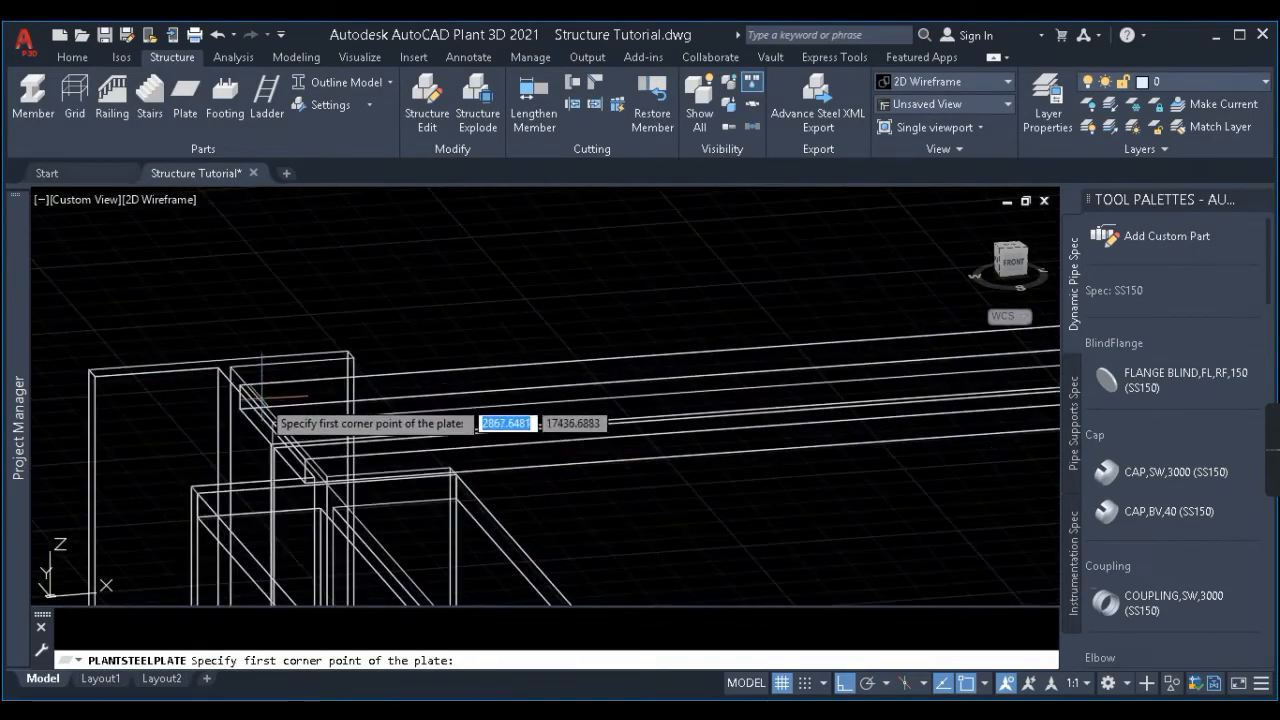
pyautogui.click(284, 487)
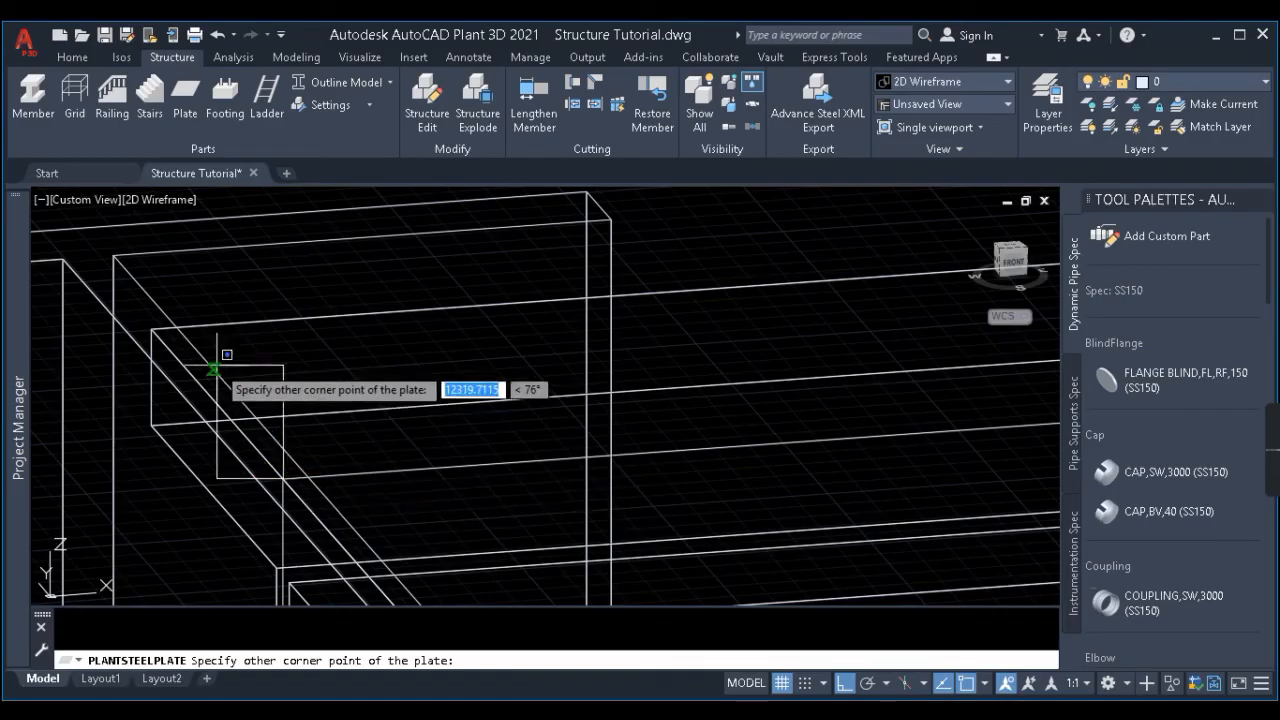
pyautogui.scroll(-5, 215, 350)
pyautogui.scroll(6, 598, 437)
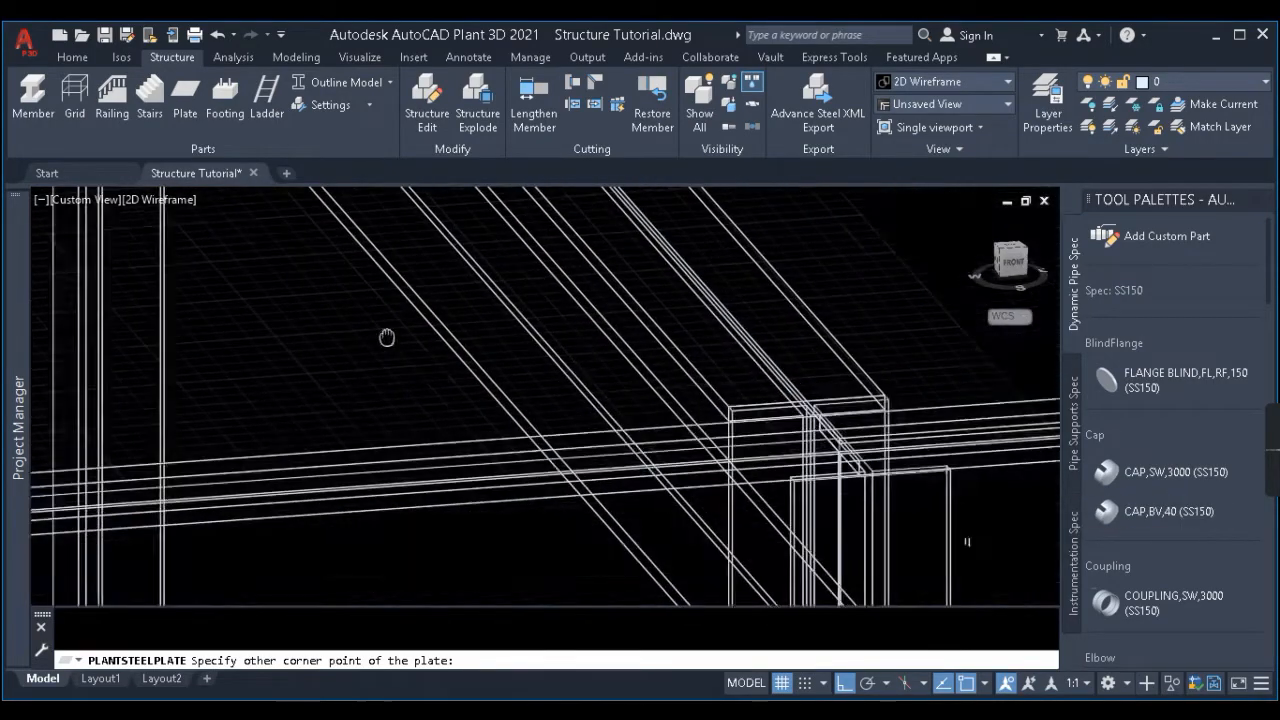
pyautogui.scroll(3, 838, 427)
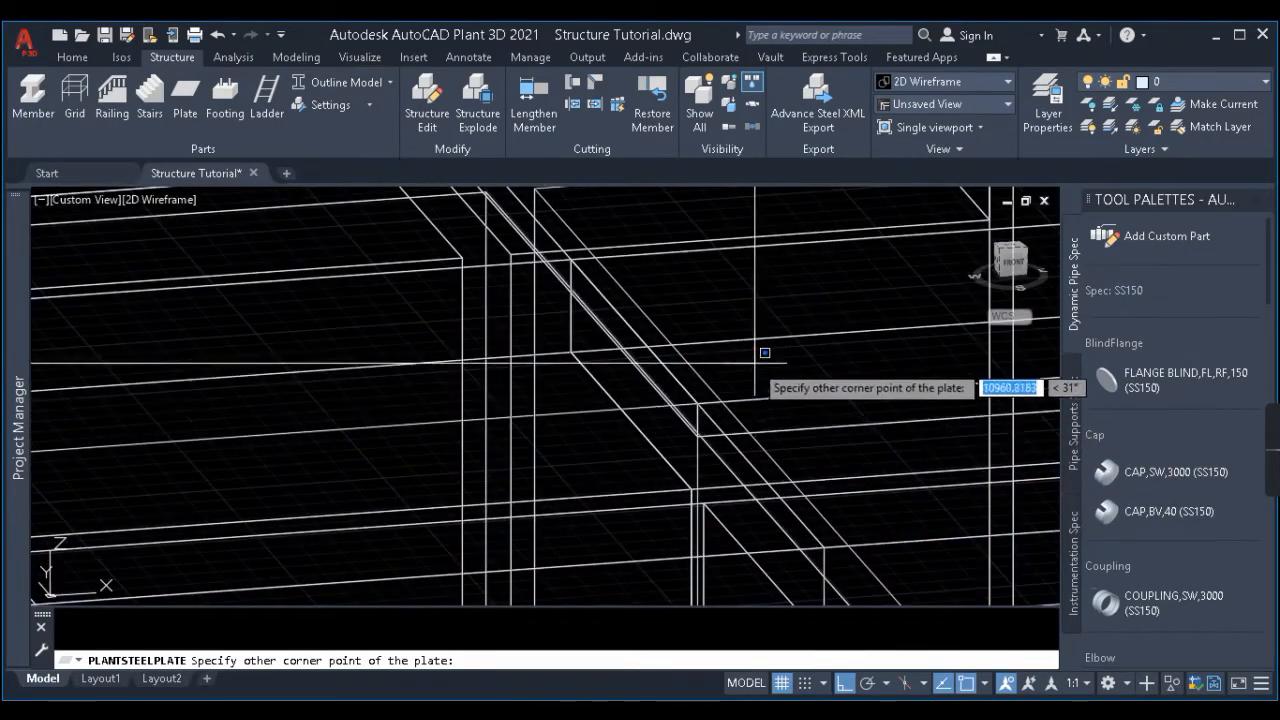
pyautogui.click(697, 403)
# Compare the heights of the middle- and top-justified plates where they meet at grid line B in front view, and review the plate justification options.
pyautogui.scroll(-8, 698, 390)
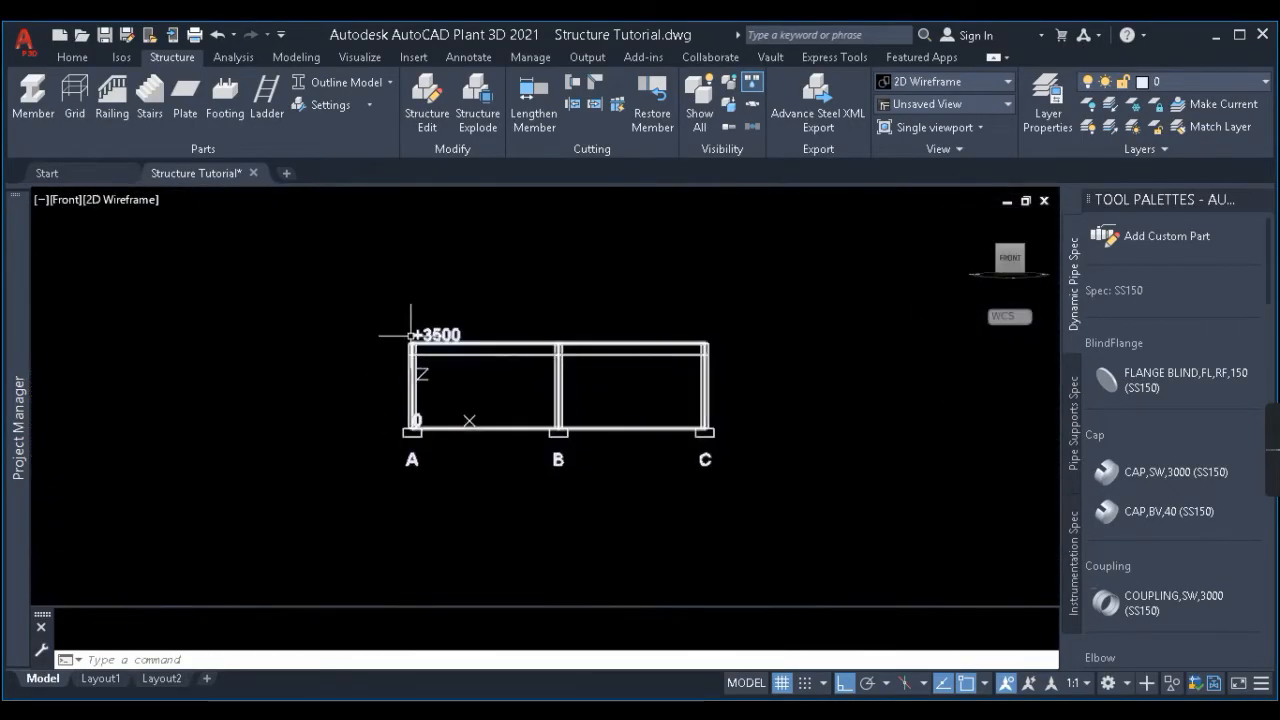
pyautogui.scroll(5, 417, 323)
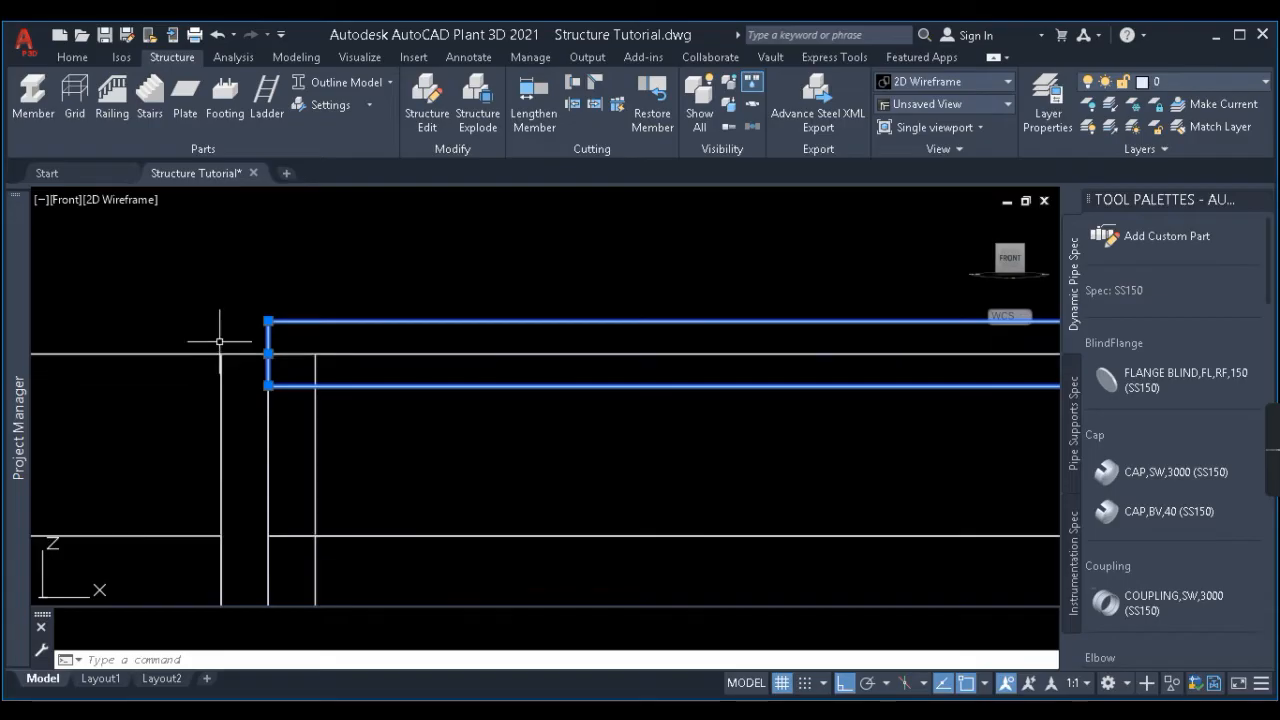
pyautogui.scroll(-5, 223, 342)
pyautogui.scroll(3, 584, 350)
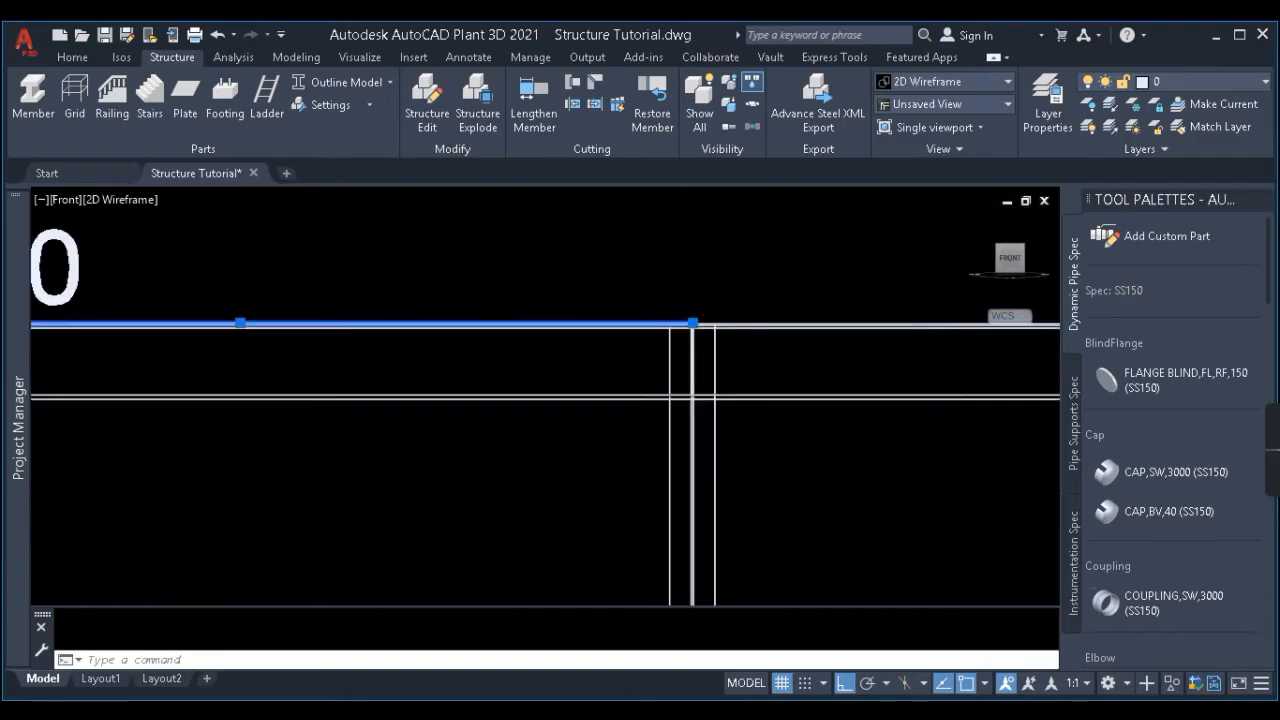
pyautogui.click(525, 360)
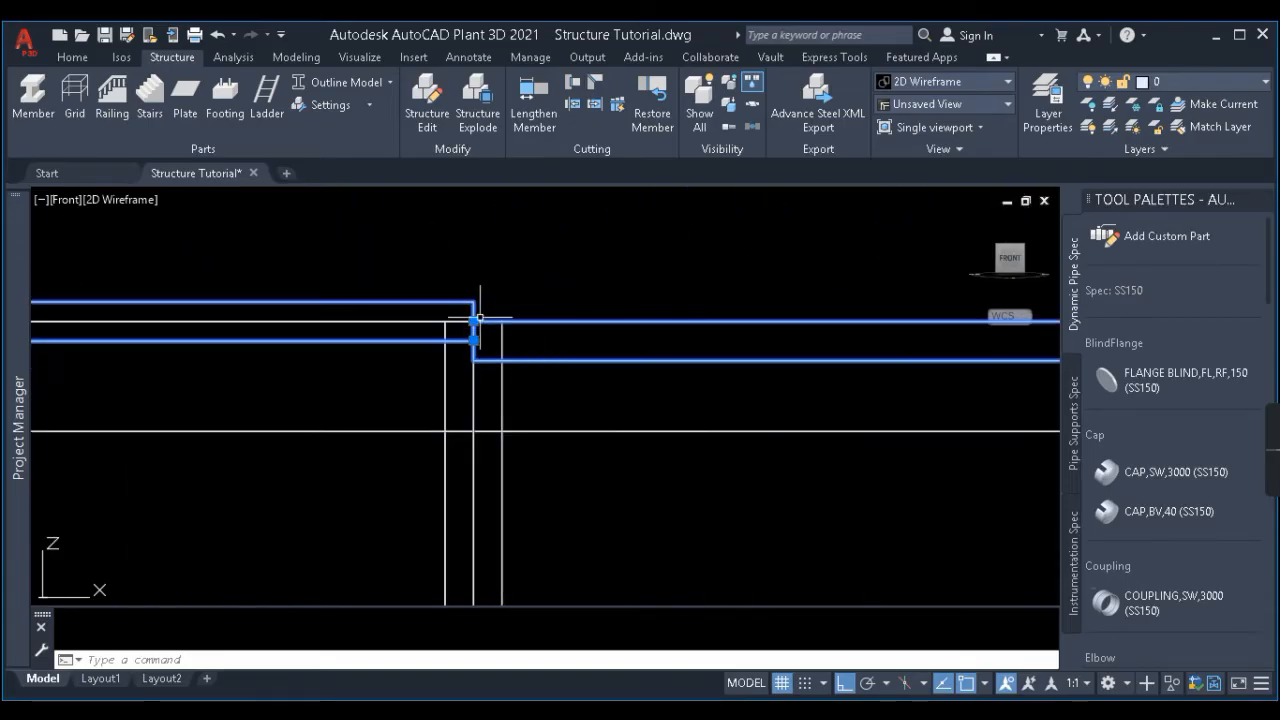
pyautogui.press('Escape')
pyautogui.scroll(-3, 618, 306)
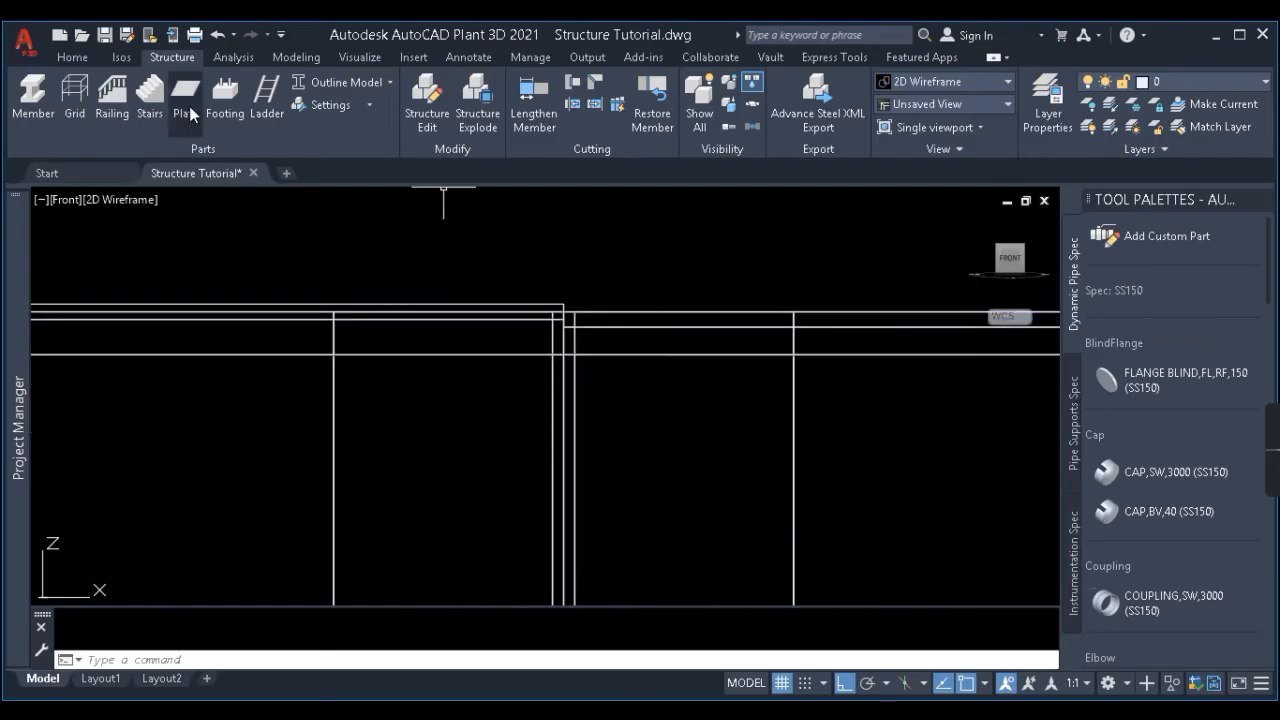
pyautogui.click(186, 100)
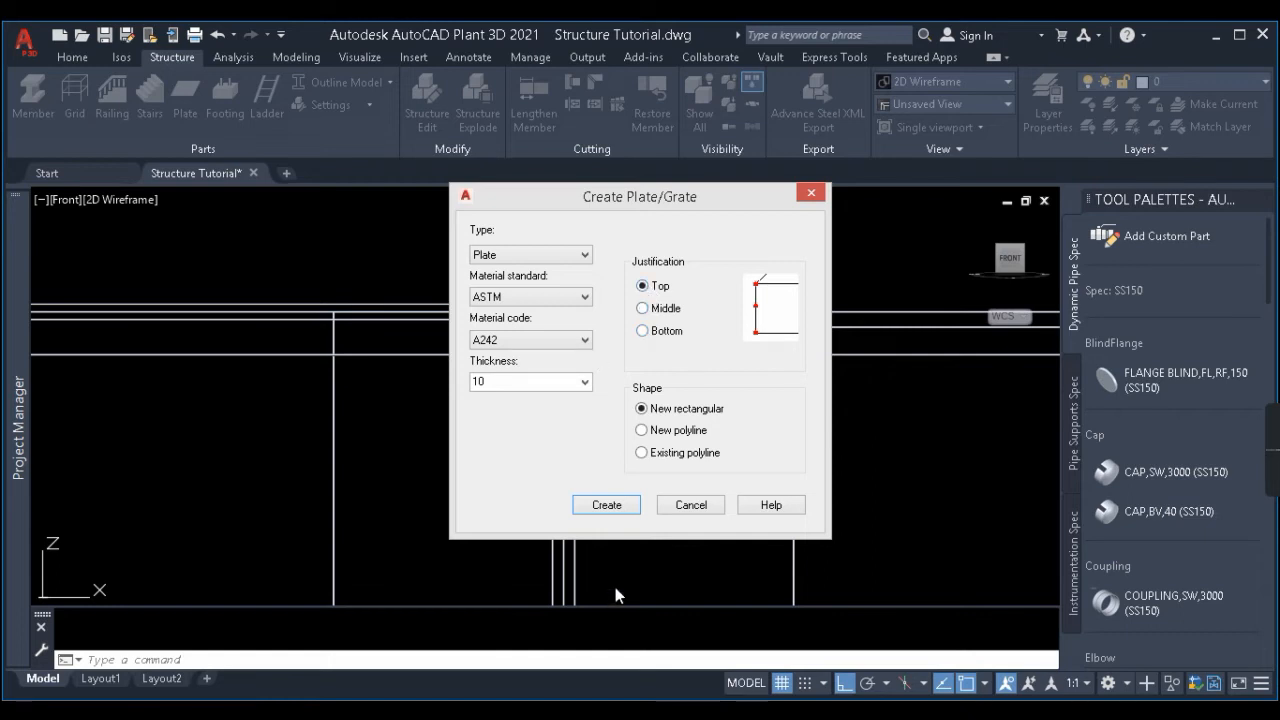
pyautogui.click(691, 510)
# Remove the middle-justified plate from the A–B bay, leaving its beams uncovered.
pyautogui.scroll(-6, 570, 400)
pyautogui.keyDown('shift'); pyautogui.moveTo(480, 329); pyautogui.dragTo(566, 457, button='middle'); pyautogui.keyUp('shift')
pyautogui.scroll(2, 430, 385)
pyautogui.moveTo(420, 368); pyautogui.dragTo(215, 401, button='middle')
pyautogui.click(212, 404)
pyautogui.press('Escape')
pyautogui.click(285, 531)
pyautogui.press('Escape')
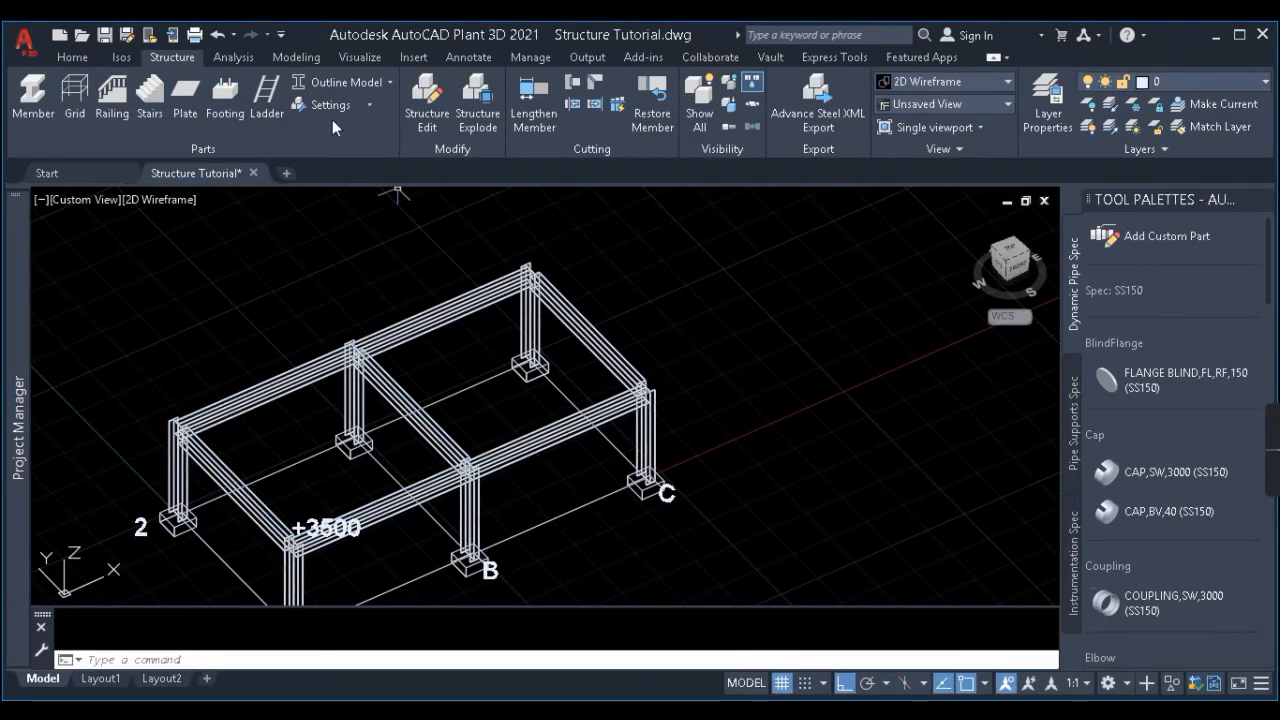
# Configure a new rectangular ASTM A242 grating with thickness 5, top justification, HEX hatch pattern and hatch scale 10.
pyautogui.click(518, 257)
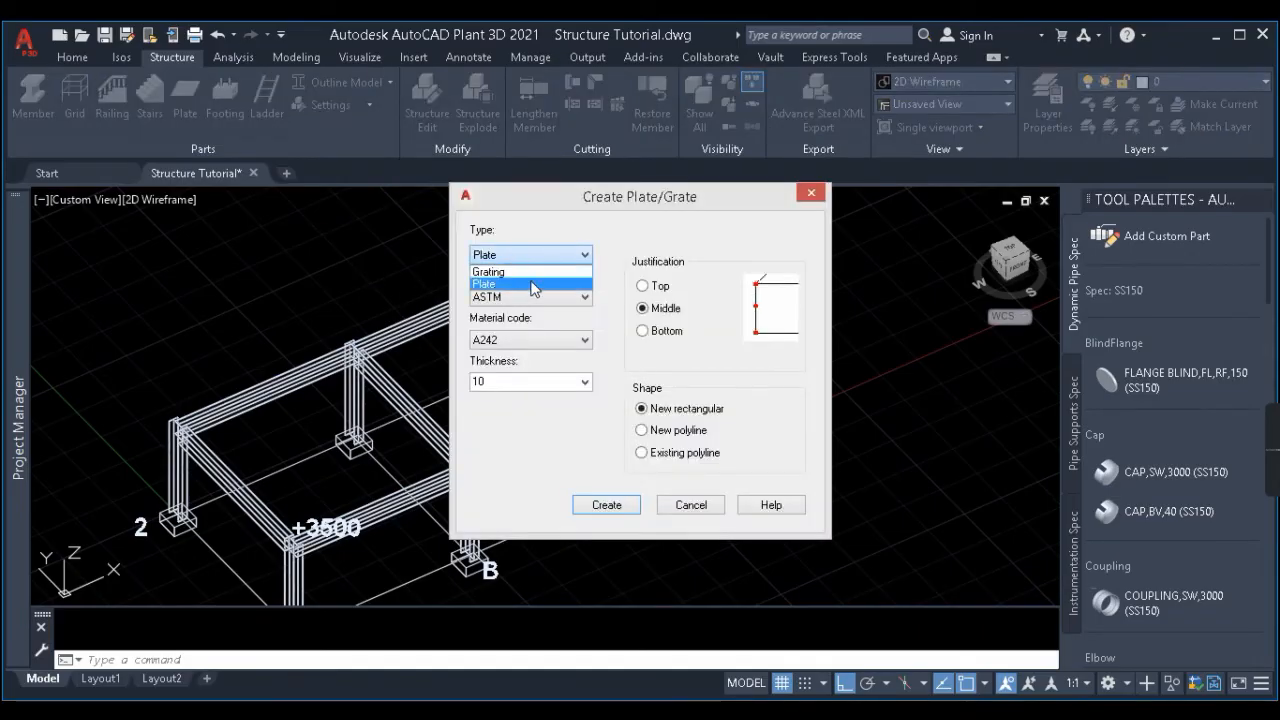
pyautogui.click(490, 271)
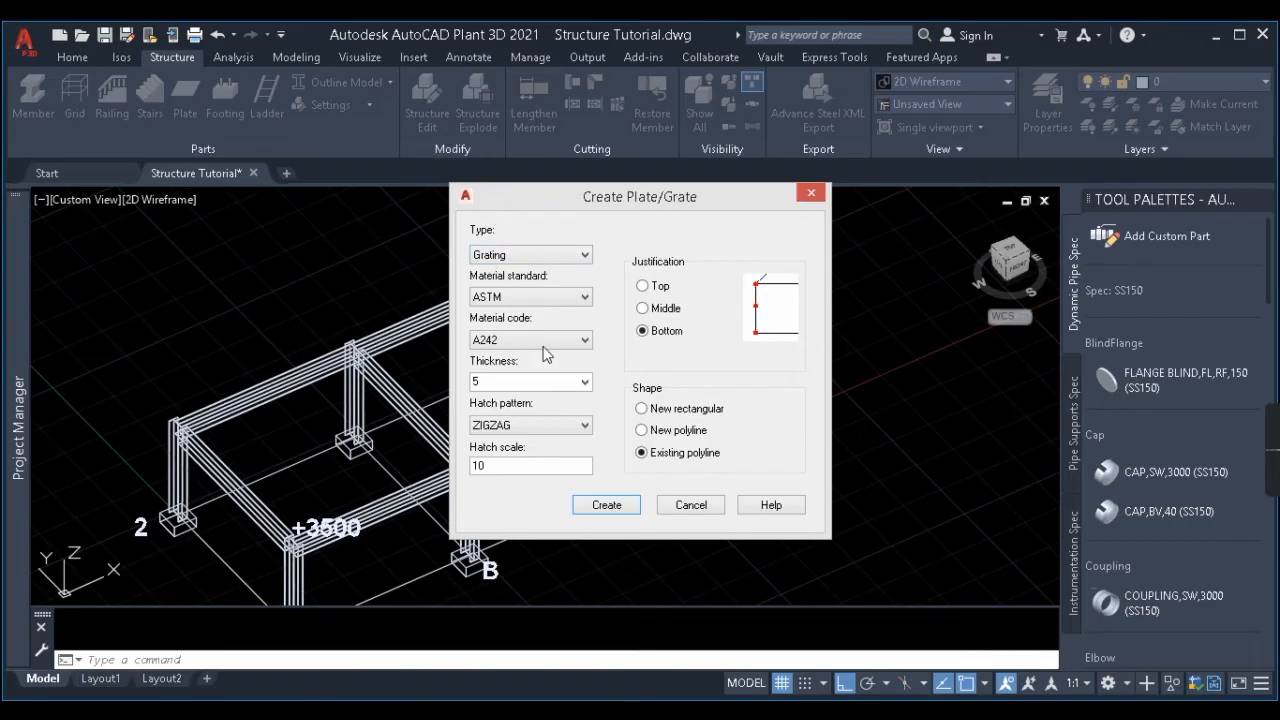
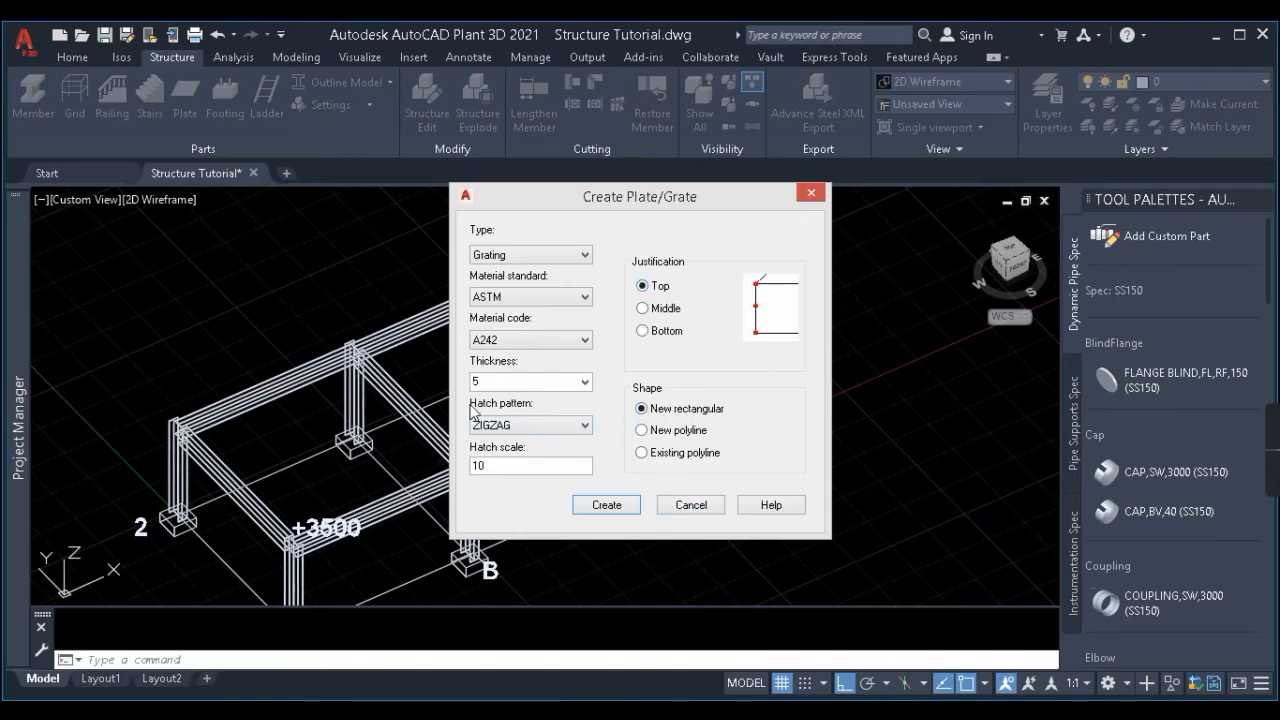
pyautogui.click(523, 424)
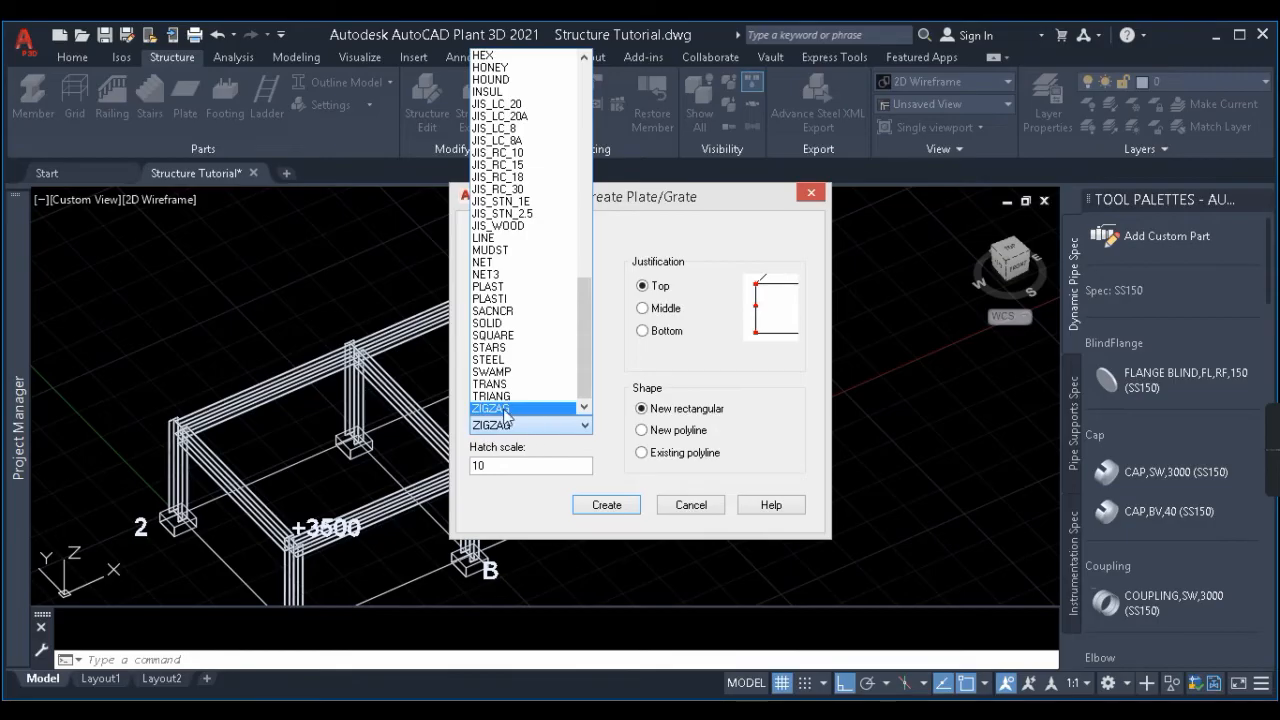
pyautogui.scroll(8, 505, 414)
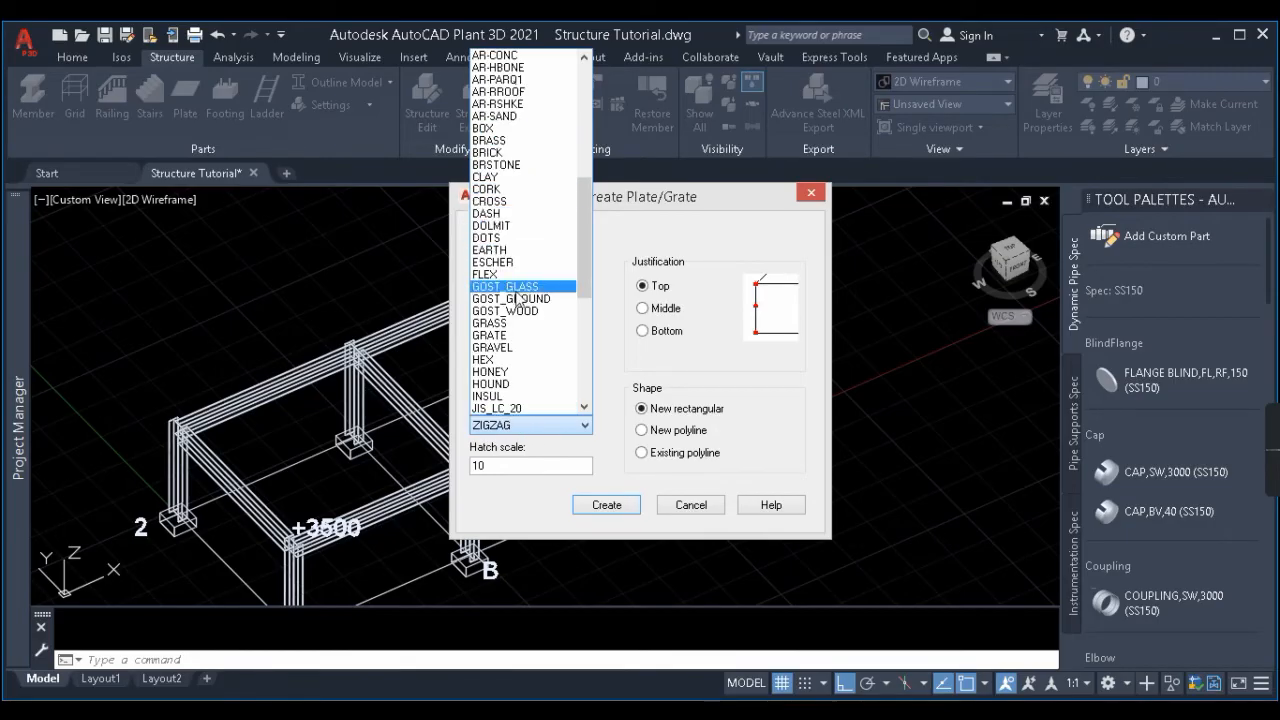
pyautogui.scroll(-2, 510, 337)
pyautogui.click(507, 274)
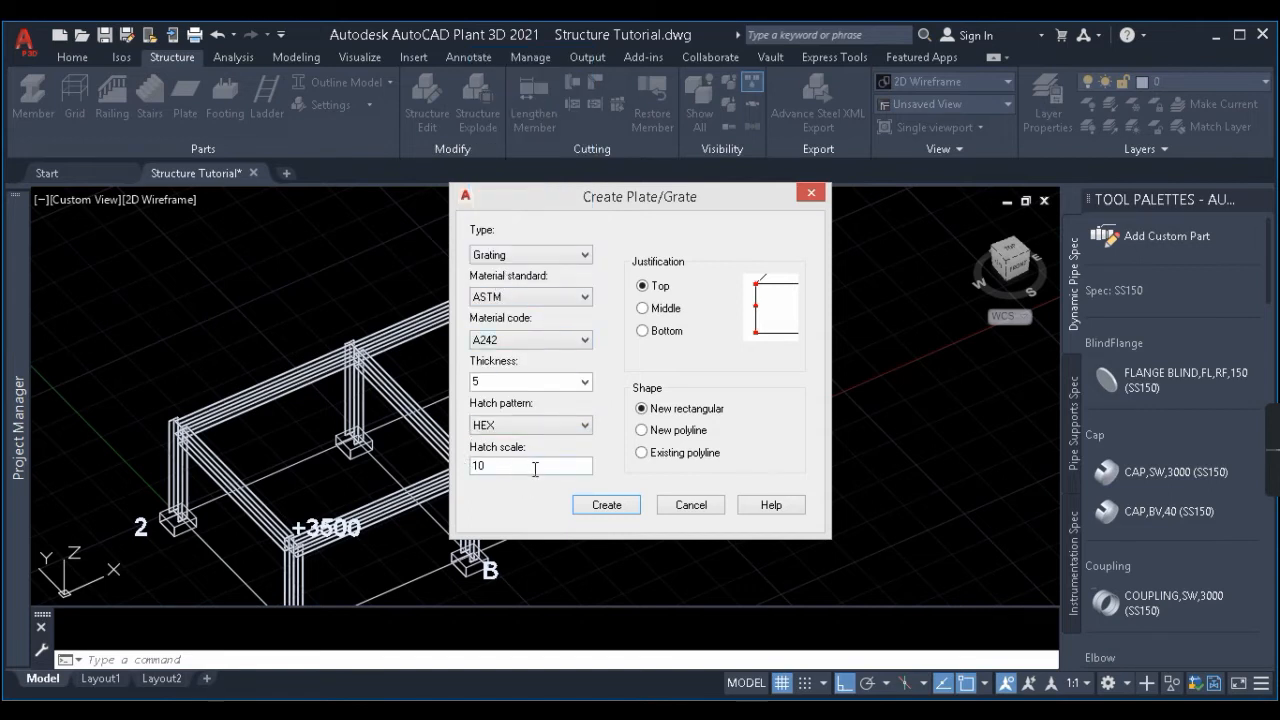
pyautogui.click(605, 505)
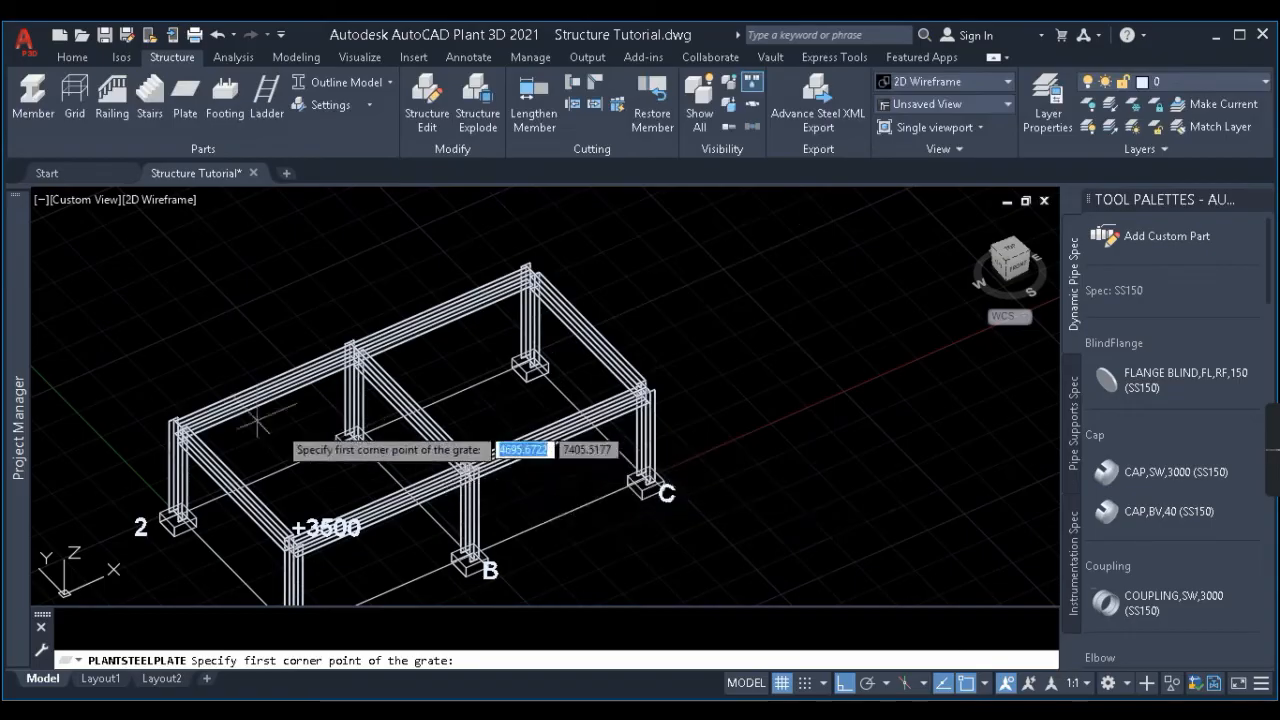
# Place the grating over the A–B bay, from the beam corner at A2 to the opposite corner at B1.
pyautogui.scroll(6, 200, 432)
pyautogui.scroll(-3, 150, 375)
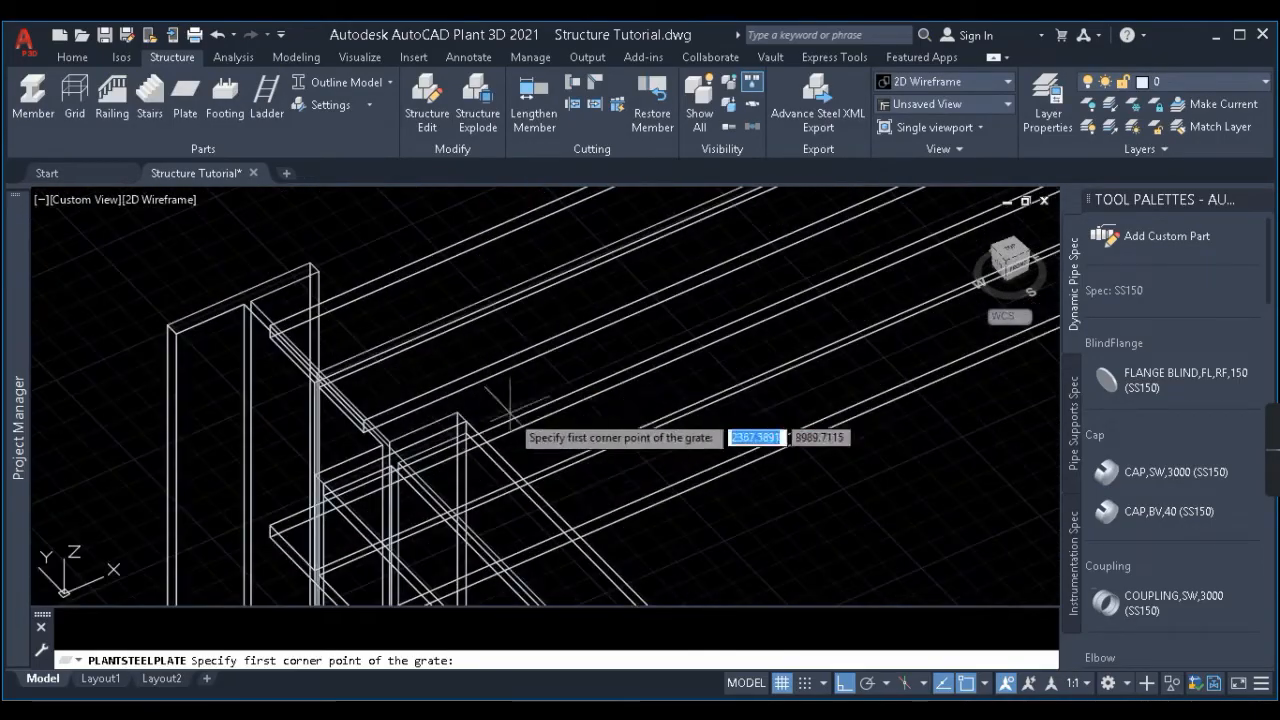
pyautogui.scroll(3, 301, 370)
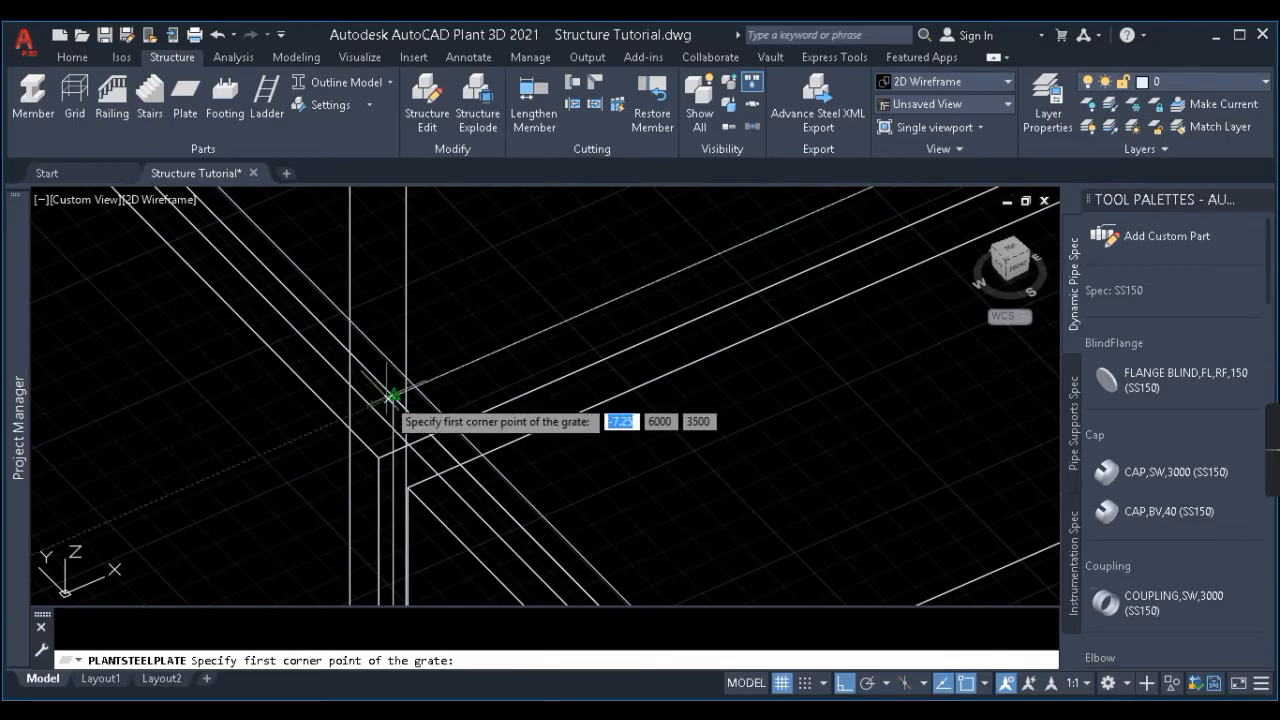
pyautogui.scroll(2, 390, 388)
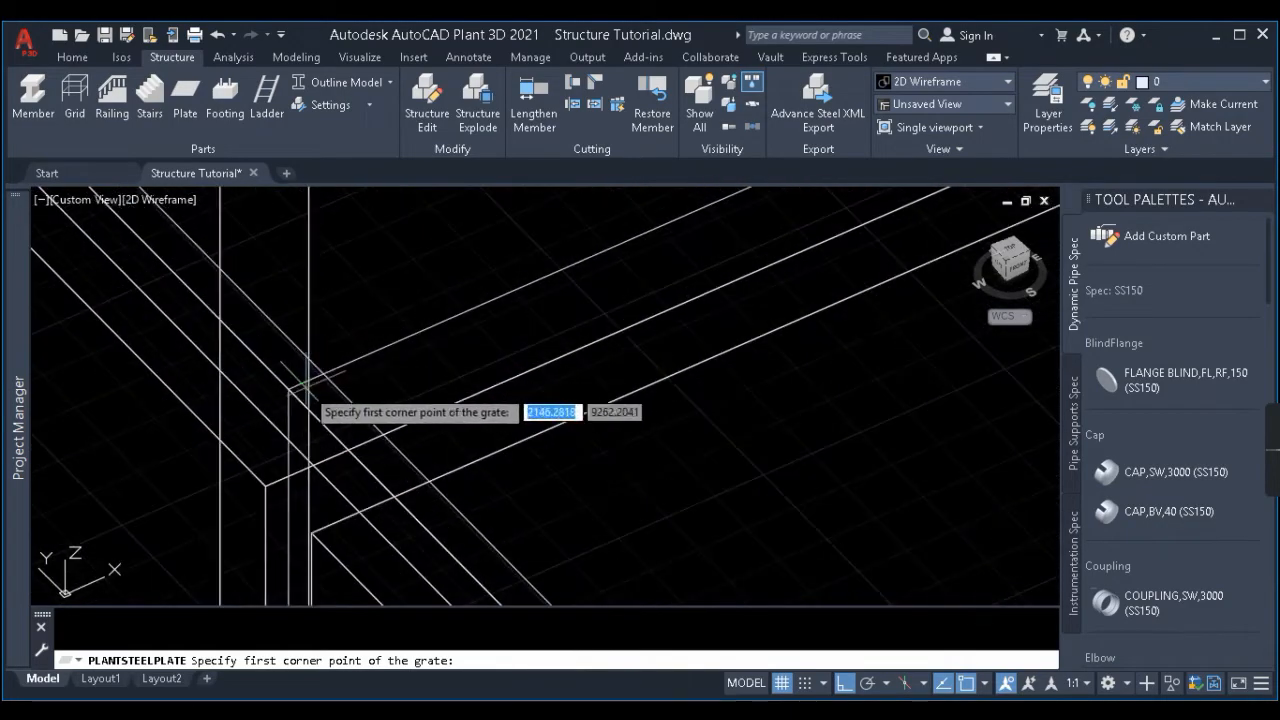
pyautogui.click(287, 382)
pyautogui.scroll(-3, 290, 375)
pyautogui.scroll(-4, 359, 316)
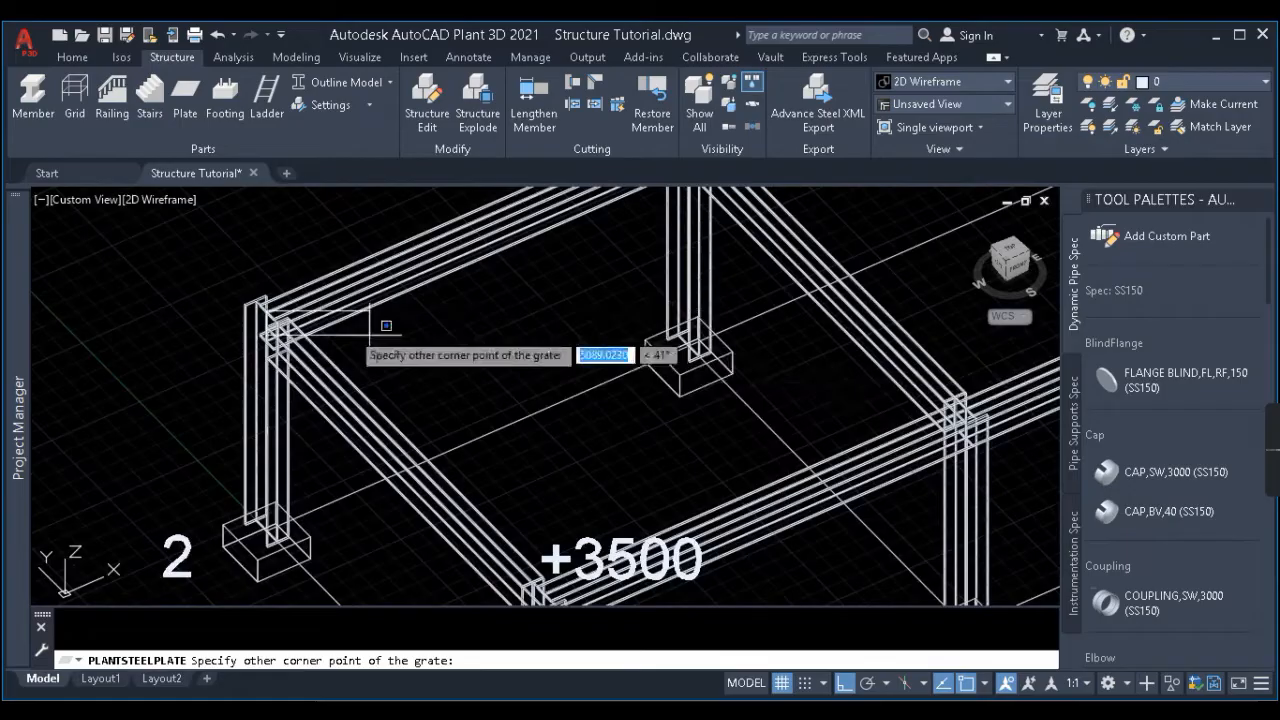
pyautogui.scroll(3, 500, 408)
pyautogui.scroll(5, 594, 418)
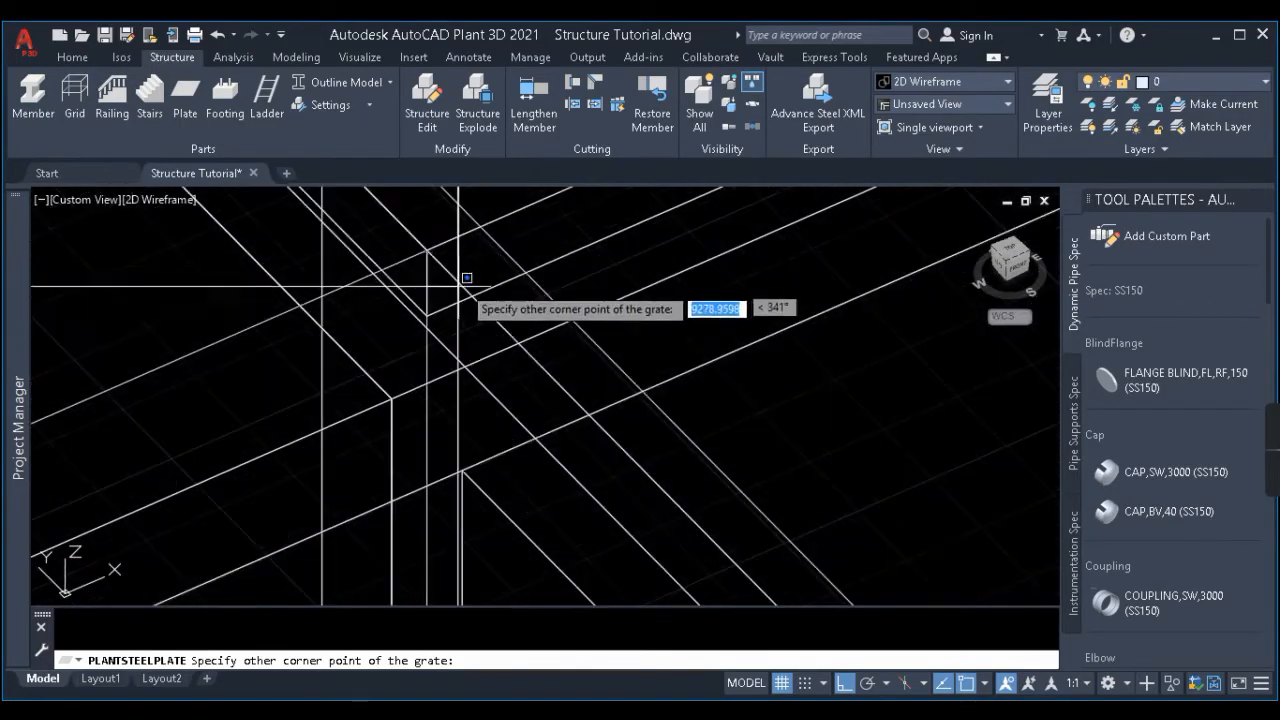
pyautogui.click(428, 315)
# Set the visual style to Shaded and the structural display to Shape Model.
pyautogui.scroll(-5, 510, 355)
pyautogui.write('SHA')
pyautogui.press('Return')
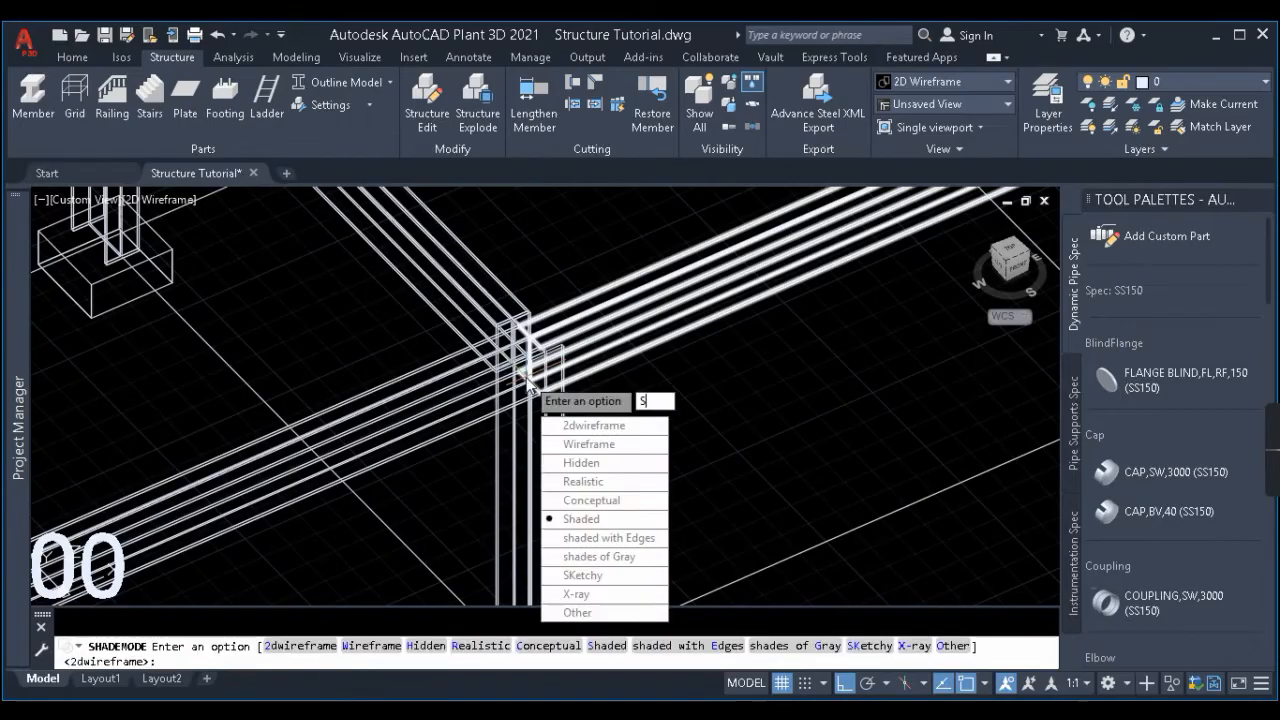
pyautogui.write('s')
pyautogui.press('Return')
pyautogui.scroll(-5, 560, 300)
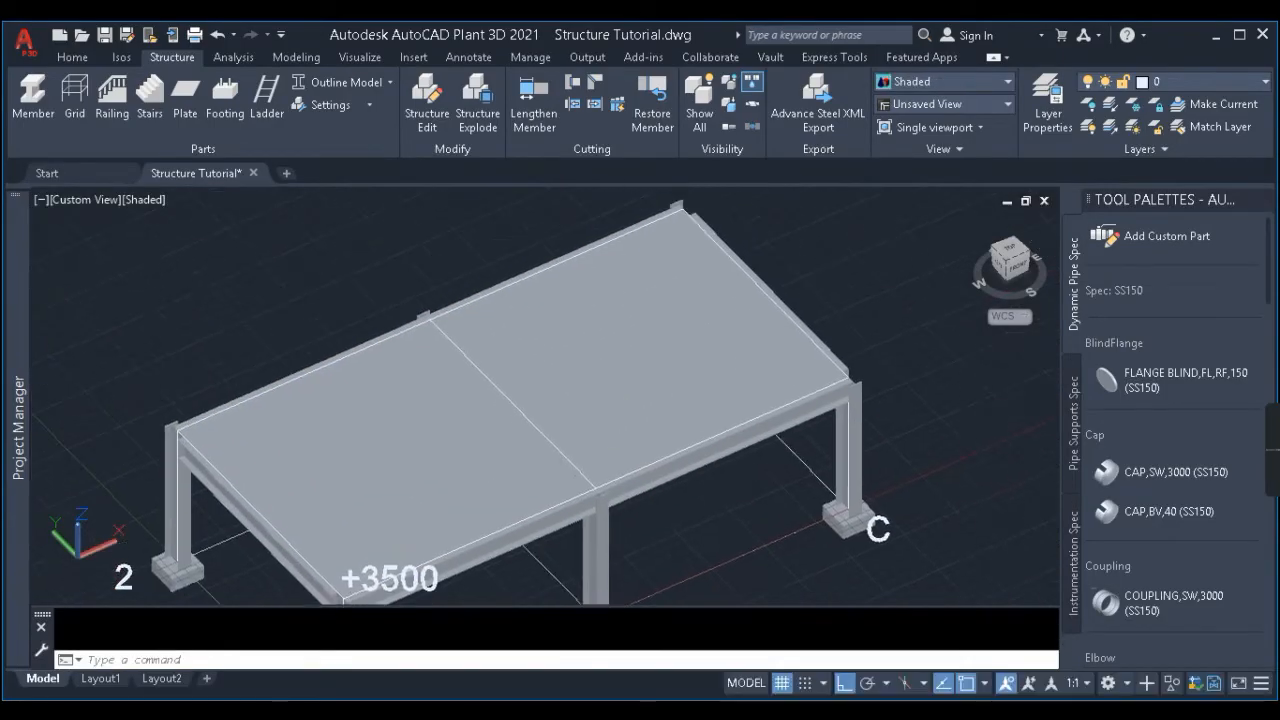
pyautogui.scroll(5, 571, 323)
pyautogui.scroll(-5, 687, 289)
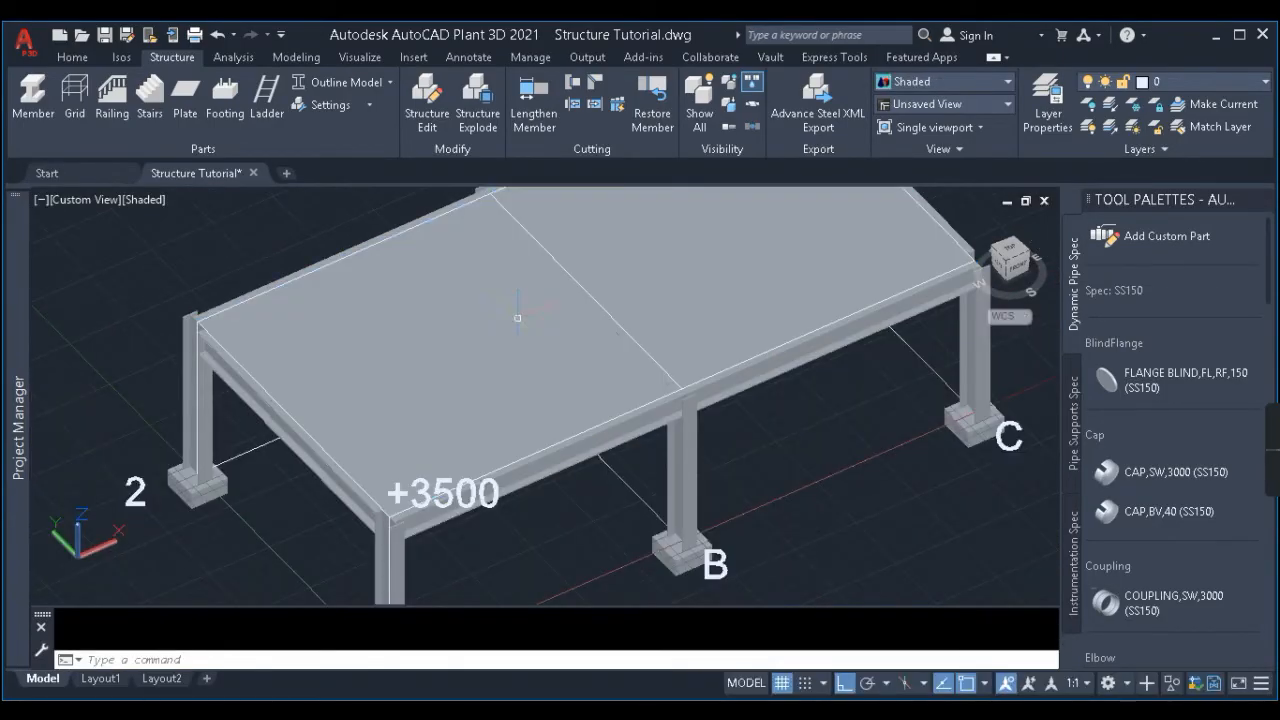
pyautogui.click(354, 82)
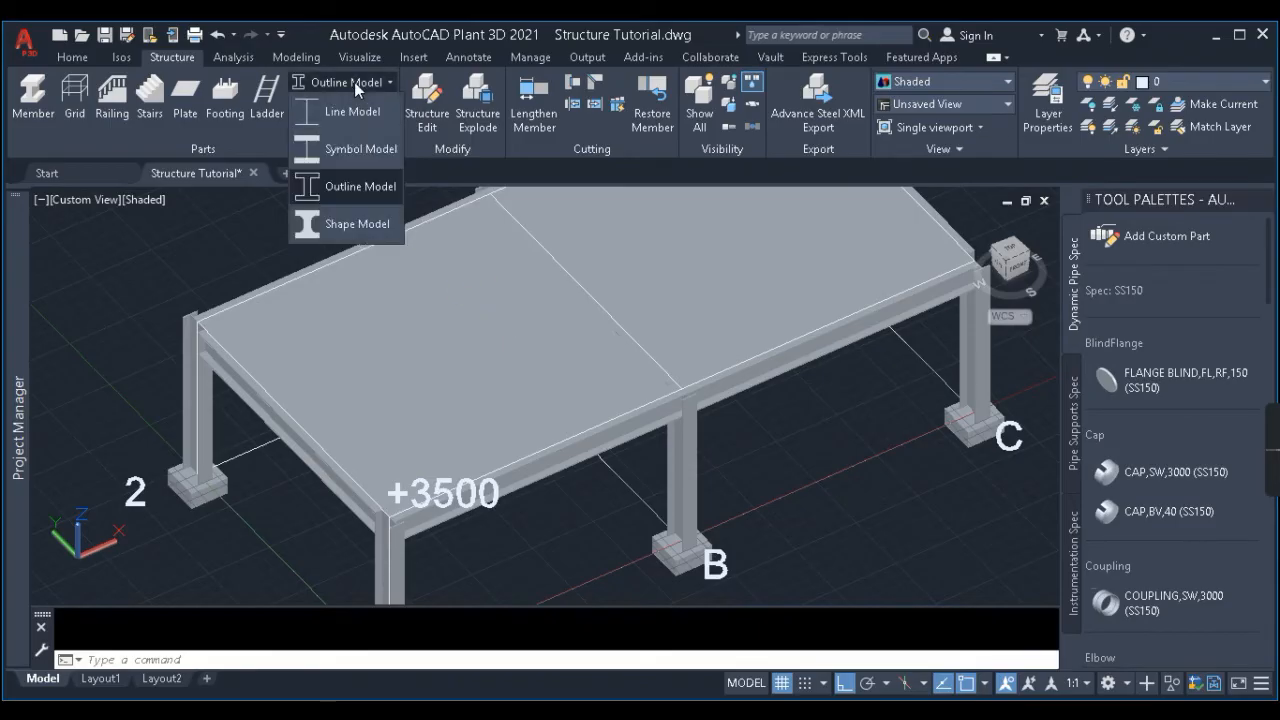
pyautogui.click(344, 226)
# Examine the grating's hatch pattern over the A–B bay up close and compare it with the solid plate bay.
pyautogui.moveTo(802, 468); pyautogui.dragTo(751, 490, button='middle')
pyautogui.scroll(3, 746, 440)
pyautogui.scroll(-4, 727, 429)
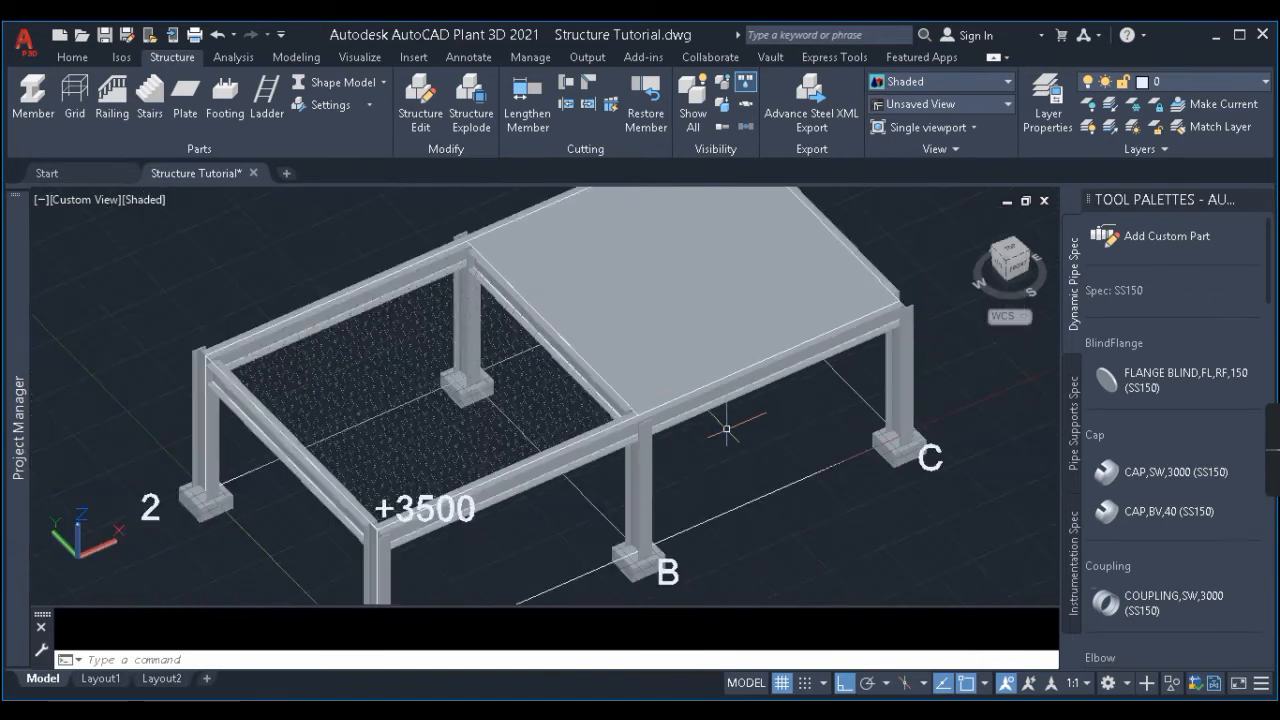
pyautogui.moveTo(727, 429); pyautogui.dragTo(598, 472, button='middle')
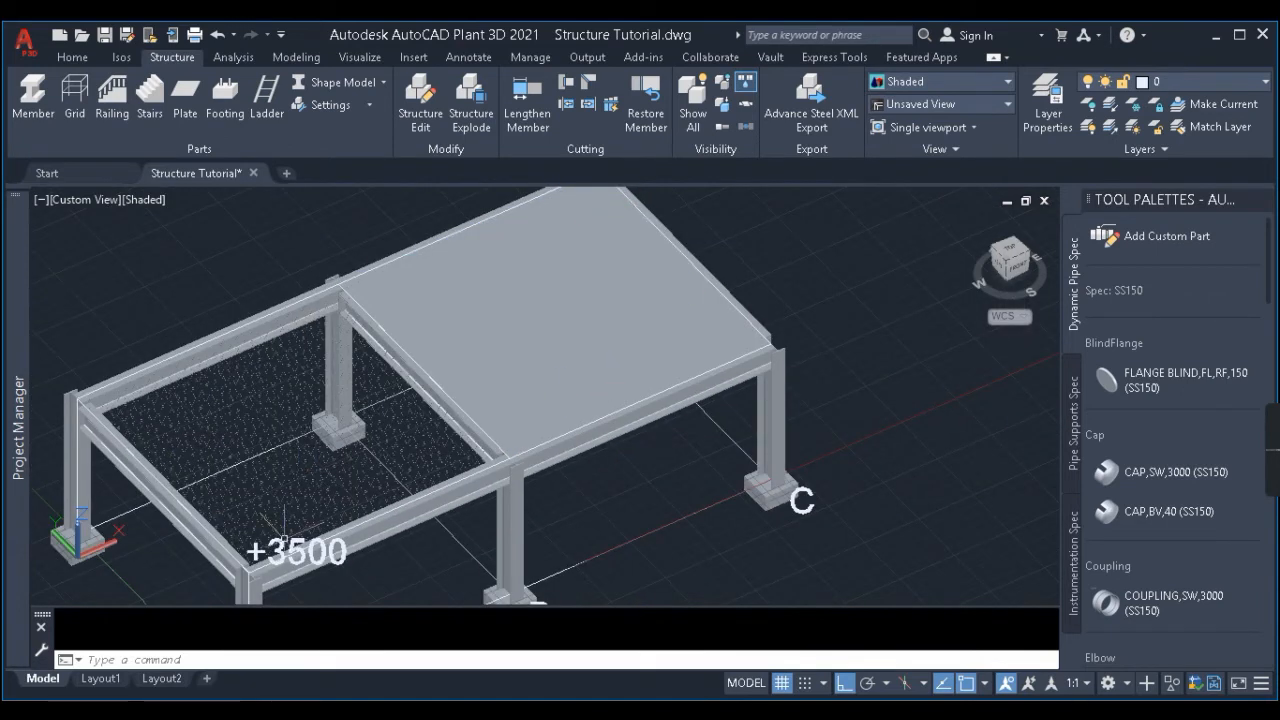
pyautogui.scroll(6, 283, 540)
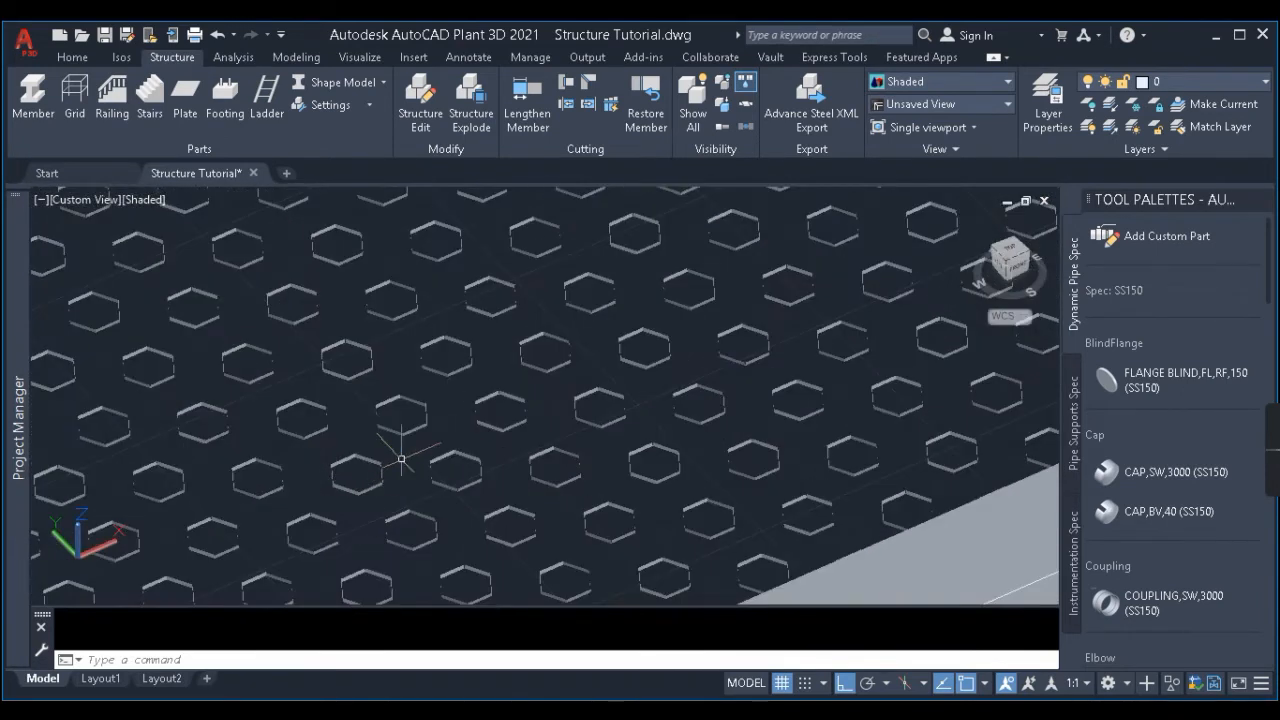
pyautogui.scroll(5, 466, 367)
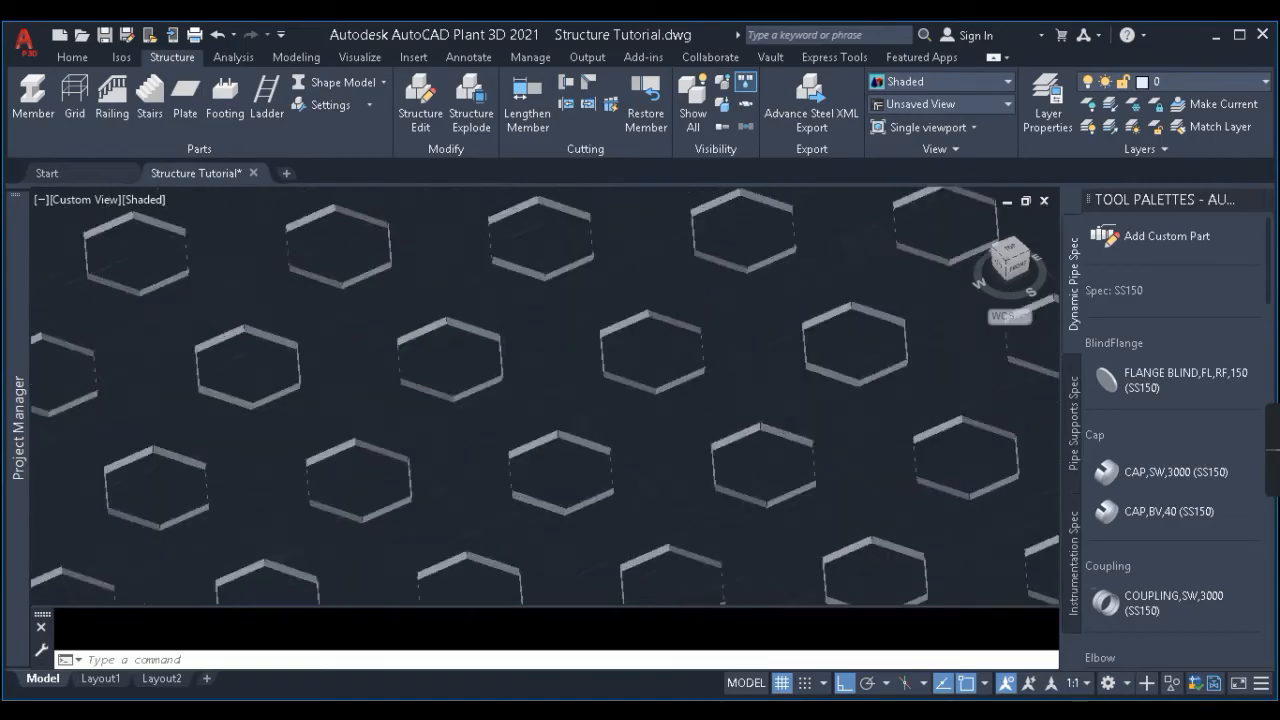
pyautogui.scroll(-8, 577, 432)
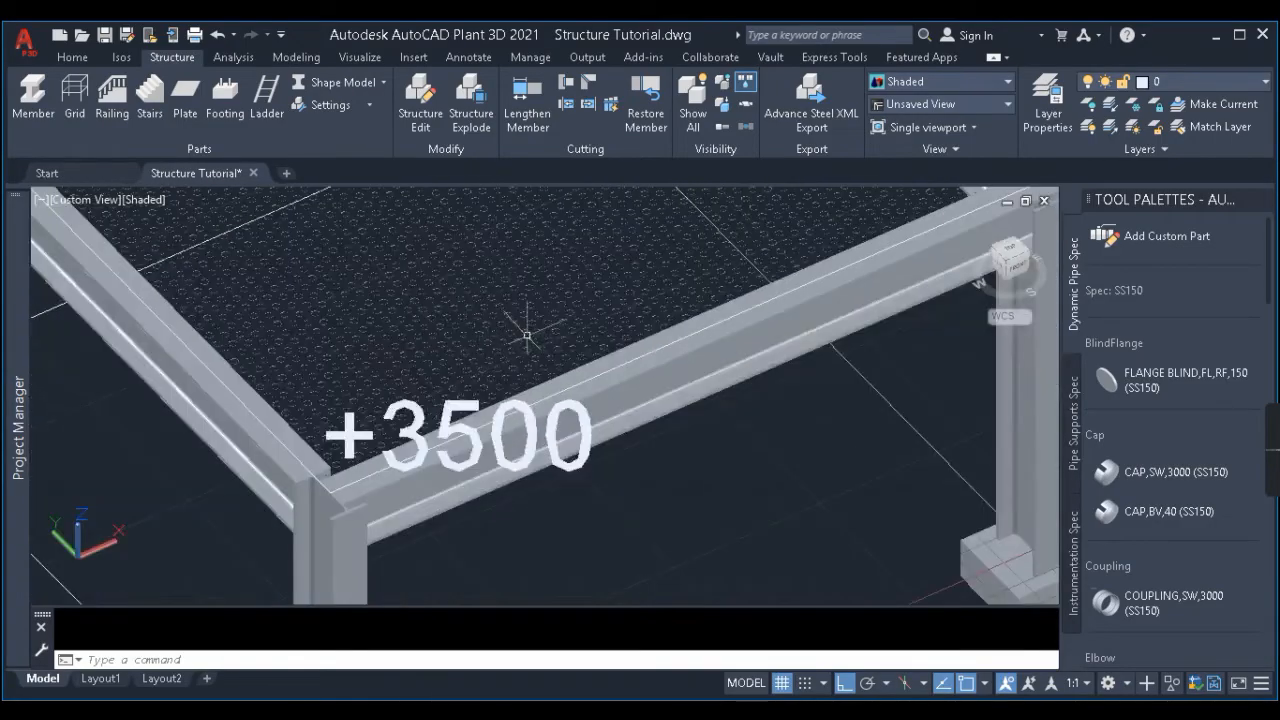
pyautogui.scroll(-6, 527, 335)
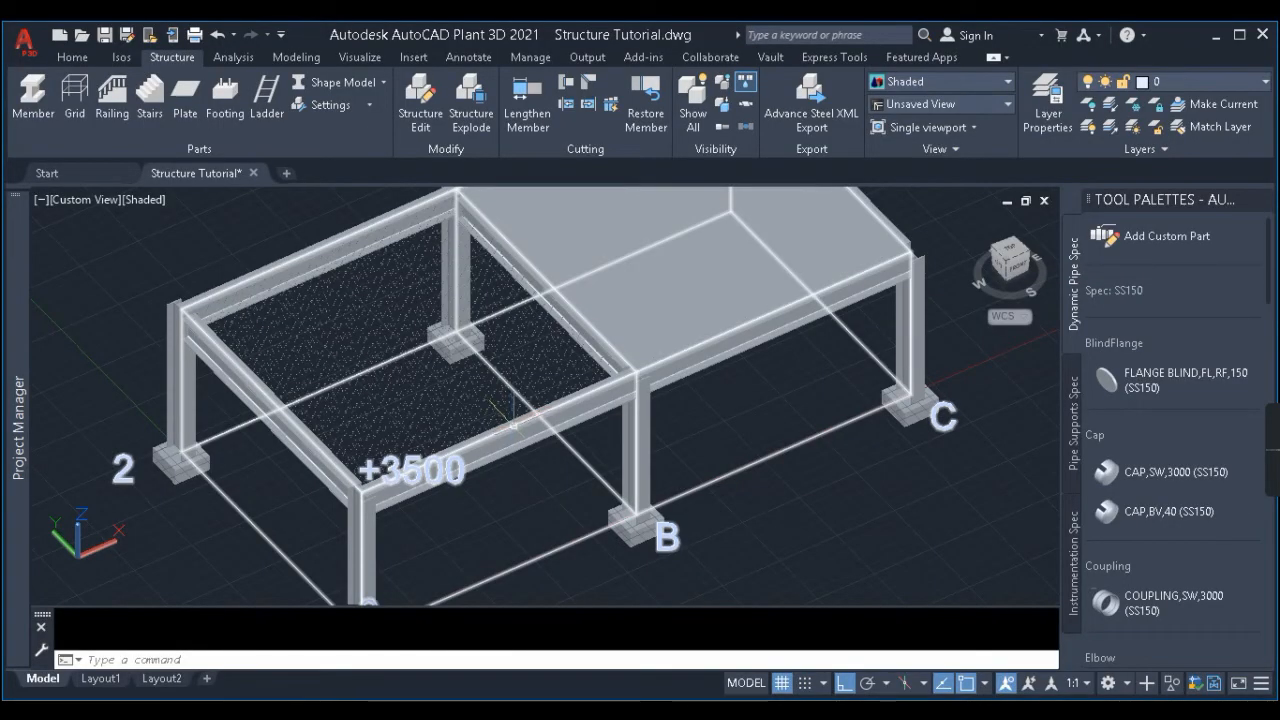
pyautogui.moveTo(376, 293); pyautogui.dragTo(309, 309, button='middle')
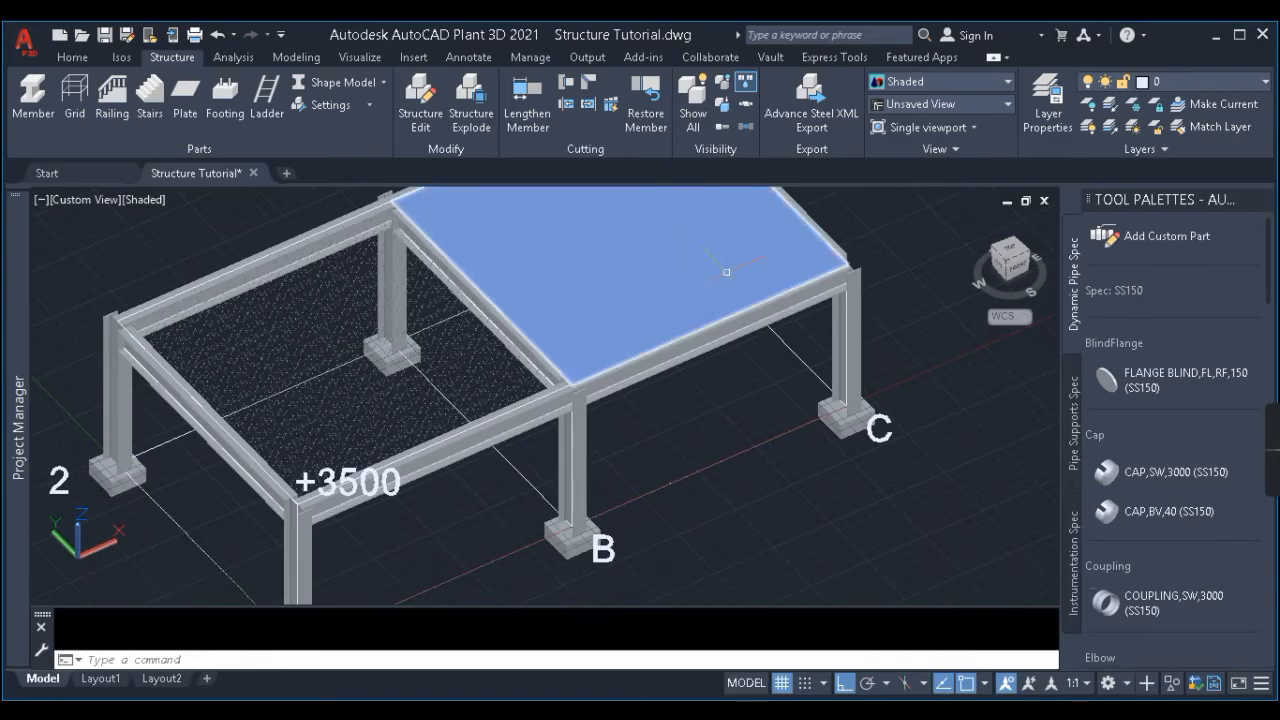
pyautogui.scroll(-4, 471, 314)
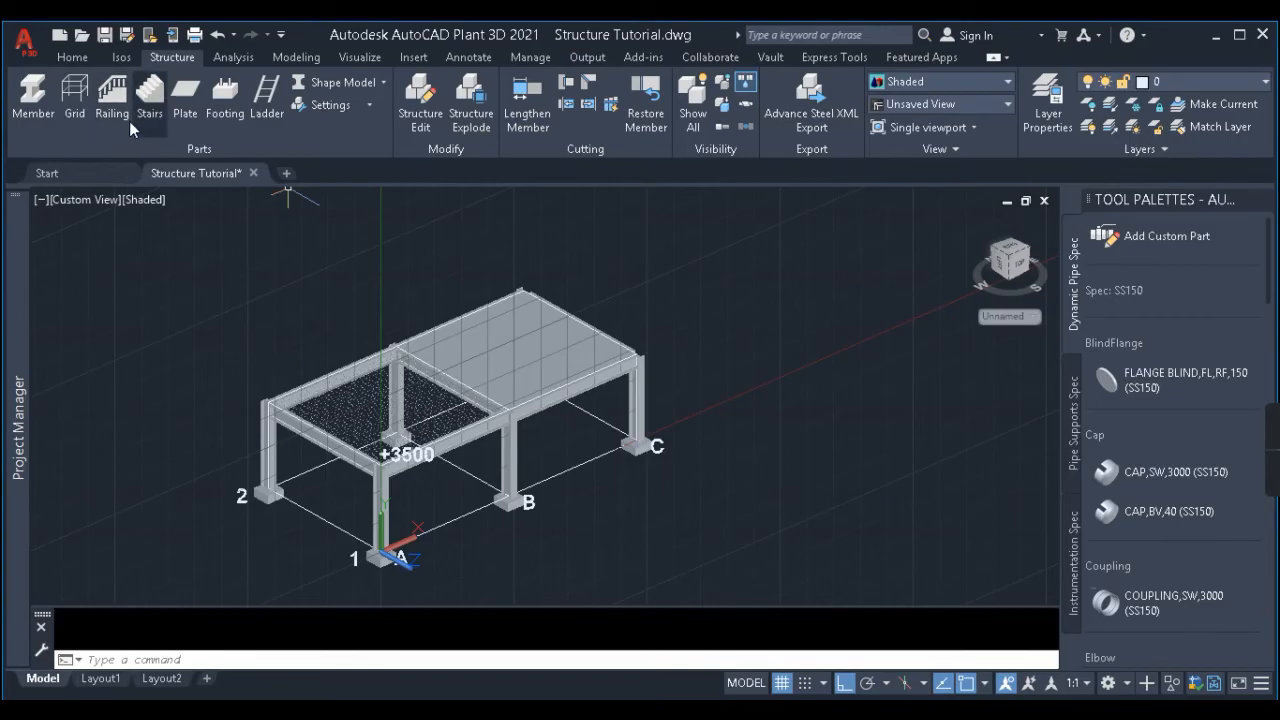
# Create a trial stair on the open ground beside column C from two freely picked points, and inspect its stringers.
pyautogui.click(330, 104)
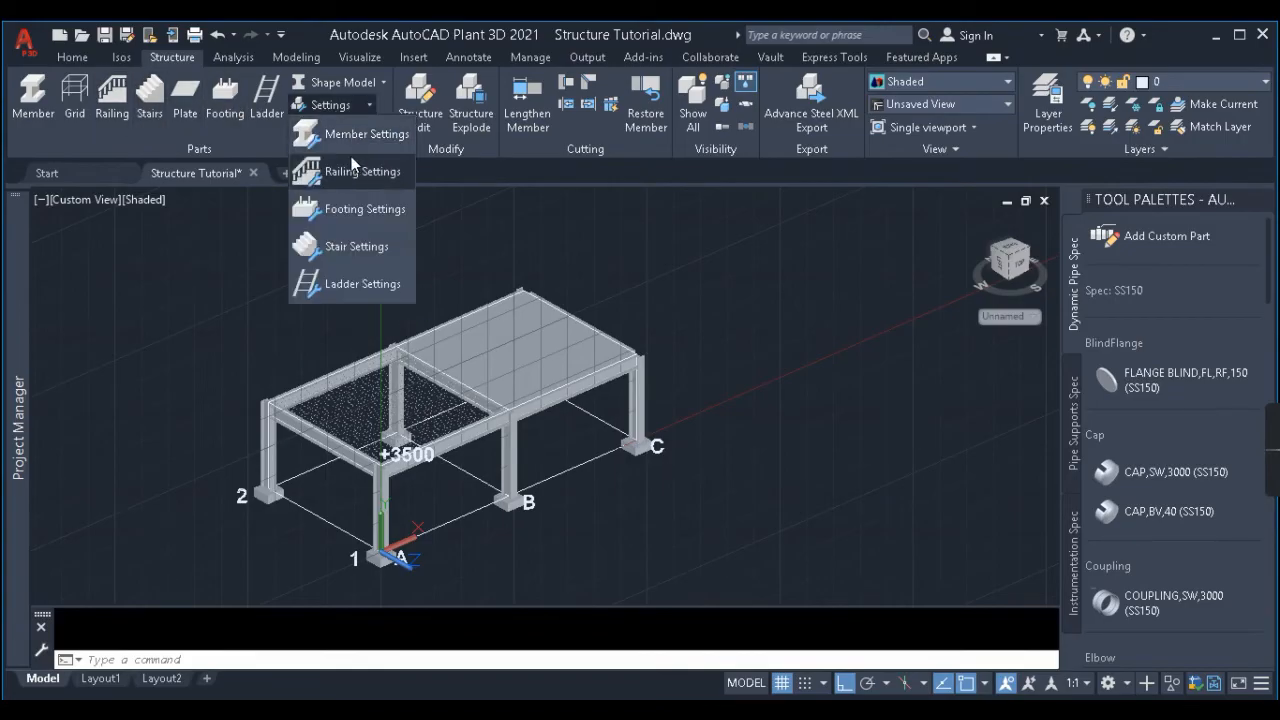
pyautogui.click(150, 95)
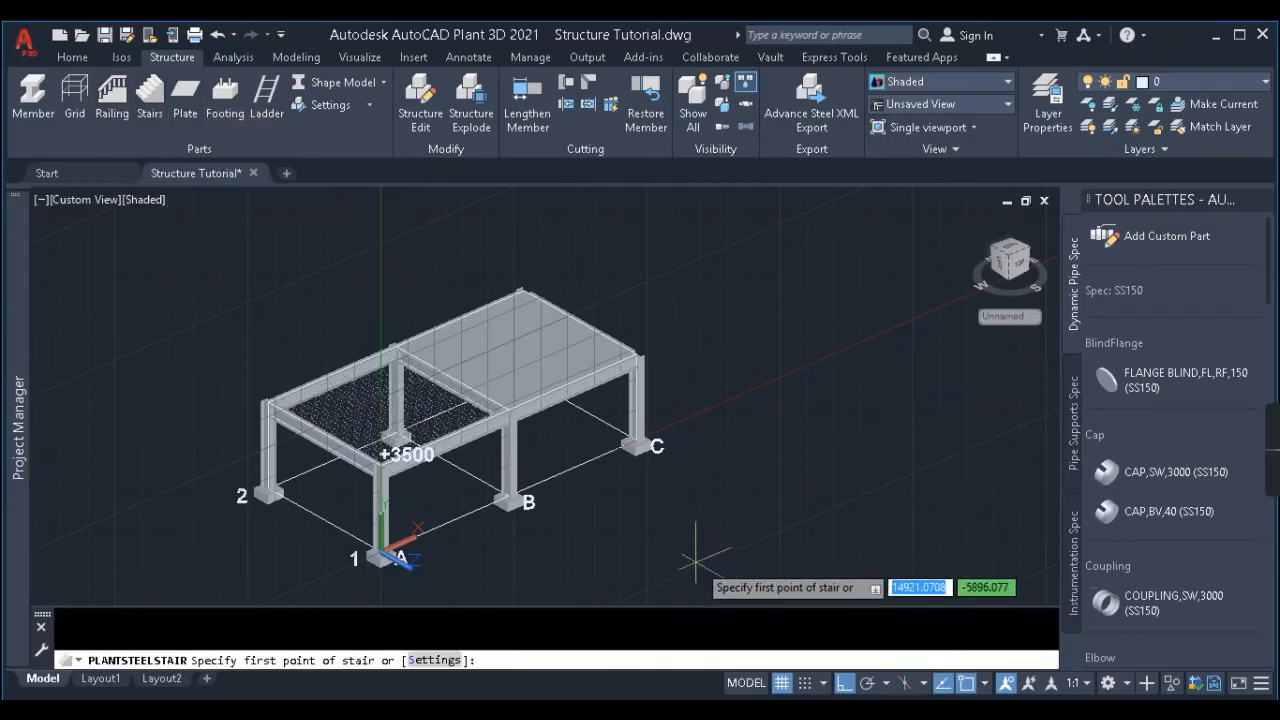
pyautogui.click(630, 518)
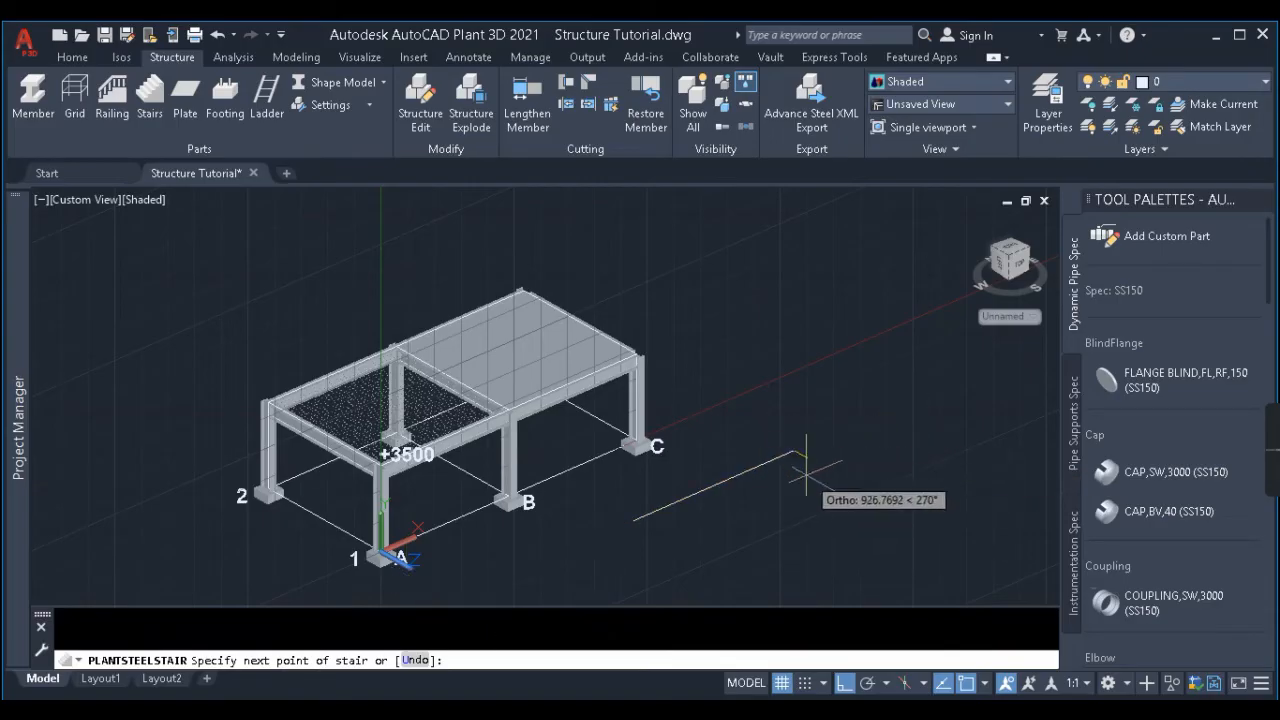
pyautogui.scroll(3, 806, 470)
pyautogui.scroll(-6, 796, 436)
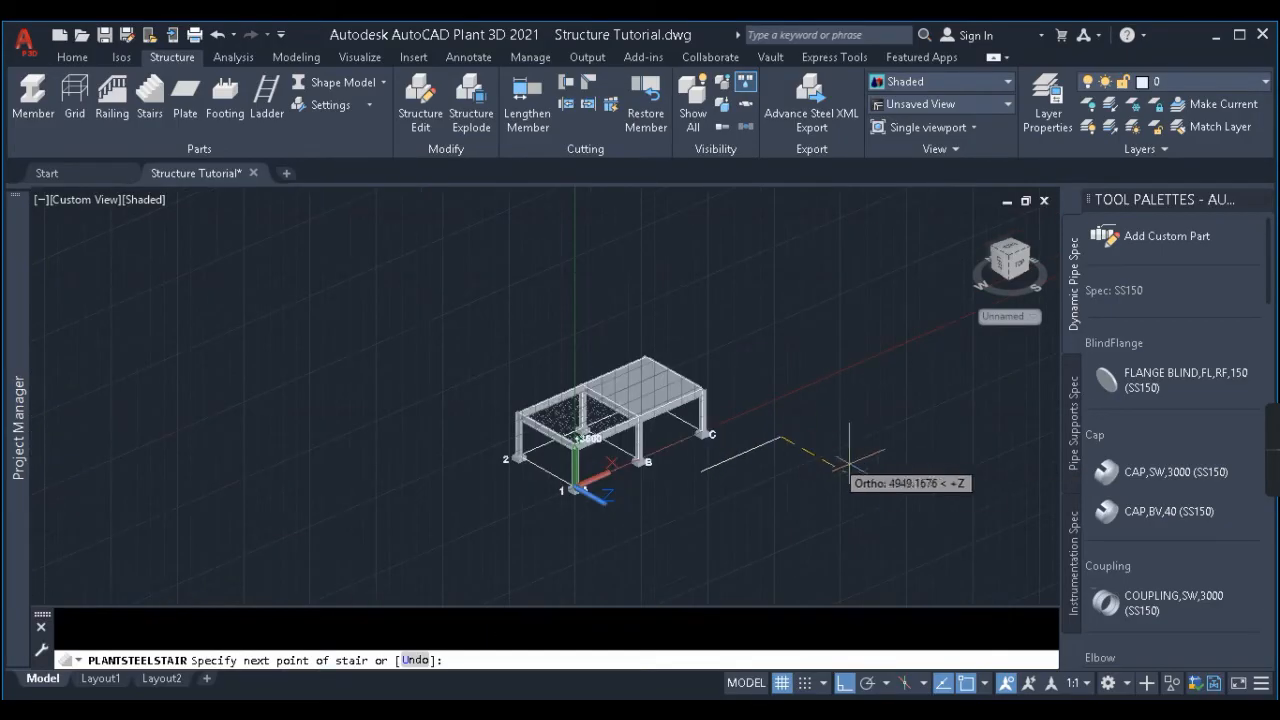
pyautogui.scroll(3, 814, 442)
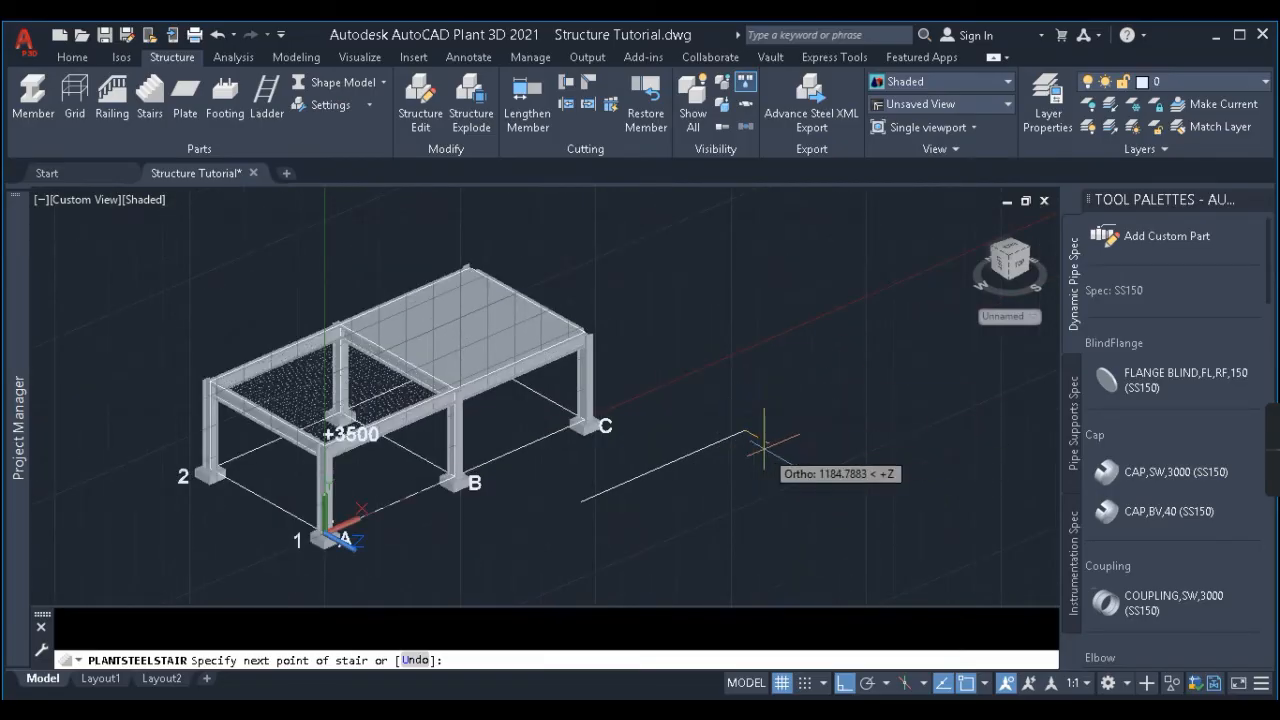
pyautogui.click(764, 437)
pyautogui.scroll(3, 743, 428)
pyautogui.scroll(-4, 743, 428)
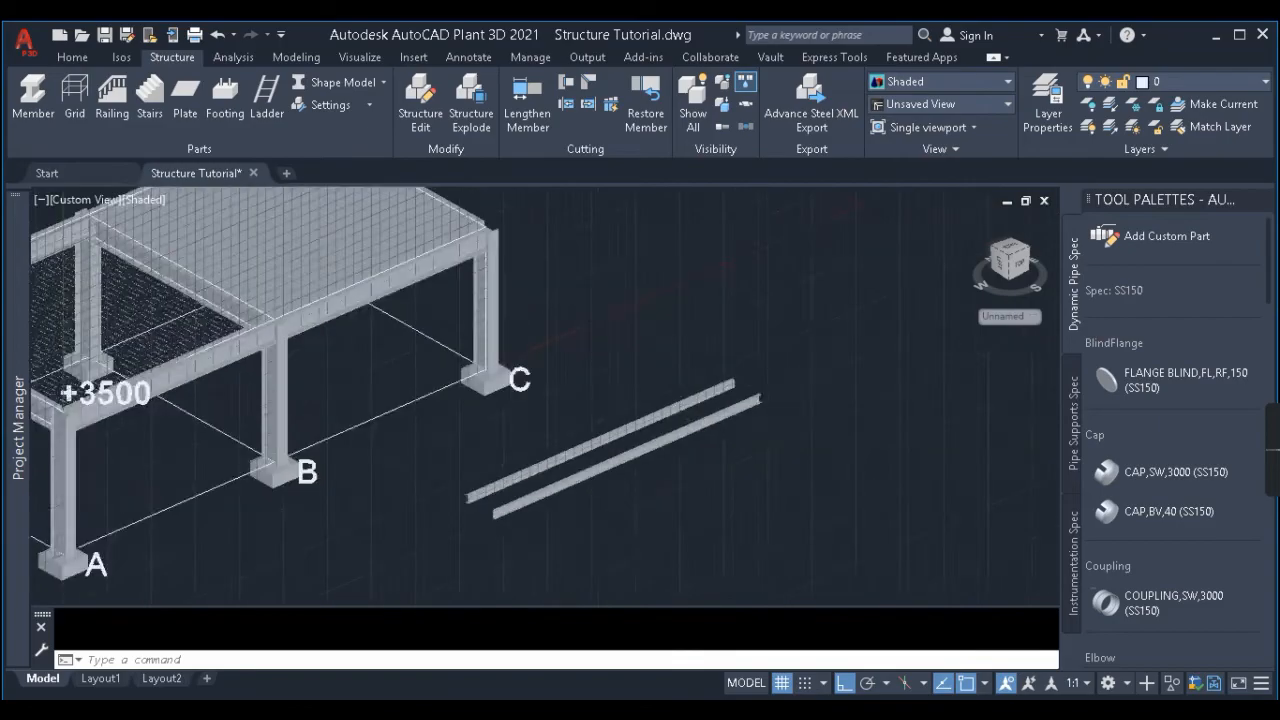
pyautogui.scroll(3, 677, 401)
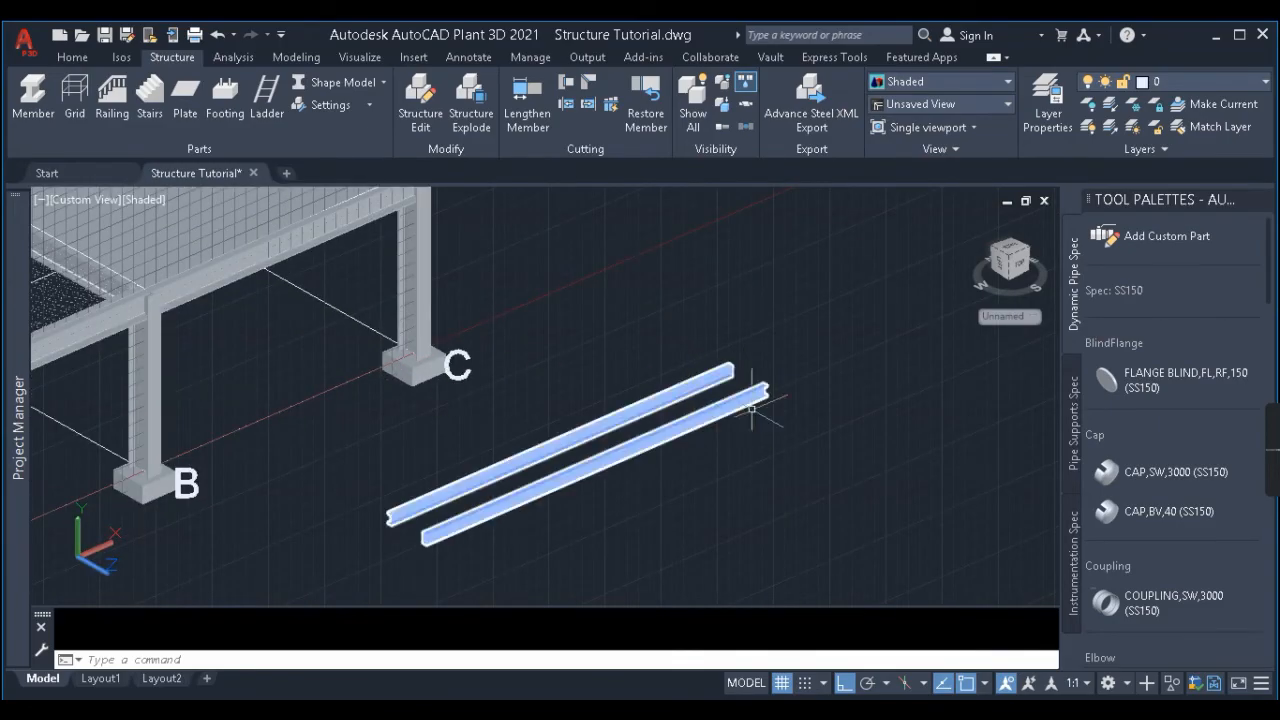
# Delete the trial stair beside column C.
pyautogui.click(723, 466)
pyautogui.click(634, 280)
pyautogui.press('Delete')
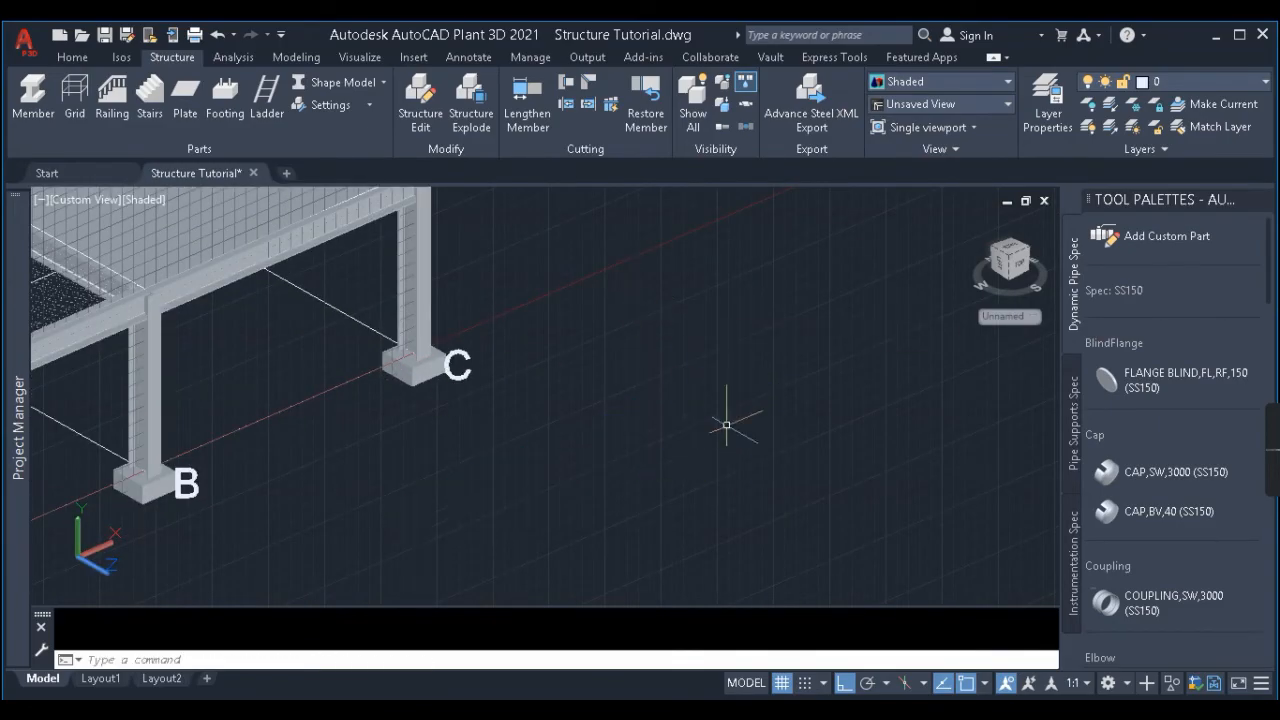
# Paste the copied guide lines into the drawing at insertion point 0,0,0.
pyautogui.scroll(-4, 724, 440)
pyautogui.hotkey('ctrl', 'v')
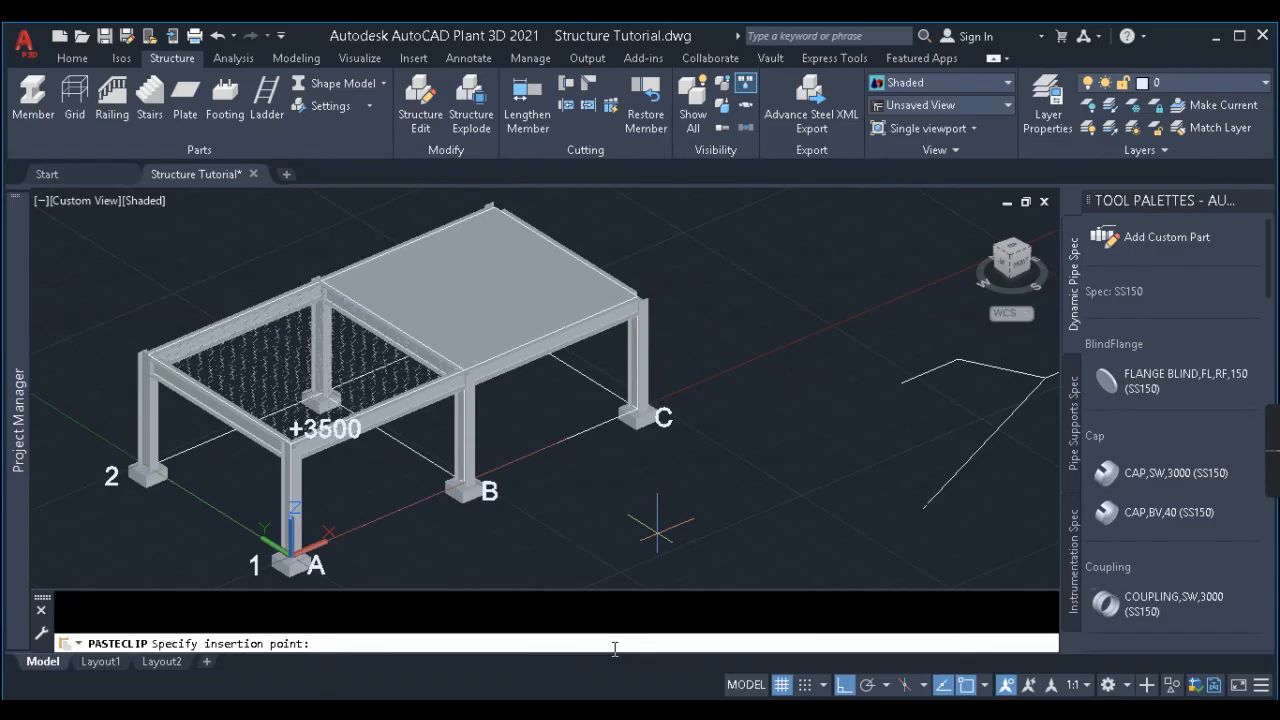
pyautogui.write('0,0,0')
pyautogui.press('Return')
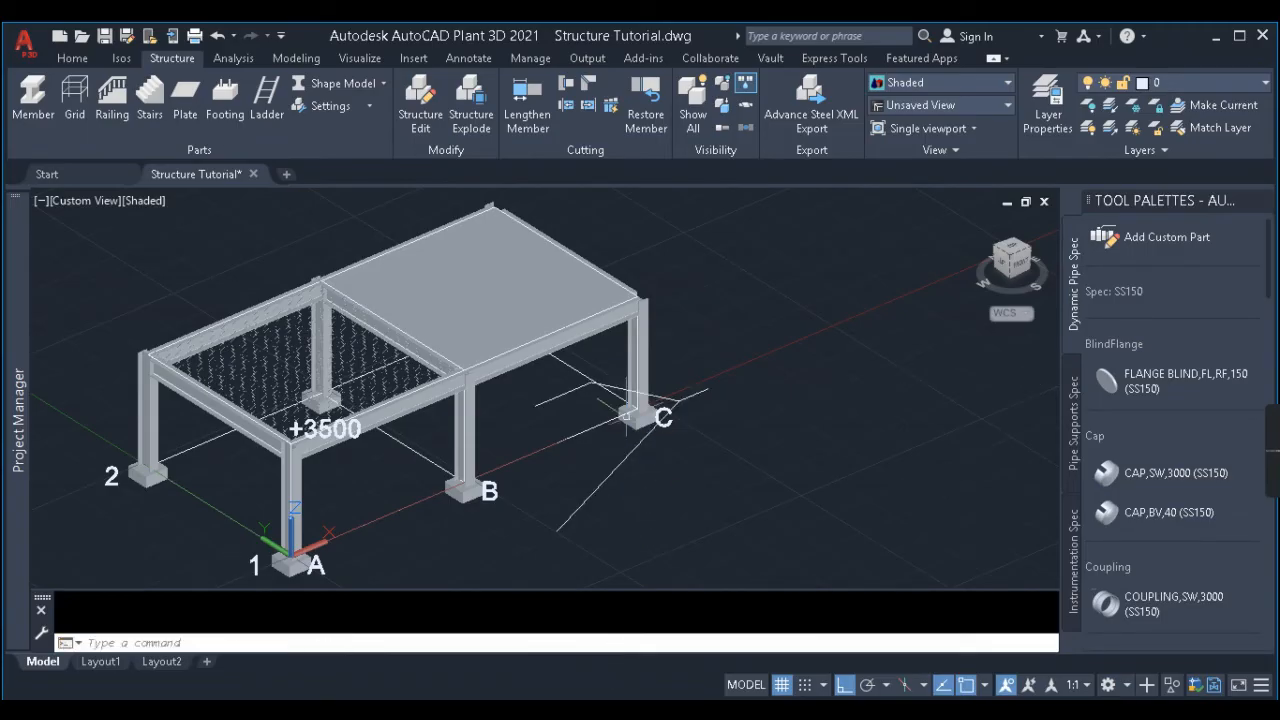
# Create the lower stair flight from the ground end of the pasted guide lines to the outer end of the intermediate landing line.
pyautogui.scroll(4, 627, 418)
pyautogui.keyDown('shift'); pyautogui.moveTo(650, 435); pyautogui.dragTo(530, 556, button='middle'); pyautogui.keyUp('shift')
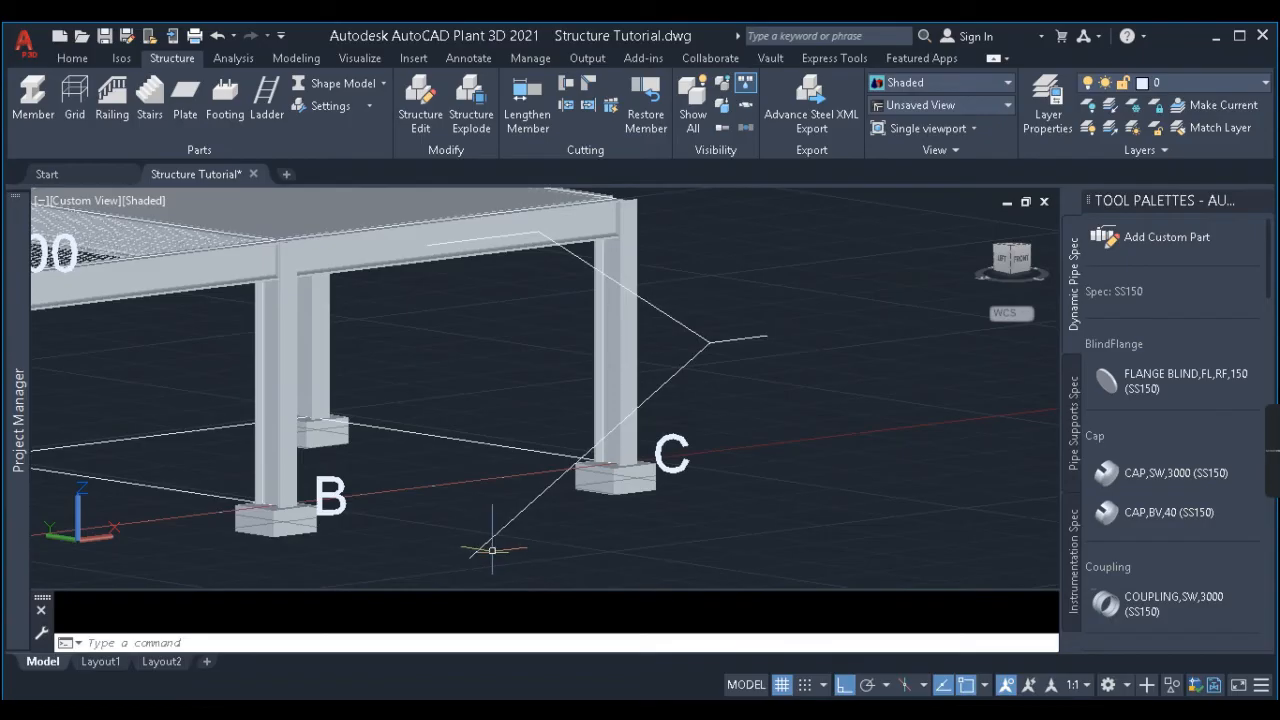
pyautogui.keyDown('shift'); pyautogui.moveTo(769, 338); pyautogui.dragTo(755, 366, button='middle'); pyautogui.keyUp('shift')
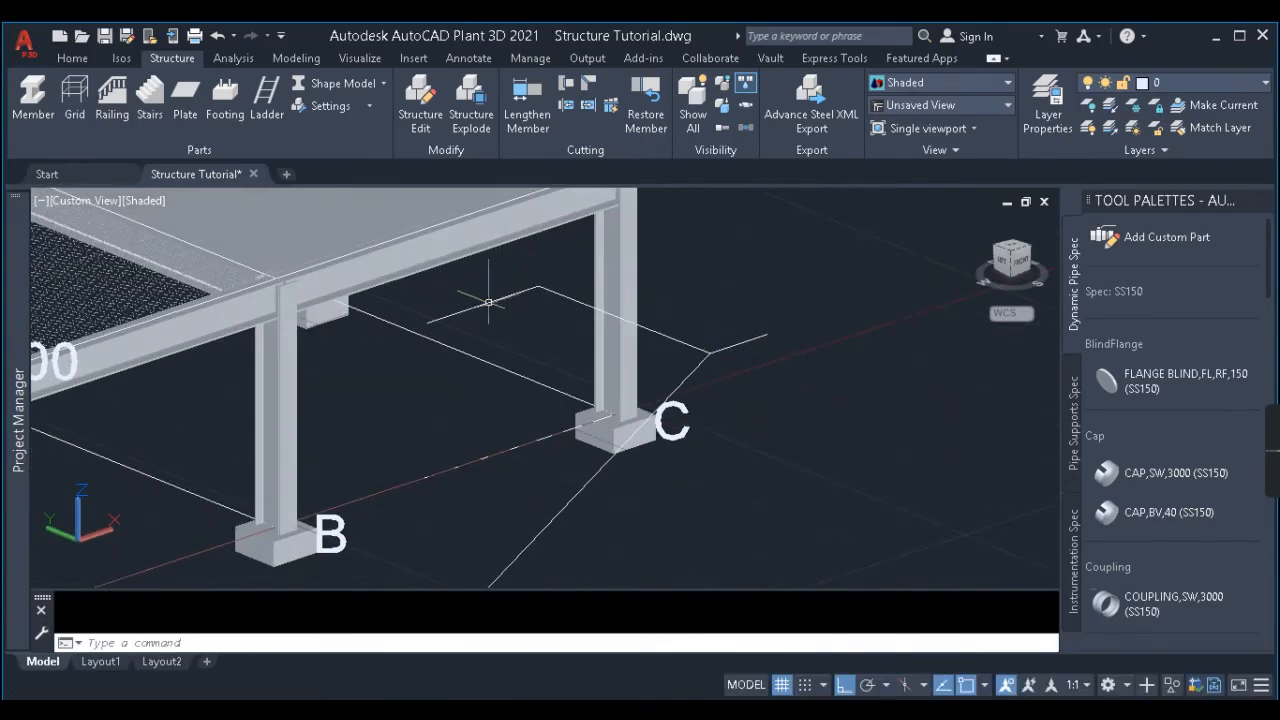
pyautogui.keyDown('shift'); pyautogui.moveTo(718, 352); pyautogui.dragTo(623, 506, button='middle'); pyautogui.keyUp('shift')
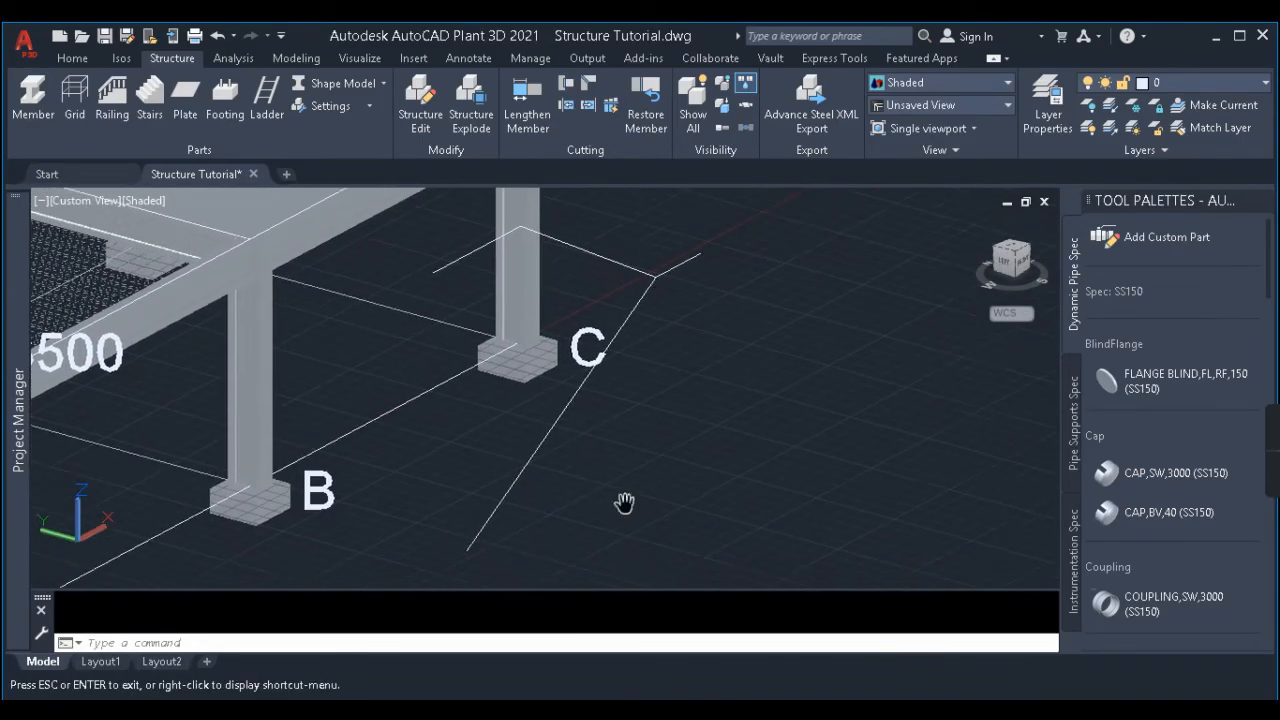
pyautogui.click(150, 100)
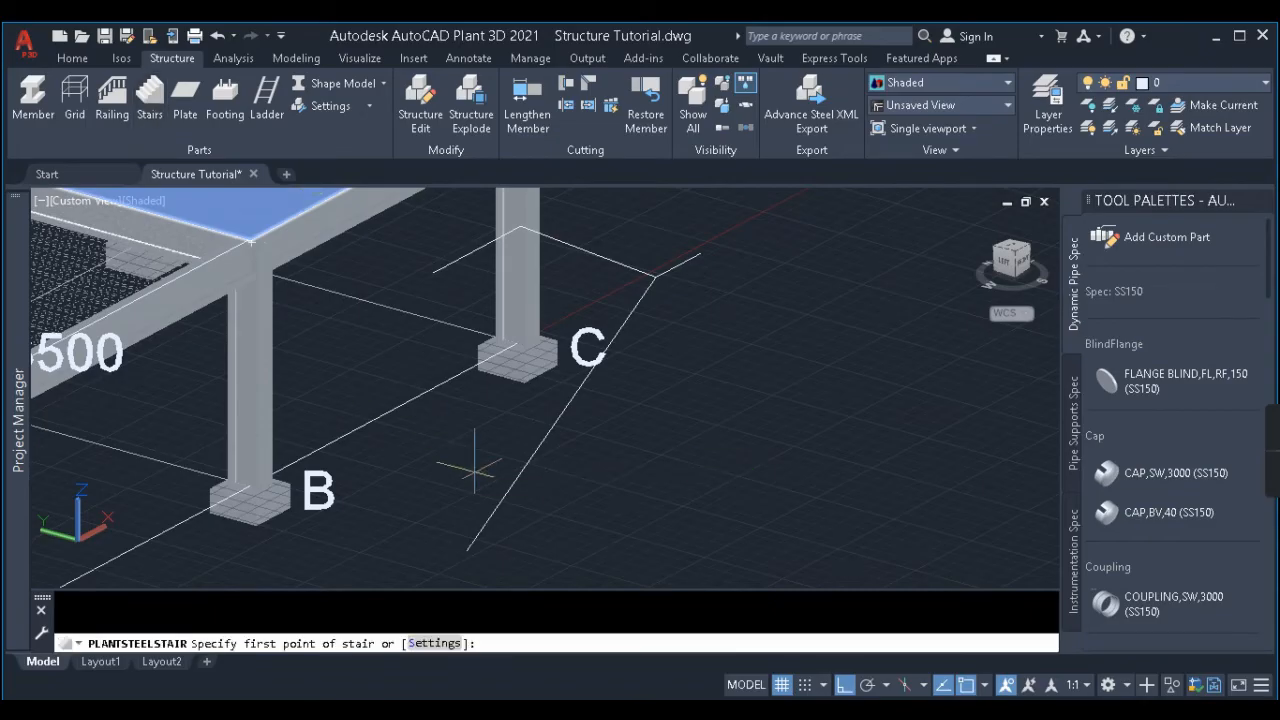
pyautogui.click(466, 550)
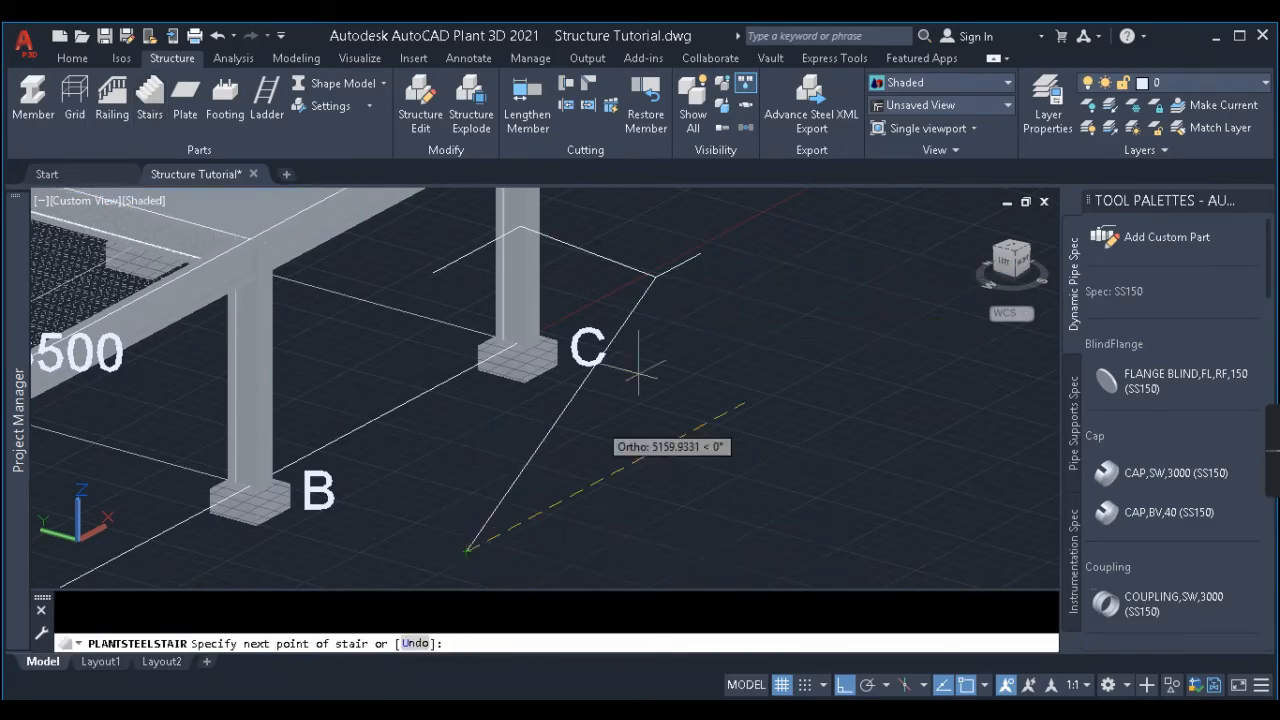
pyautogui.click(704, 252)
# Create the upper stair flight from the intermediate landing line's outer end to the free end of the highest guide line.
pyautogui.keyDown('shift'); pyautogui.moveTo(700, 305); pyautogui.dragTo(696, 334, button='middle'); pyautogui.keyUp('shift')
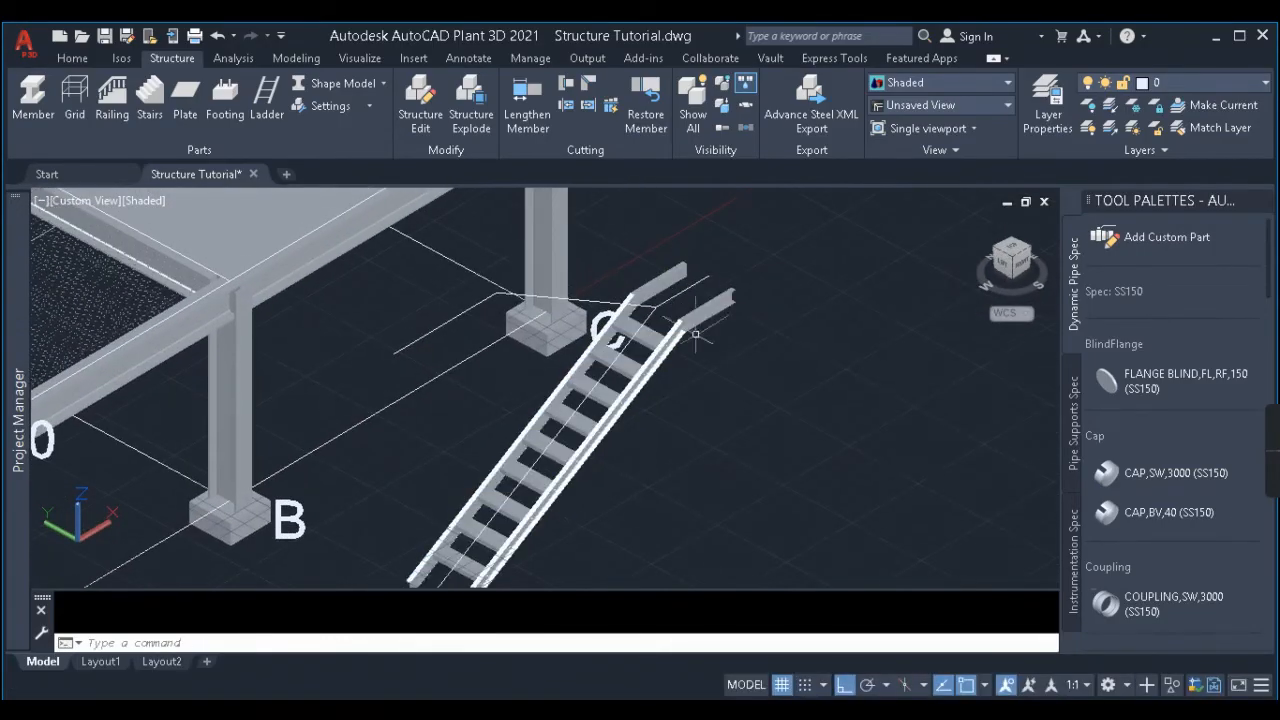
pyautogui.press('Return')
pyautogui.click(700, 270)
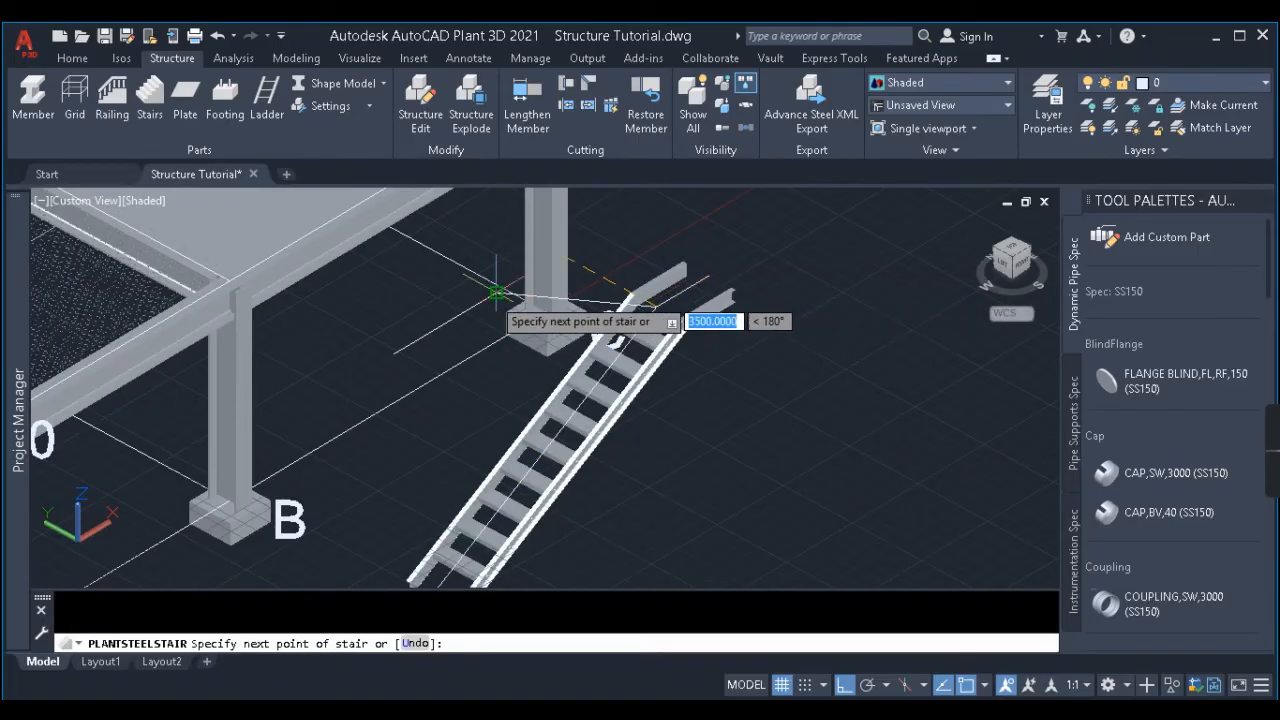
pyautogui.click(401, 347)
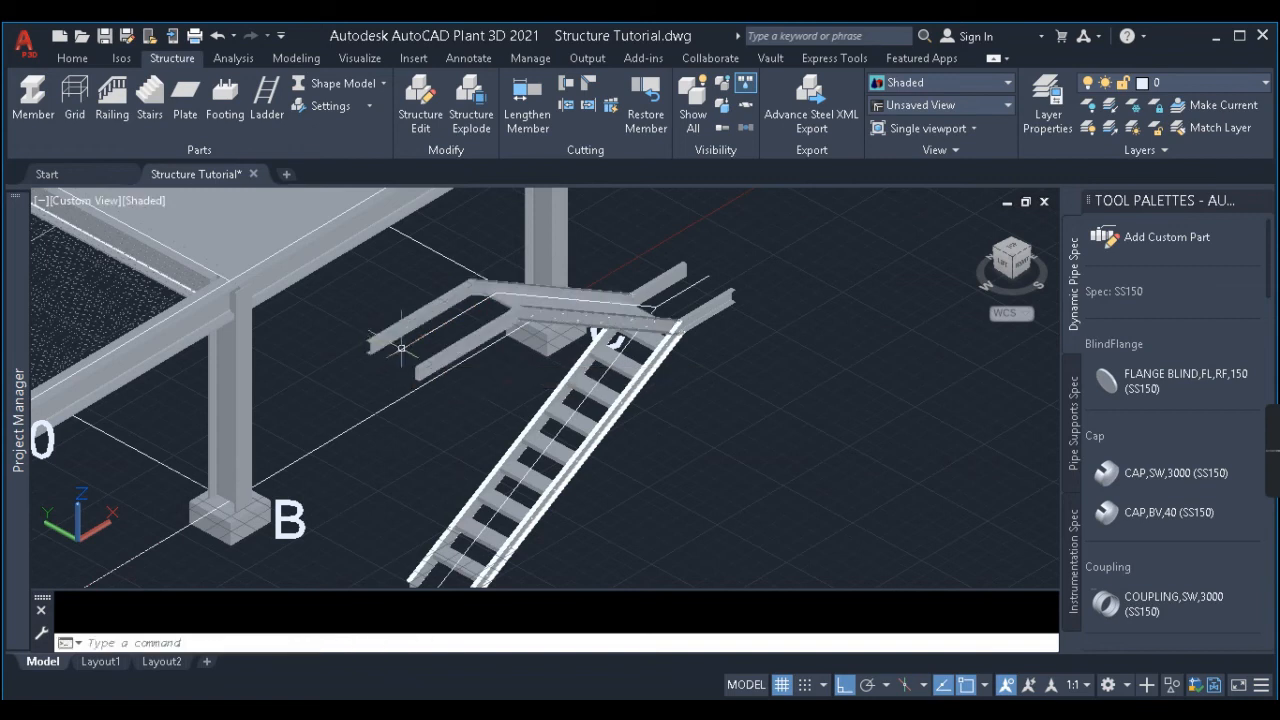
# Move the upper stair flight about one stair width toward the frame, placing it beside the lower flight.
pyautogui.keyDown('shift'); pyautogui.moveTo(766, 277); pyautogui.dragTo(517, 374, button='middle'); pyautogui.keyUp('shift')
pyautogui.click(400, 317)
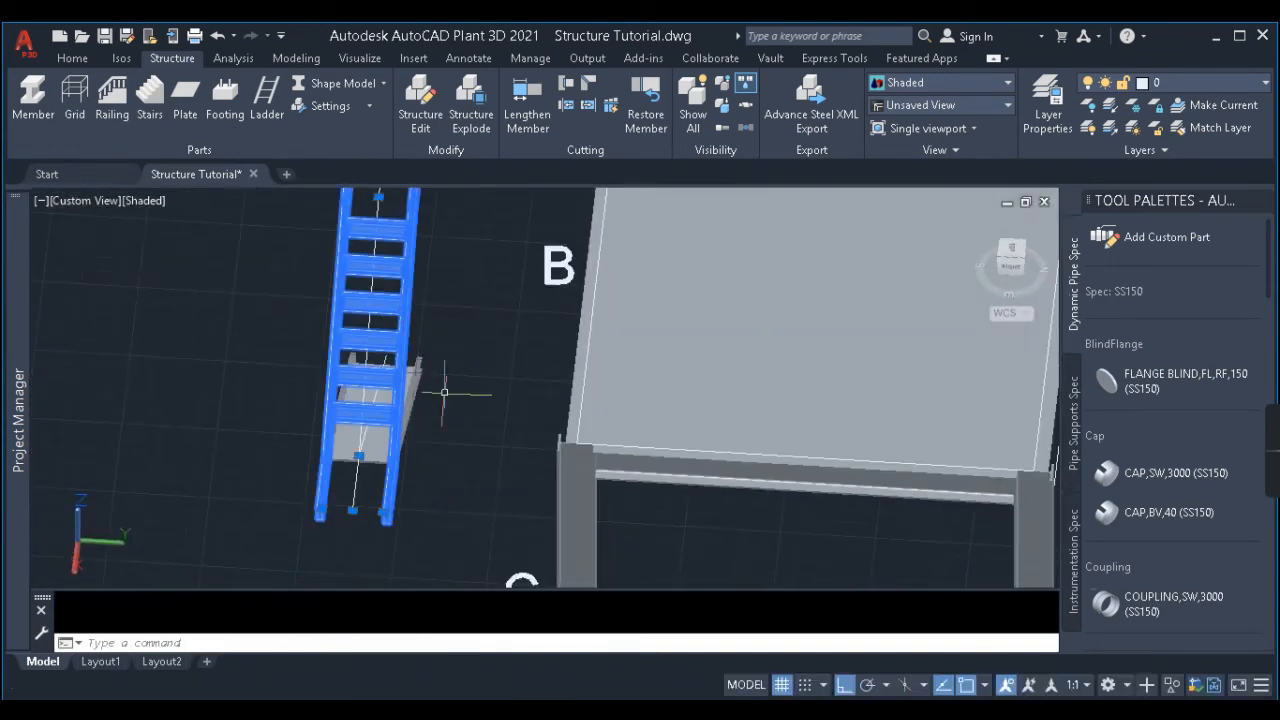
pyautogui.write('m')
pyautogui.press('Return')
pyautogui.click(452, 499)
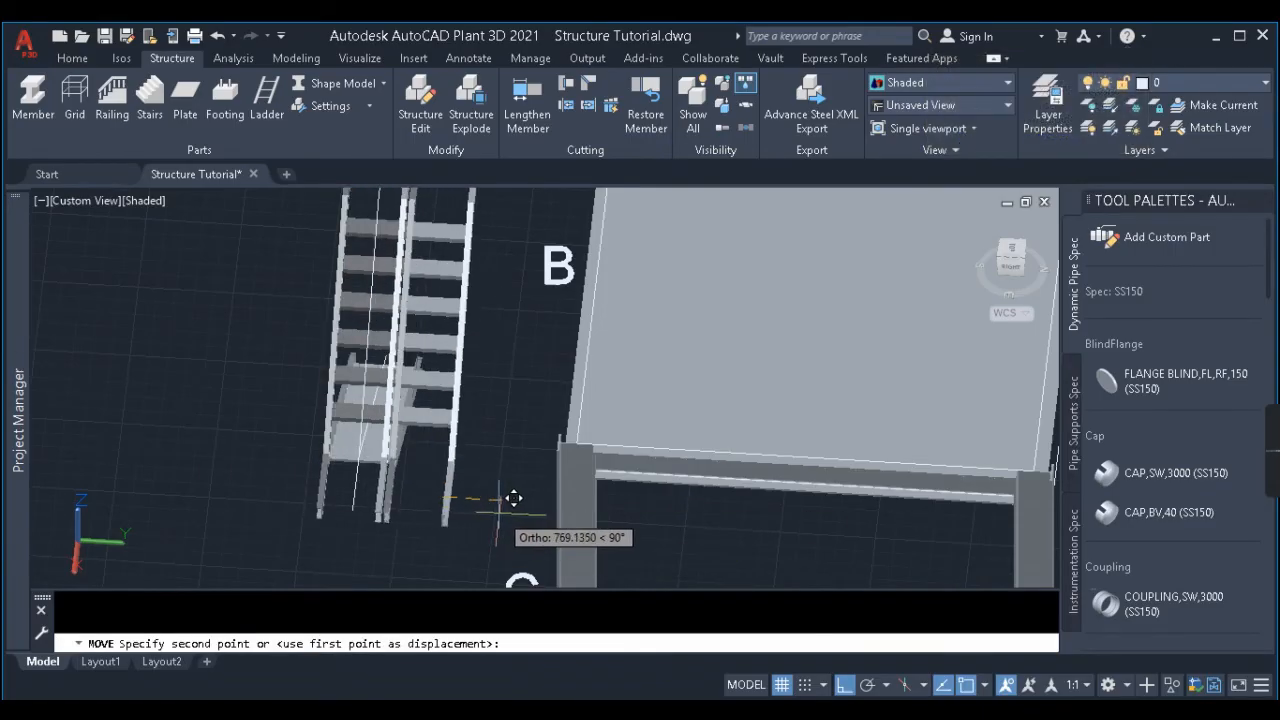
pyautogui.write('100')
pyautogui.press('Return')
# Delete the guide lines running through the two stair flights.
pyautogui.scroll(-3, 514, 503)
pyautogui.keyDown('shift'); pyautogui.moveTo(514, 503); pyautogui.dragTo(828, 330, button='middle'); pyautogui.keyUp('shift')
pyautogui.scroll(5, 828, 335)
pyautogui.click(818, 342)
pyautogui.click(808, 350)
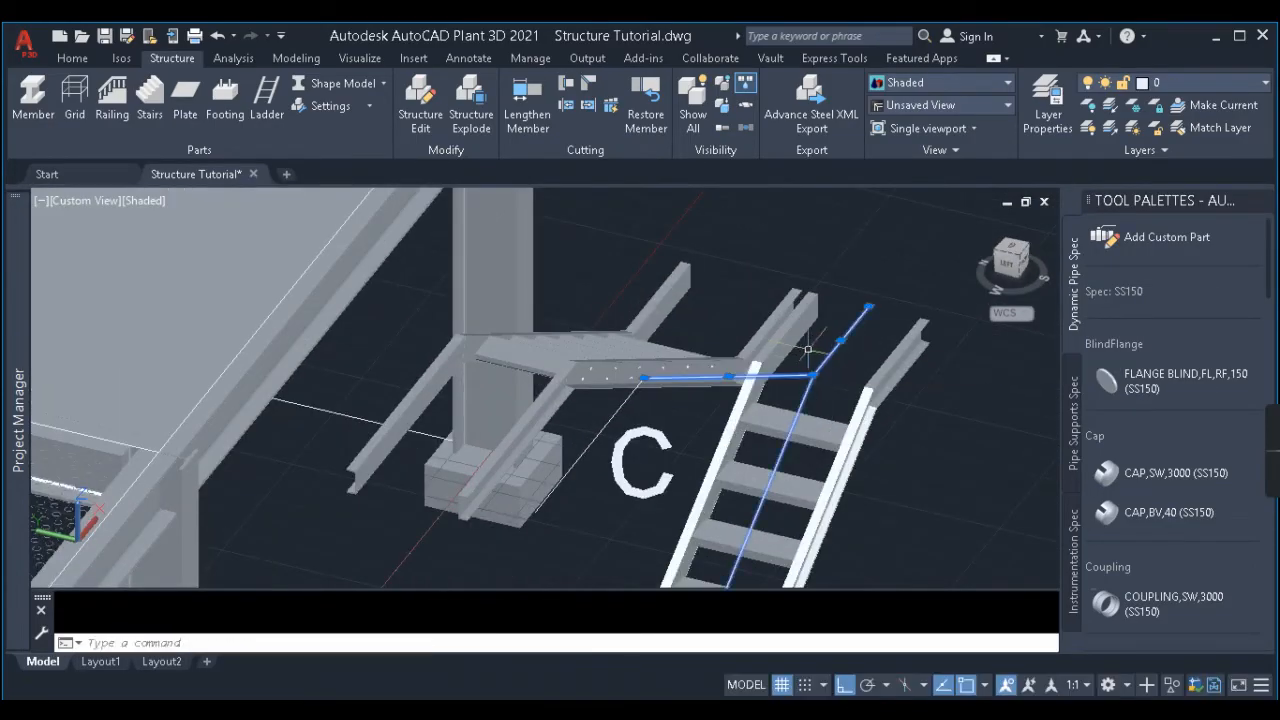
pyautogui.click(608, 428)
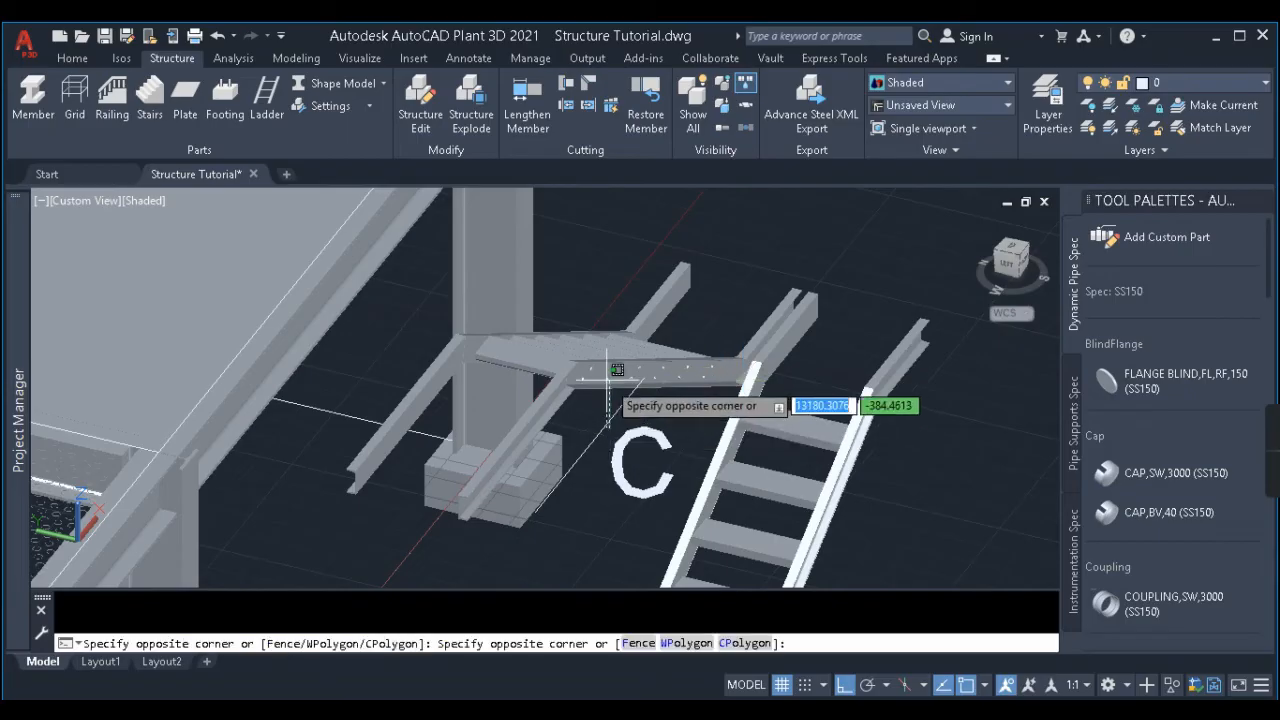
# Move both stair flights together about one stair width closer to the frame, working in the top view.
pyautogui.click(1013, 260)
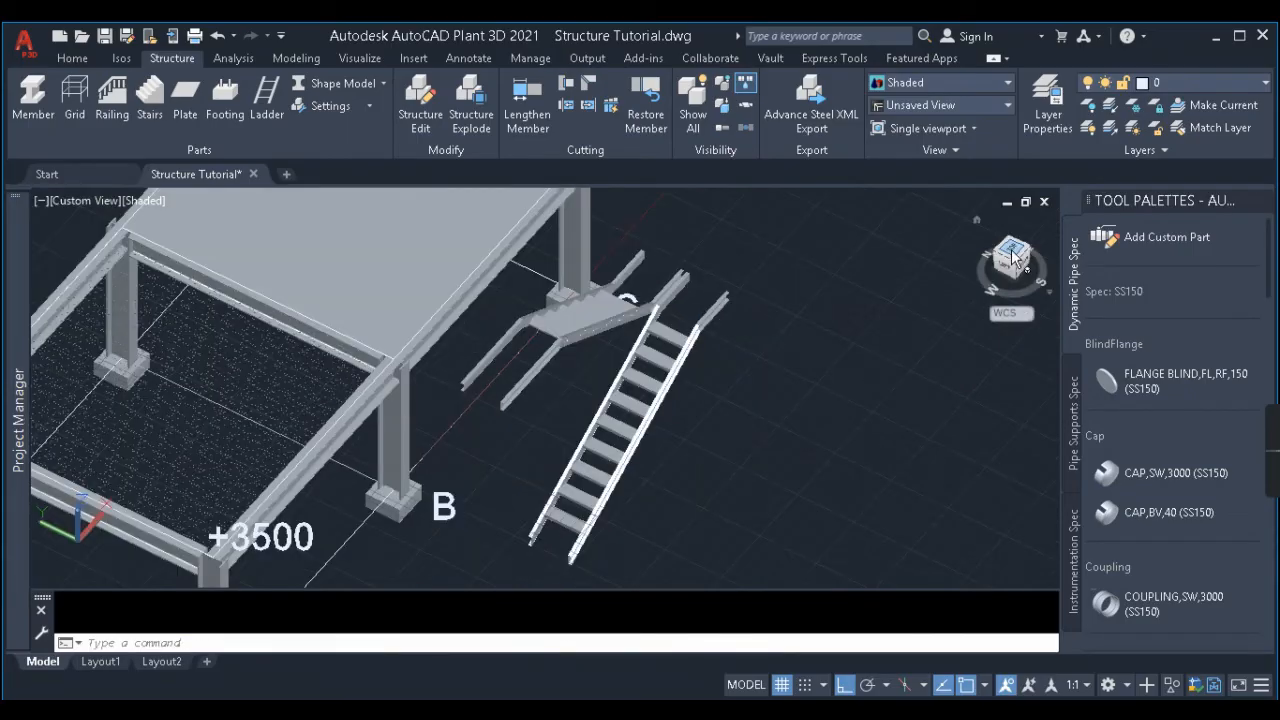
pyautogui.click(1013, 255)
pyautogui.click(812, 262)
pyautogui.click(634, 260)
pyautogui.write('m')
pyautogui.press('Return')
pyautogui.click(861, 290)
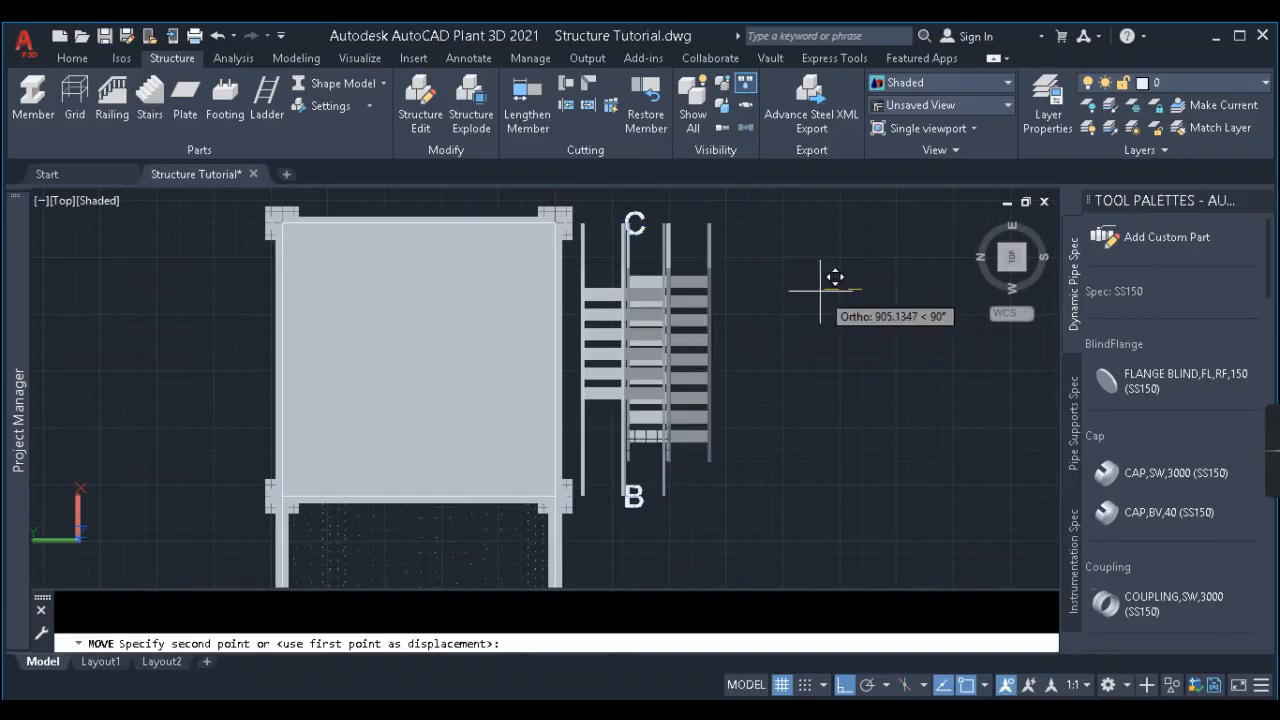
pyautogui.write('100')
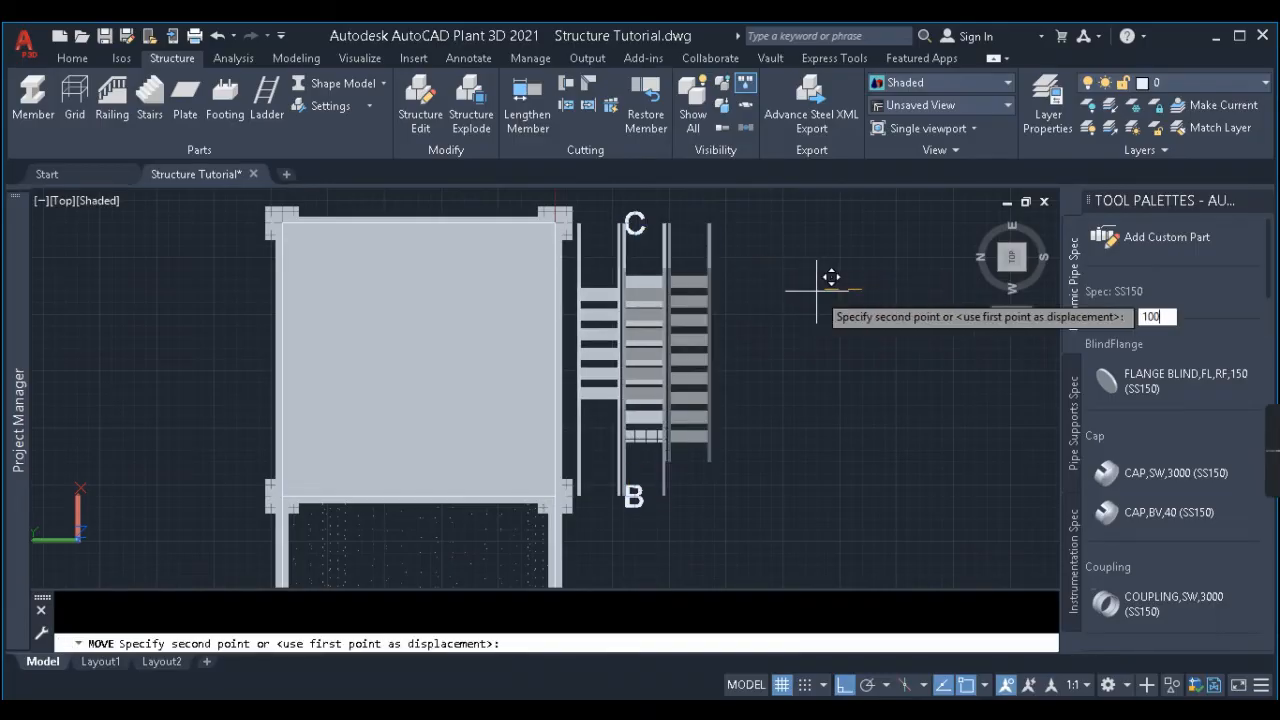
pyautogui.press('Return')
# Copy column C with its footing 3000 mm outward to the far side of the stairs.
pyautogui.keyDown('shift'); pyautogui.moveTo(755, 478); pyautogui.dragTo(891, 293, button='middle'); pyautogui.keyUp('shift')
pyautogui.click(1014, 256)
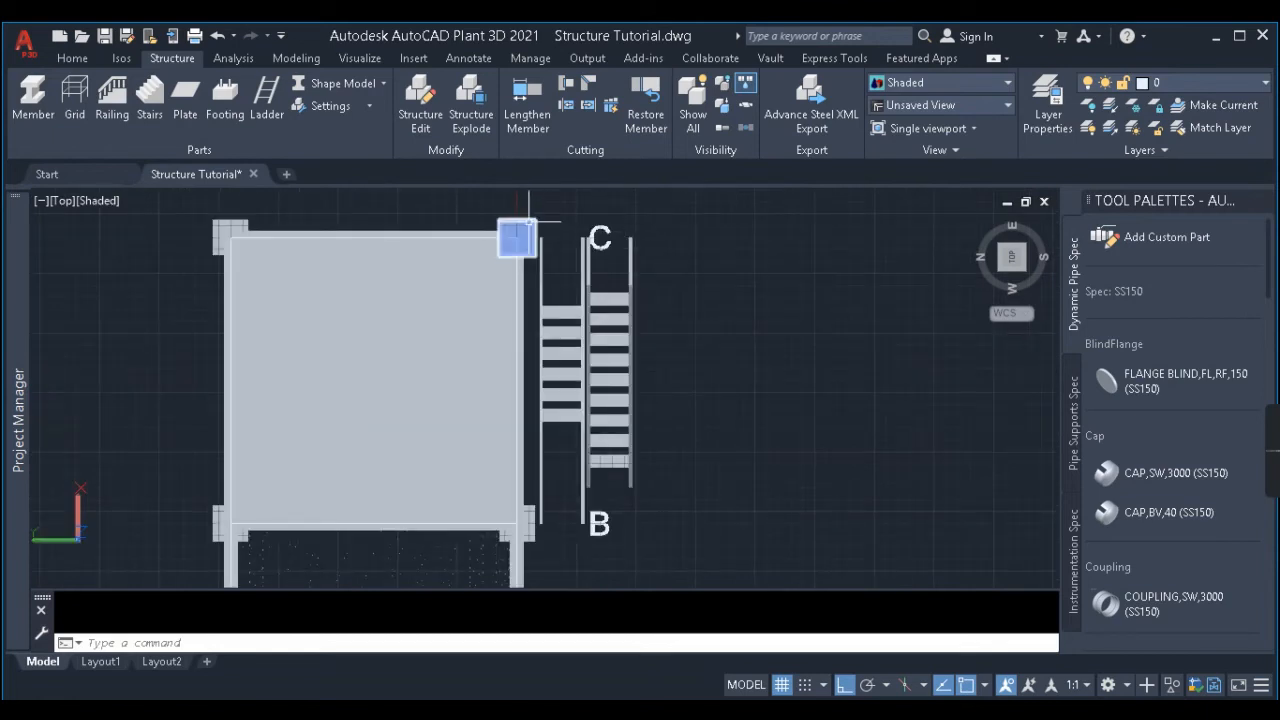
pyautogui.scroll(4, 529, 222)
pyautogui.scroll(-8, 518, 240)
pyautogui.write('co')
pyautogui.press('Return')
pyautogui.click(535, 263)
pyautogui.scroll(2, 653, 251)
pyautogui.scroll(4, 621, 263)
pyautogui.write('3000')
pyautogui.press('Return')
pyautogui.press('Return')
# Add a horizontal beam at the intermediate stair landing level from column C's side to the midpoint of the copied column's flange.
pyautogui.keyDown('shift'); pyautogui.moveTo(612, 403); pyautogui.dragTo(395, 208, button='middle'); pyautogui.keyUp('shift')
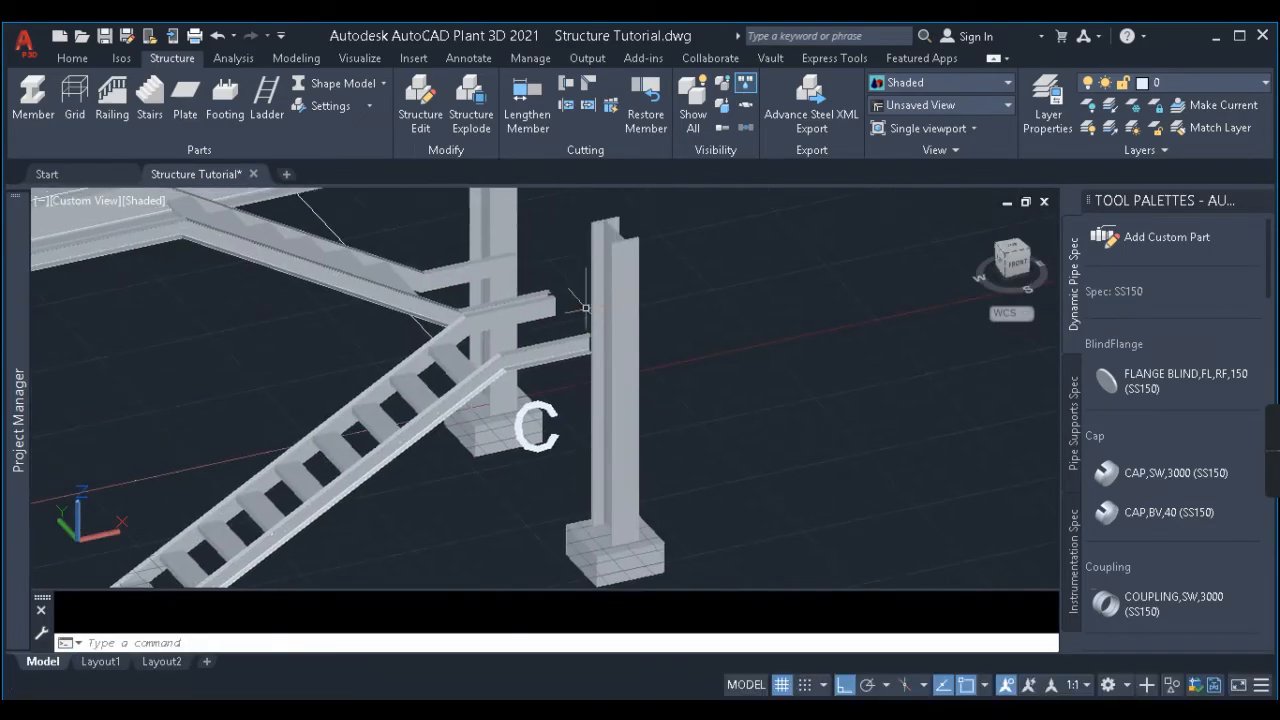
pyautogui.click(33, 93)
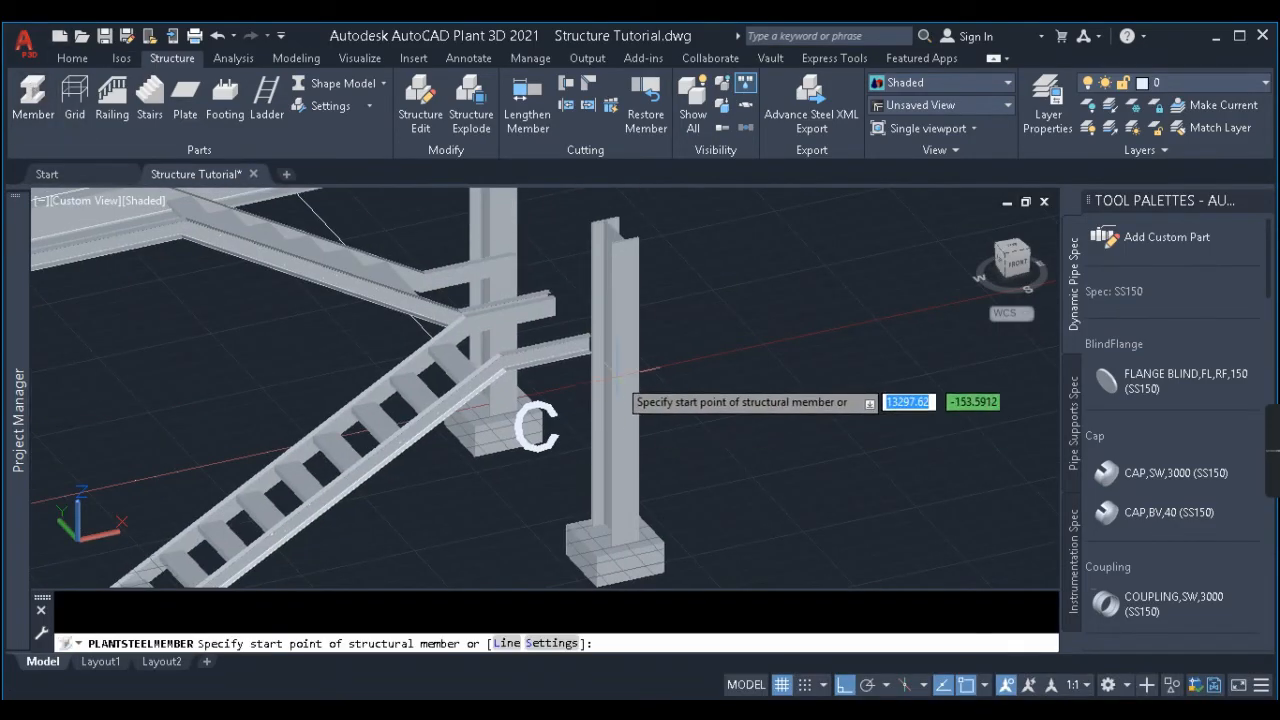
pyautogui.scroll(5, 515, 255)
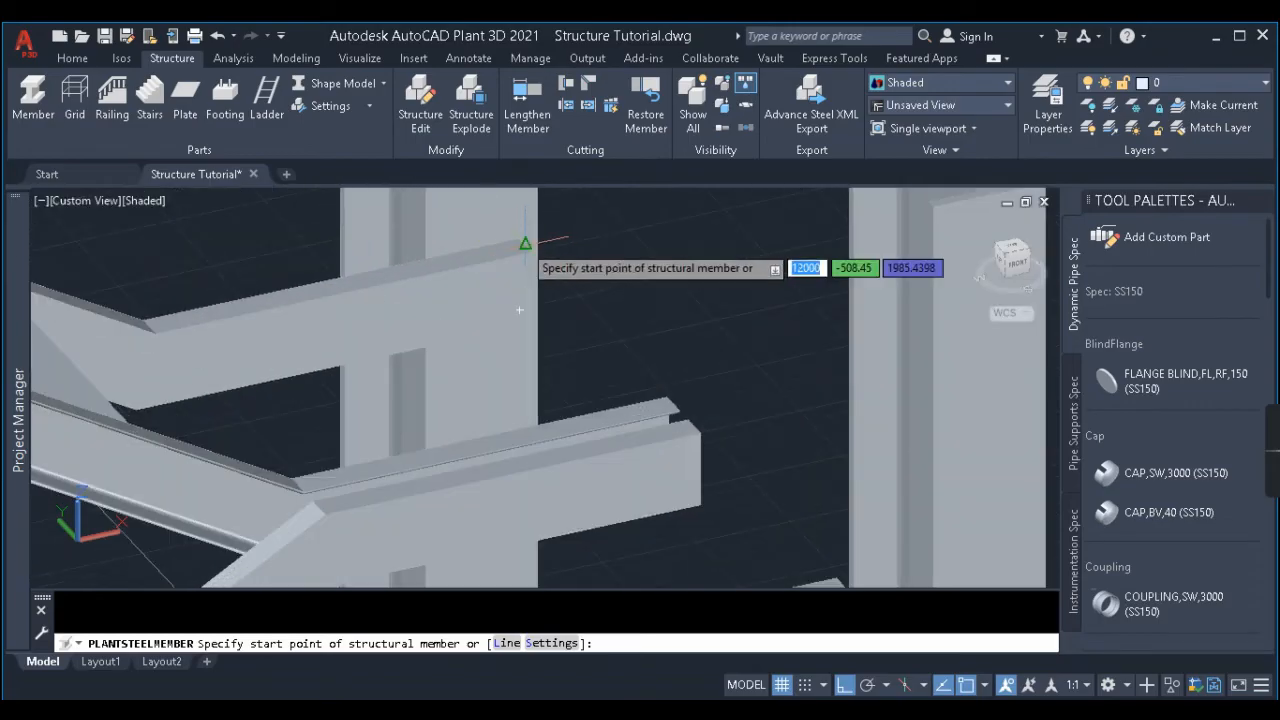
pyautogui.click(526, 242)
pyautogui.scroll(-3, 526, 242)
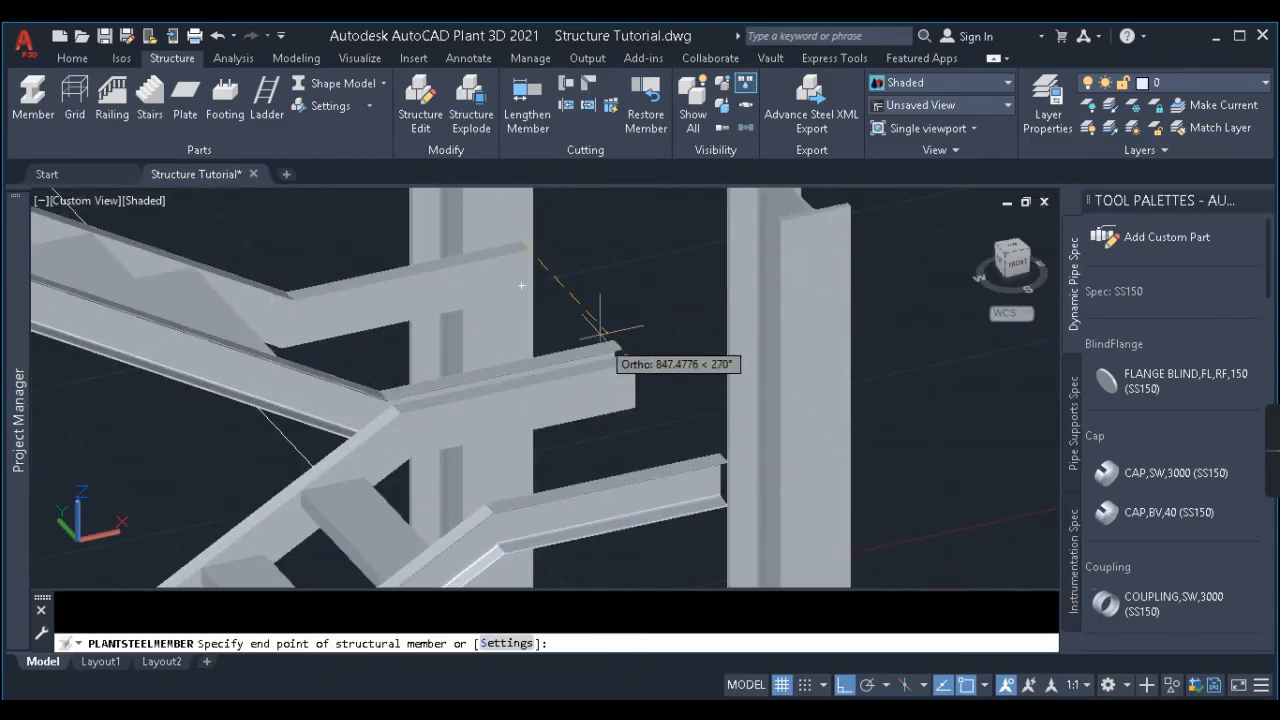
pyautogui.scroll(-2, 603, 332)
pyautogui.write('mid')
pyautogui.press('Return')
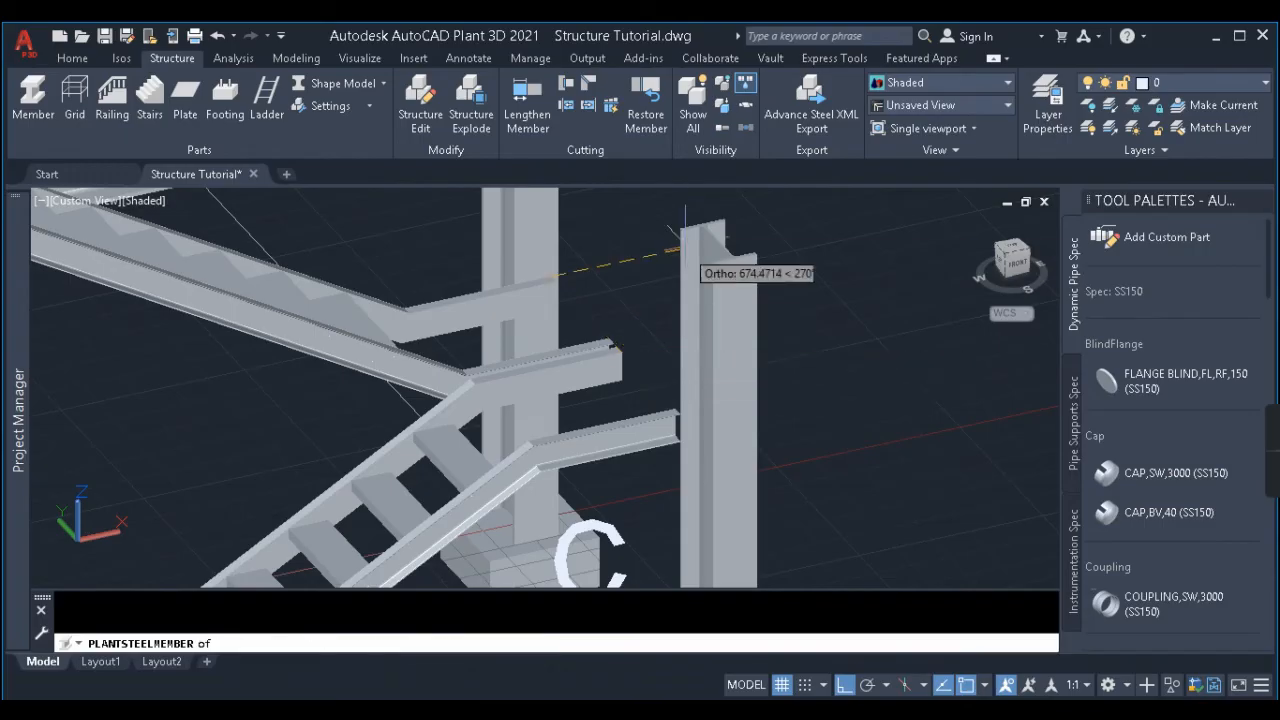
pyautogui.scroll(5, 701, 223)
pyautogui.click(701, 223)
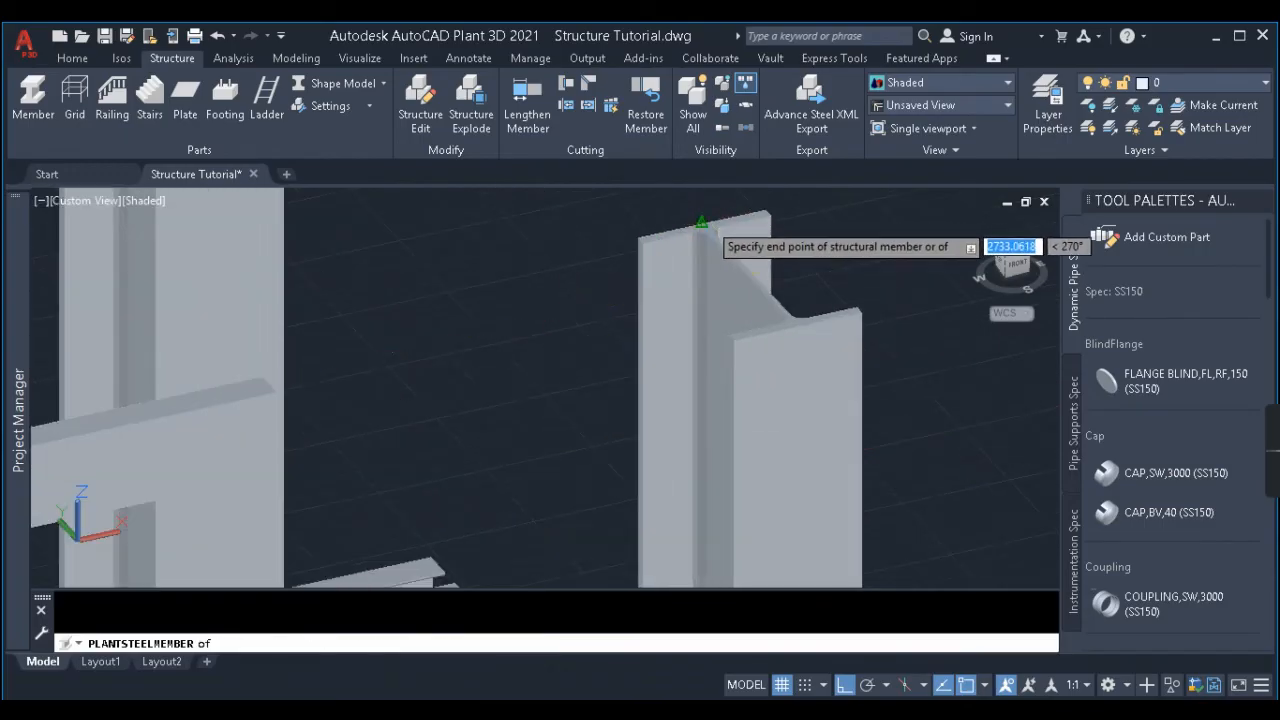
pyautogui.scroll(-5, 703, 225)
pyautogui.click(857, 408)
pyautogui.press('Escape')
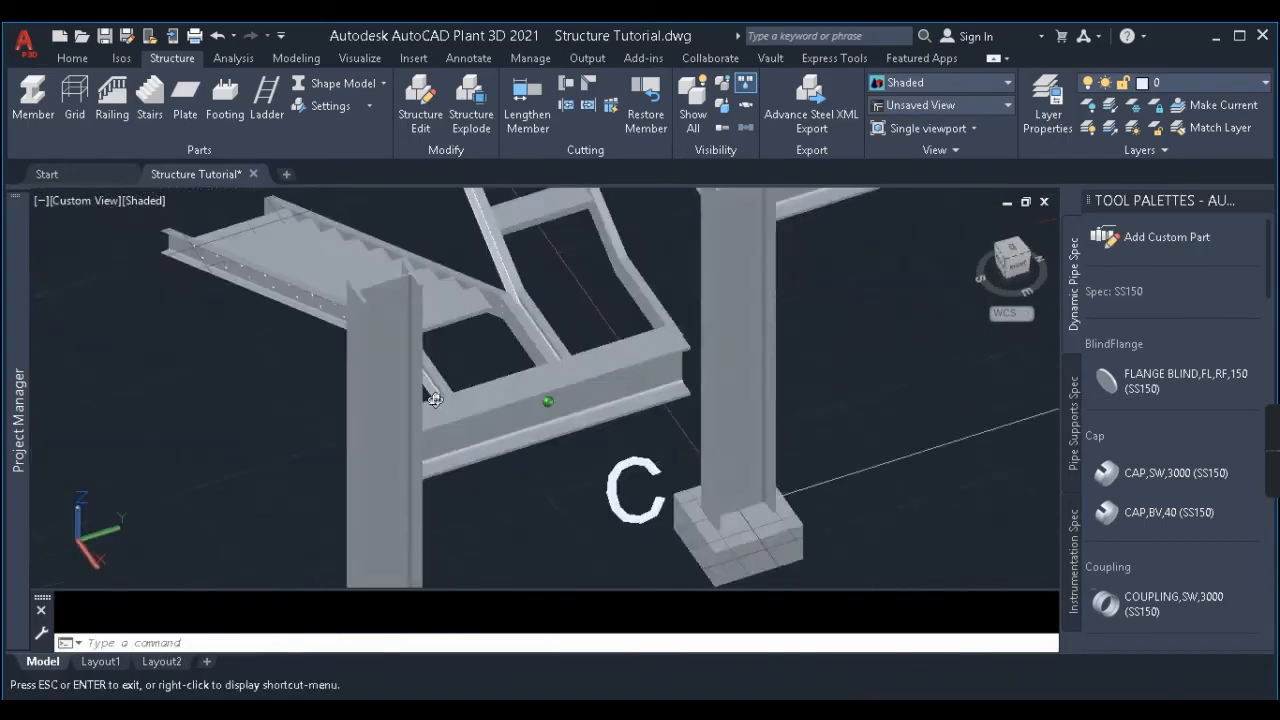
# Stretch the landing beam's inner end to meet the face of column C.
pyautogui.keyDown('shift'); pyautogui.moveTo(470, 385); pyautogui.dragTo(400, 380, button='middle'); pyautogui.keyUp('shift')
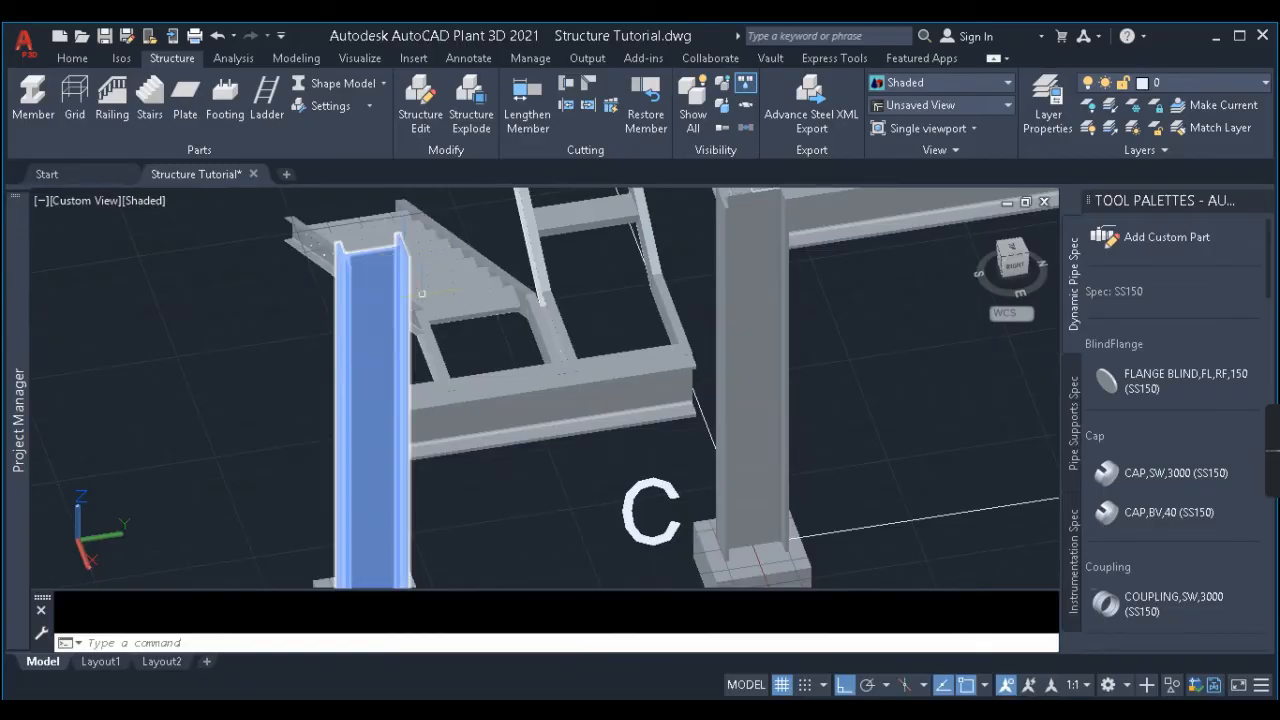
pyautogui.click(690, 395)
pyautogui.click(691, 379)
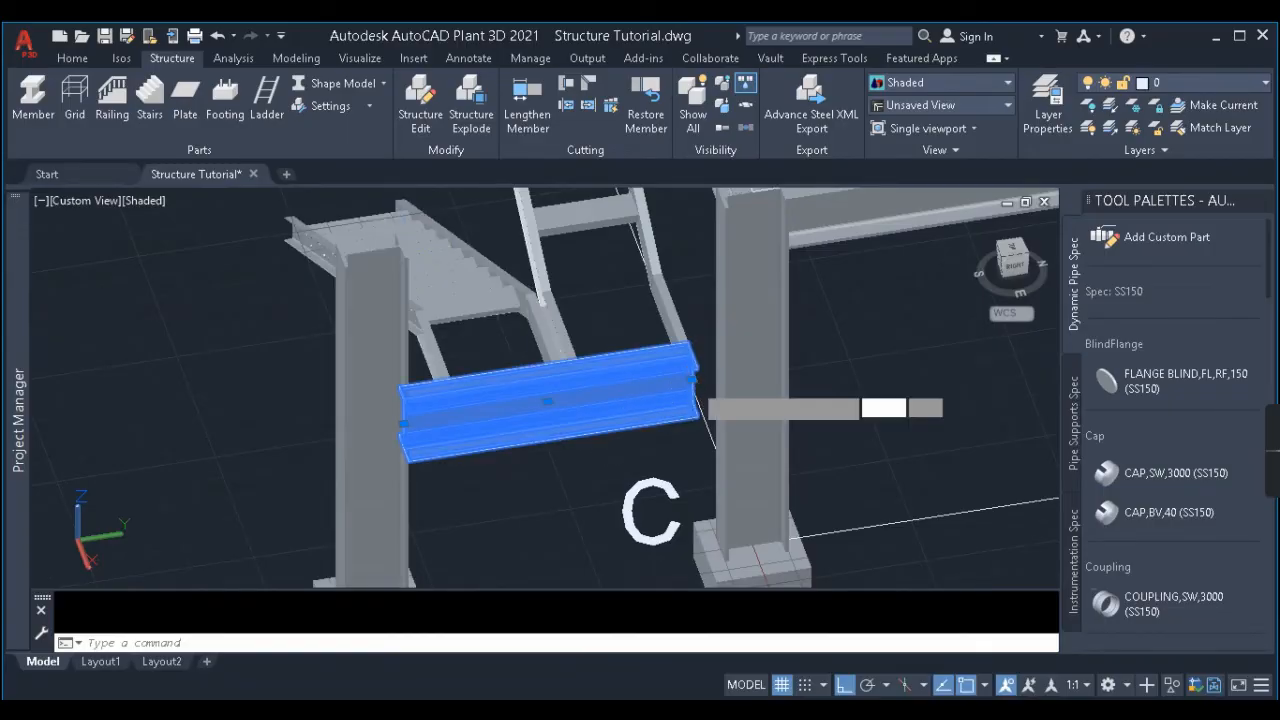
pyautogui.scroll(-3, 640, 405)
pyautogui.scroll(3, 685, 350)
pyautogui.scroll(2, 692, 280)
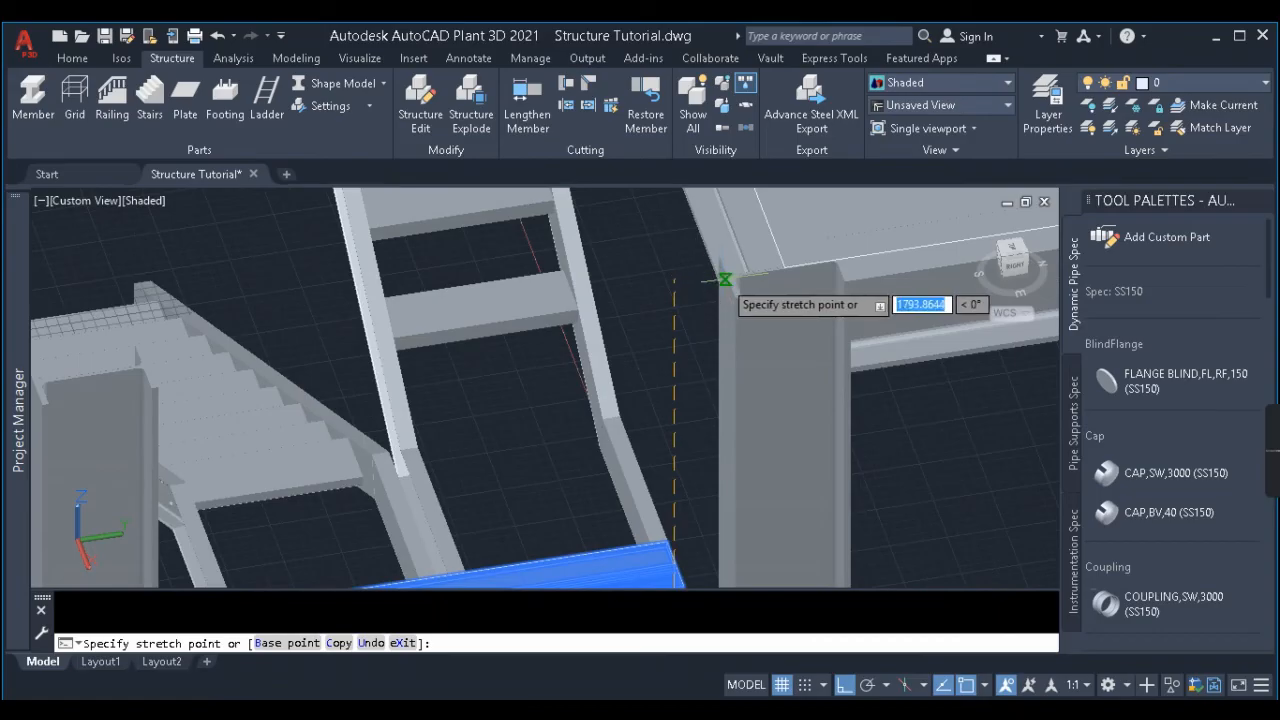
pyautogui.click(726, 279)
pyautogui.press('Escape')
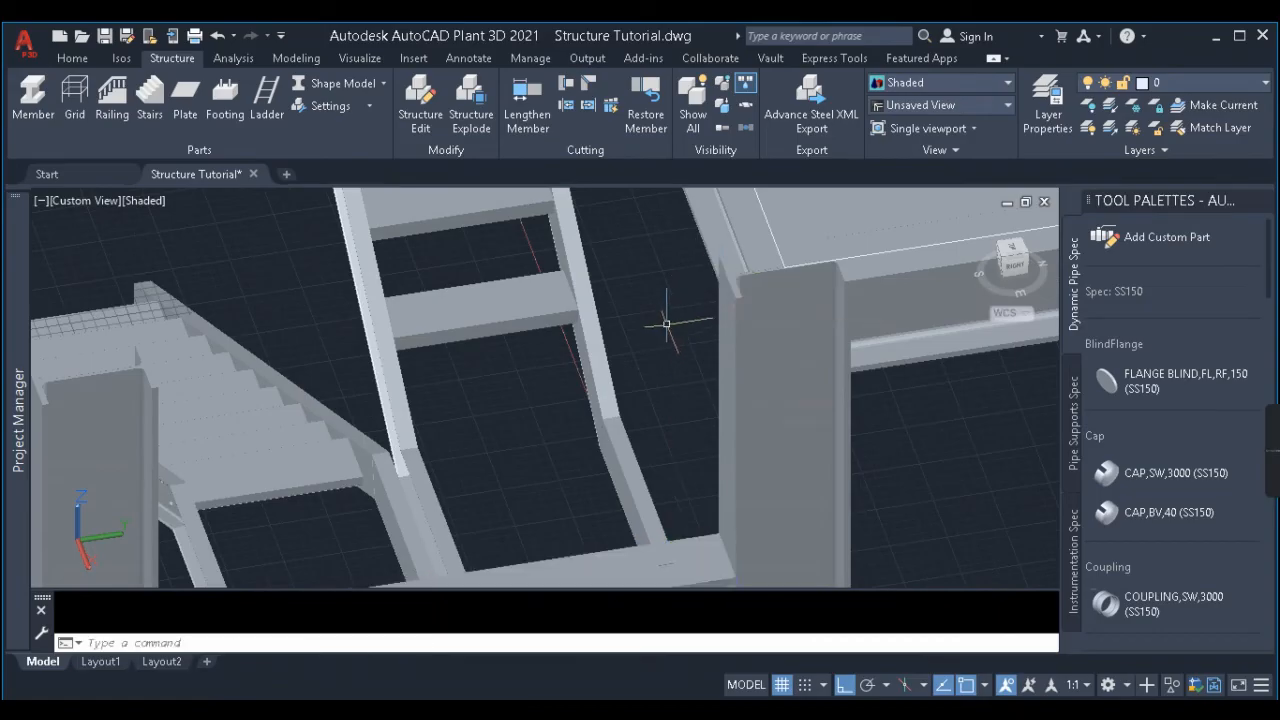
# Change the landing beam's shape size to HEB-200 through its member properties.
pyautogui.scroll(-5, 668, 325)
pyautogui.keyDown('shift'); pyautogui.moveTo(571, 442); pyautogui.dragTo(649, 453, button='middle'); pyautogui.keyUp('shift')
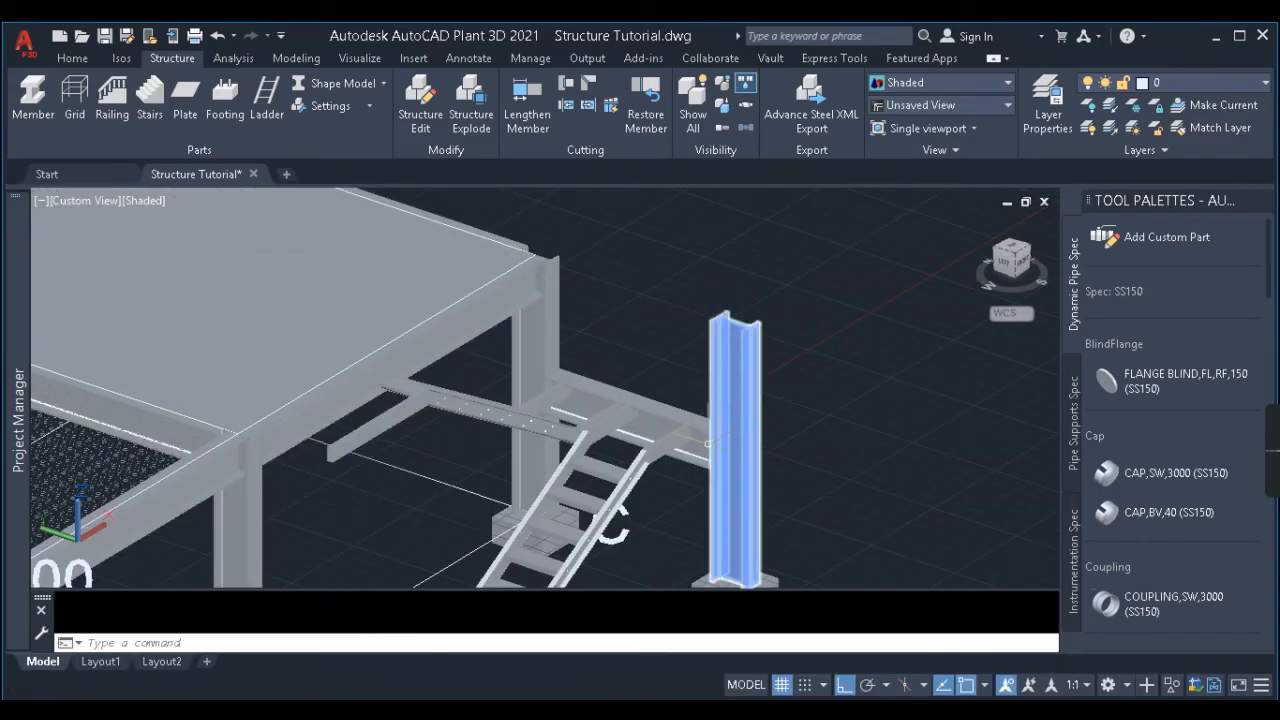
pyautogui.scroll(-2, 673, 316)
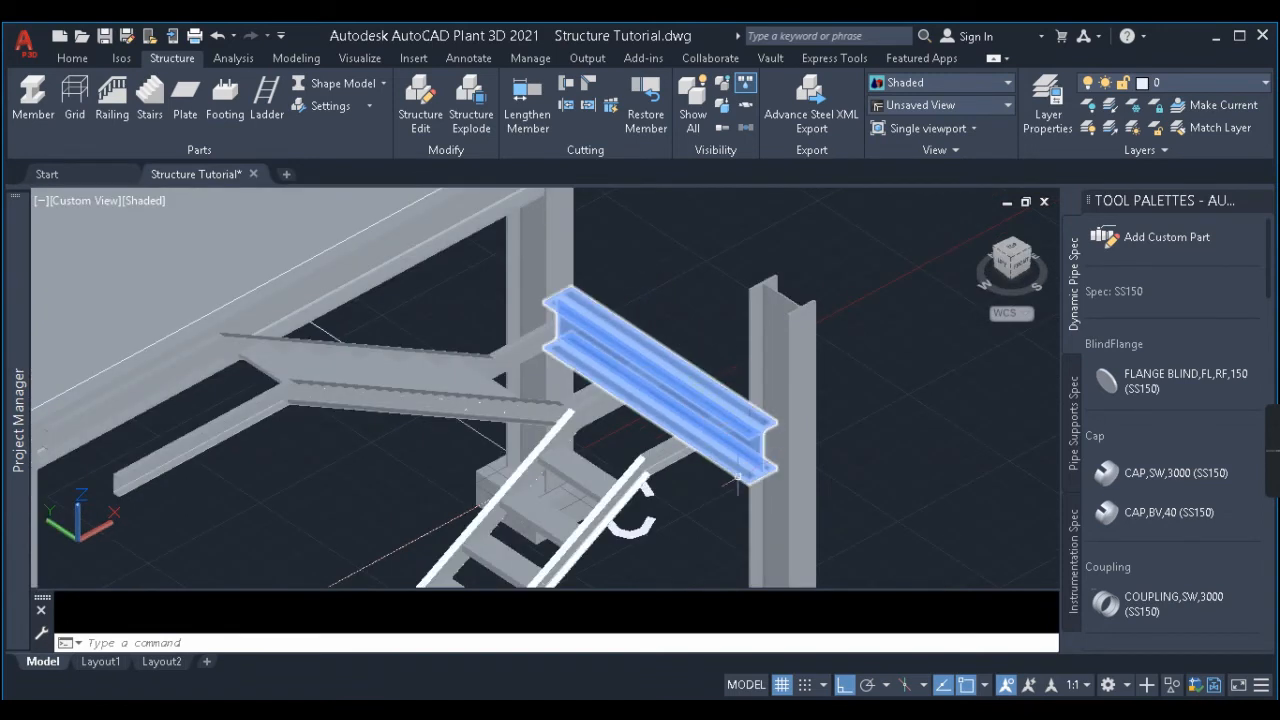
pyautogui.click(737, 459)
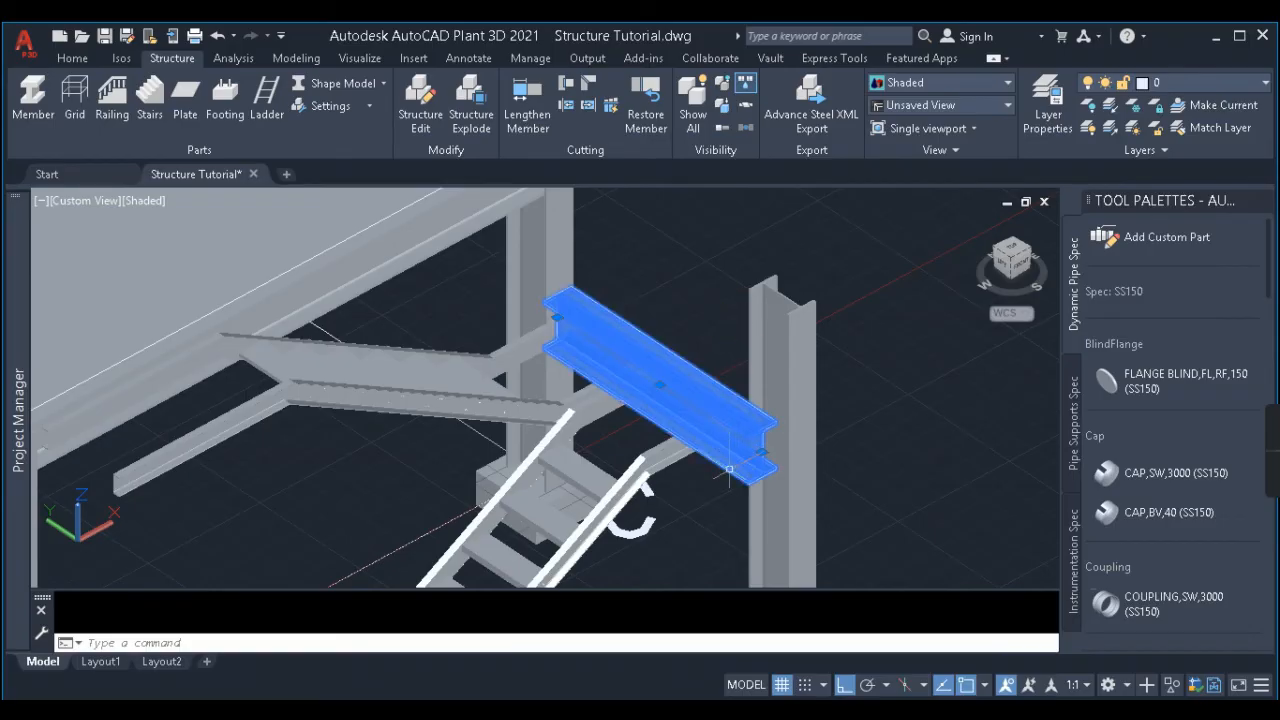
pyautogui.hotkey('ctrl', '1')
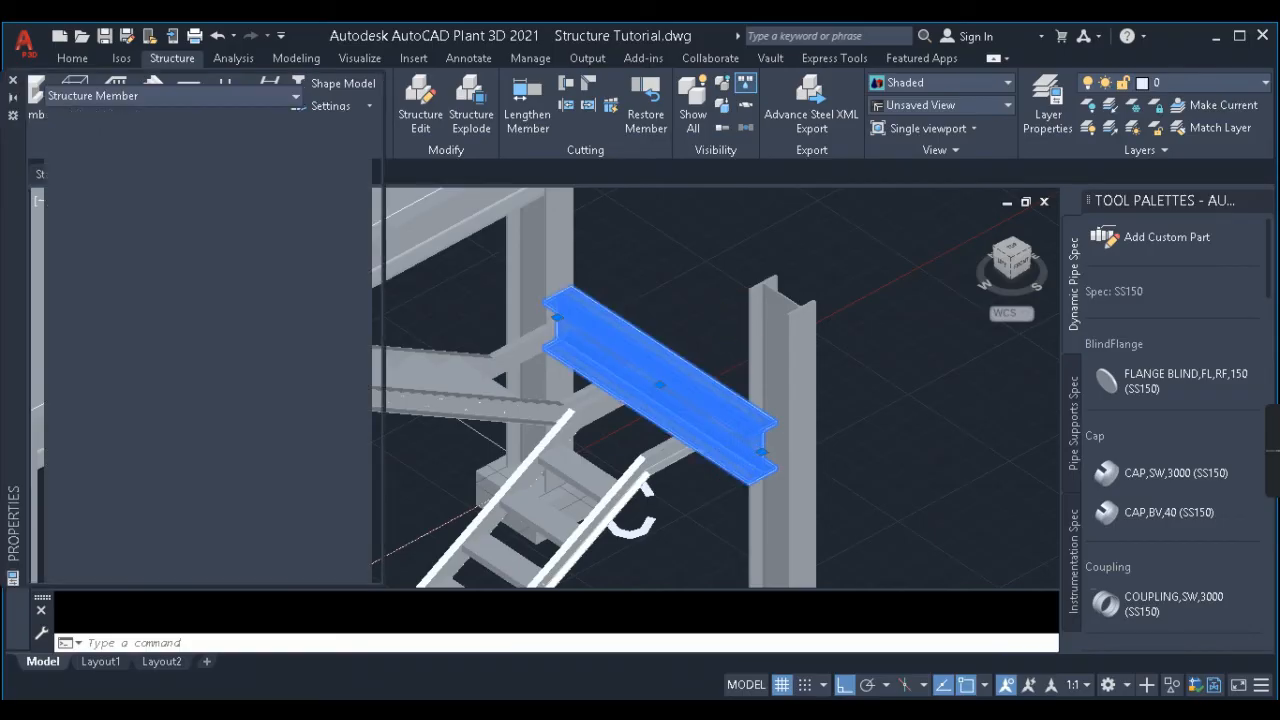
pyautogui.scroll(-8, 294, 387)
pyautogui.moveTo(49, 365); pyautogui.dragTo(66, 527)
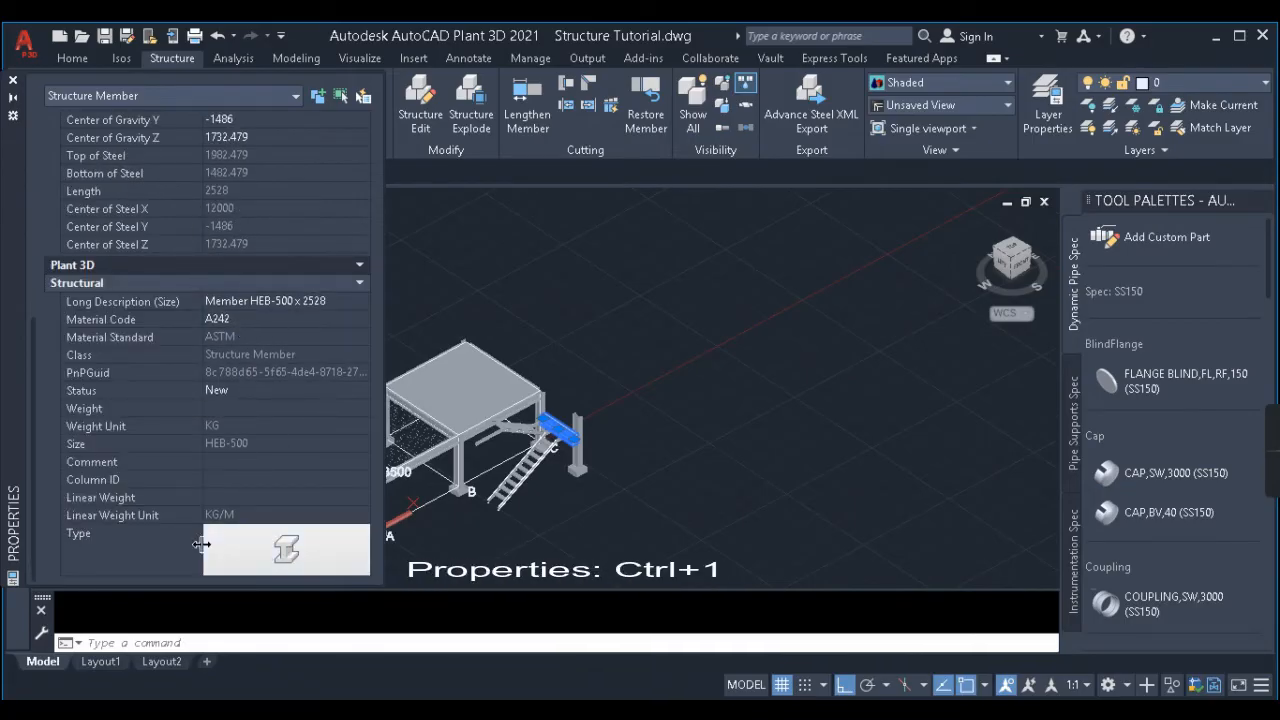
pyautogui.click(308, 556)
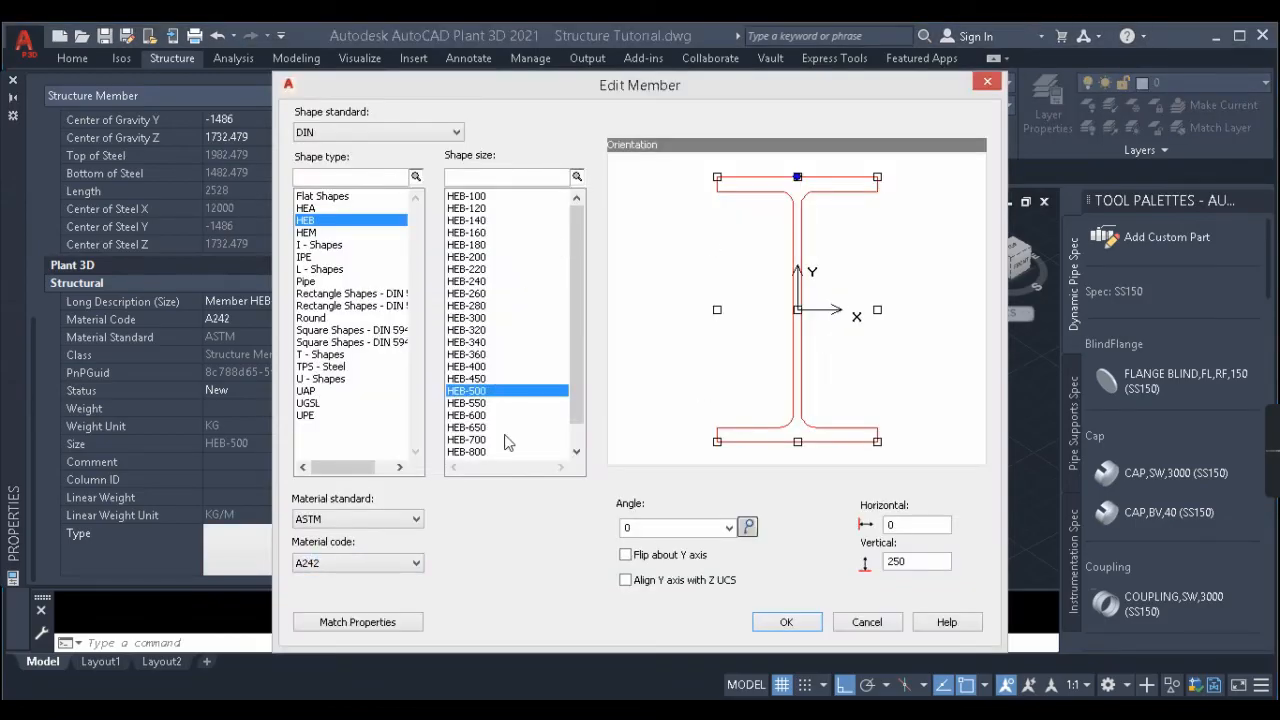
pyautogui.click(472, 257)
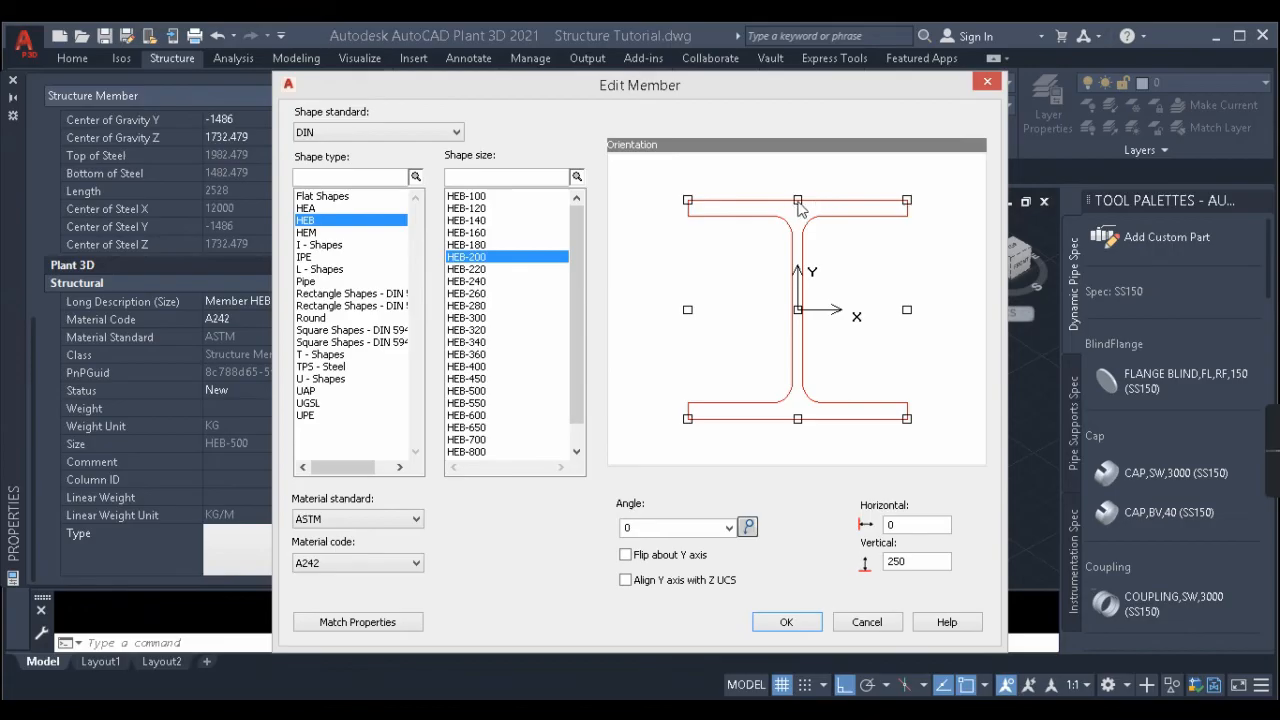
pyautogui.click(786, 622)
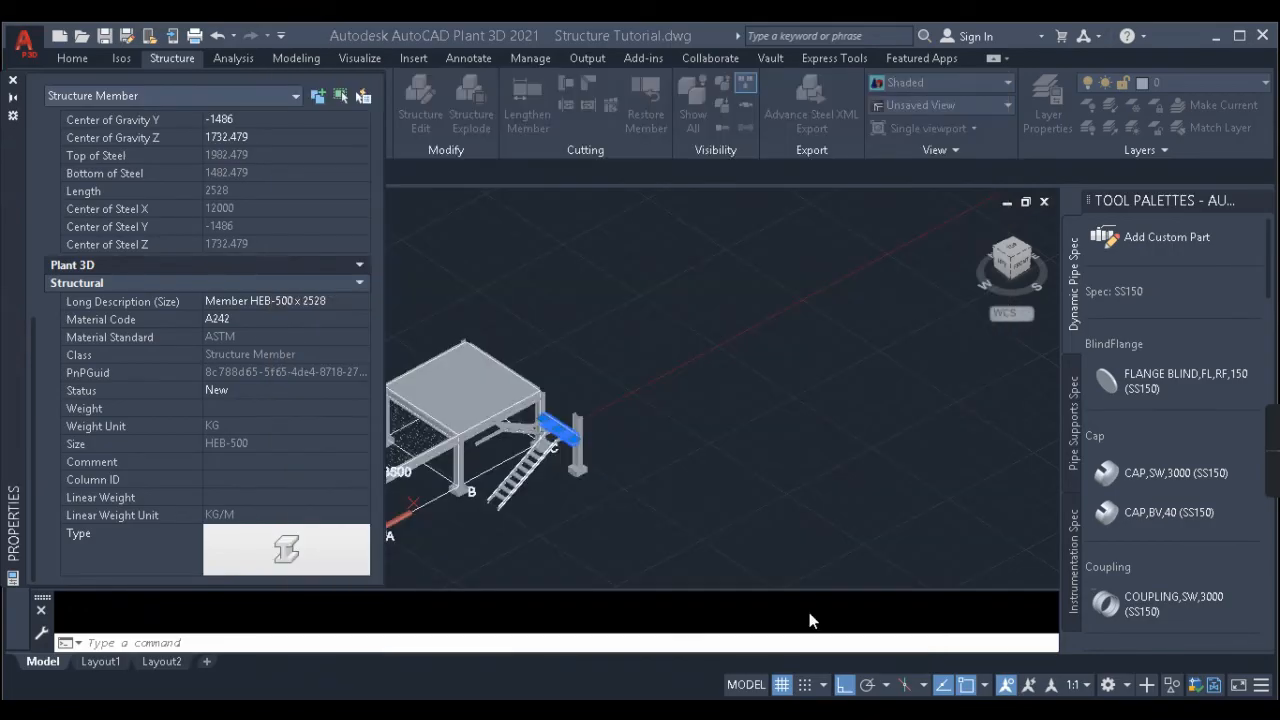
# Copy the HEB-200 landing beam vertically up to platform level, between column C and the outer stair column.
pyautogui.scroll(10, 560, 432)
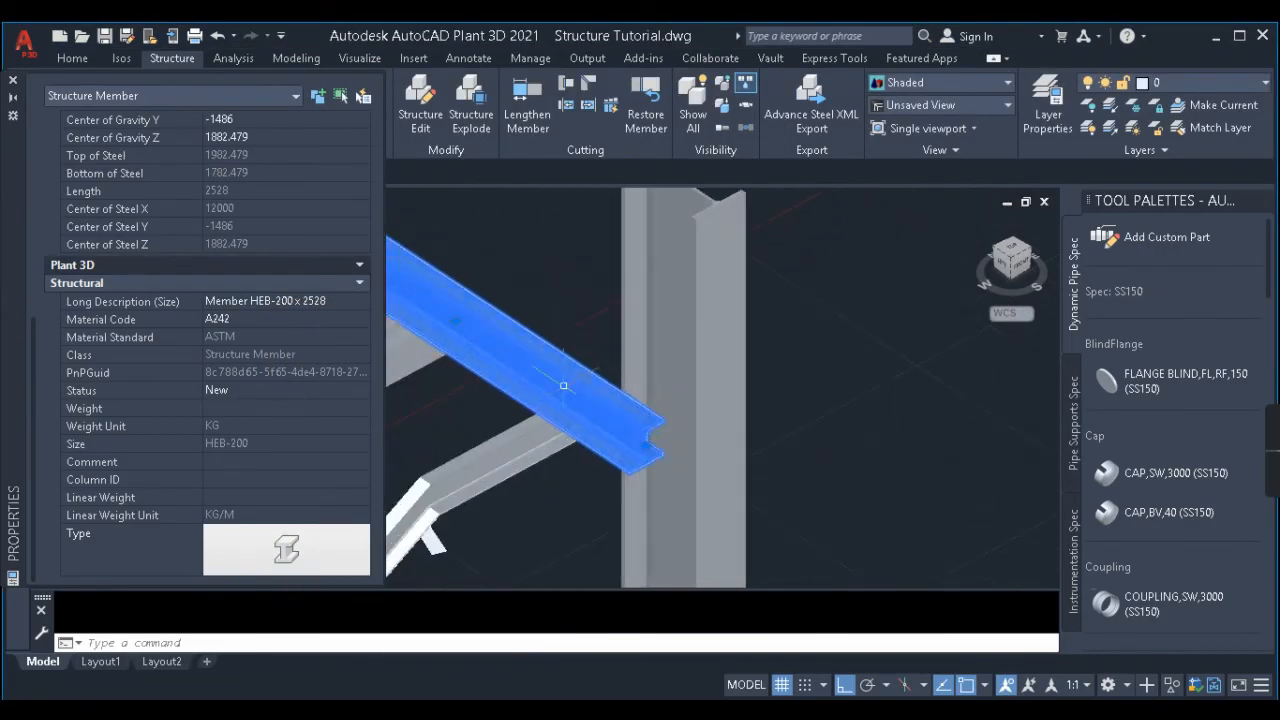
pyautogui.press('Escape')
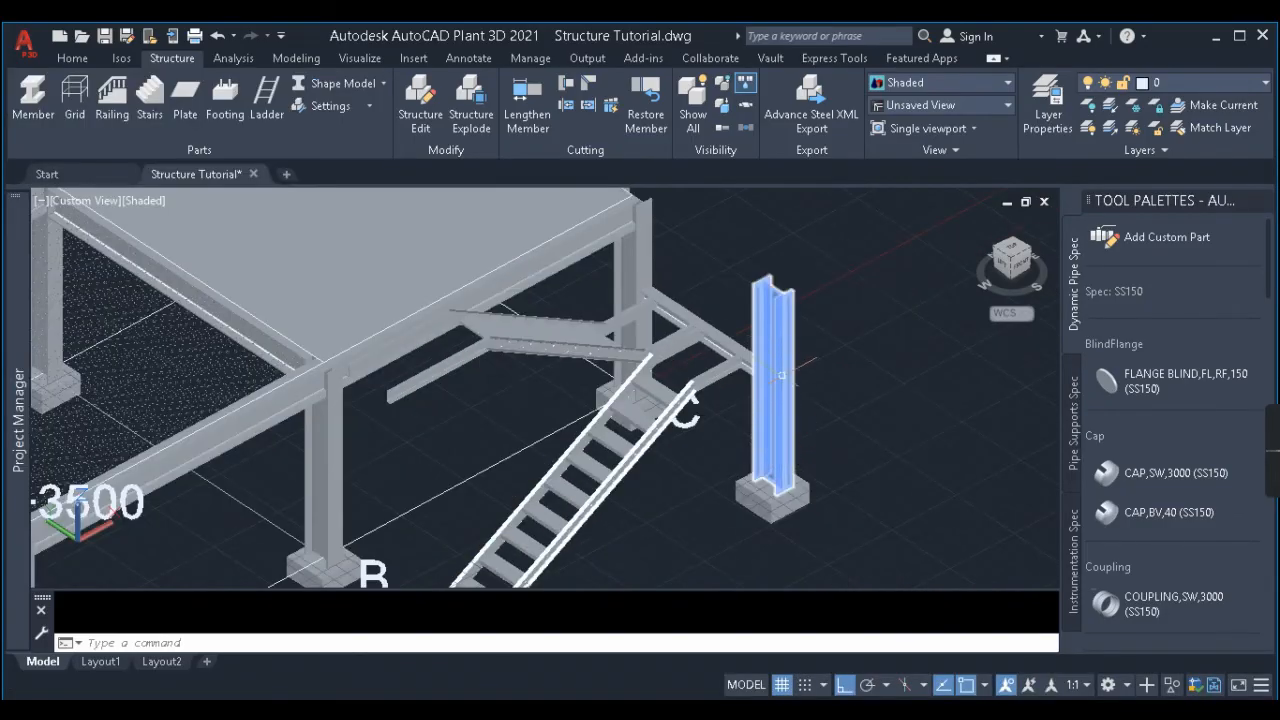
pyautogui.scroll(3, 788, 314)
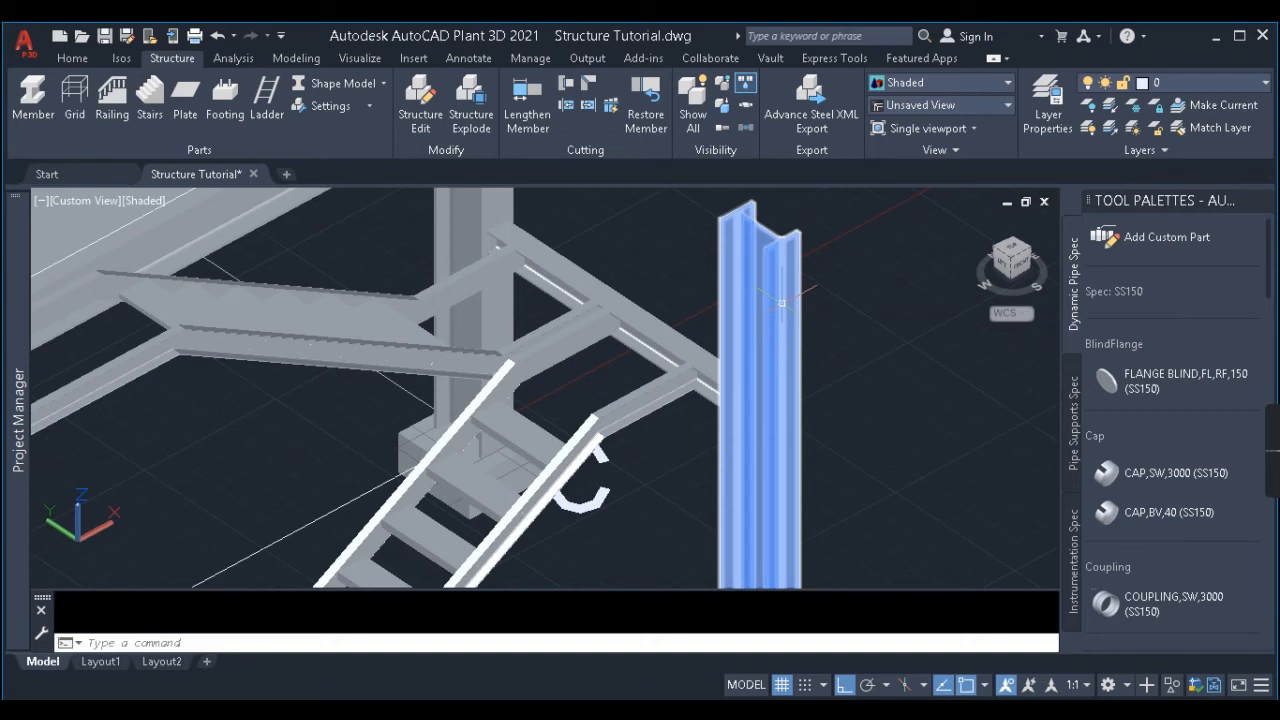
pyautogui.click(783, 303)
pyautogui.press('Escape')
pyautogui.scroll(-2, 828, 283)
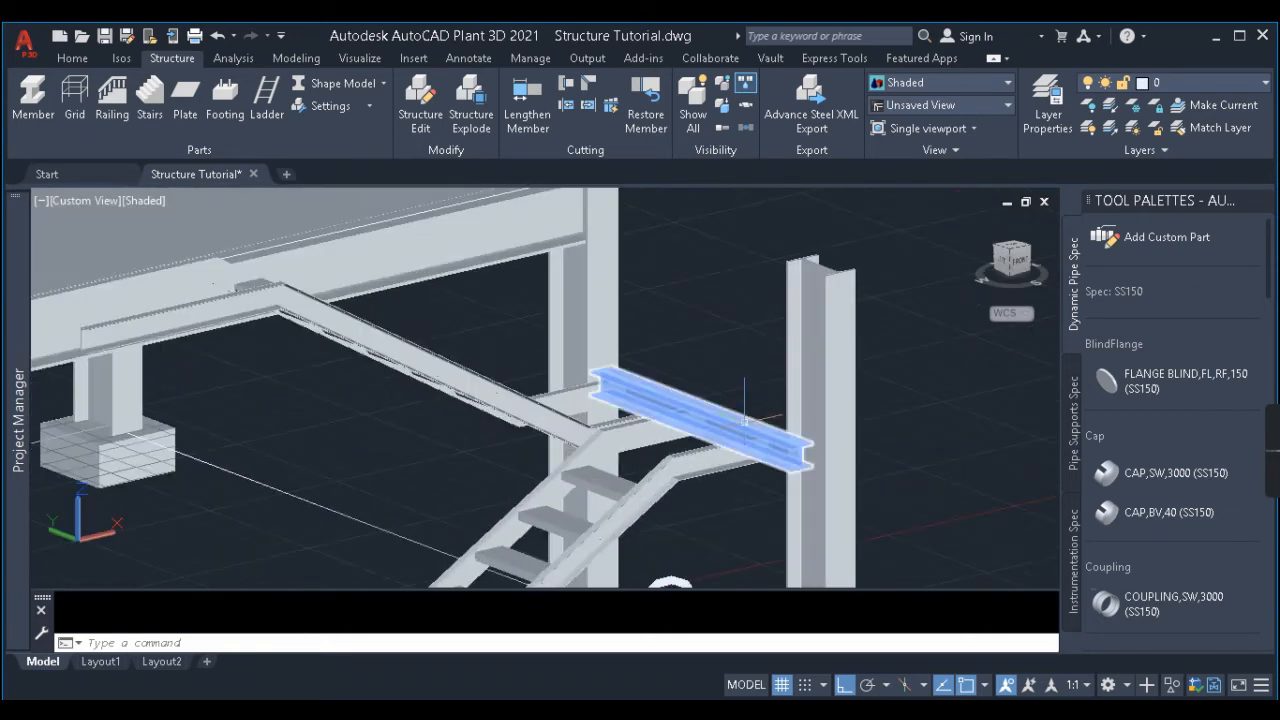
pyautogui.write('o')
pyautogui.press('Return')
pyautogui.click(886, 416)
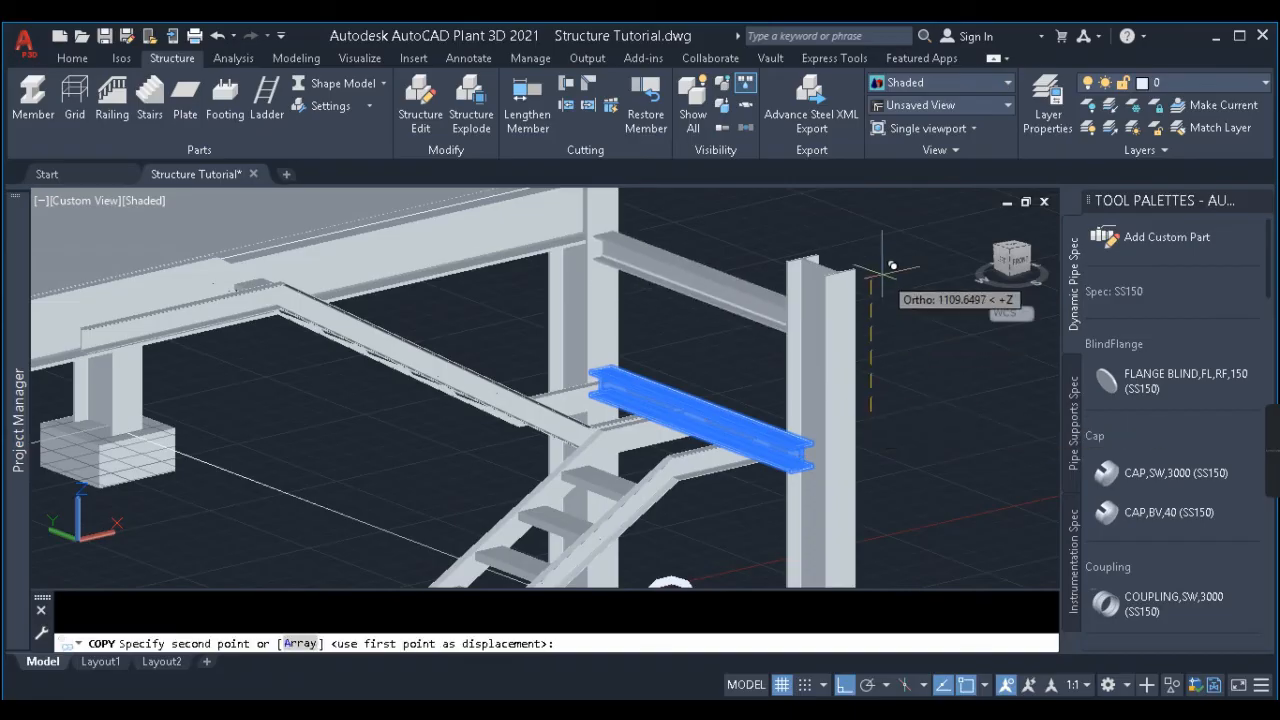
pyautogui.write('3')
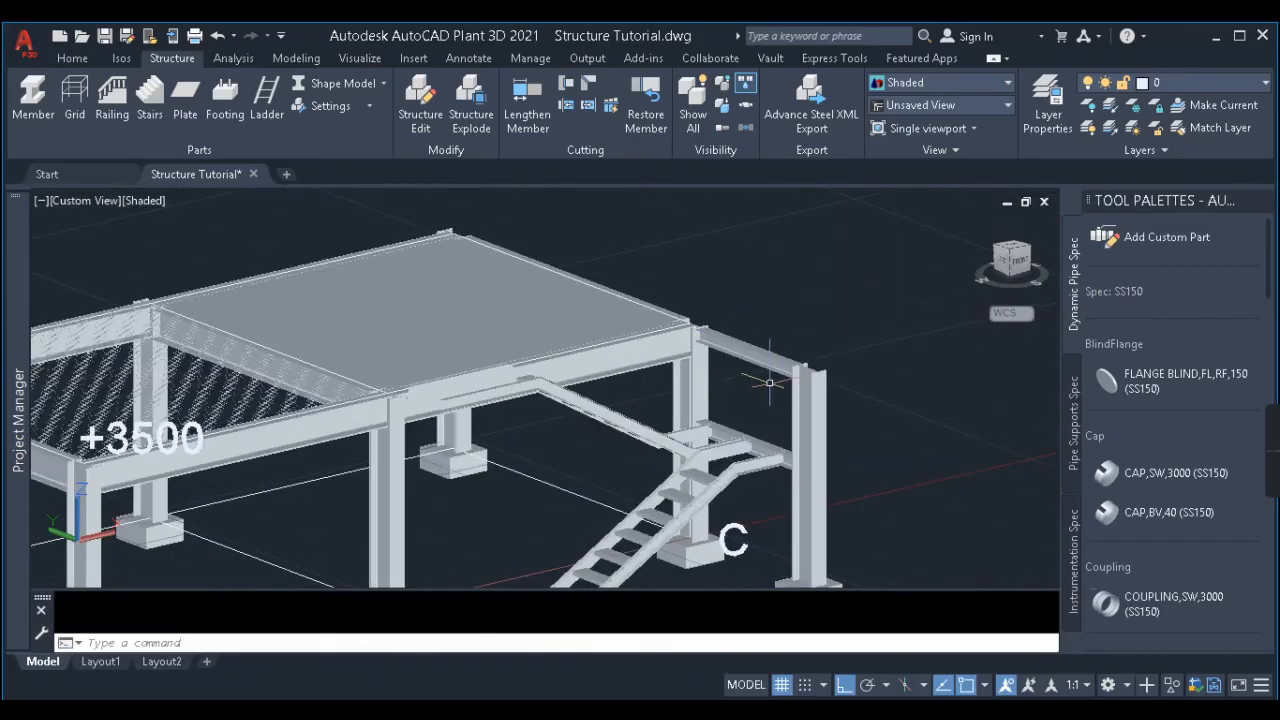
# Draw a railing about 11993 mm long between the two corner points of the platform's long rear edge on grid line 2.
pyautogui.moveTo(766, 375)
pyautogui.keyDown('shift'); pyautogui.mouseDown(button='middle')
pyautogui.moveTo(743, 418)
pyautogui.moveTo(431, 505)
pyautogui.mouseUp(button='middle'); pyautogui.keyUp('shift')
pyautogui.moveTo(431, 505); pyautogui.dragTo(676, 396, button='middle')
pyautogui.scroll(-3, 706, 412)
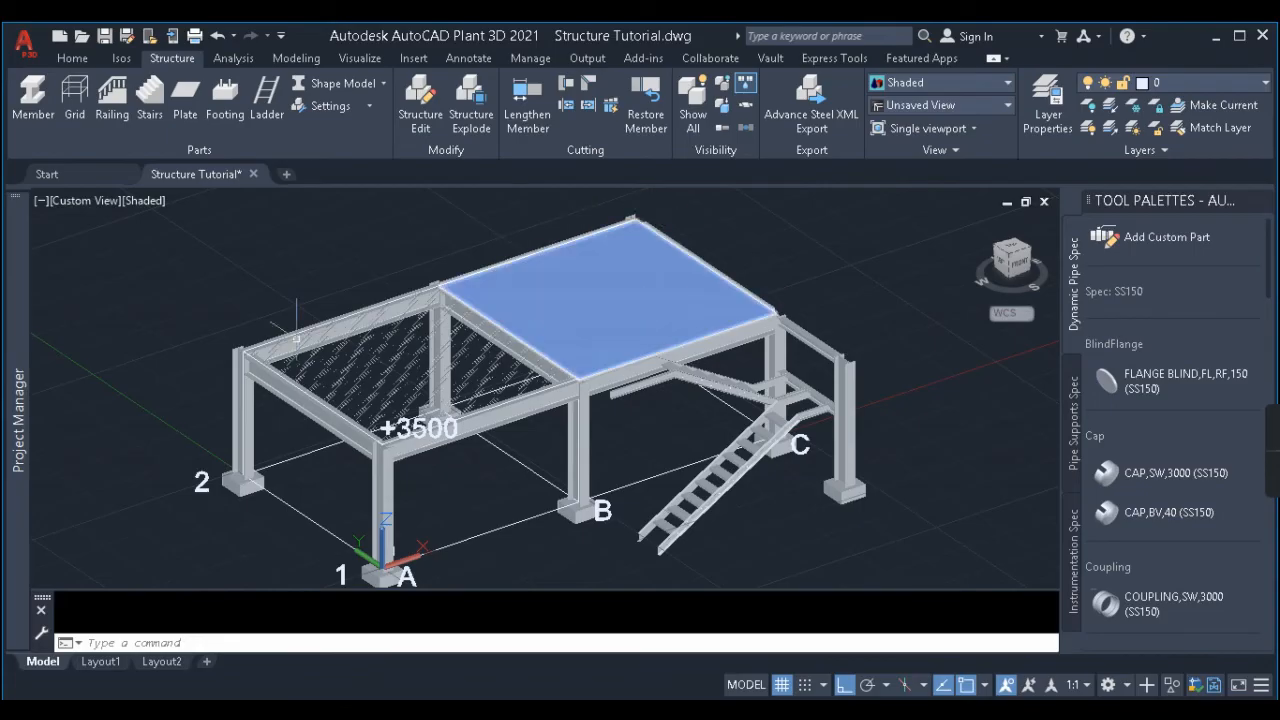
pyautogui.click(116, 97)
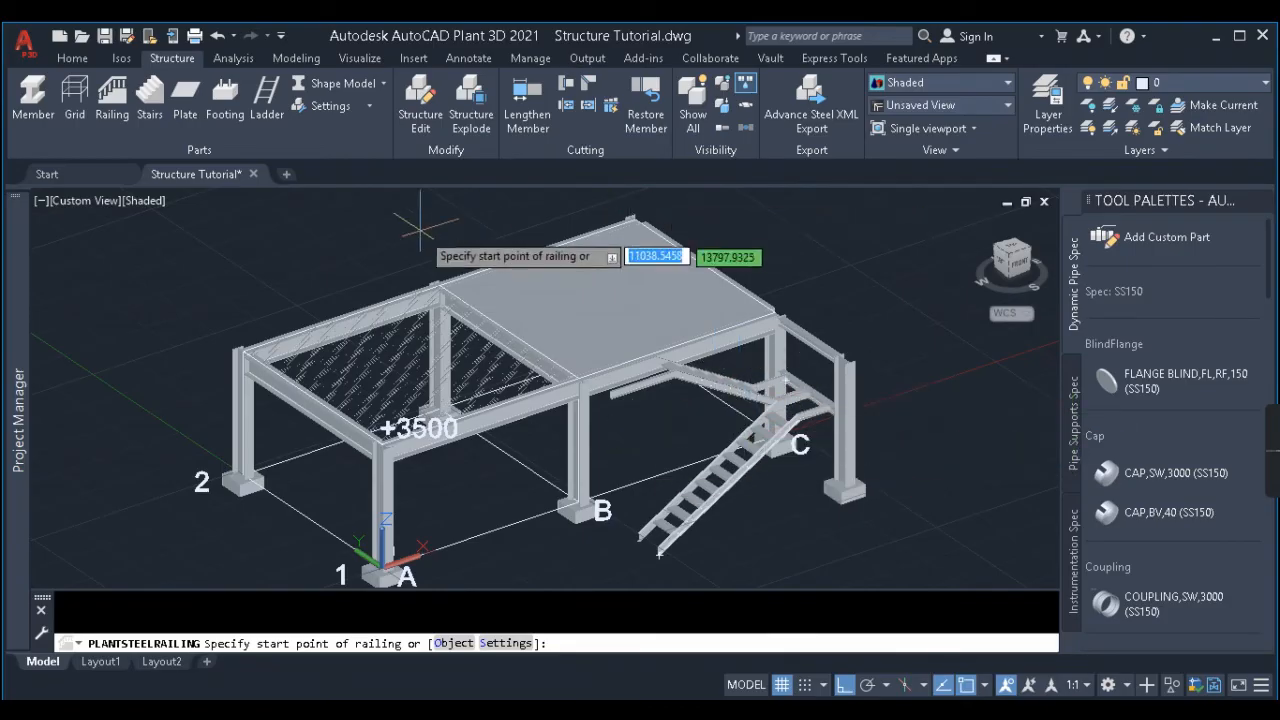
pyautogui.scroll(5, 636, 222)
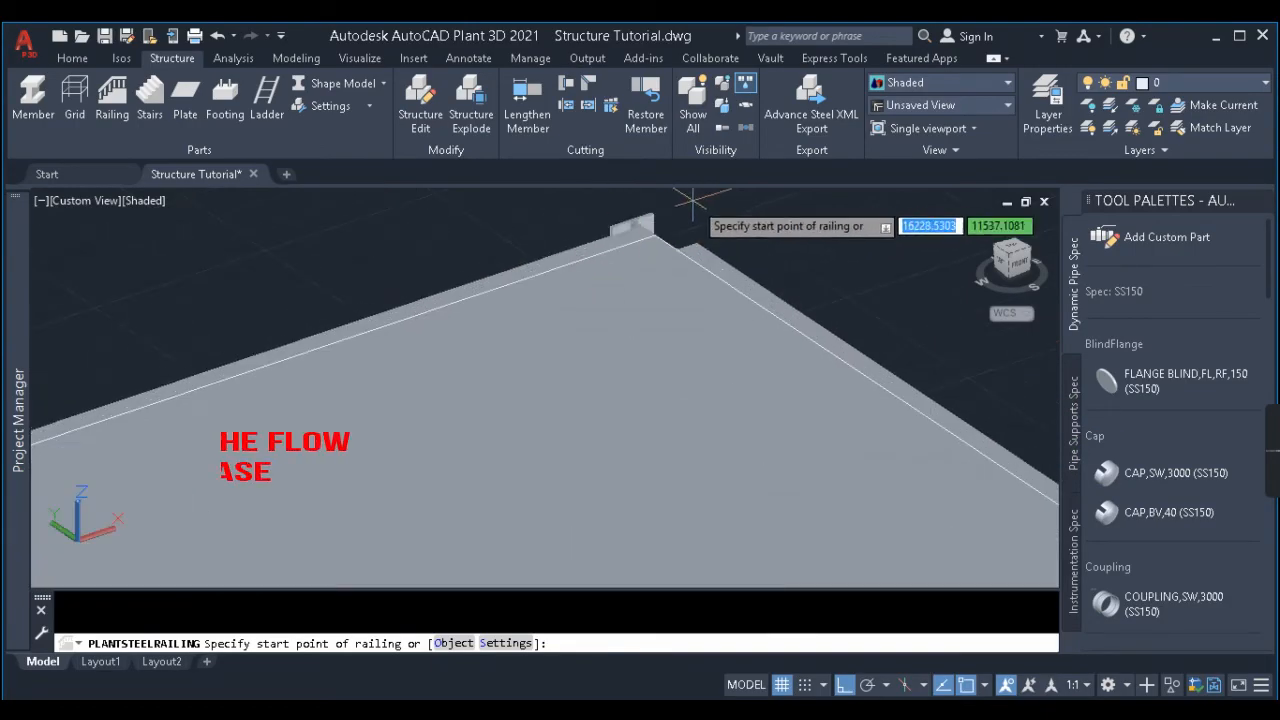
pyautogui.scroll(-3, 660, 235)
pyautogui.scroll(3, 672, 332)
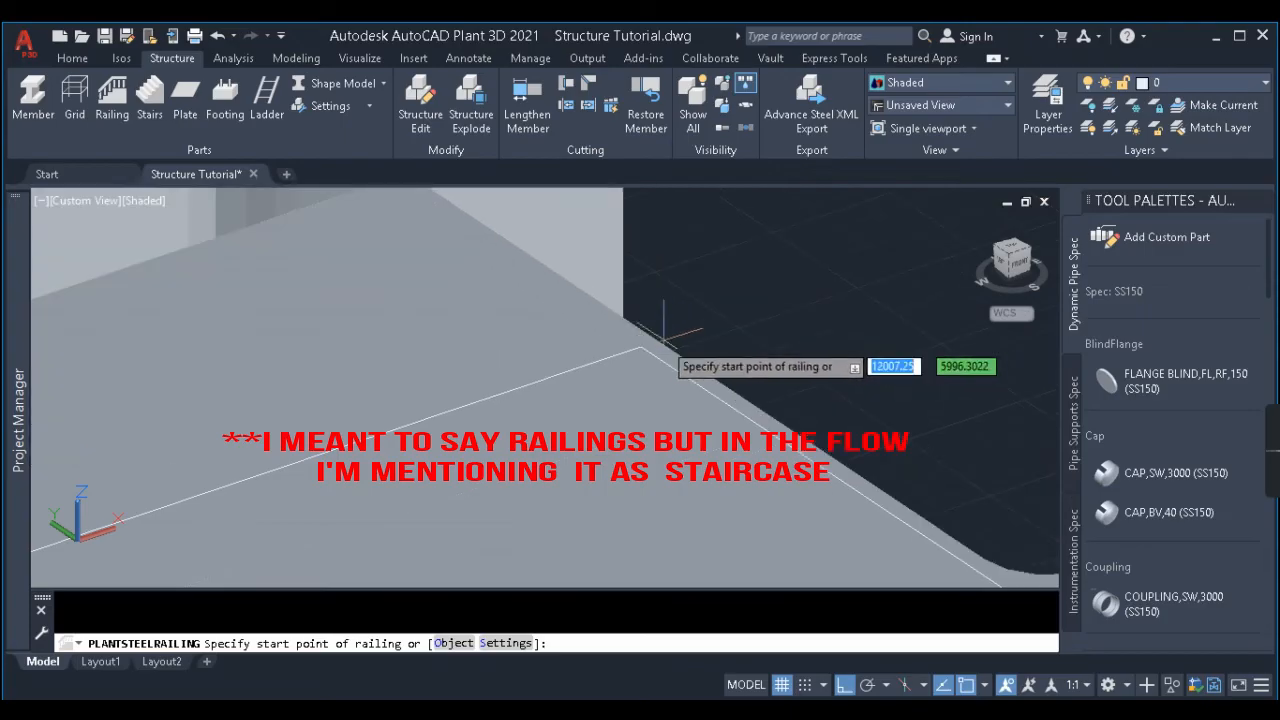
pyautogui.click(638, 347)
pyautogui.scroll(-5, 771, 271)
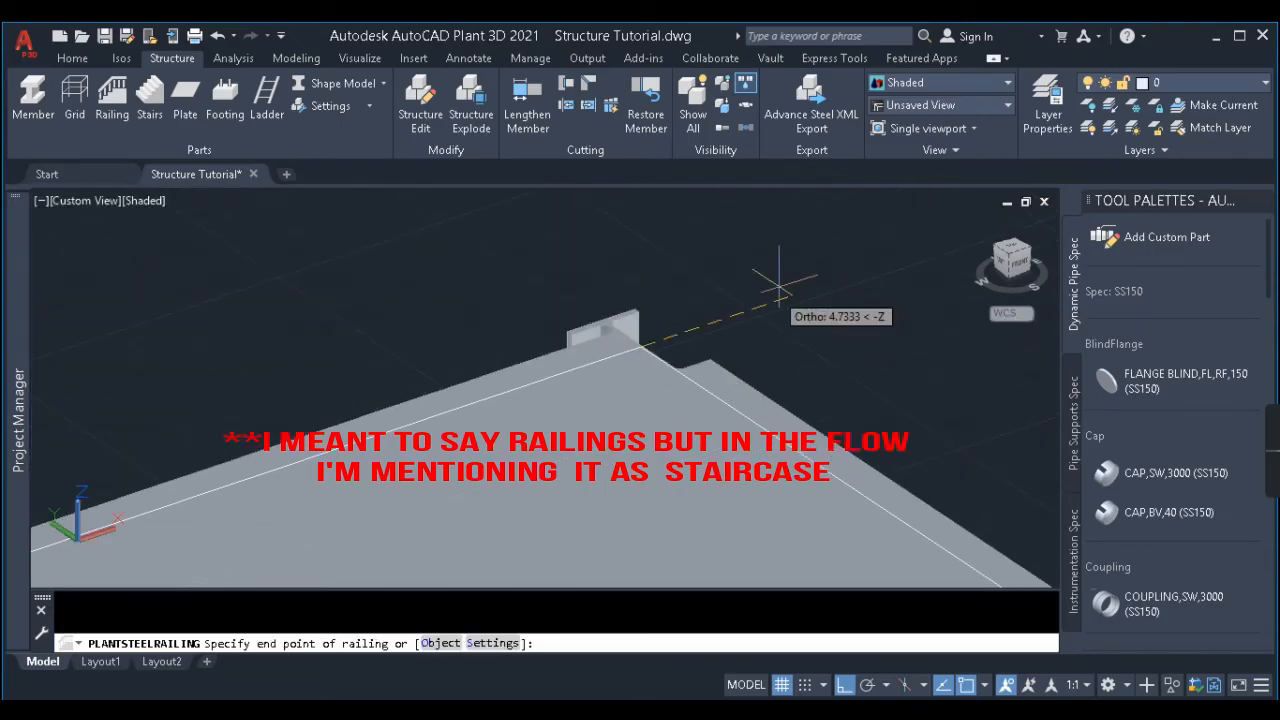
pyautogui.scroll(8, 455, 385)
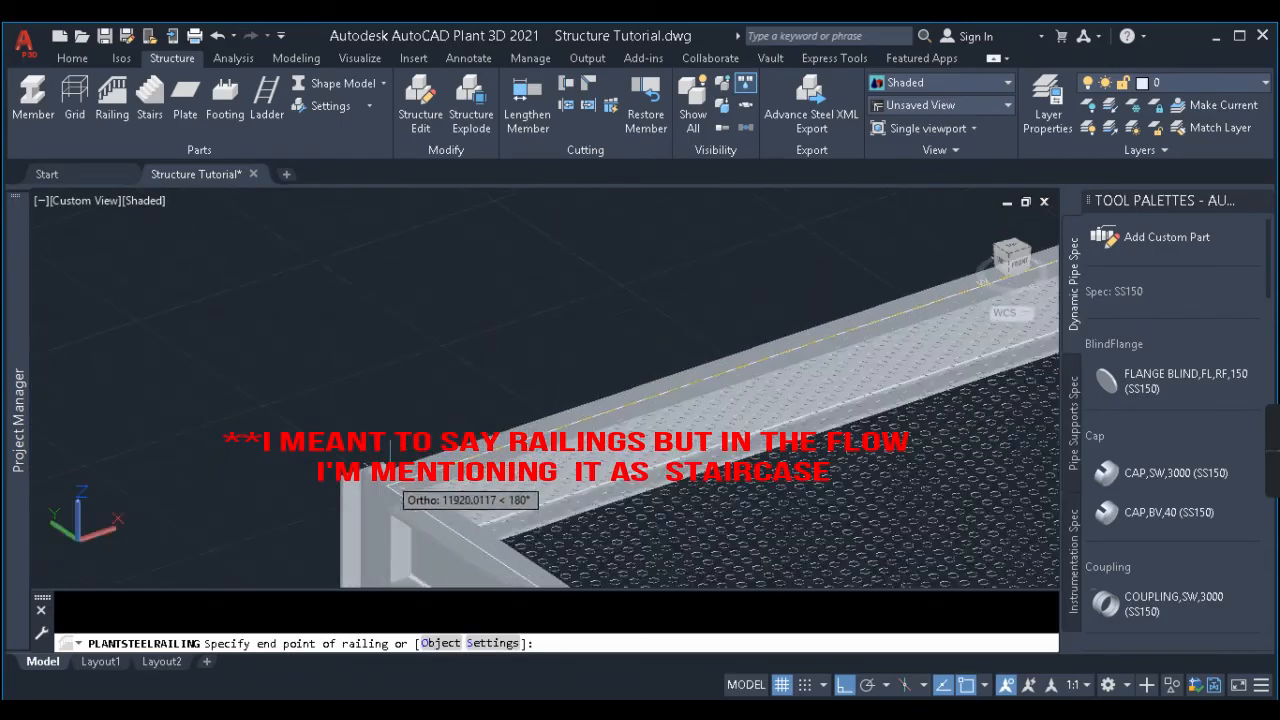
pyautogui.scroll(3, 405, 484)
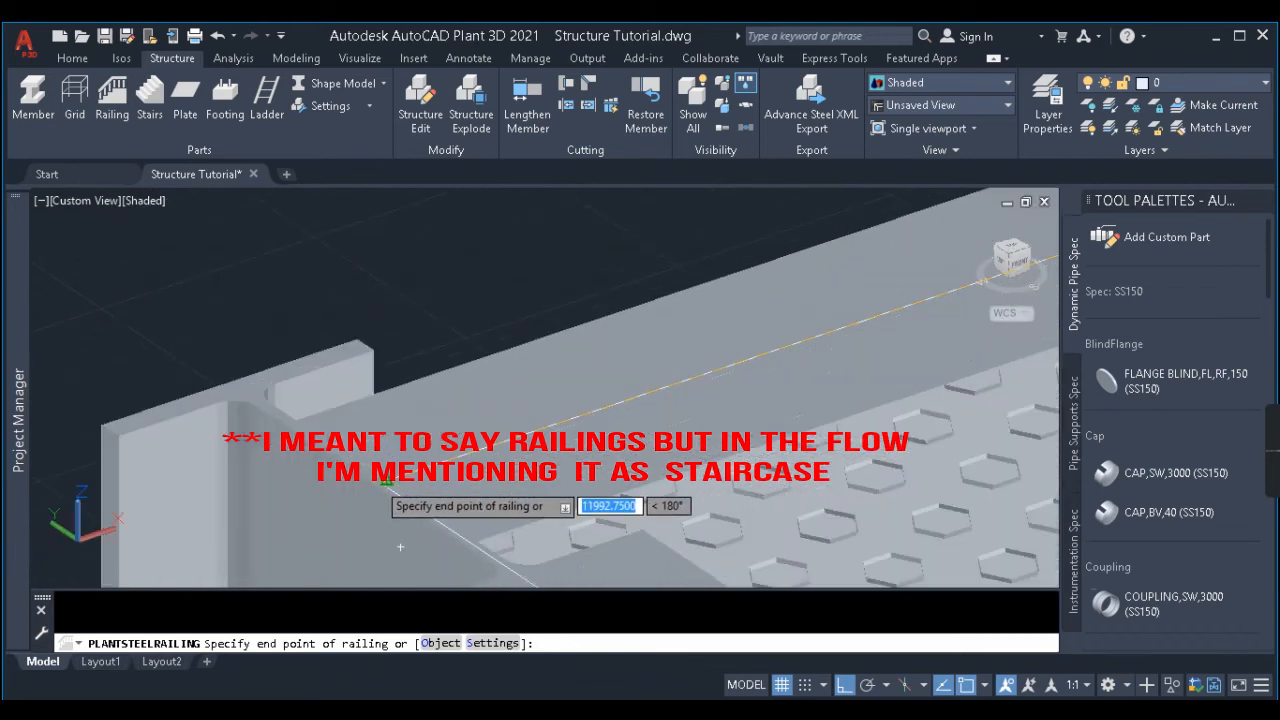
pyautogui.click(380, 485)
pyautogui.scroll(-5, 364, 455)
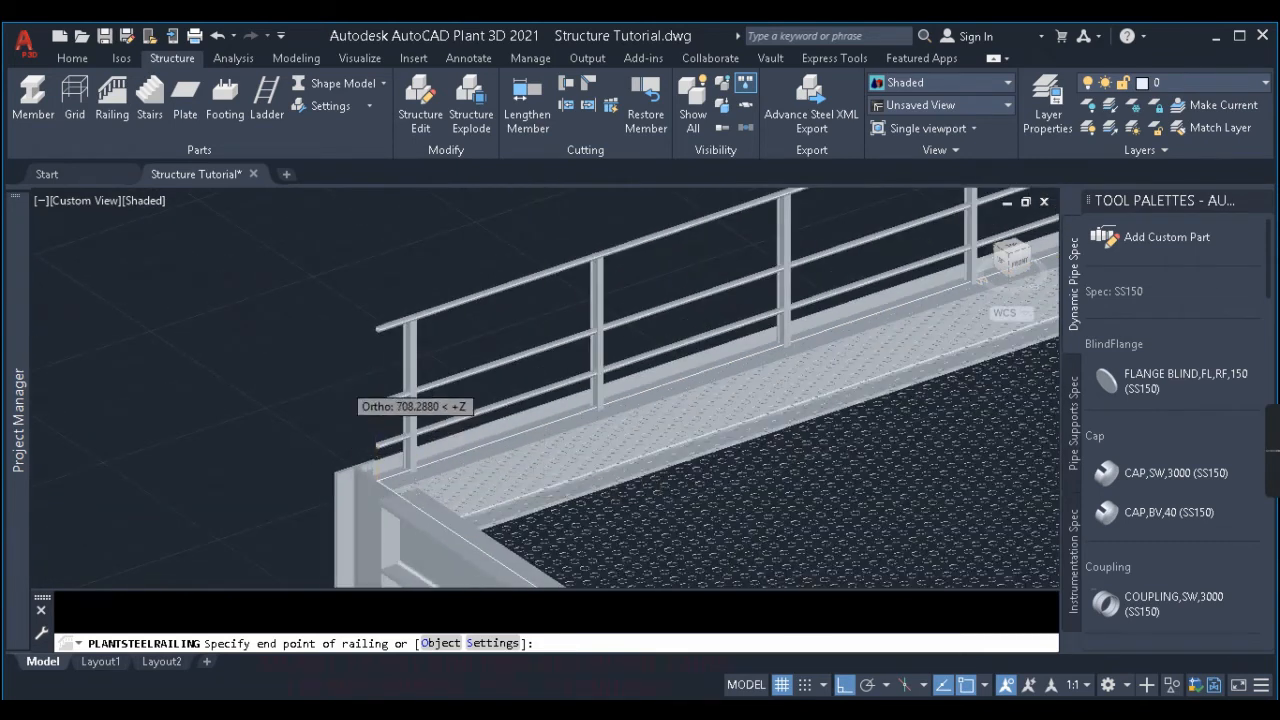
pyautogui.scroll(-5, 342, 385)
pyautogui.press('Escape')
# Add a railing aligned with the end beam along grid line A, using the railing's object option.
pyautogui.scroll(2, 570, 337)
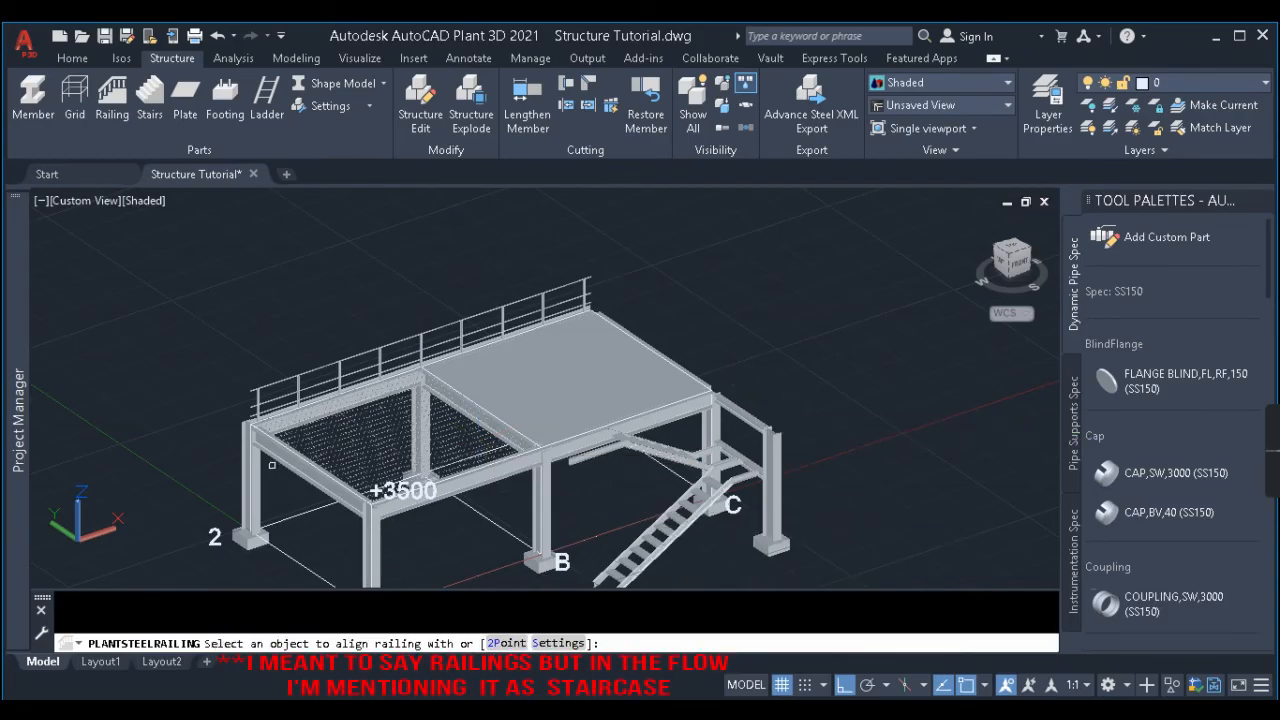
pyautogui.scroll(3, 271, 465)
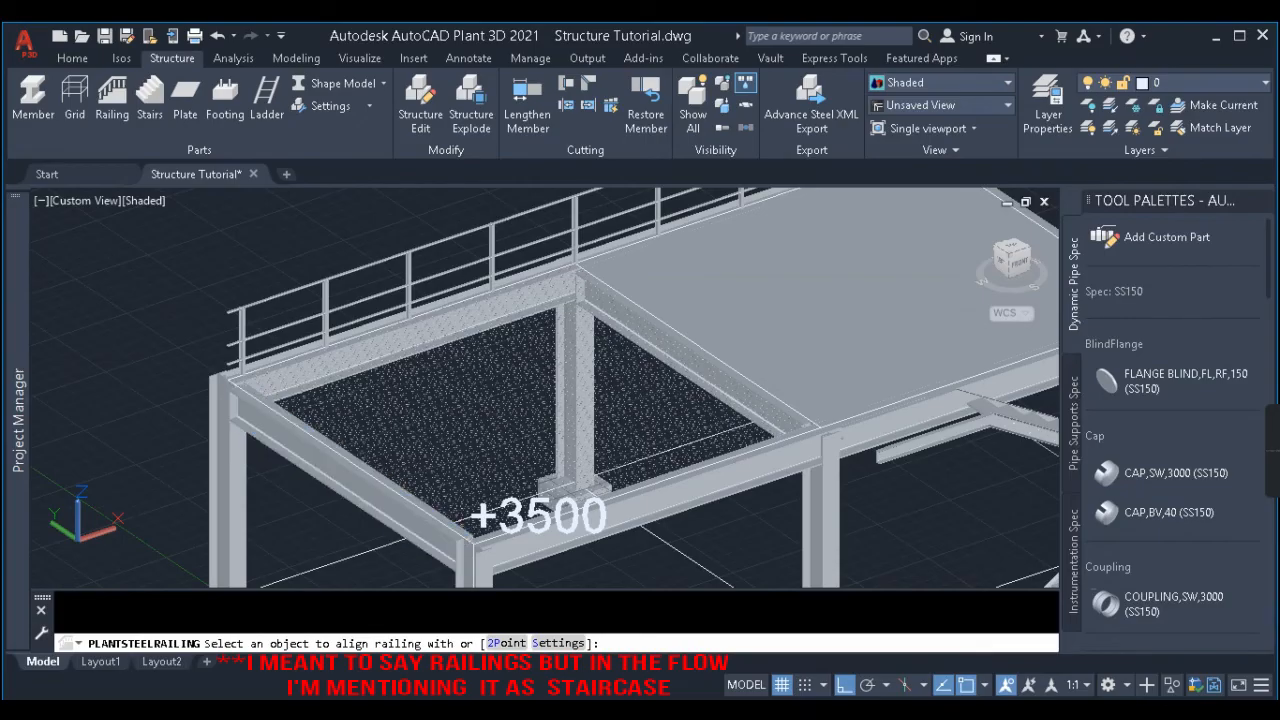
pyautogui.scroll(2, 281, 393)
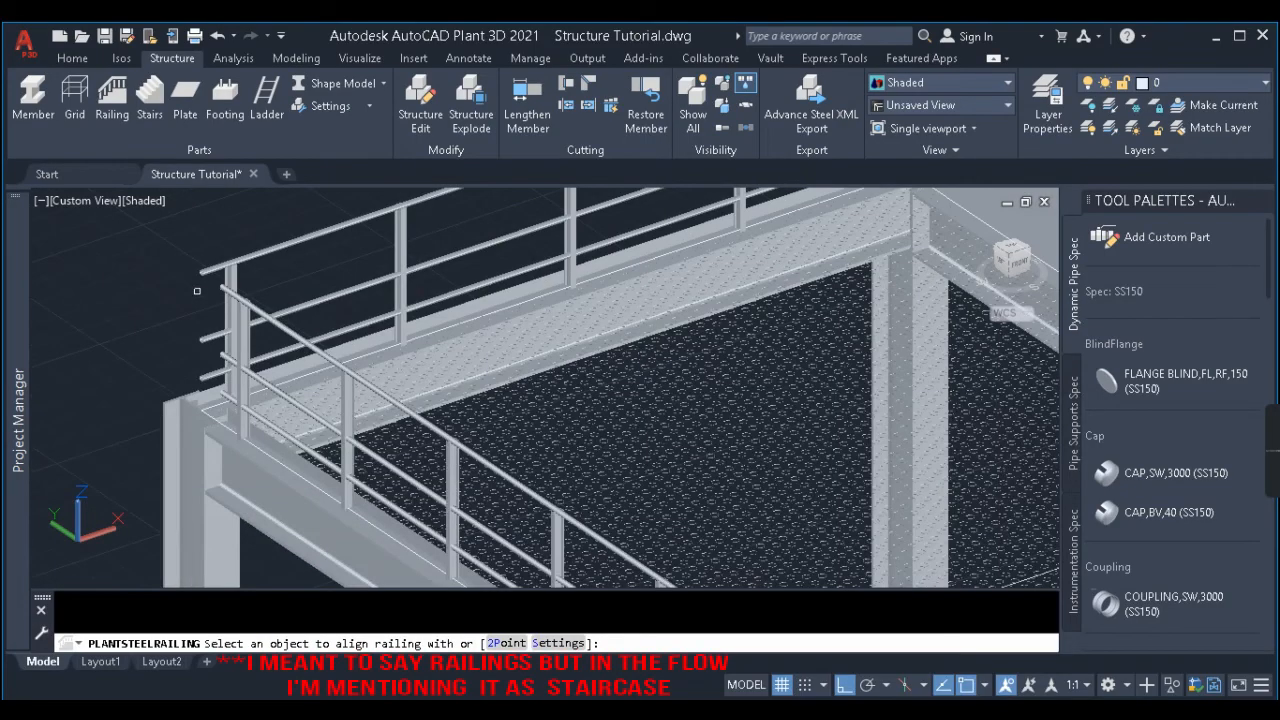
pyautogui.scroll(-2, 216, 278)
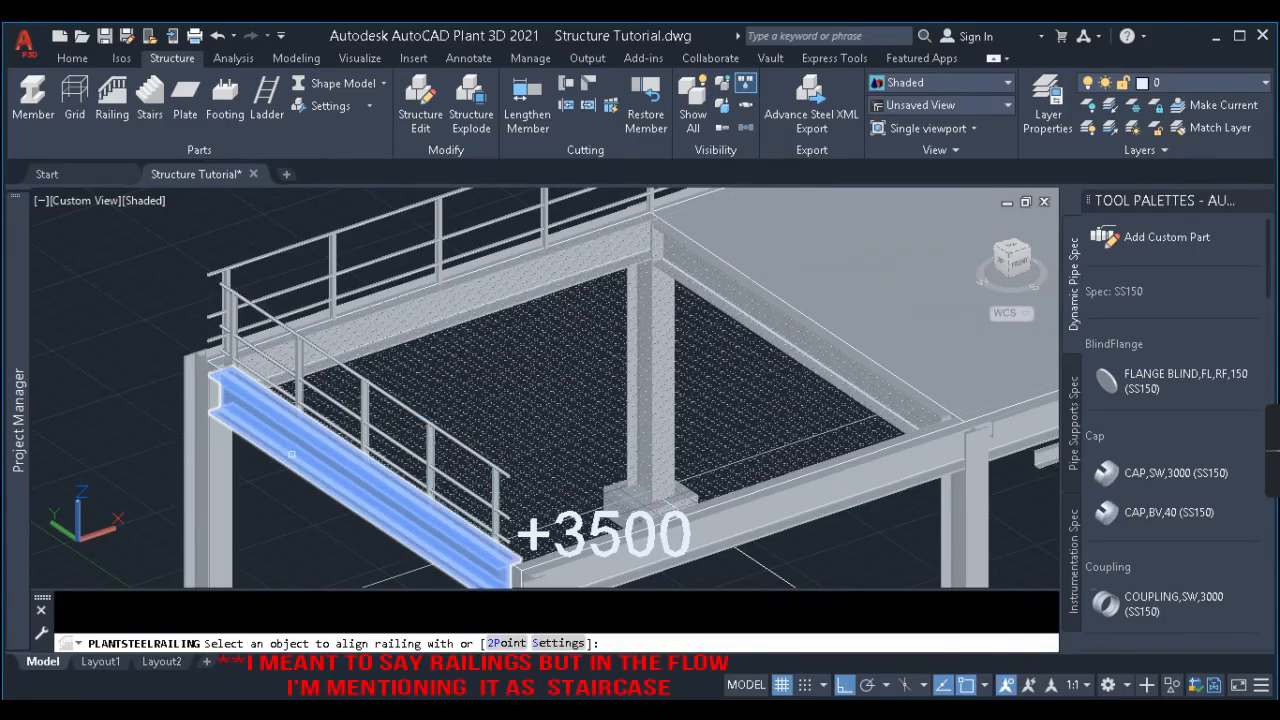
pyautogui.scroll(-5, 306, 436)
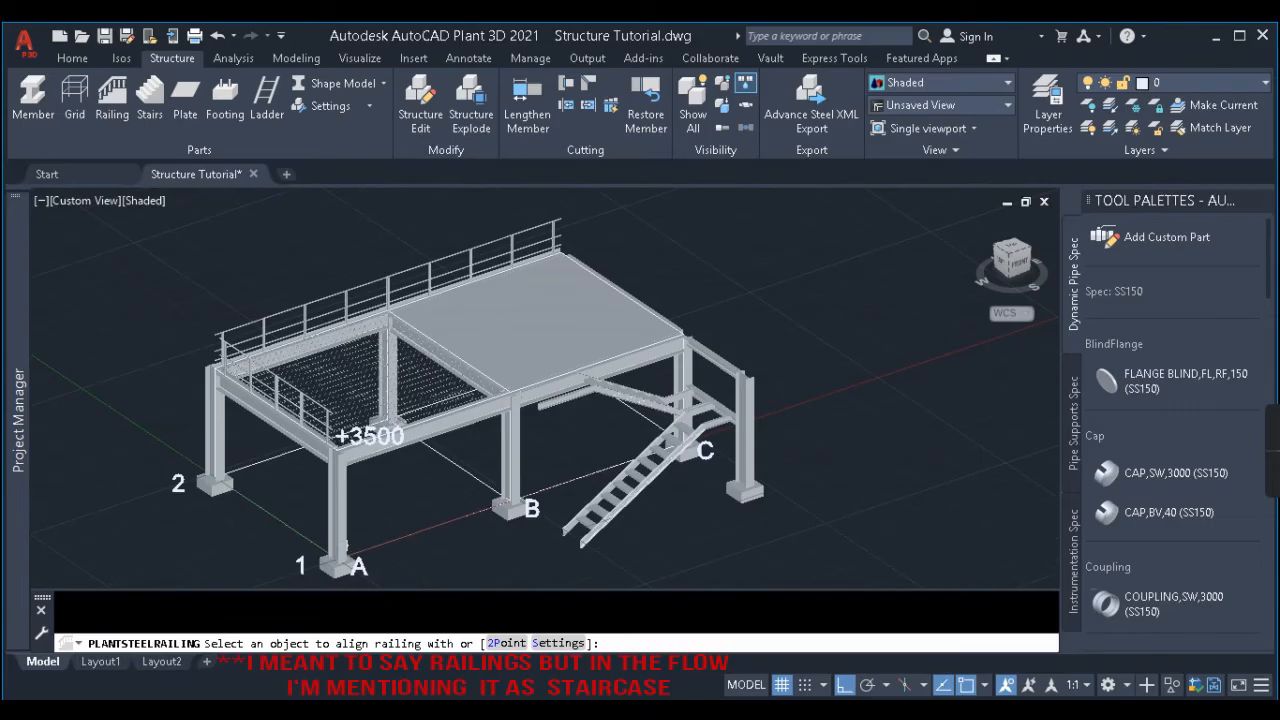
# Add railings aligned with the two front edge beams, from A to B and from B to C.
pyautogui.scroll(4, 423, 489)
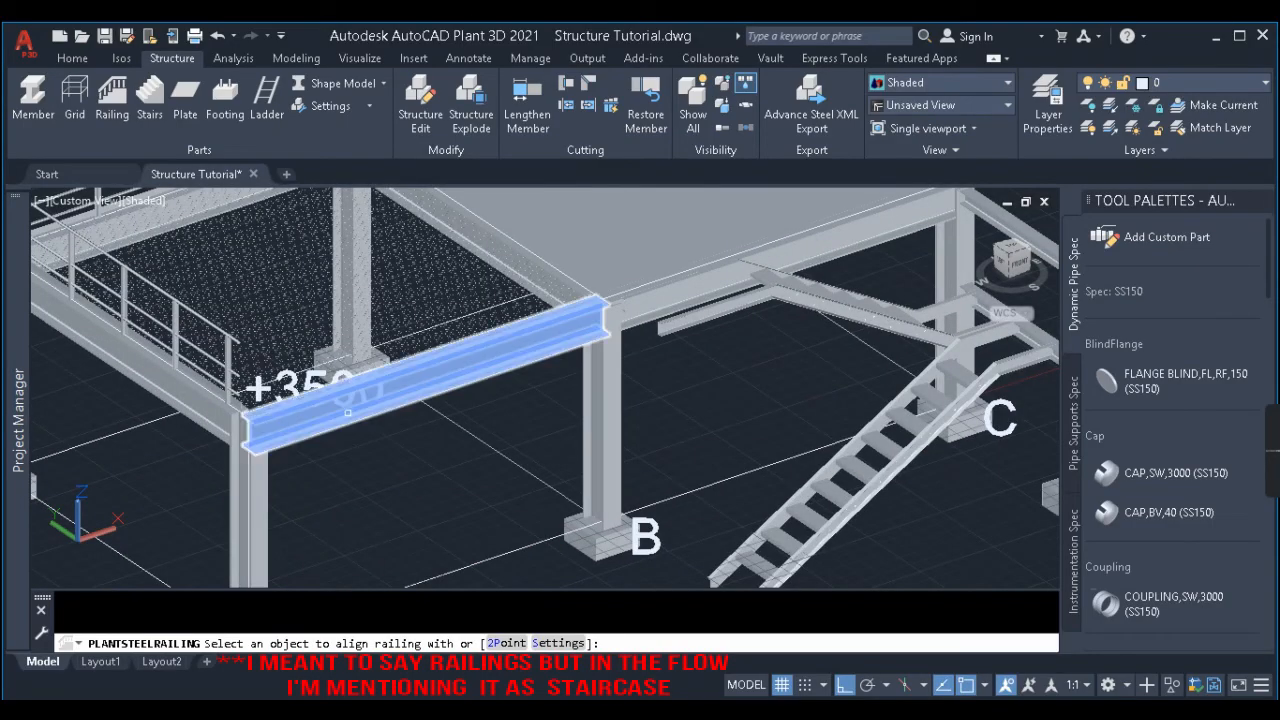
pyautogui.click(349, 412)
pyautogui.click(664, 308)
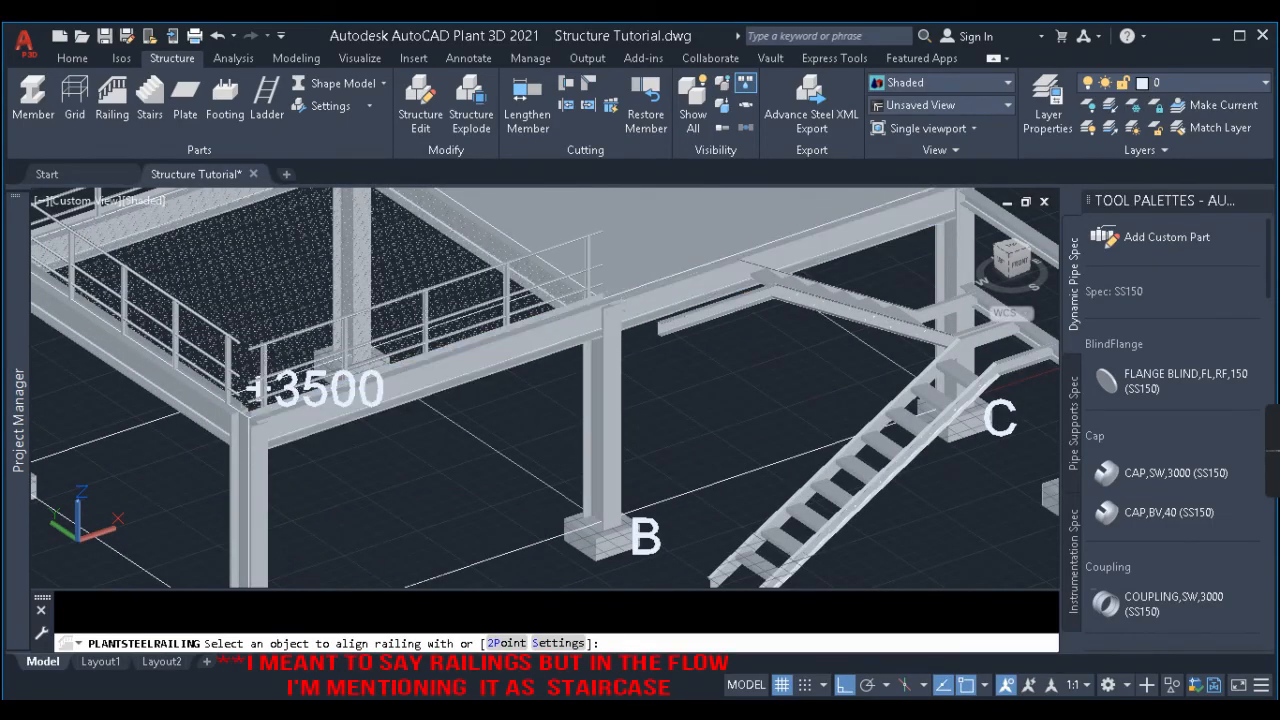
pyautogui.moveTo(677, 388); pyautogui.dragTo(590, 482, button='middle')
pyautogui.press('Escape')
pyautogui.press('Escape')
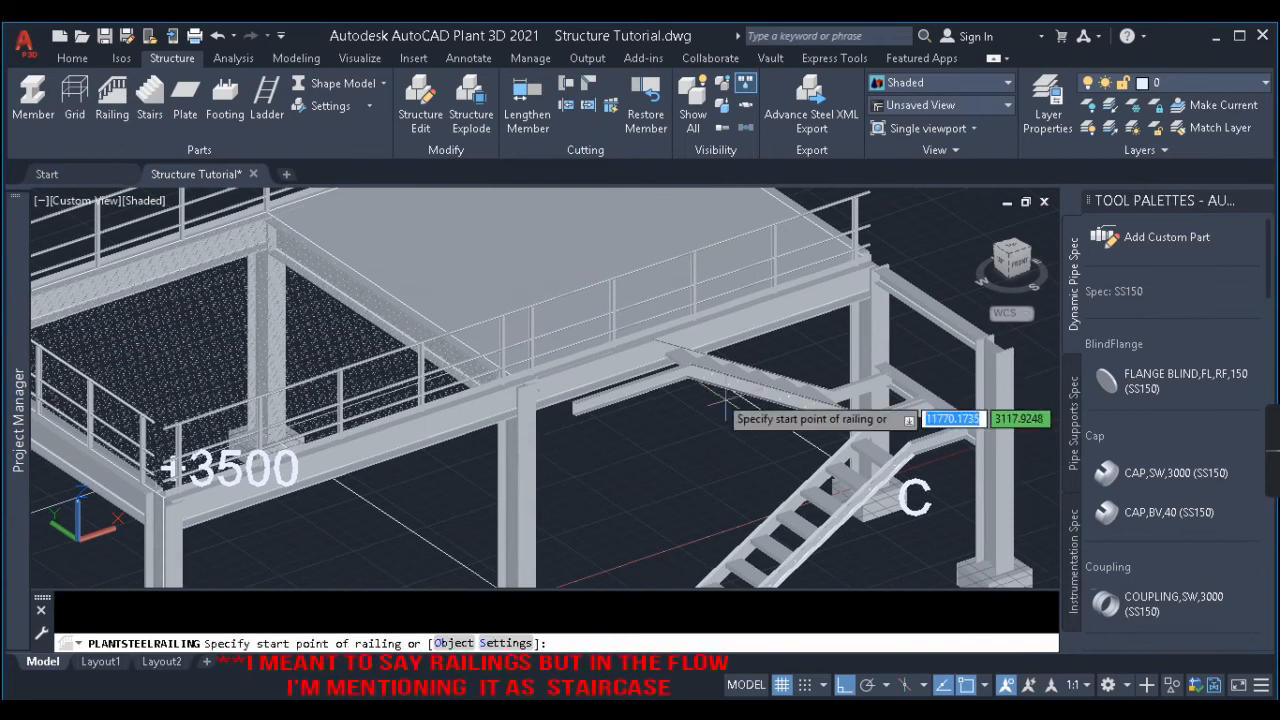
# Stretch the B-side end of the B–C front railing to the outer corner of the upper stair flight, clearing the stair entrance.
pyautogui.click(695, 288)
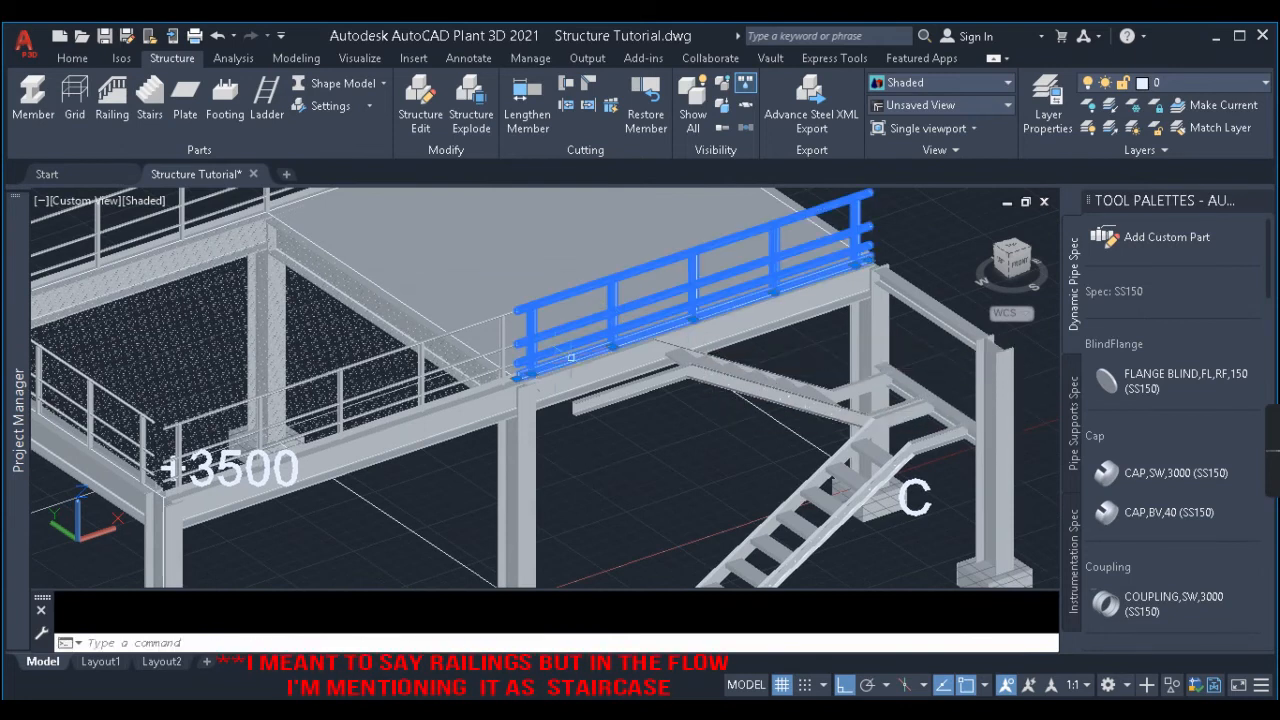
pyautogui.click(520, 374)
pyautogui.scroll(2, 650, 366)
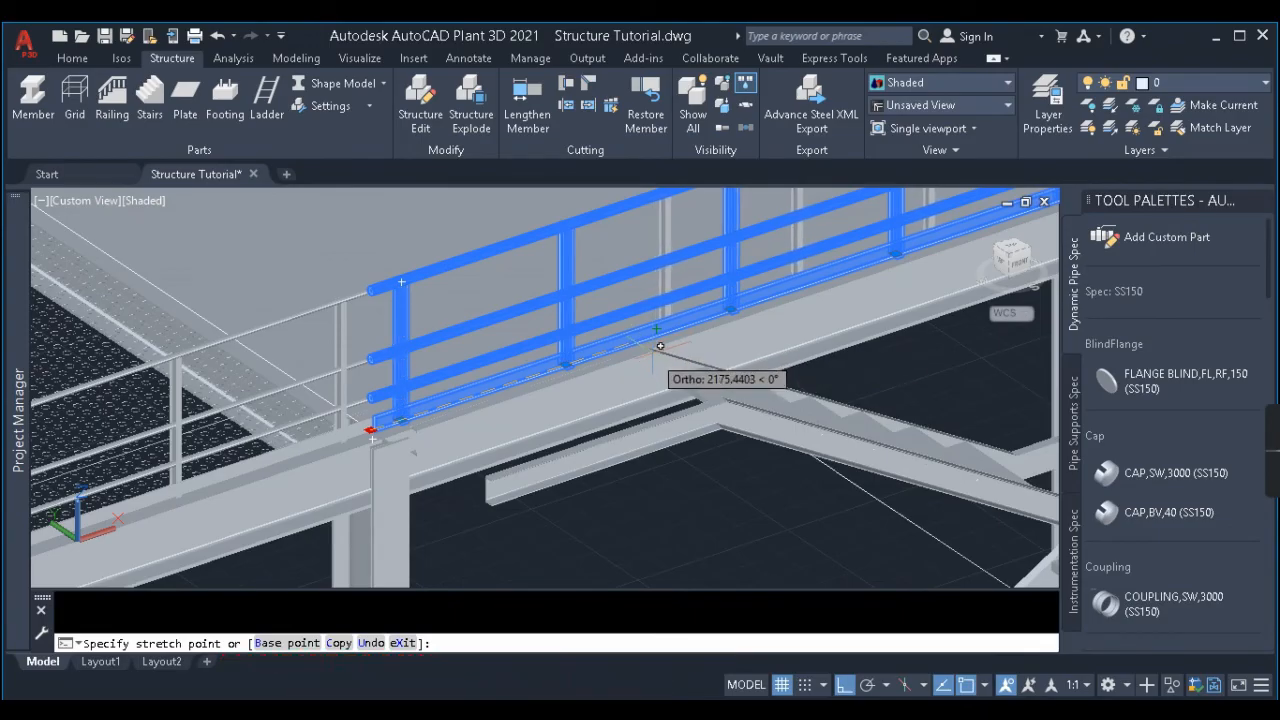
pyautogui.scroll(4, 663, 362)
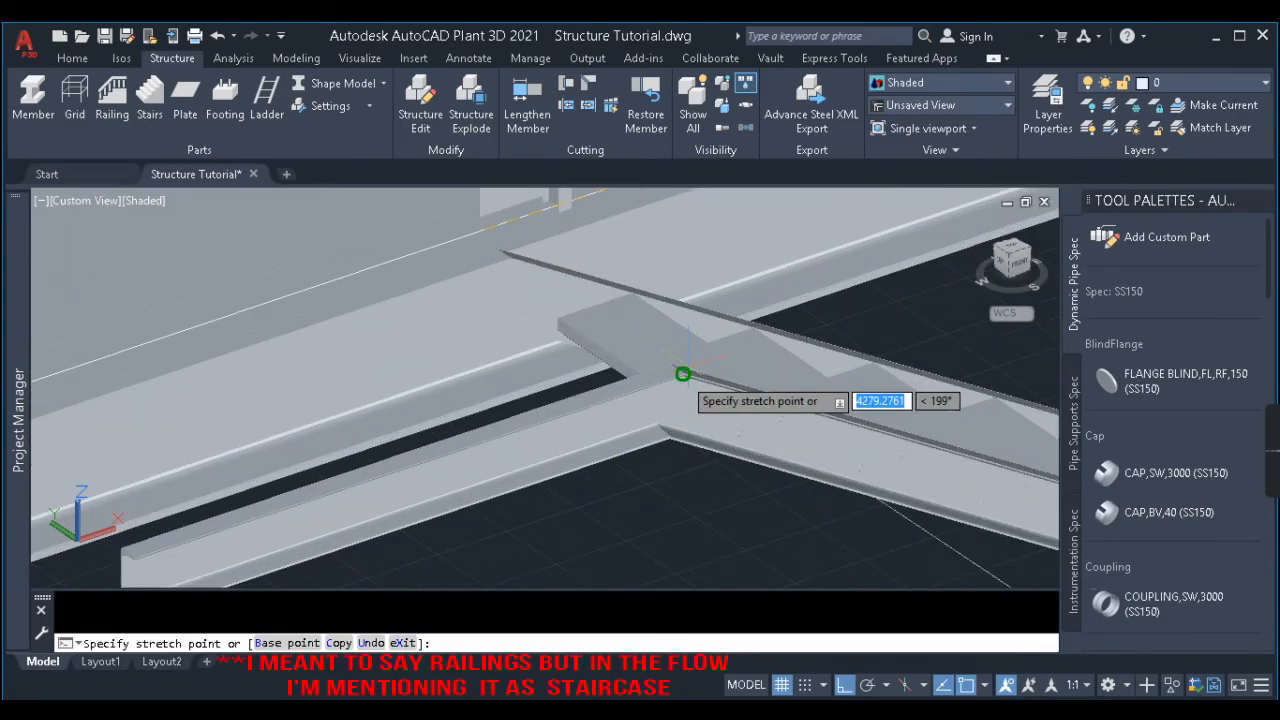
pyautogui.click(685, 375)
pyautogui.press('Escape')
pyautogui.scroll(-2, 690, 380)
pyautogui.scroll(-3, 607, 372)
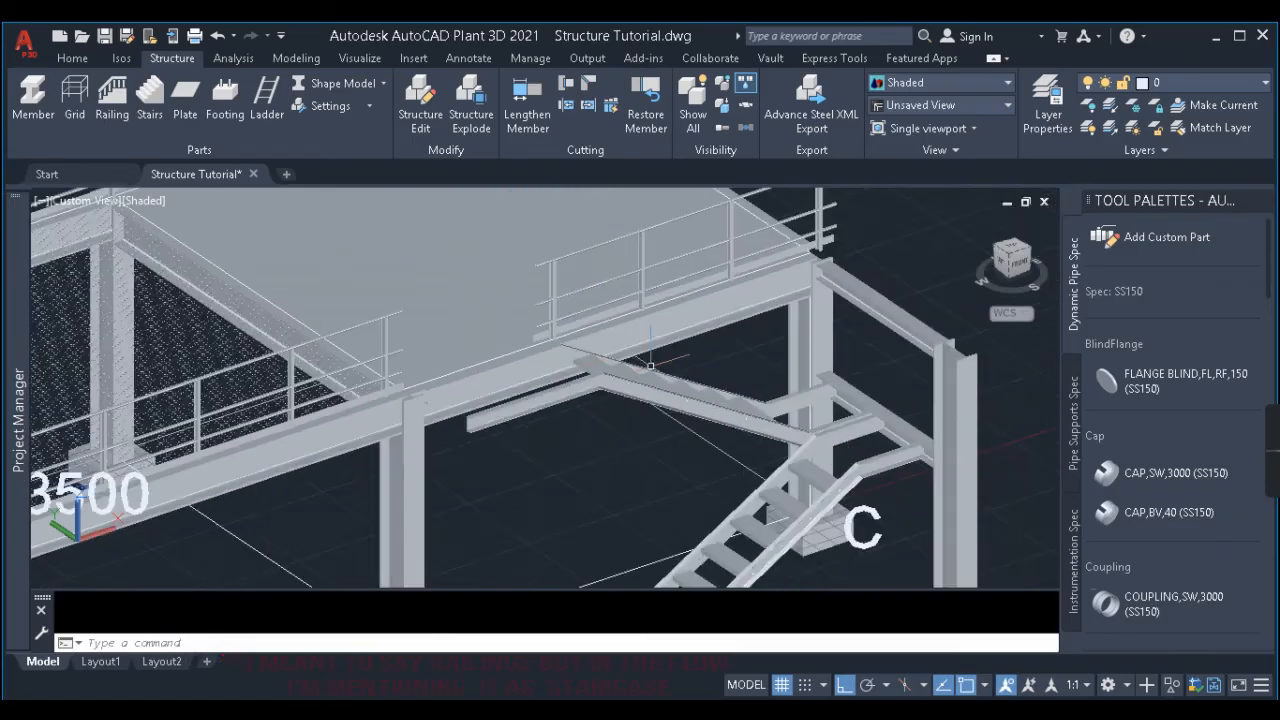
pyautogui.scroll(-2, 540, 385)
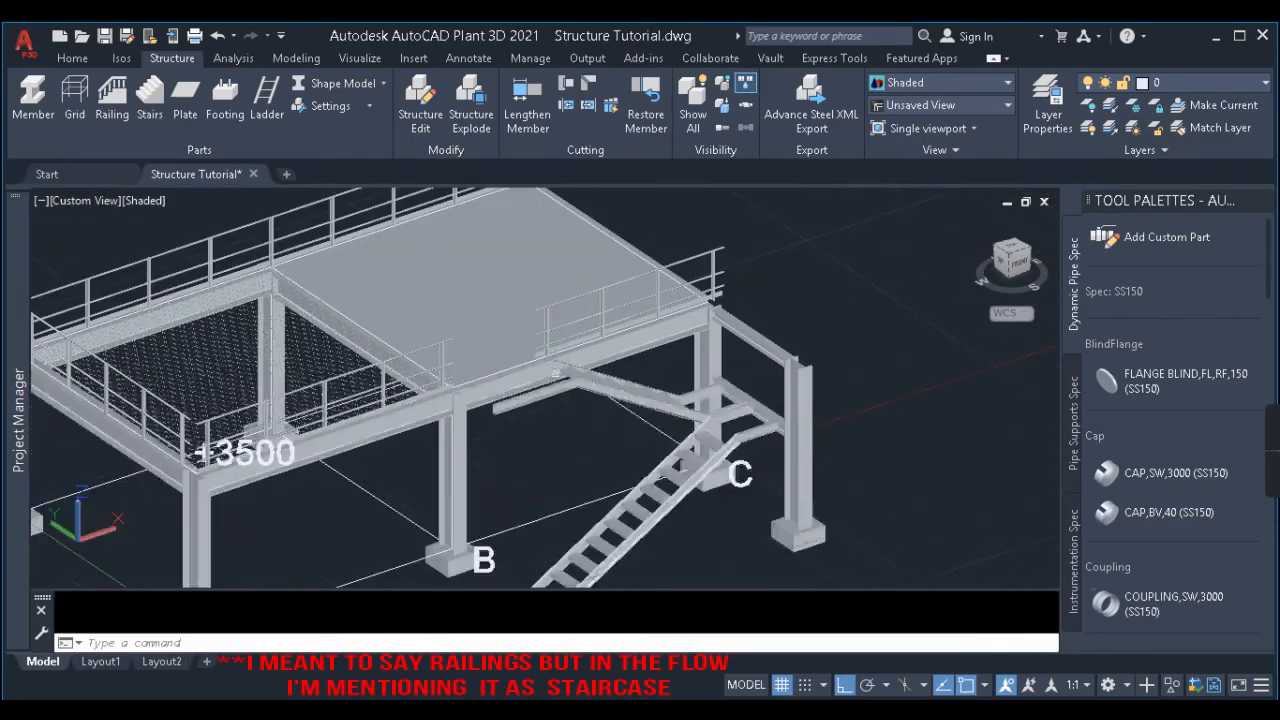
pyautogui.scroll(-3, 681, 413)
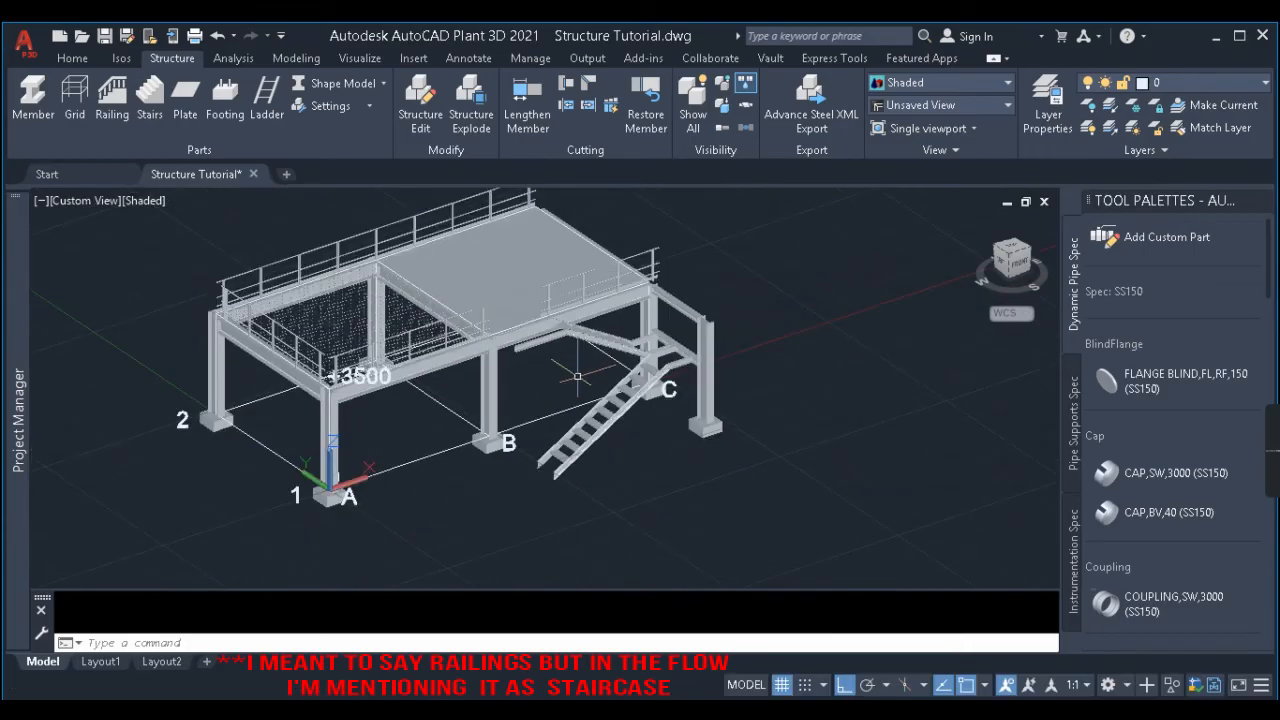
# Stretch both ends of the grid line A railing out to the platform's corner points.
pyautogui.scroll(4, 222, 288)
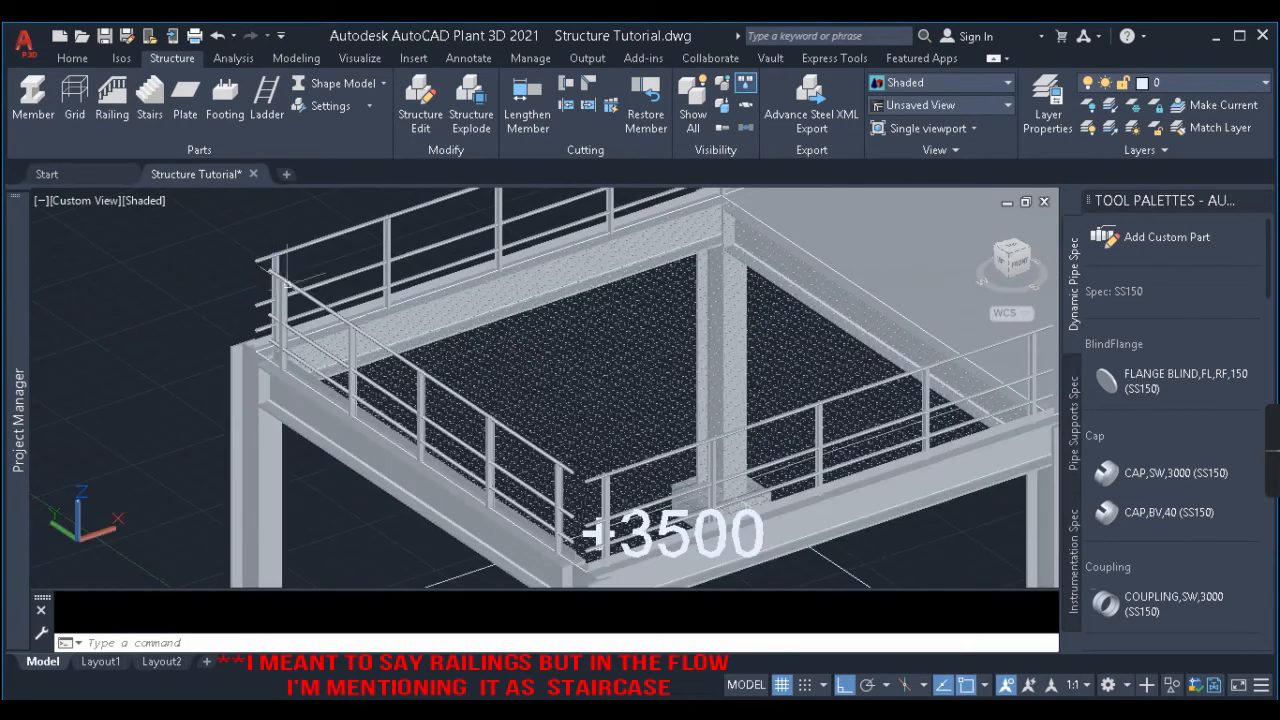
pyautogui.click(269, 359)
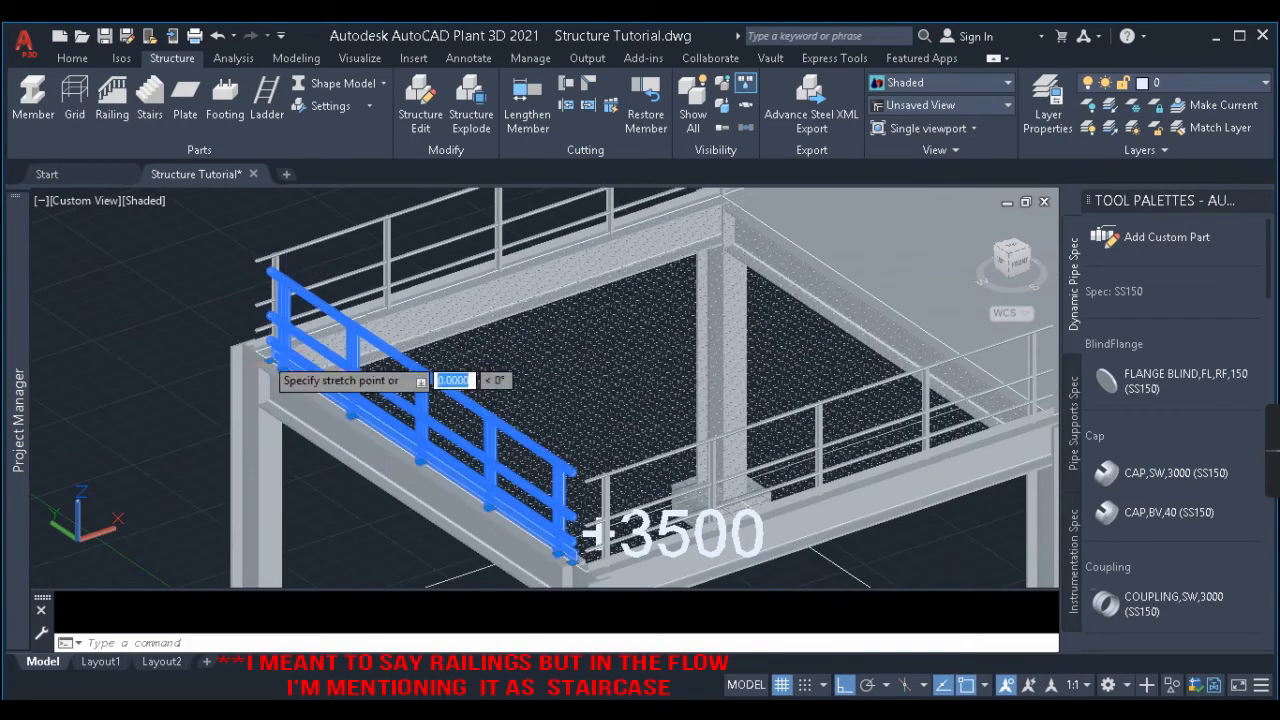
pyautogui.scroll(3, 275, 362)
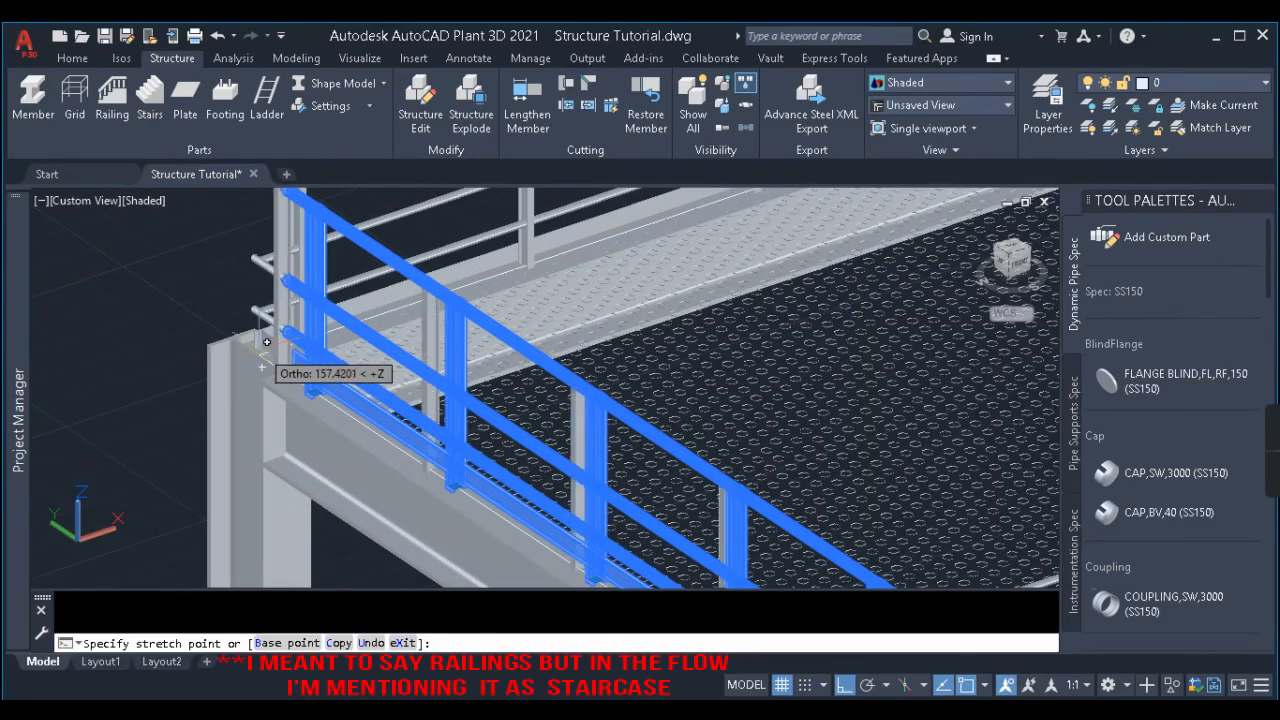
pyautogui.write('end')
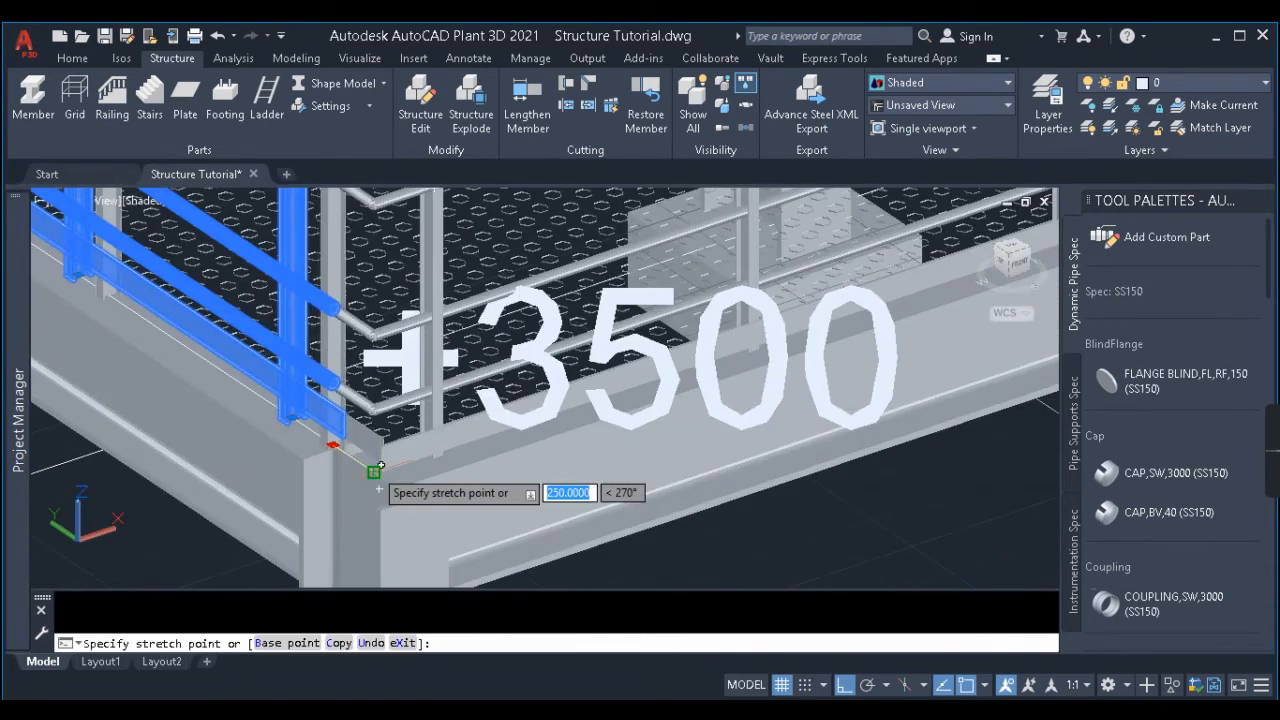
pyautogui.click(374, 472)
pyautogui.scroll(-4, 373, 455)
pyautogui.press('Escape')
pyautogui.scroll(-2, 376, 435)
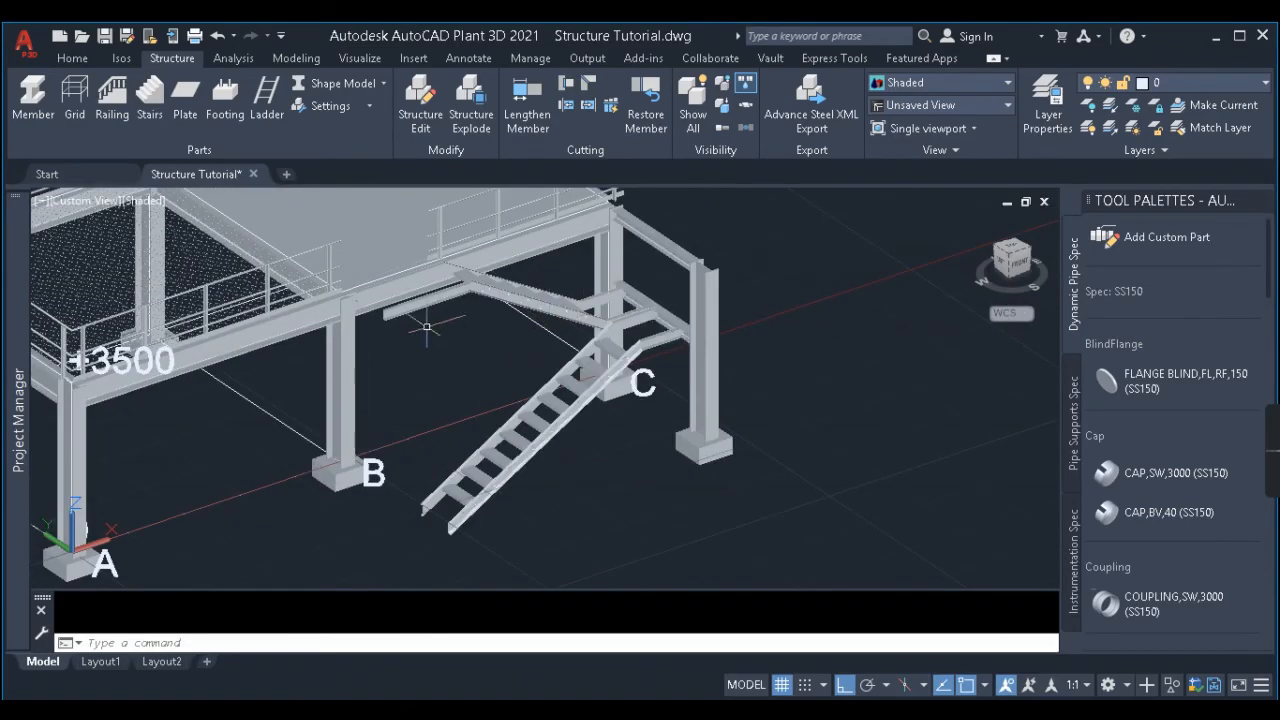
# Add railings aligned with the lower and upper stair flights using the railing's object option.
pyautogui.click(118, 92)
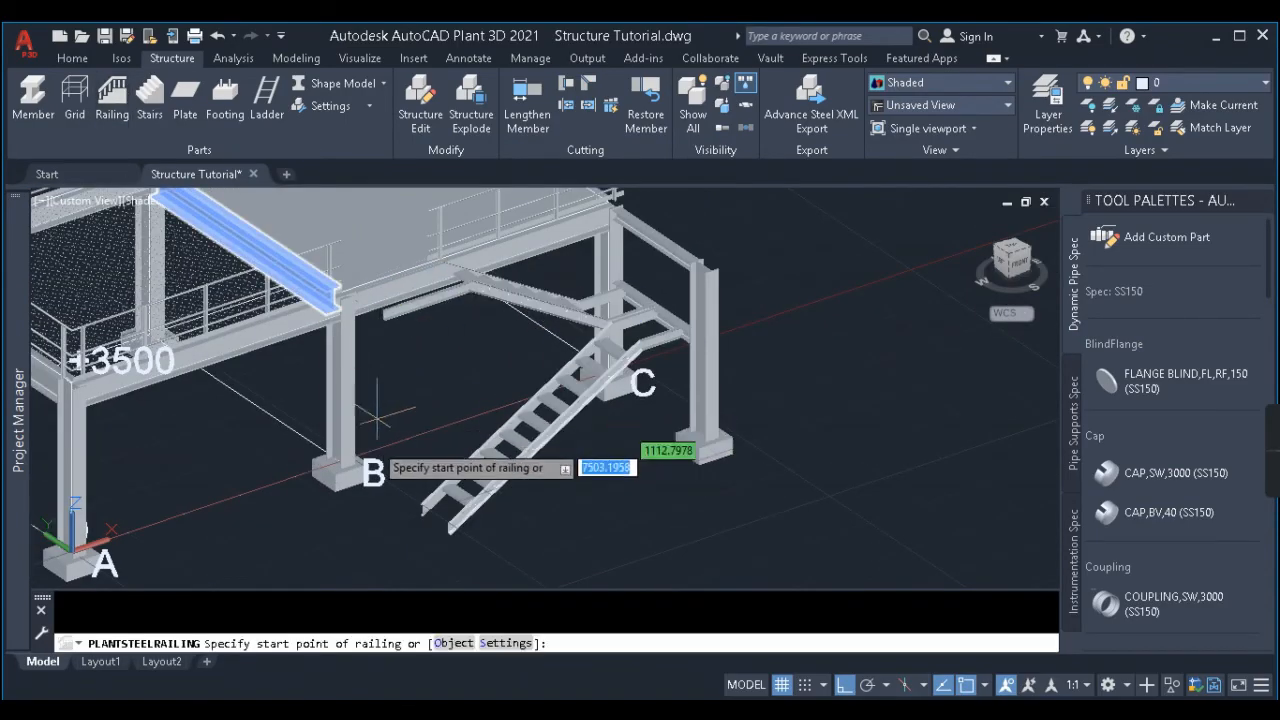
pyautogui.scroll(-1, 800, 560)
pyautogui.write('o')
pyautogui.press('Return')
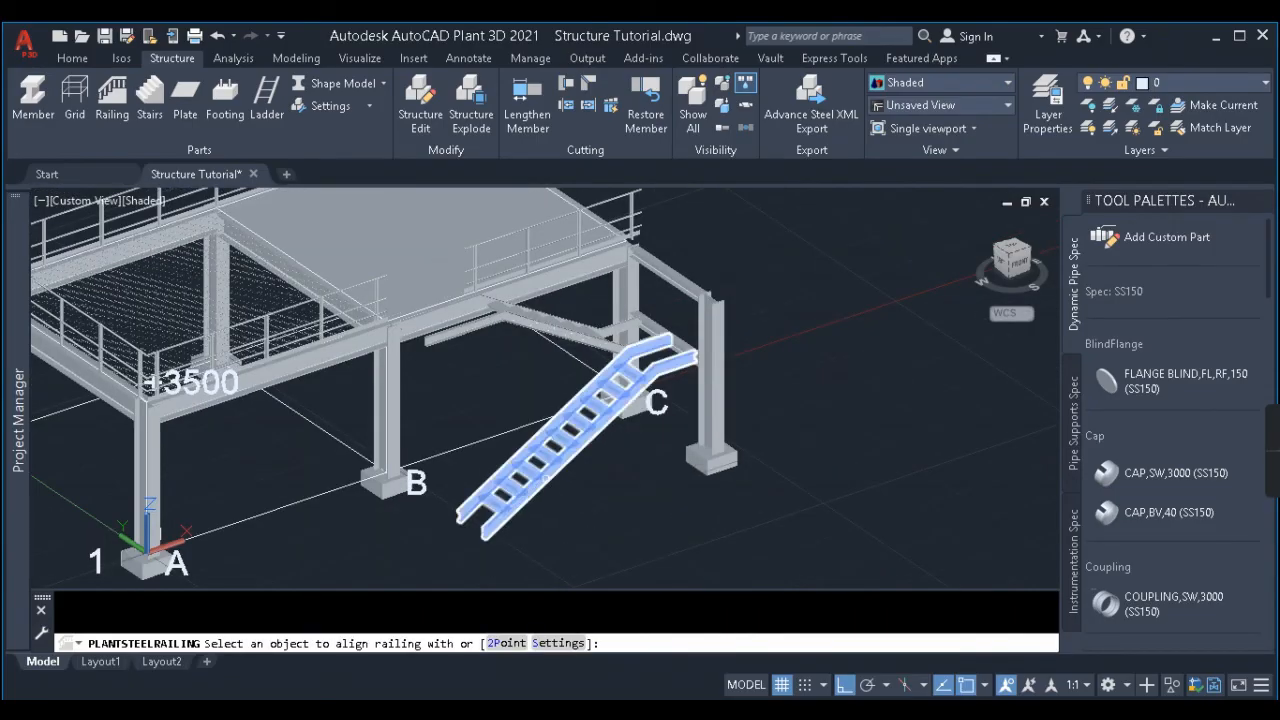
pyautogui.click(580, 444)
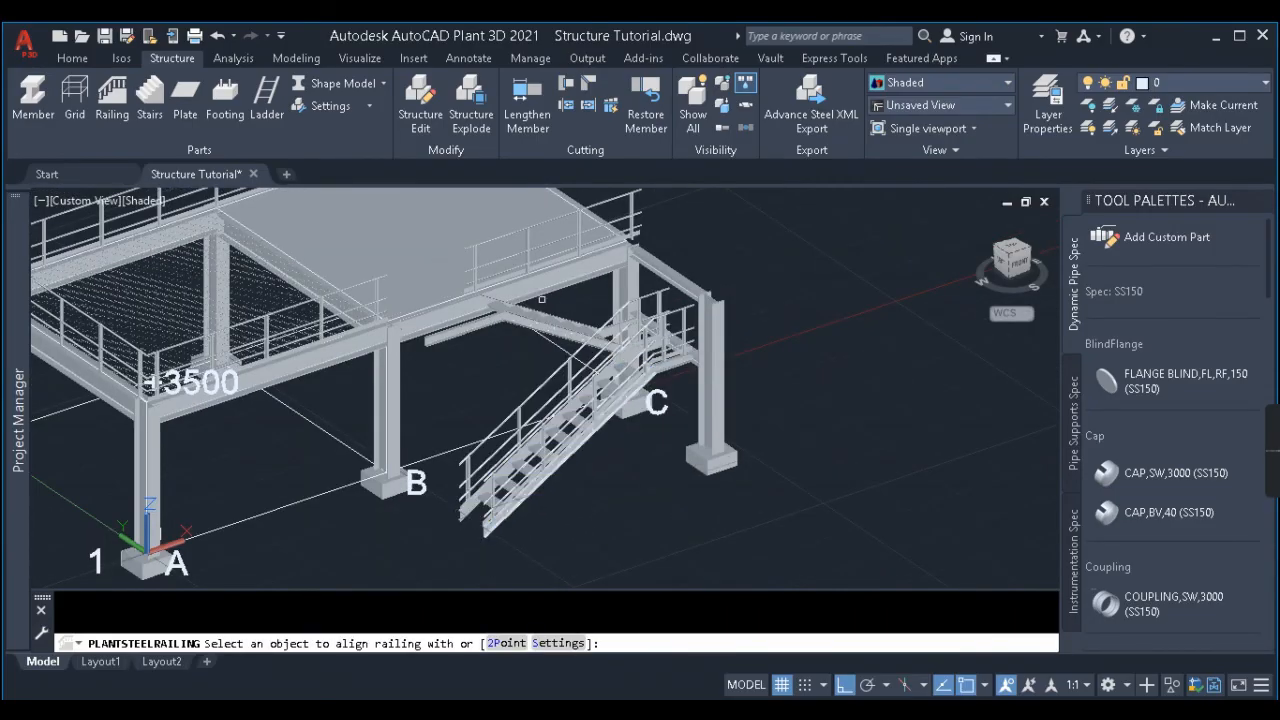
pyautogui.scroll(2, 560, 344)
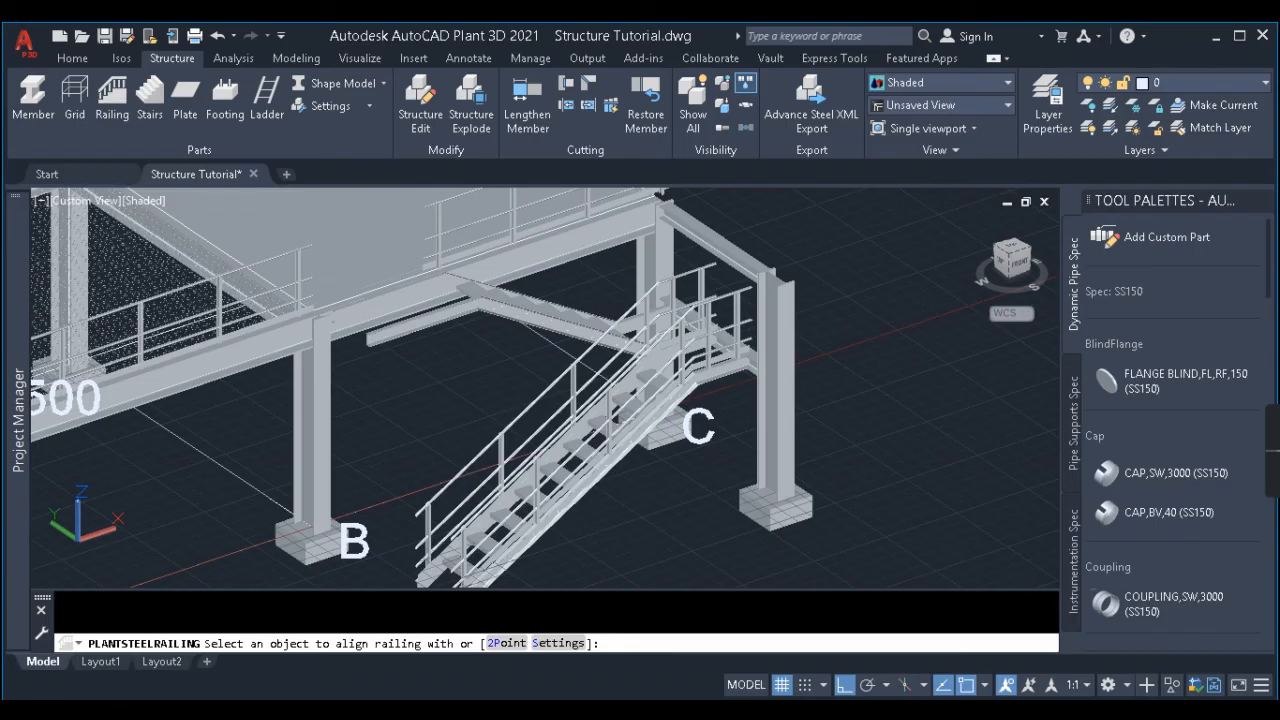
pyautogui.click(560, 312)
pyautogui.click(641, 276)
# Delete the short railings blocking passage between the two flights at the landing and the one closing off the upper flight's platform entrance.
pyautogui.scroll(3, 725, 251)
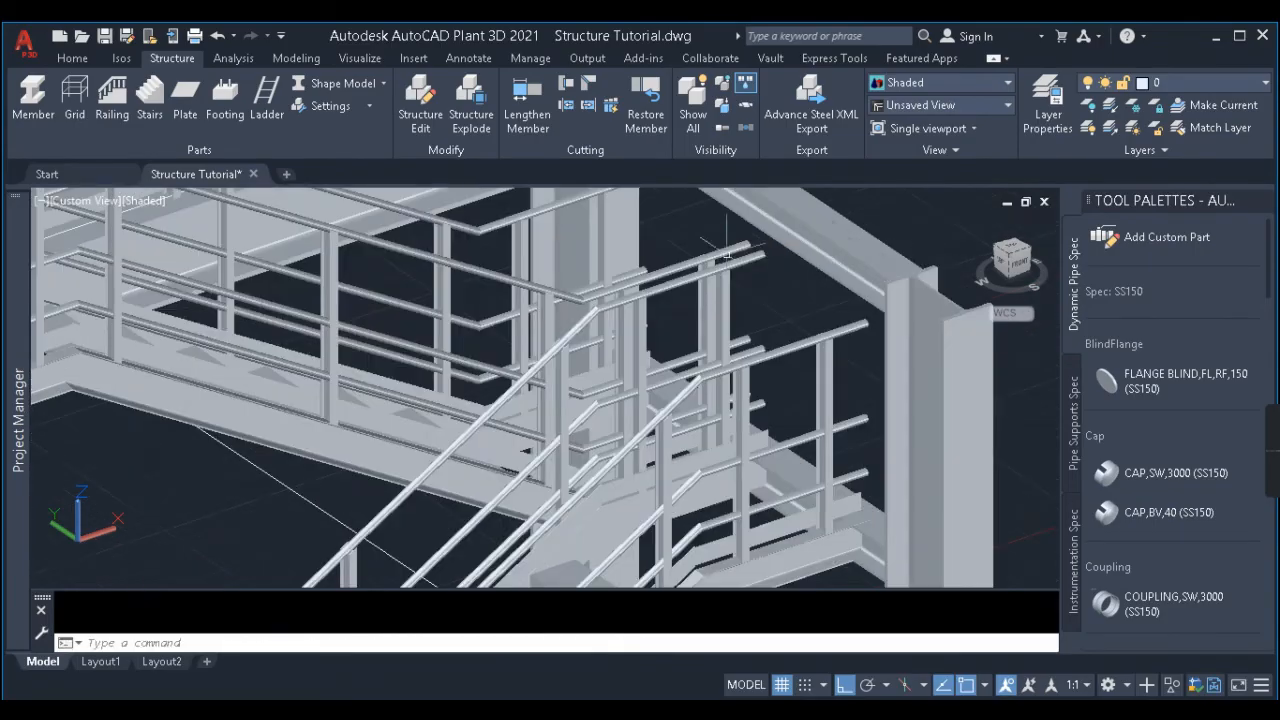
pyautogui.click(774, 275)
pyautogui.click(719, 239)
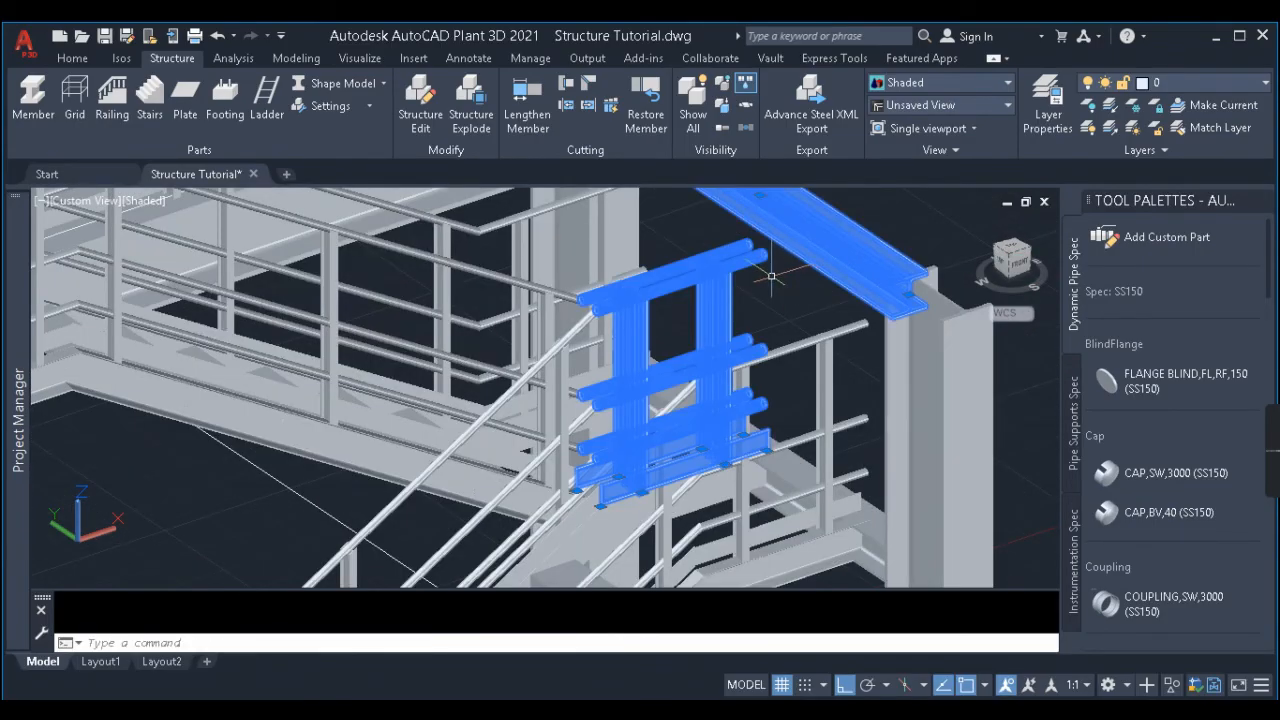
pyautogui.press('Escape')
pyautogui.click(772, 275)
pyautogui.click(727, 272)
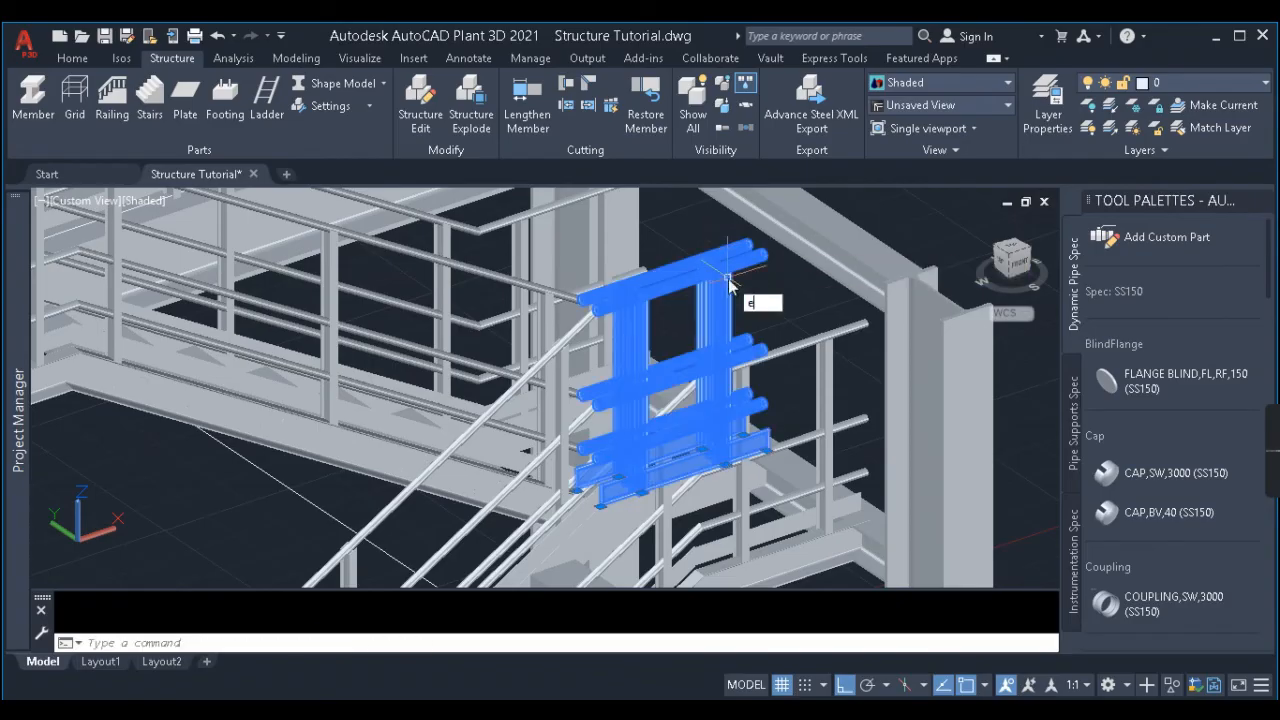
pyautogui.press('Return')
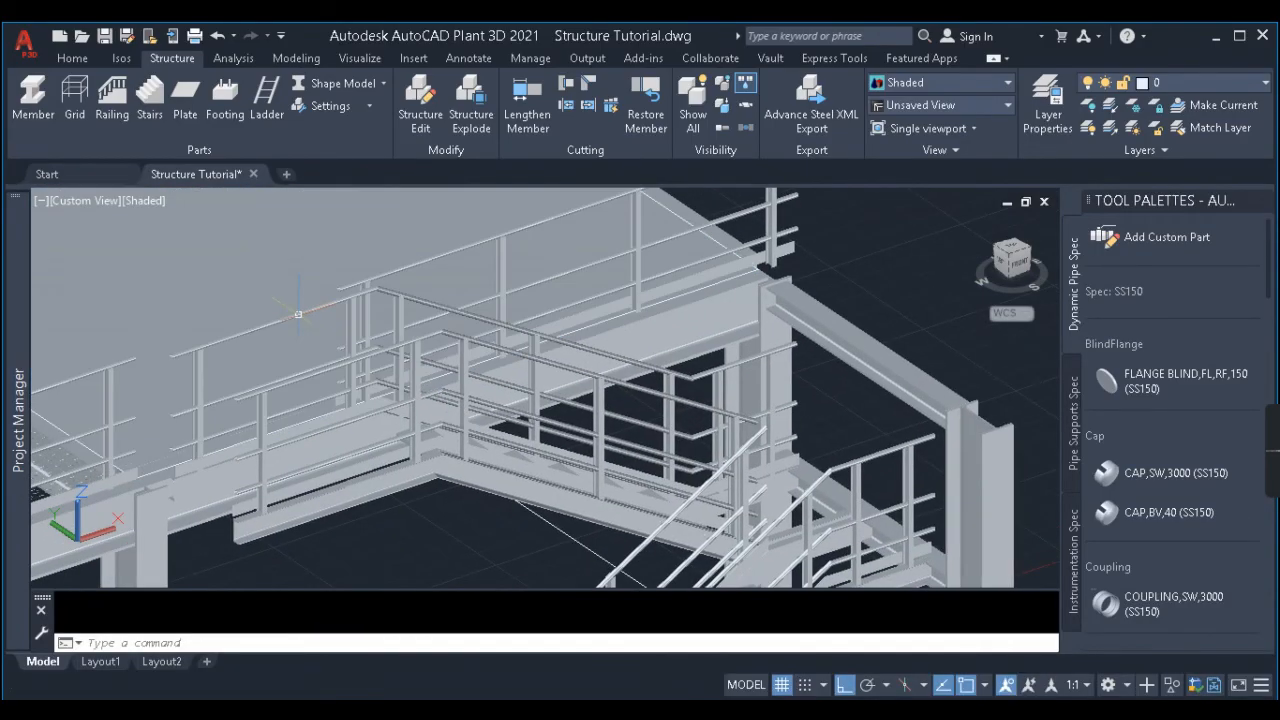
pyautogui.click(298, 314)
pyautogui.press('Delete')
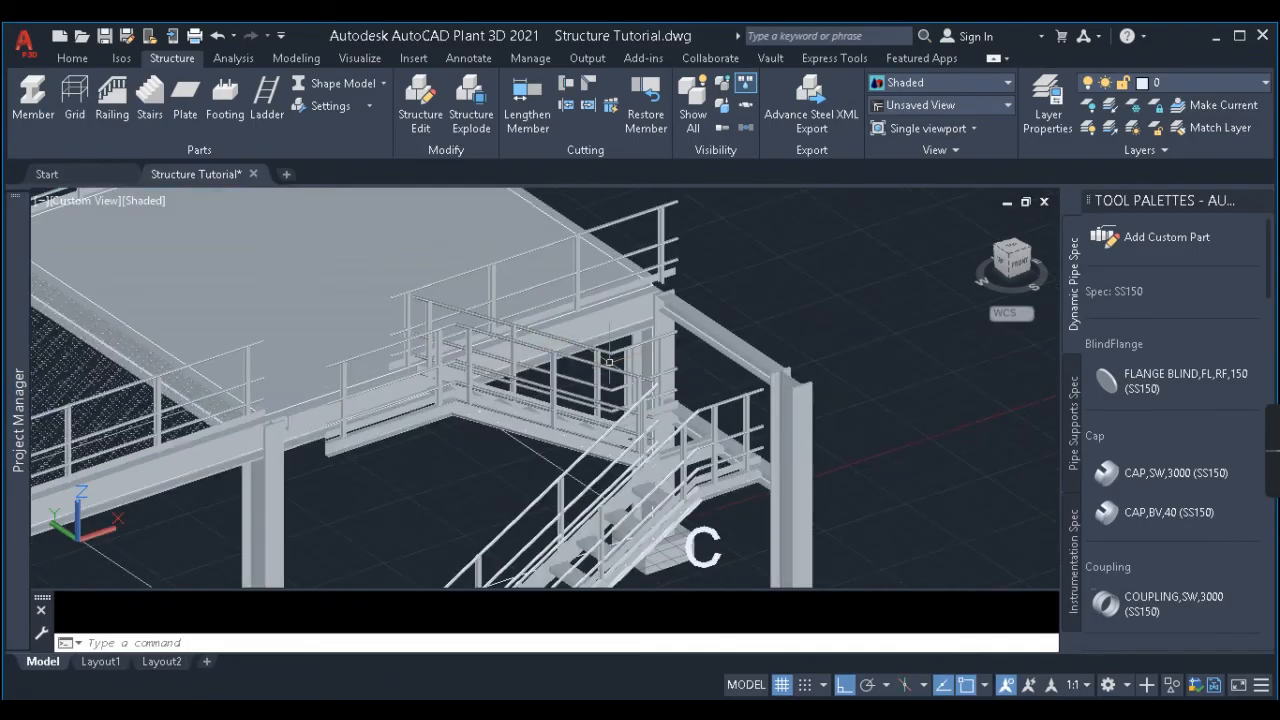
pyautogui.keyDown('shift'); pyautogui.moveTo(610, 380); pyautogui.dragTo(634, 358, button='middle'); pyautogui.keyUp('shift')
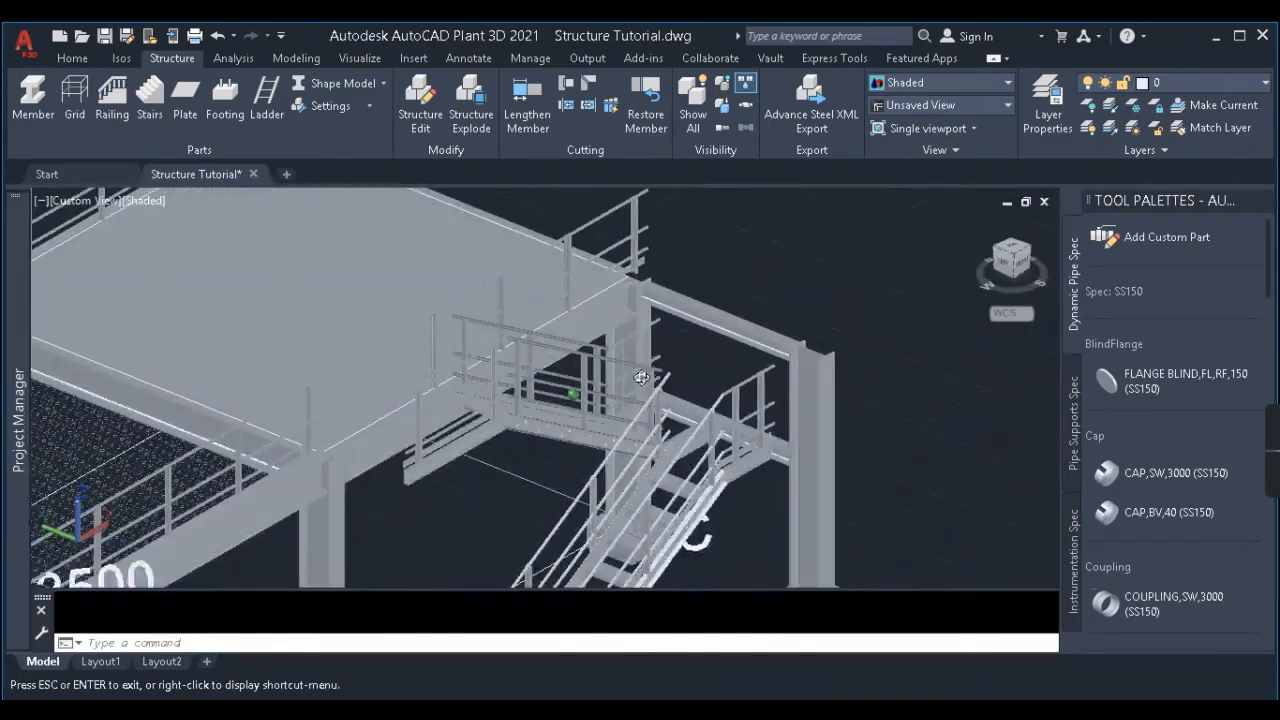
pyautogui.scroll(-4, 660, 319)
pyautogui.scroll(4, 672, 268)
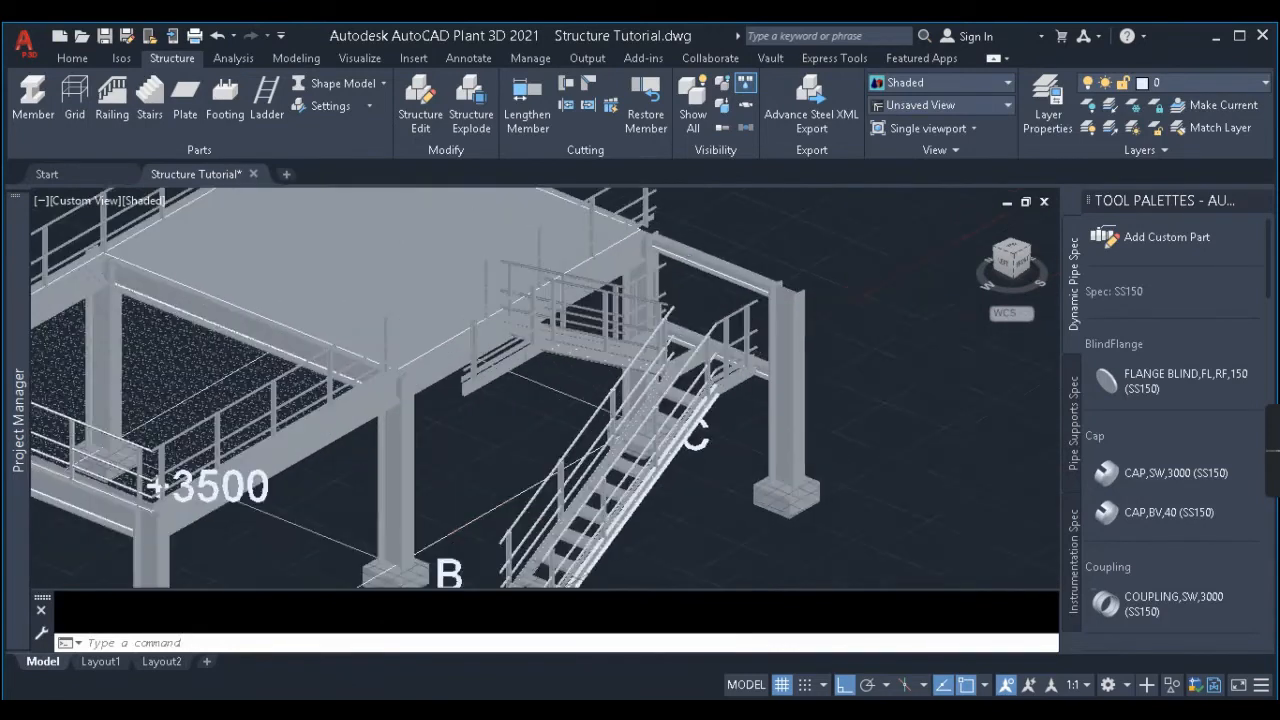
pyautogui.click(117, 105)
pyautogui.scroll(2, 585, 292)
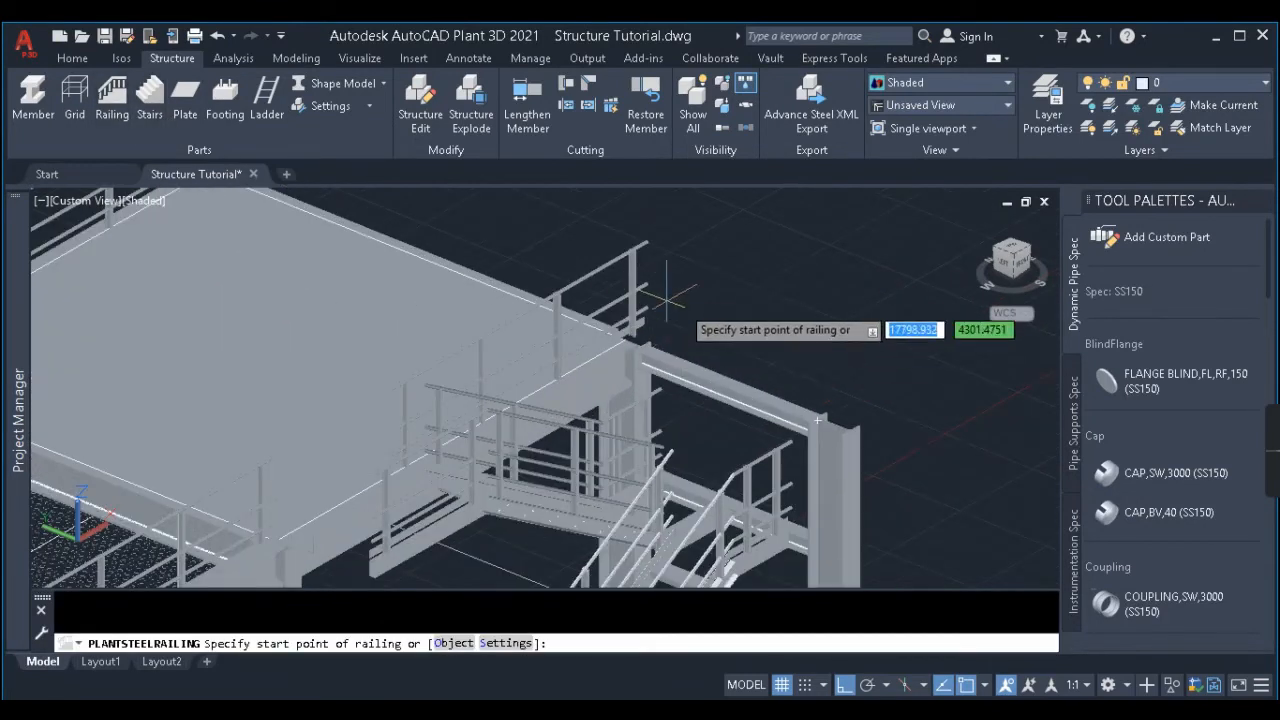
pyautogui.keyDown('shift'); pyautogui.moveTo(763, 325); pyautogui.dragTo(780, 382, button='middle'); pyautogui.keyUp('shift')
pyautogui.write('o')
pyautogui.press('Return')
pyautogui.press('Escape')
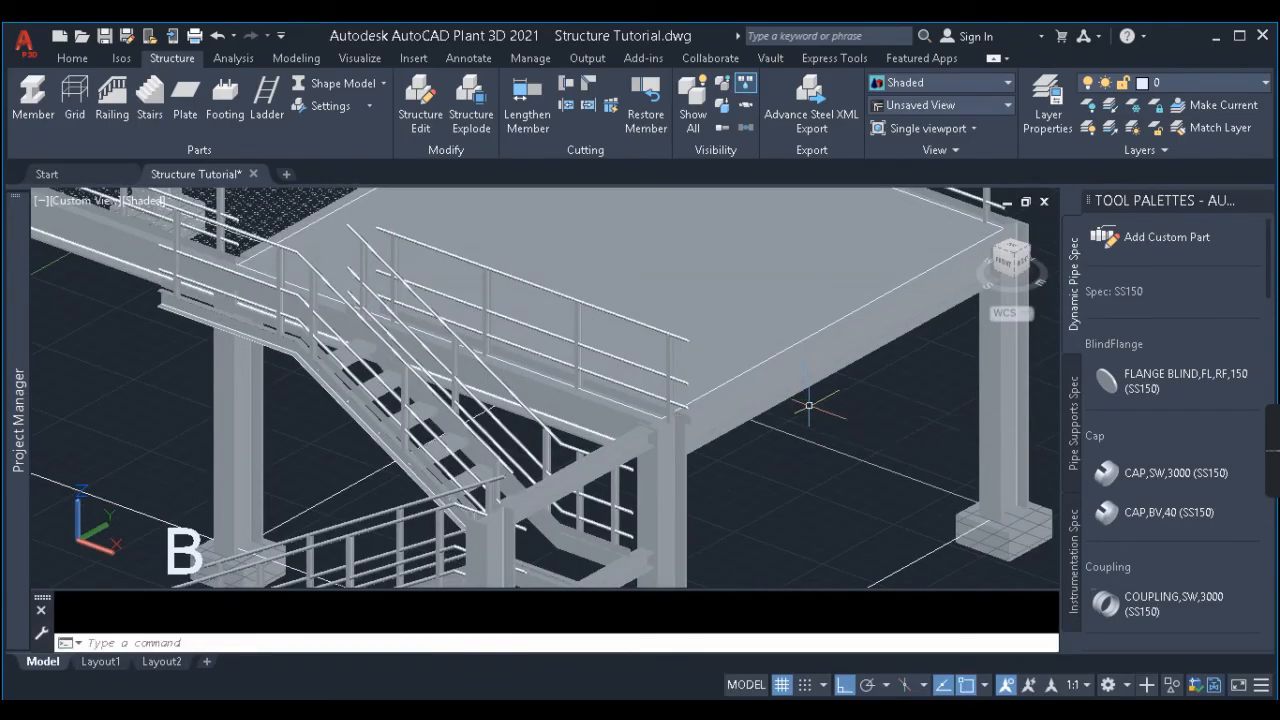
# Add a two-point railing along the platform's grid line C edge.
pyautogui.click(107, 100)
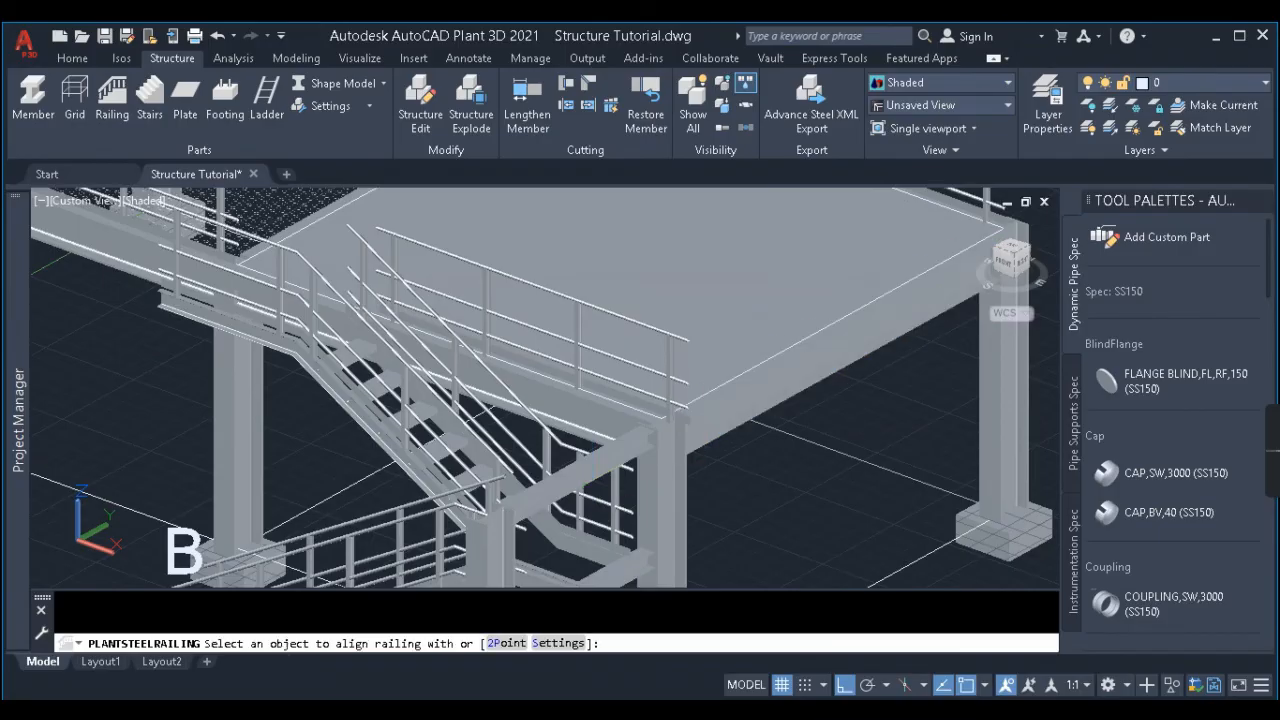
pyautogui.write('2p')
pyautogui.press('Return')
pyautogui.keyDown('shift'); pyautogui.moveTo(678, 416); pyautogui.dragTo(772, 503, button='middle'); pyautogui.keyUp('shift')
pyautogui.press('Escape')
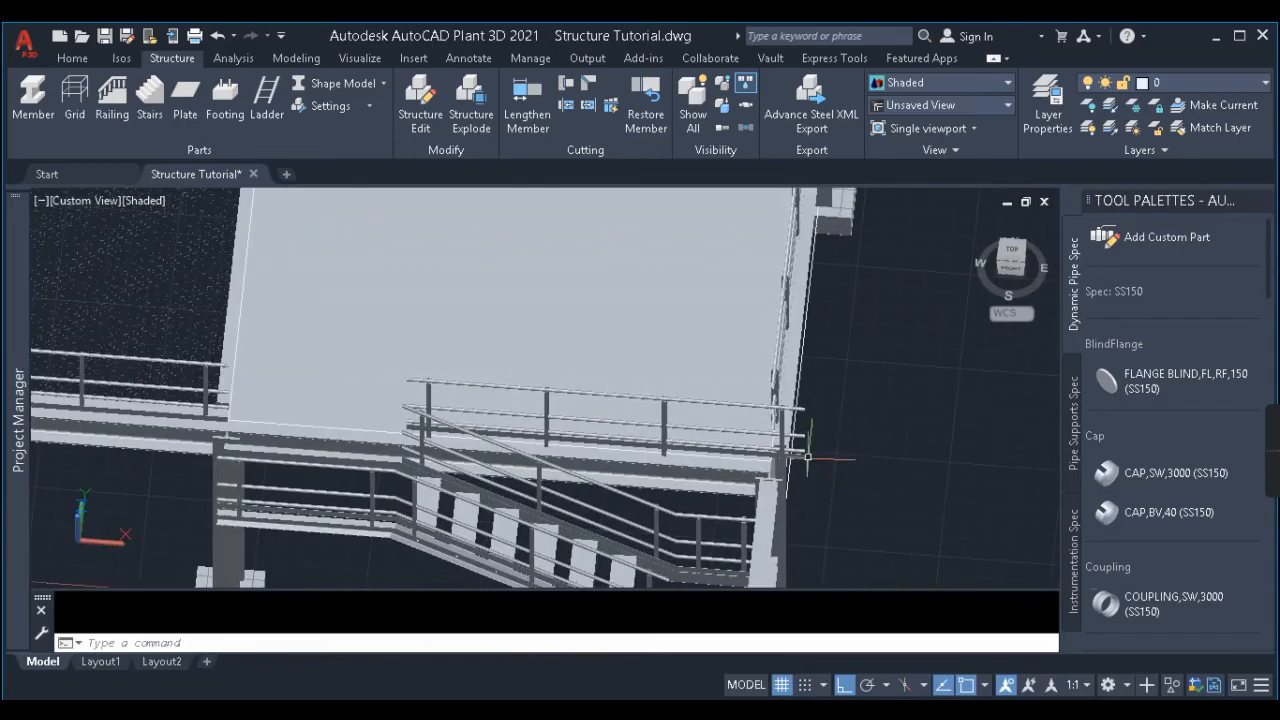
# Stretch the C-side end of the B–C front railing back to the platform corner, in line with the grid line C railing.
pyautogui.scroll(4, 798, 462)
pyautogui.scroll(3, 798, 462)
pyautogui.click(798, 466)
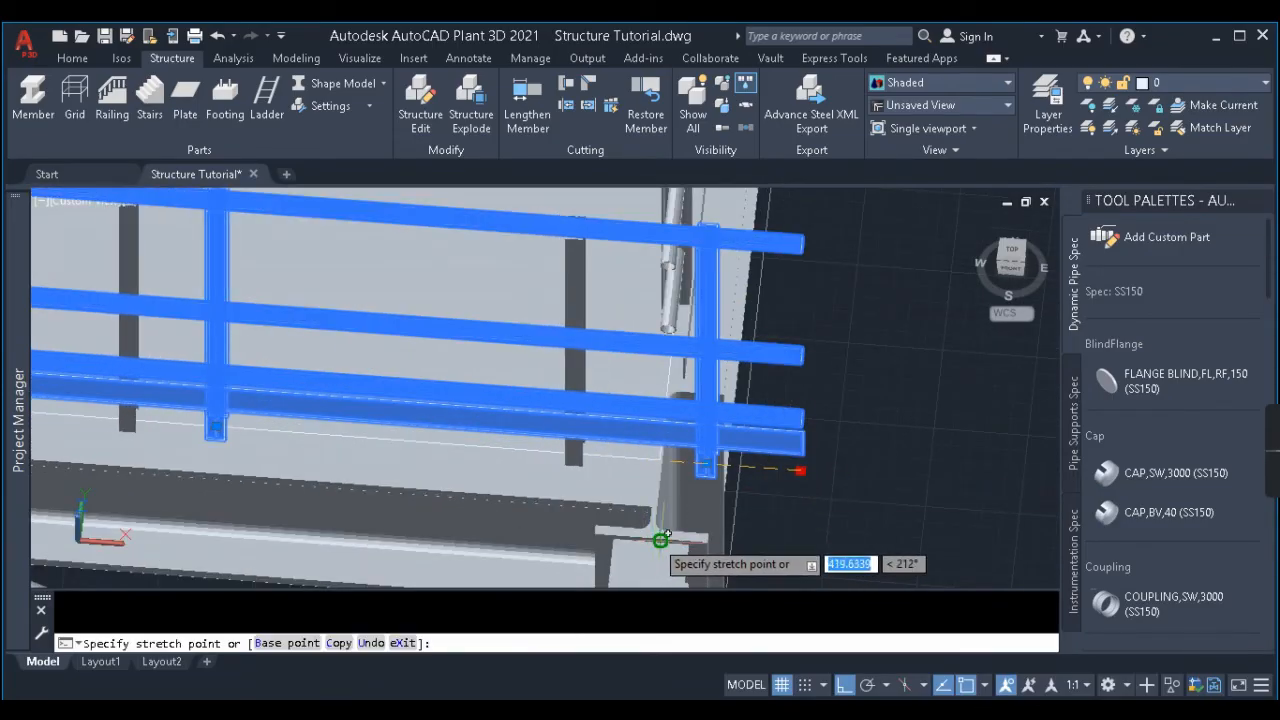
pyautogui.press('Escape')
pyautogui.scroll(-8, 655, 528)
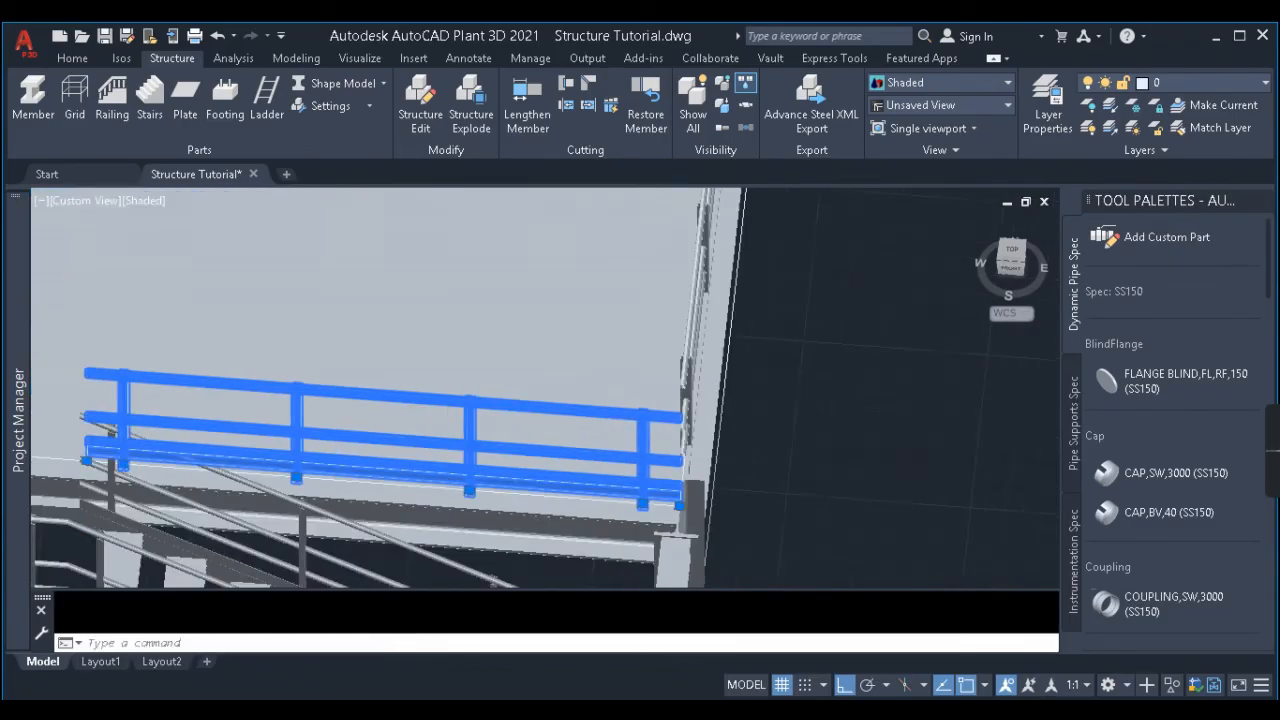
pyautogui.moveTo(655, 528)
pyautogui.keyDown('shift'); pyautogui.mouseDown(button='middle')
pyautogui.moveTo(650, 412)
pyautogui.moveTo(713, 373)
pyautogui.moveTo(715, 437)
pyautogui.mouseUp(button='middle'); pyautogui.keyUp('shift')
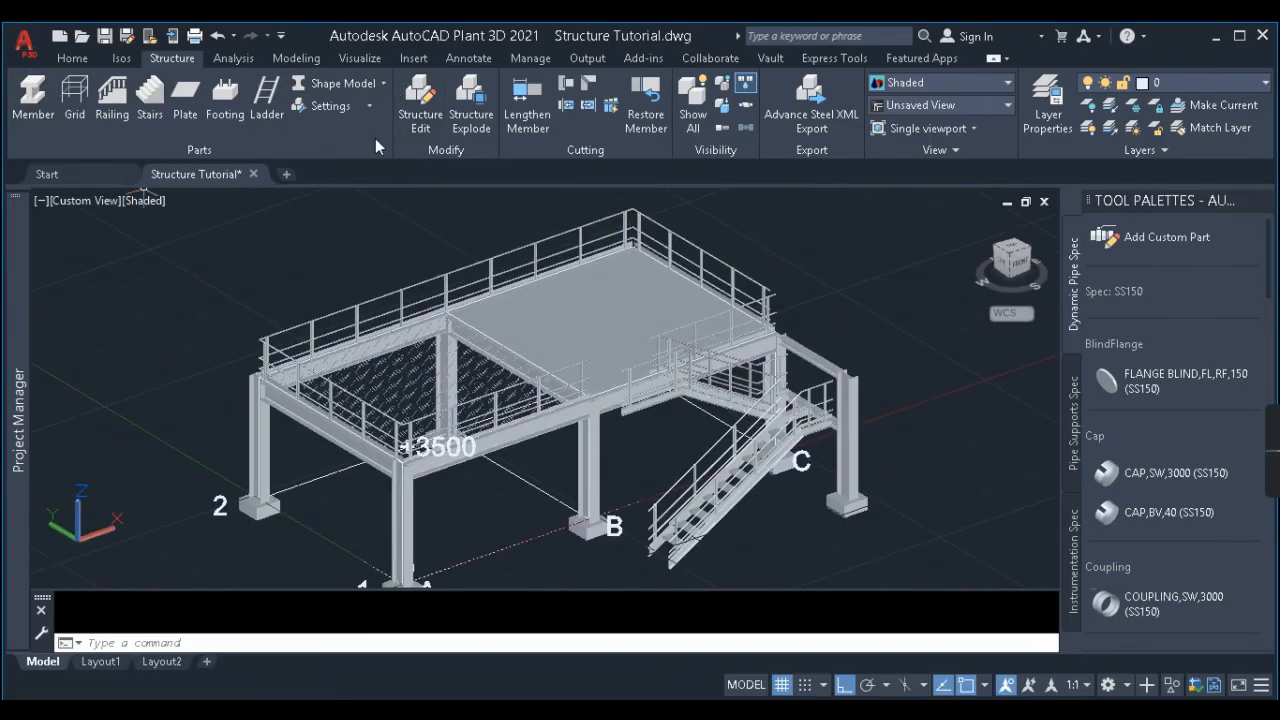
pyautogui.scroll(-1, 592, 340)
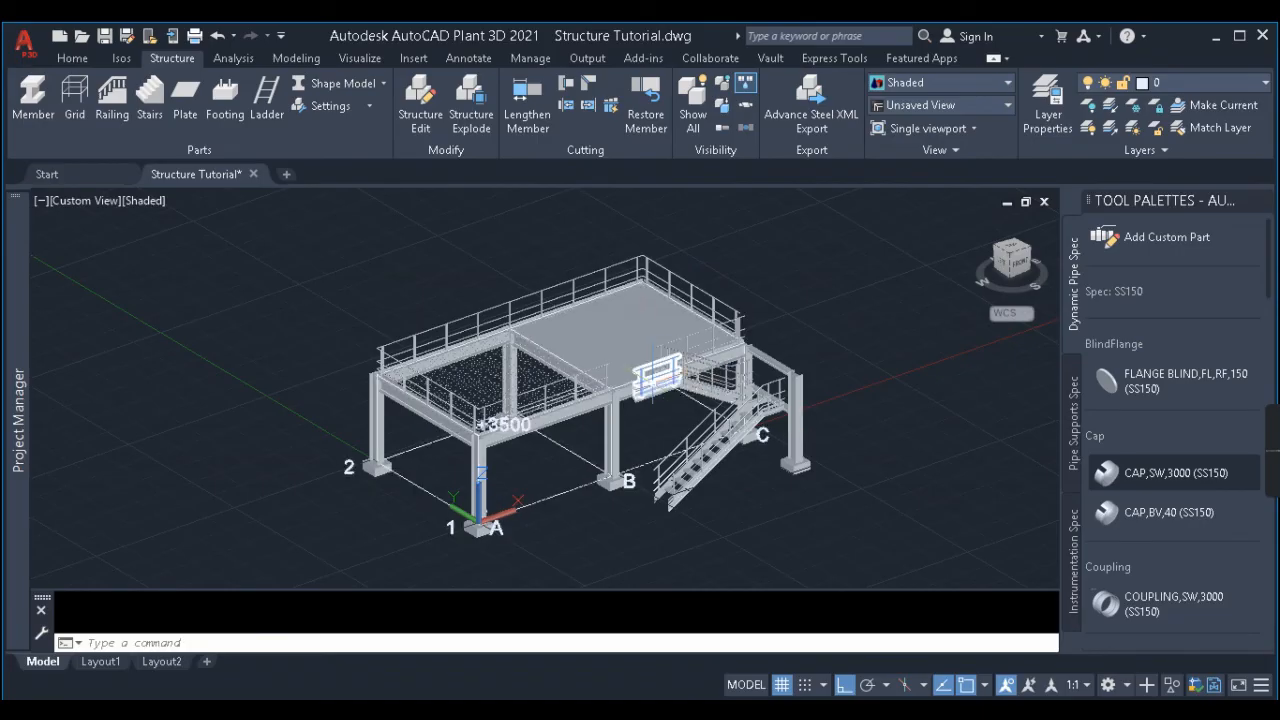
pyautogui.moveTo(589, 228); pyautogui.dragTo(585, 250, button='middle')
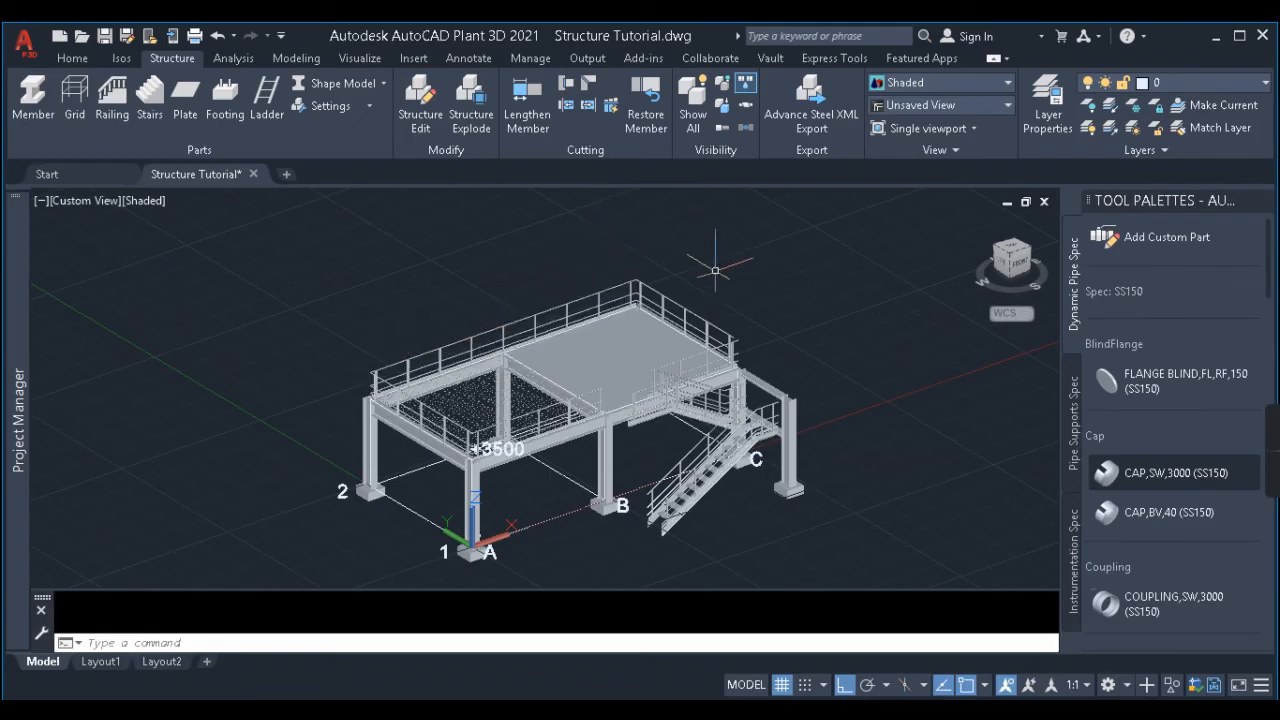
# Set the colour of the solid floor plate between grid lines B and C to Blue.
pyautogui.scroll(3, 705, 279)
pyautogui.click(607, 326)
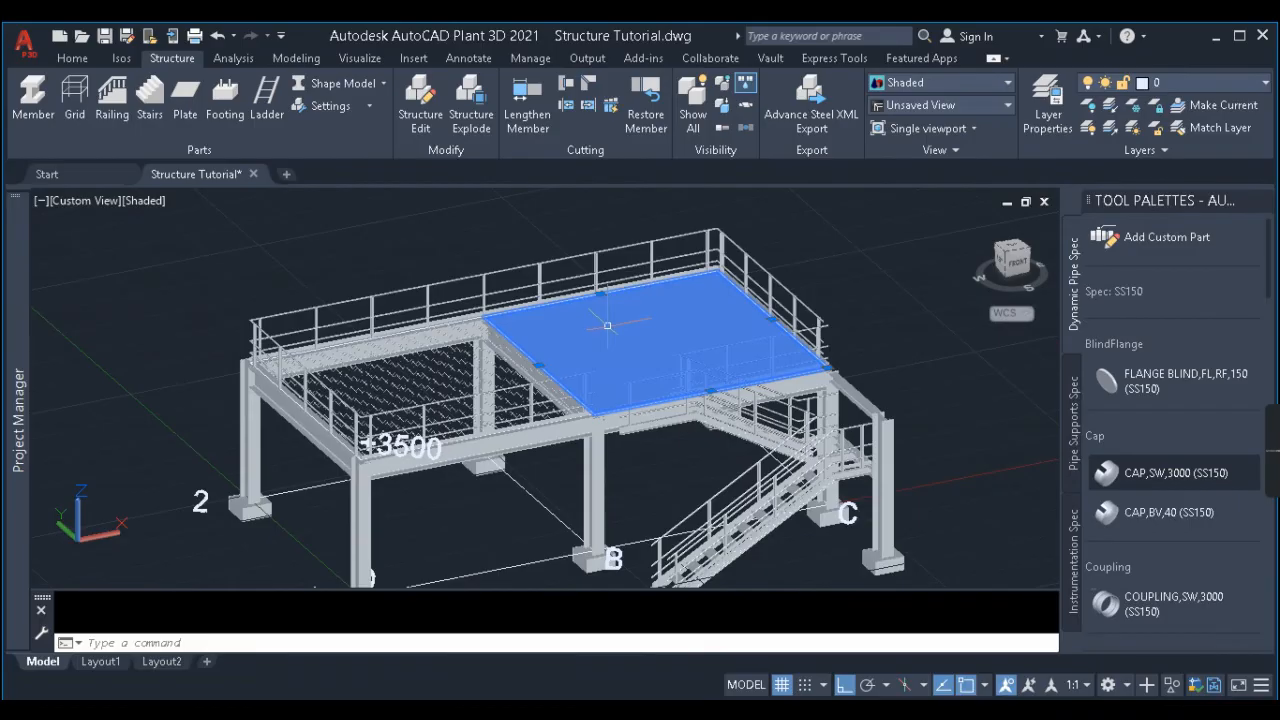
pyautogui.hotkey('ctrl', '1')
pyautogui.click(293, 138)
pyautogui.click(286, 137)
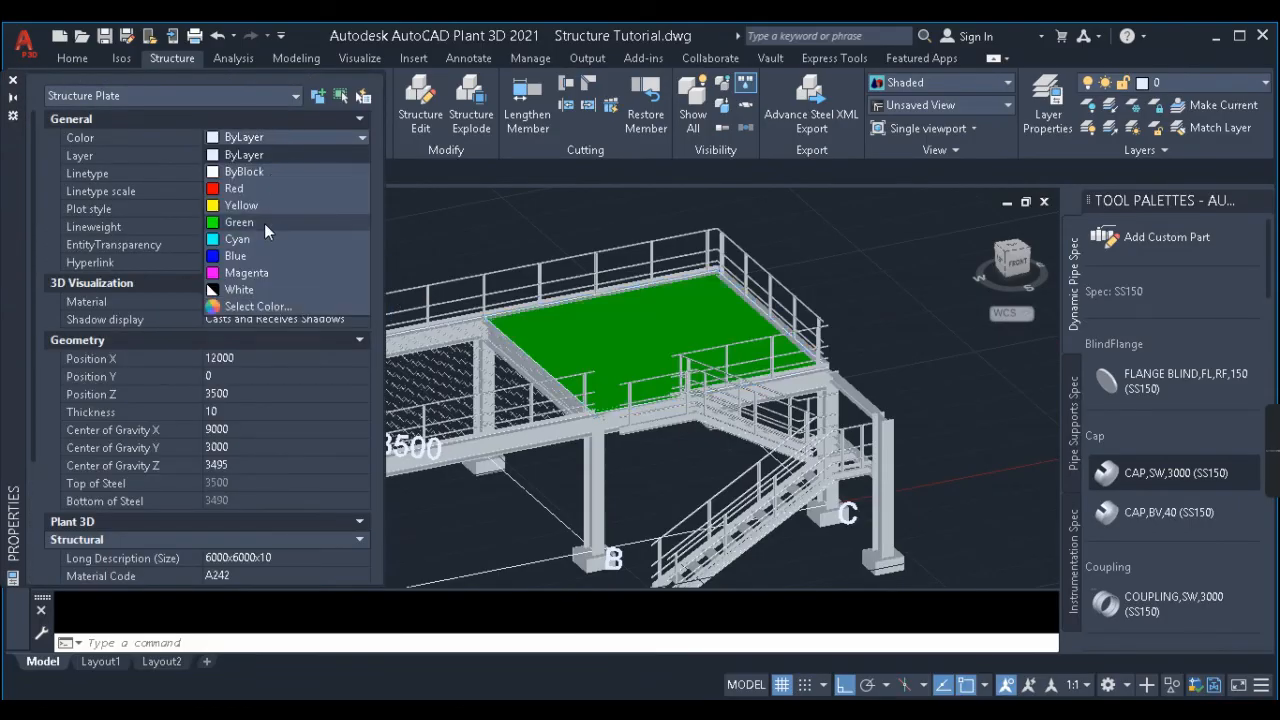
pyautogui.click(240, 256)
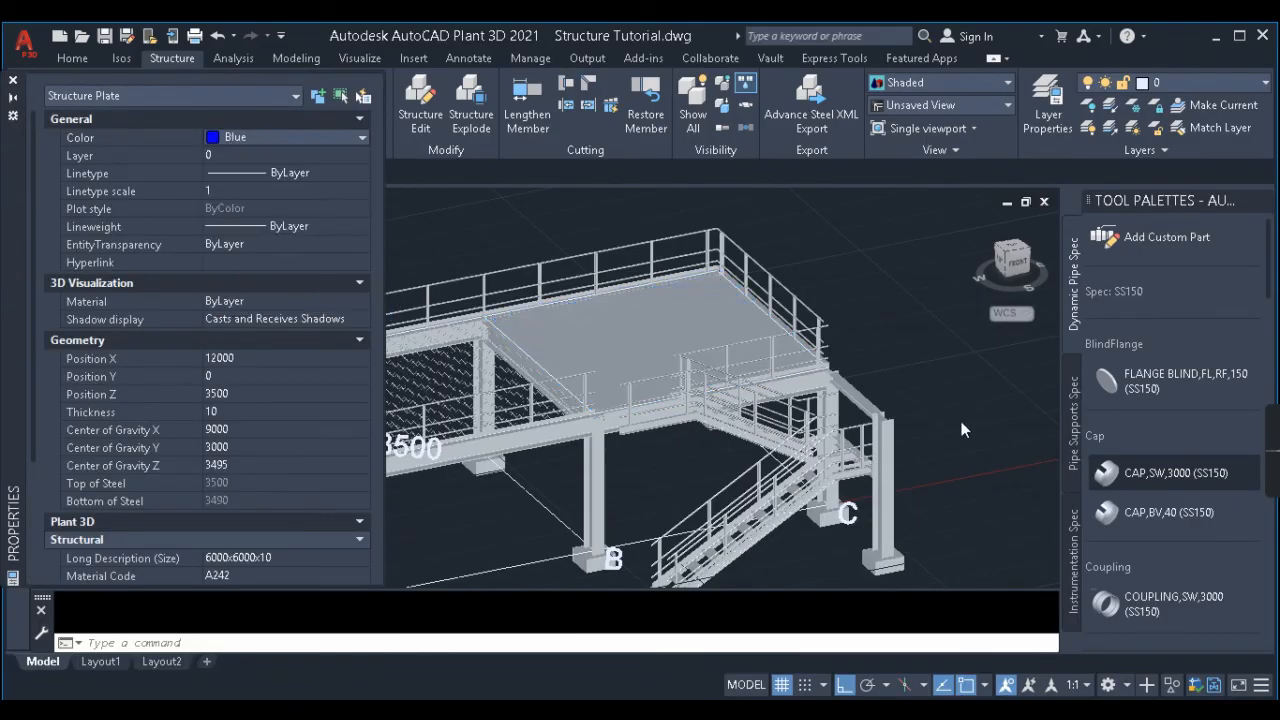
pyautogui.moveTo(657, 389); pyautogui.dragTo(788, 372, button='middle')
pyautogui.press('Escape')
# Set the colour of the grating floor between grid lines A and B to Yellow.
pyautogui.click(539, 360)
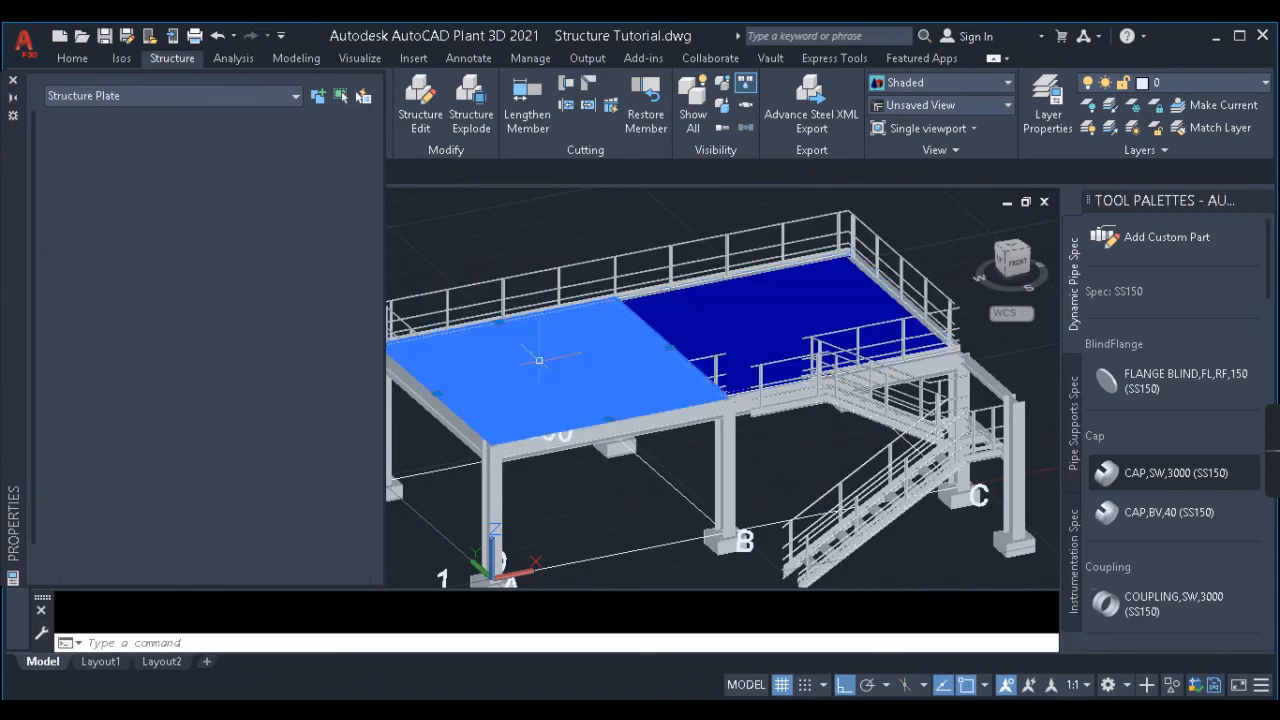
pyautogui.click(284, 140)
pyautogui.click(240, 196)
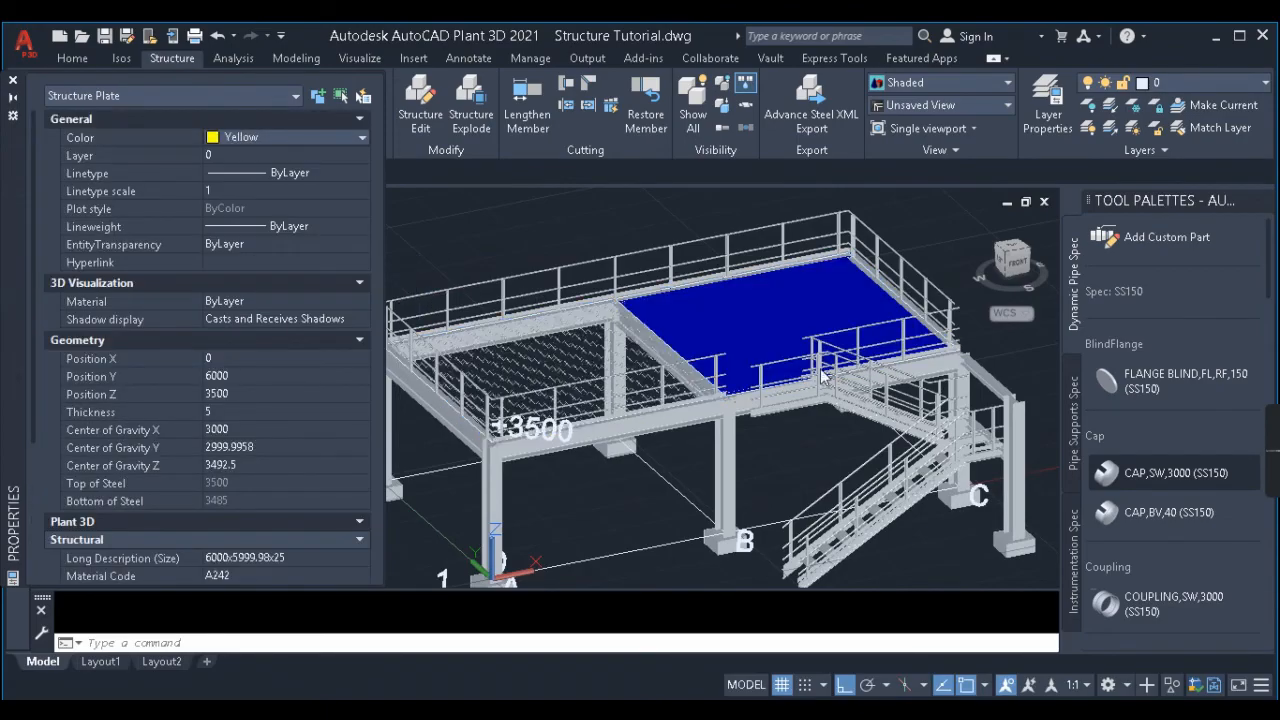
pyautogui.press('Escape')
pyautogui.moveTo(732, 473); pyautogui.dragTo(842, 442, button='middle')
pyautogui.click(842, 442)
pyautogui.write('selects')
pyautogui.press('Return')
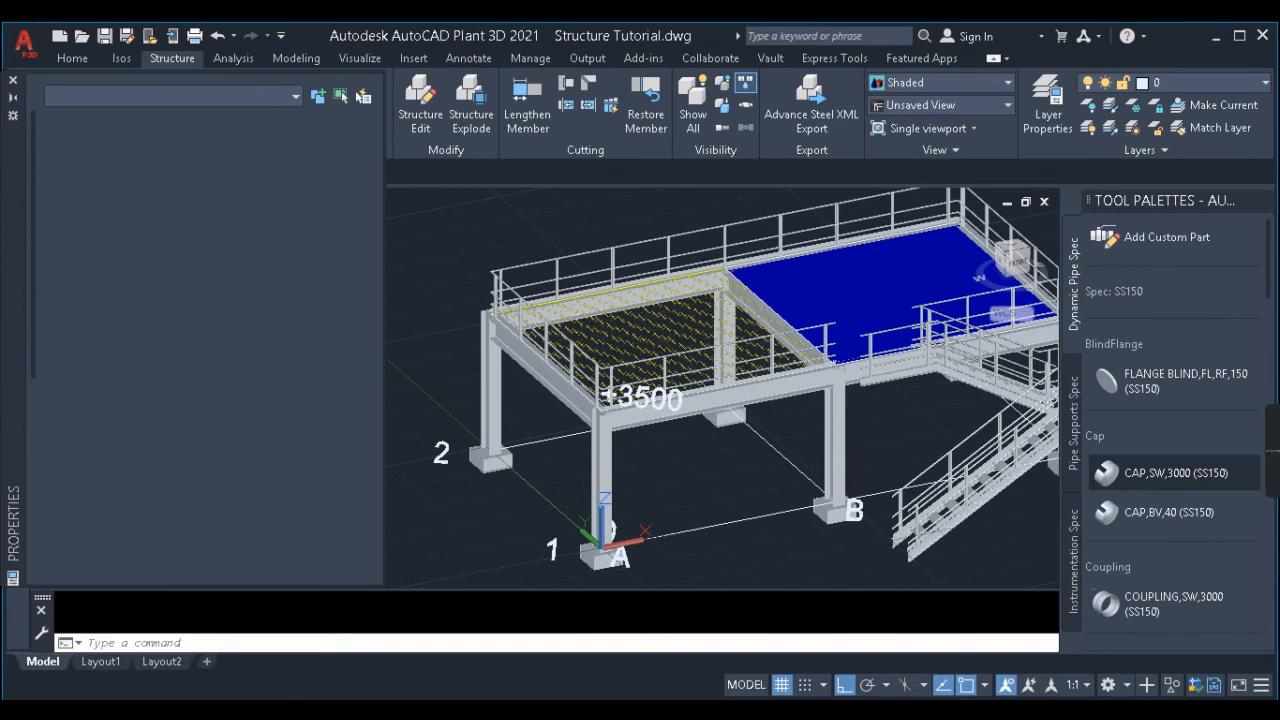
pyautogui.press('Escape')
# Select all railings as similar objects and set their colour to Yellow.
pyautogui.click(535, 258)
pyautogui.write('selects')
pyautogui.press('Return')
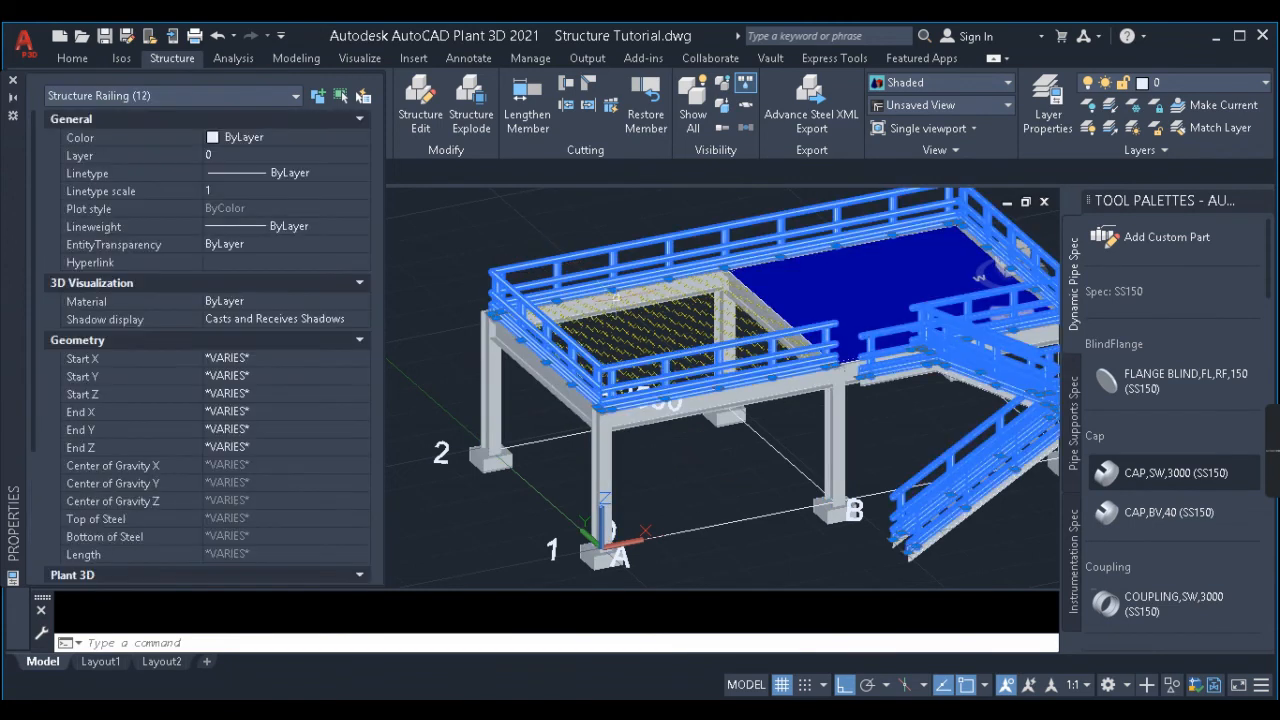
pyautogui.click(283, 137)
pyautogui.click(289, 198)
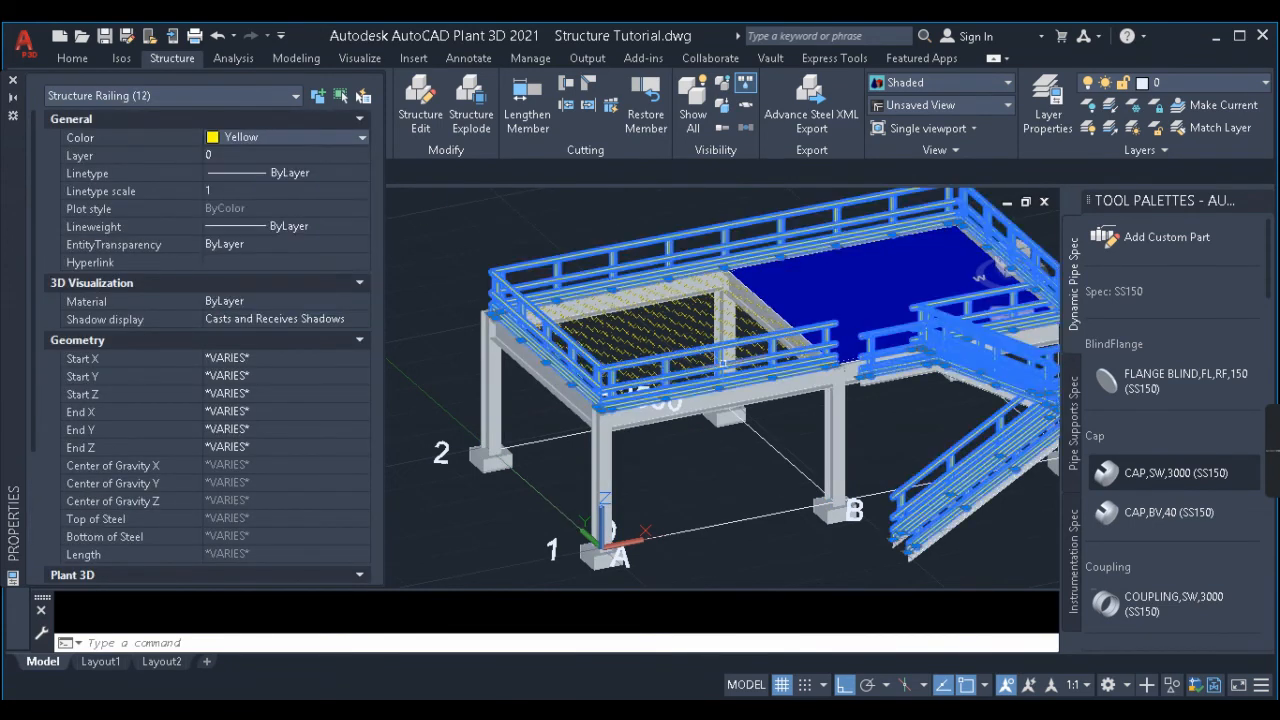
pyautogui.press('Escape')
# Select all footings as similar objects and give them a brown colour from the full colour selection.
pyautogui.moveTo(700, 450); pyautogui.dragTo(517, 412, button='middle')
pyautogui.scroll(3, 918, 388)
pyautogui.scroll(-2, 929, 377)
pyautogui.click(946, 496)
pyautogui.write('selects')
pyautogui.press('Return')
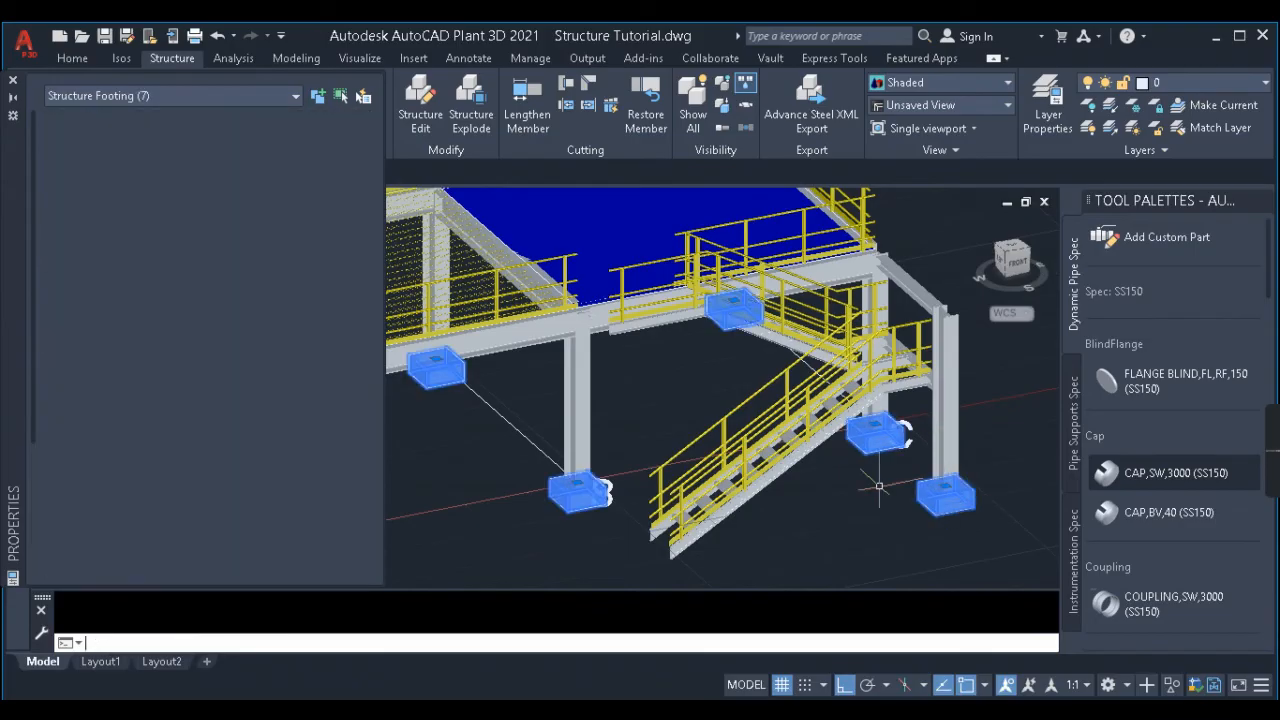
pyautogui.click(248, 142)
pyautogui.click(284, 290)
pyautogui.click(262, 139)
pyautogui.click(276, 307)
pyautogui.click(529, 360)
pyautogui.click(607, 524)
pyautogui.press('Escape')
# Change the colour of the grating floor between grid lines A and B to Red.
pyautogui.scroll(-3, 895, 467)
pyautogui.moveTo(671, 493); pyautogui.dragTo(705, 497, button='middle')
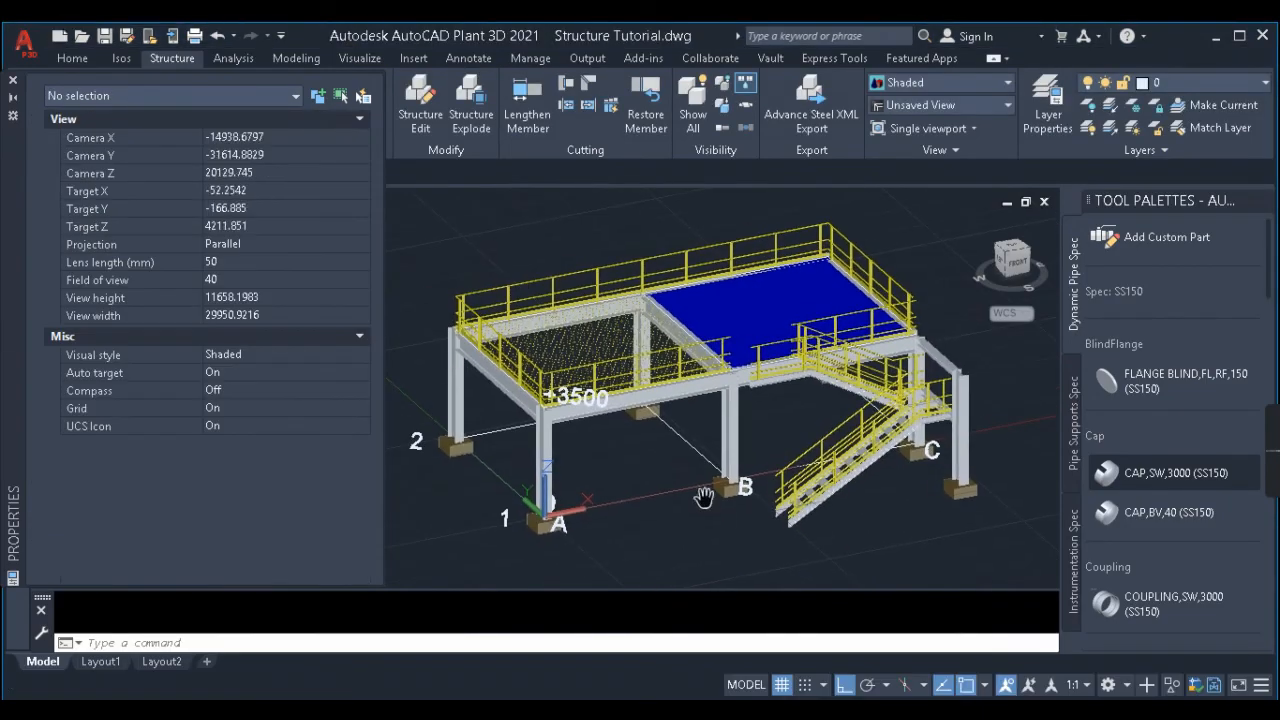
pyautogui.click(624, 334)
pyautogui.click(280, 139)
pyautogui.click(250, 174)
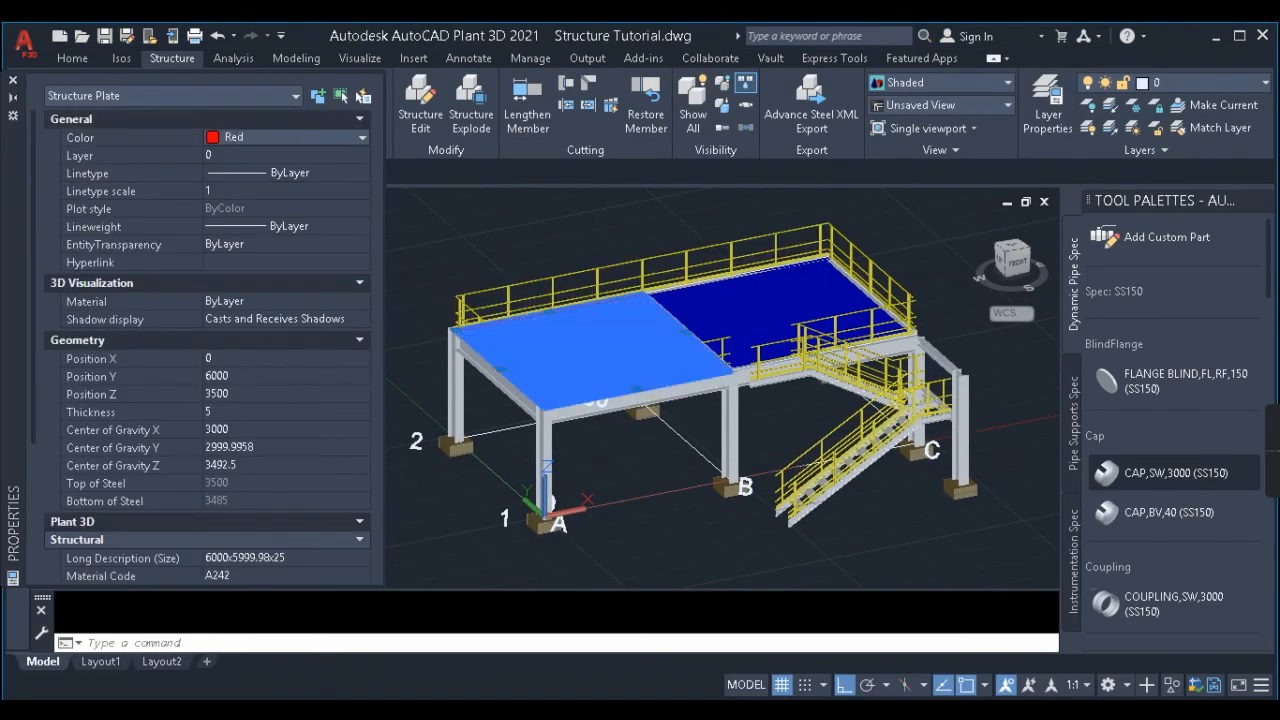
pyautogui.press('Escape')
# Examine the coloured structure from several angles, including the gap between the platform edge and the upper stair flight.
pyautogui.keyDown('shift'); pyautogui.moveTo(649, 444); pyautogui.dragTo(725, 440, button='middle'); pyautogui.keyUp('shift')
pyautogui.scroll(-2, 725, 440)
pyautogui.moveTo(860, 345); pyautogui.dragTo(745, 308, button='middle')
pyautogui.scroll(5, 745, 308)
pyautogui.scroll(-1, 745, 308)
pyautogui.keyDown('shift'); pyautogui.moveTo(665, 383); pyautogui.dragTo(415, 296, button='middle'); pyautogui.keyUp('shift')
pyautogui.scroll(2, 555, 452)
pyautogui.press('Escape')
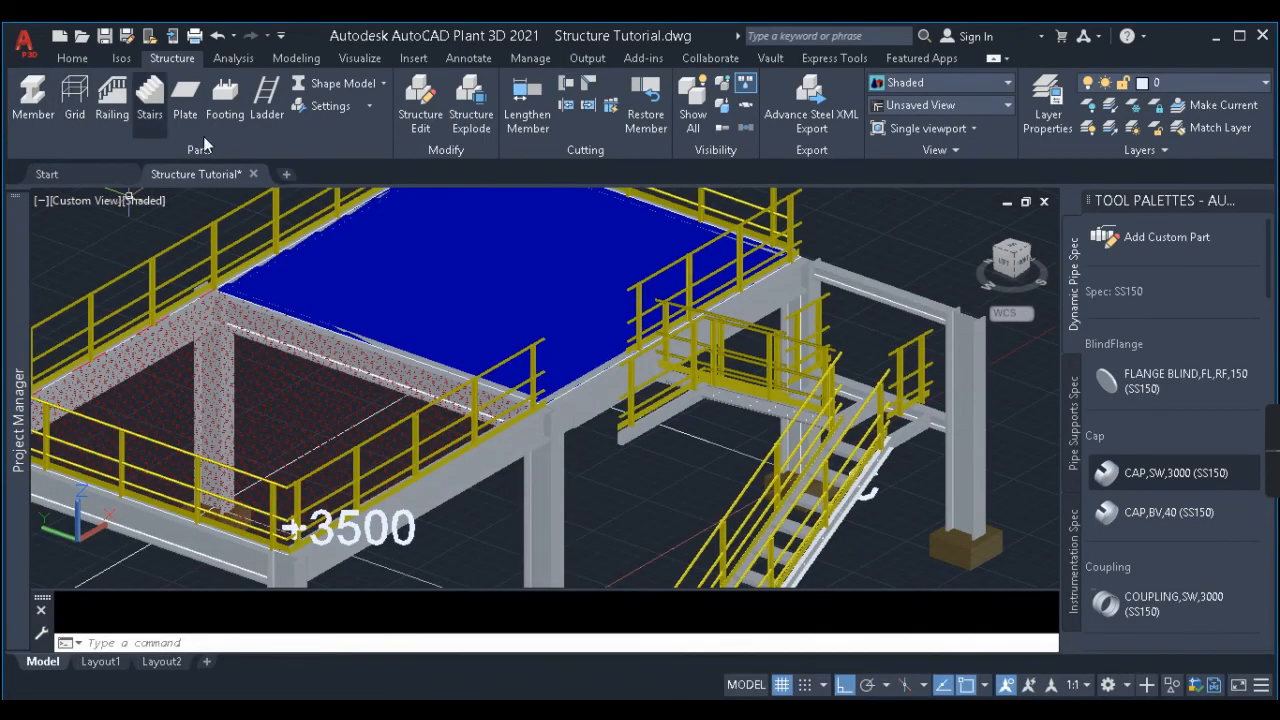
# Cover the gap between the platform edge and the upper stair flight with a rectangular ASTM A242 plate, thickness 10, middle justification.
pyautogui.scroll(2, 750, 425)
pyautogui.keyDown('shift'); pyautogui.moveTo(750, 425); pyautogui.dragTo(812, 425, button='middle'); pyautogui.keyUp('shift')
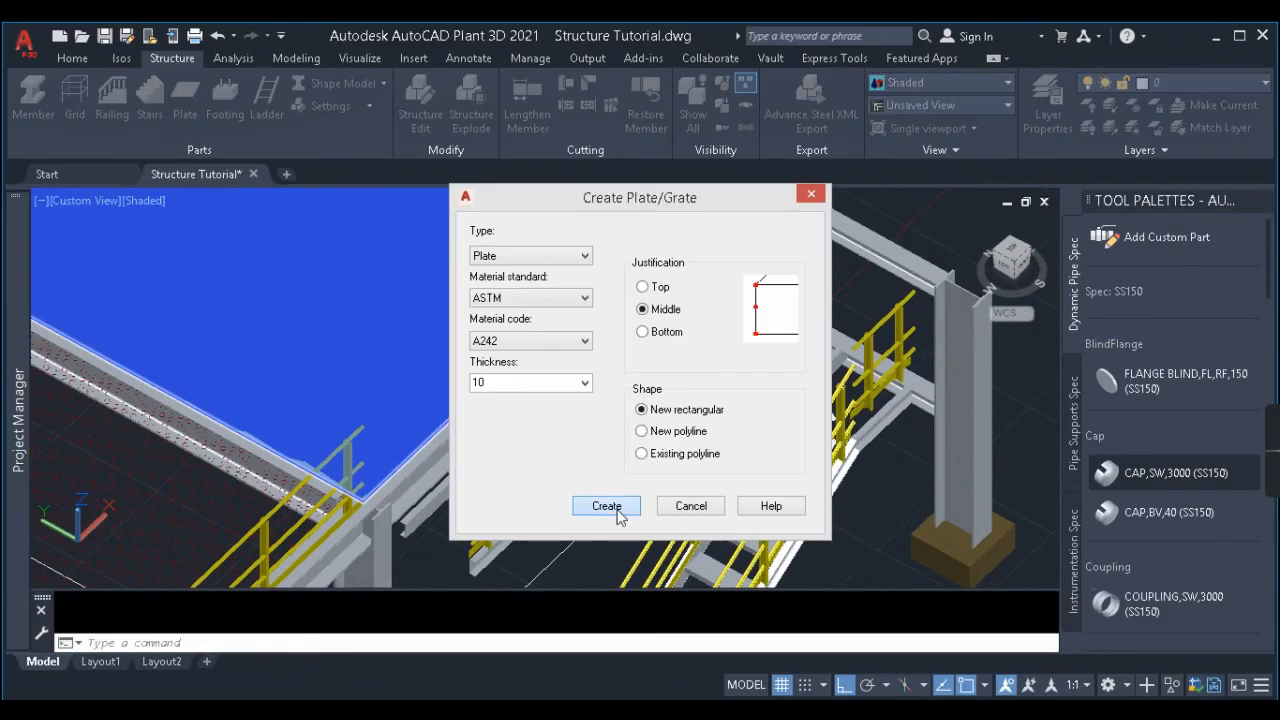
pyautogui.click(606, 506)
pyautogui.scroll(5, 619, 445)
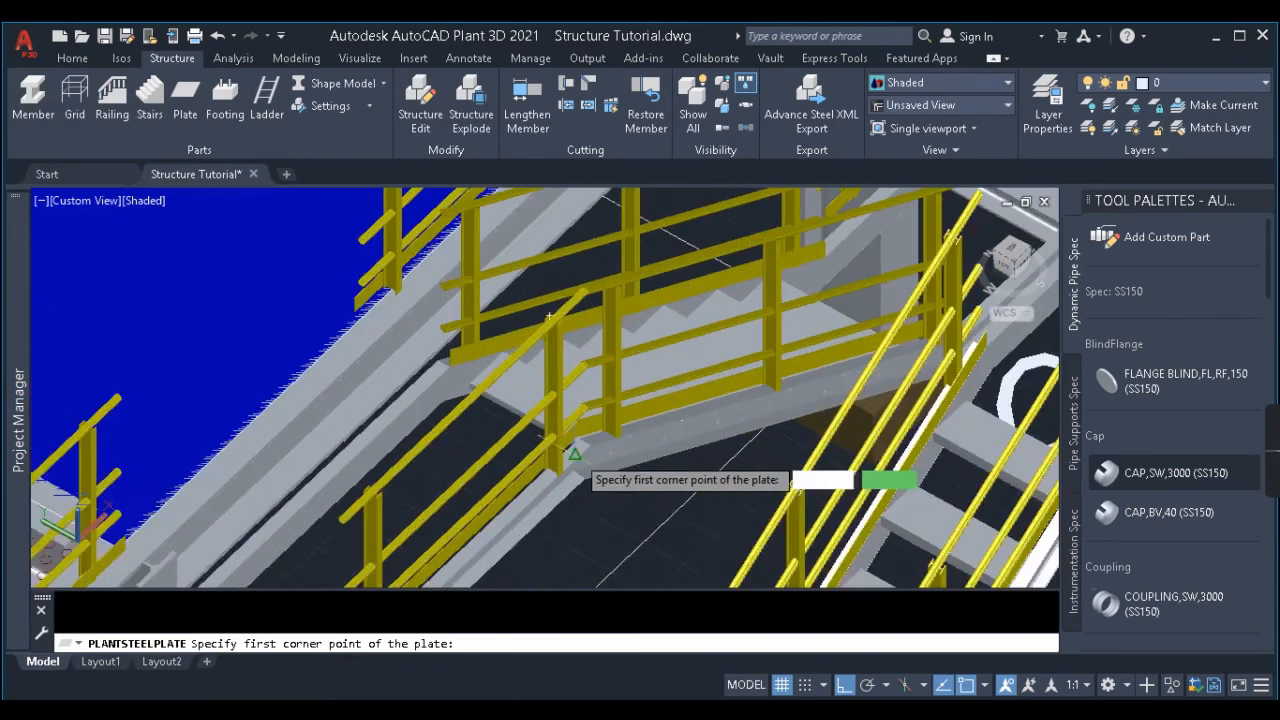
pyautogui.click(602, 416)
pyautogui.scroll(-4, 754, 381)
pyautogui.scroll(5, 620, 410)
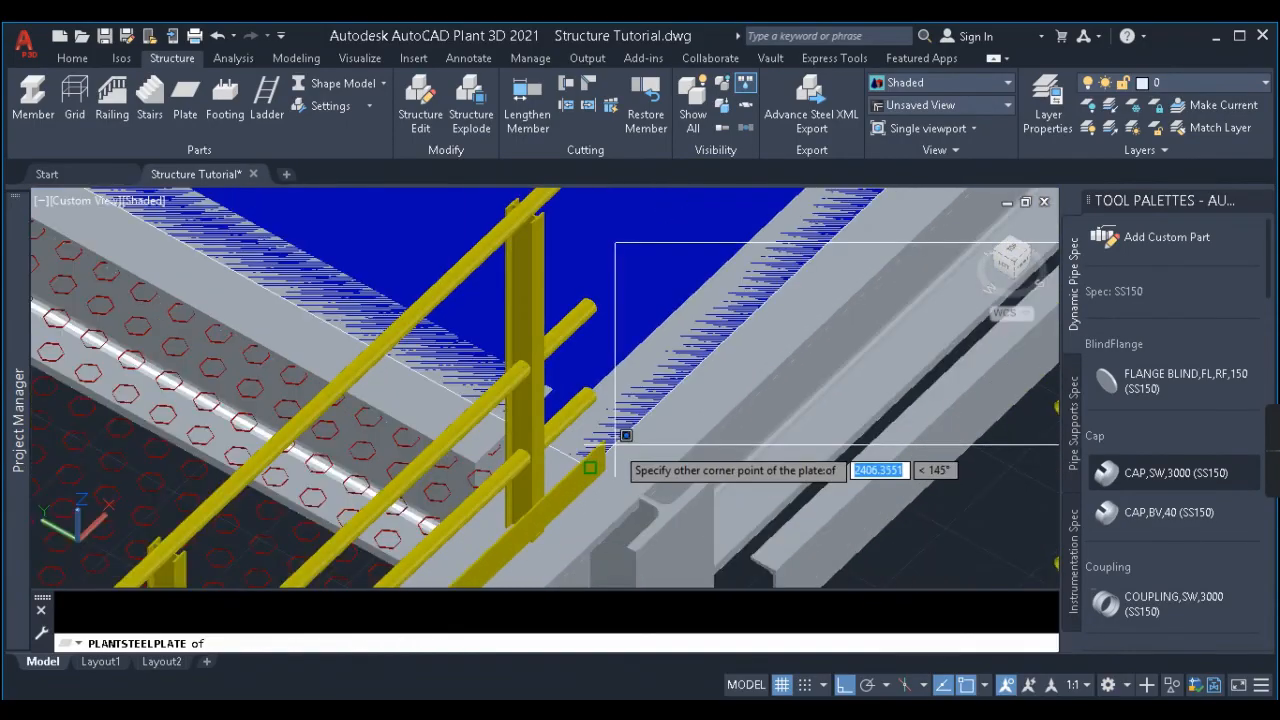
pyautogui.click(626, 437)
pyautogui.scroll(-4, 700, 420)
pyautogui.moveTo(741, 415); pyautogui.dragTo(520, 450, button='middle')
pyautogui.scroll(6, 940, 340)
pyautogui.scroll(4, 879, 357)
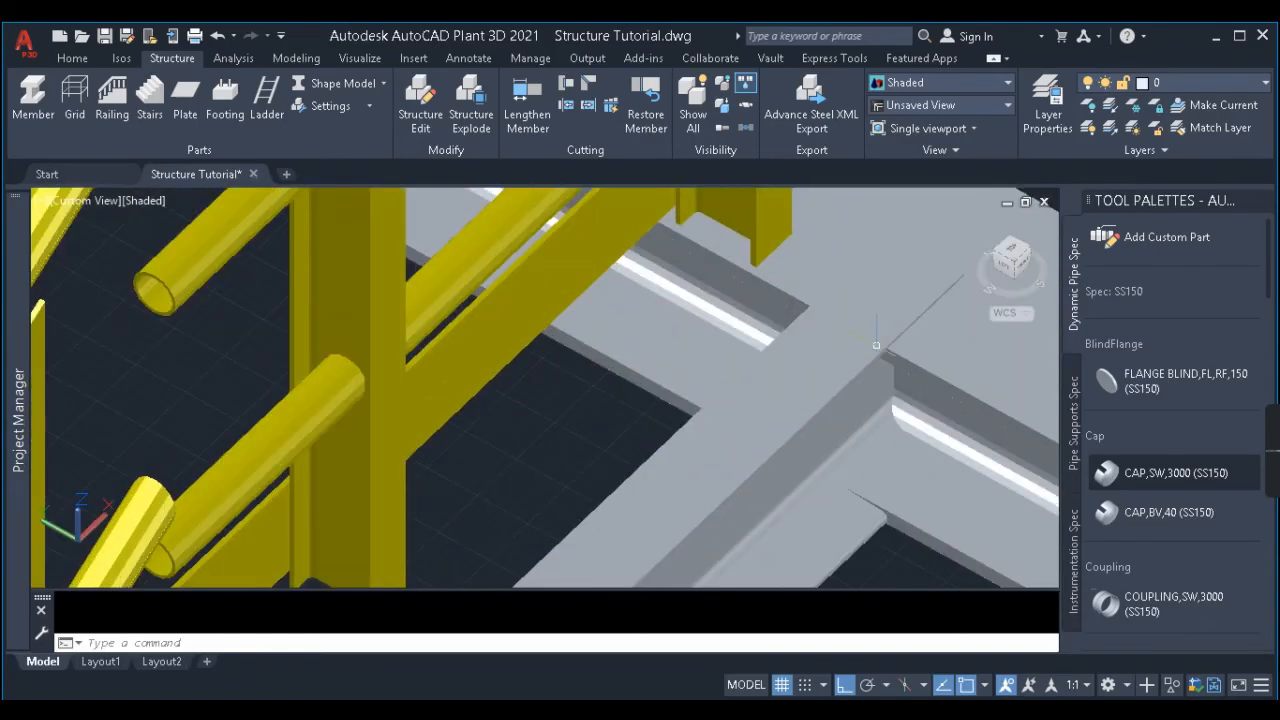
pyautogui.press('Return')
pyautogui.click(606, 506)
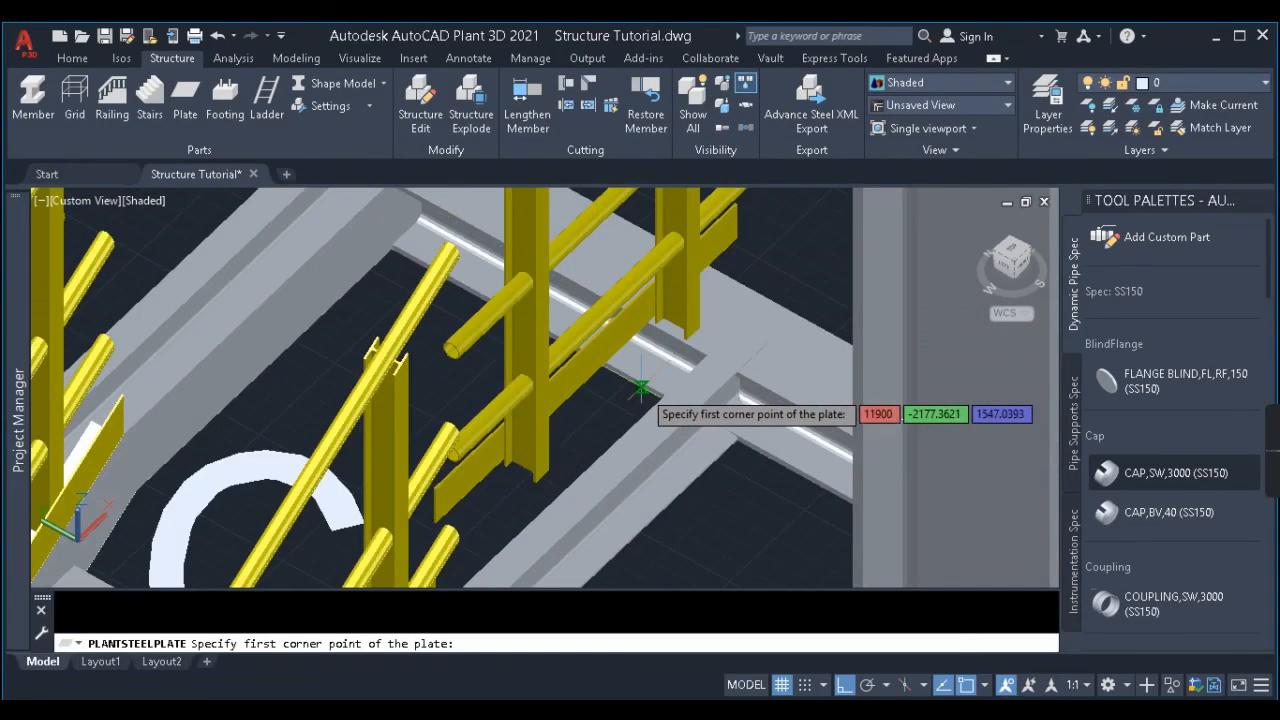
pyautogui.press('Escape')
# Cover the intermediate stair landing frame with a rectangular ASTM A242 plate, thickness 10, using top justification.
pyautogui.press('Return')
pyautogui.click(642, 287)
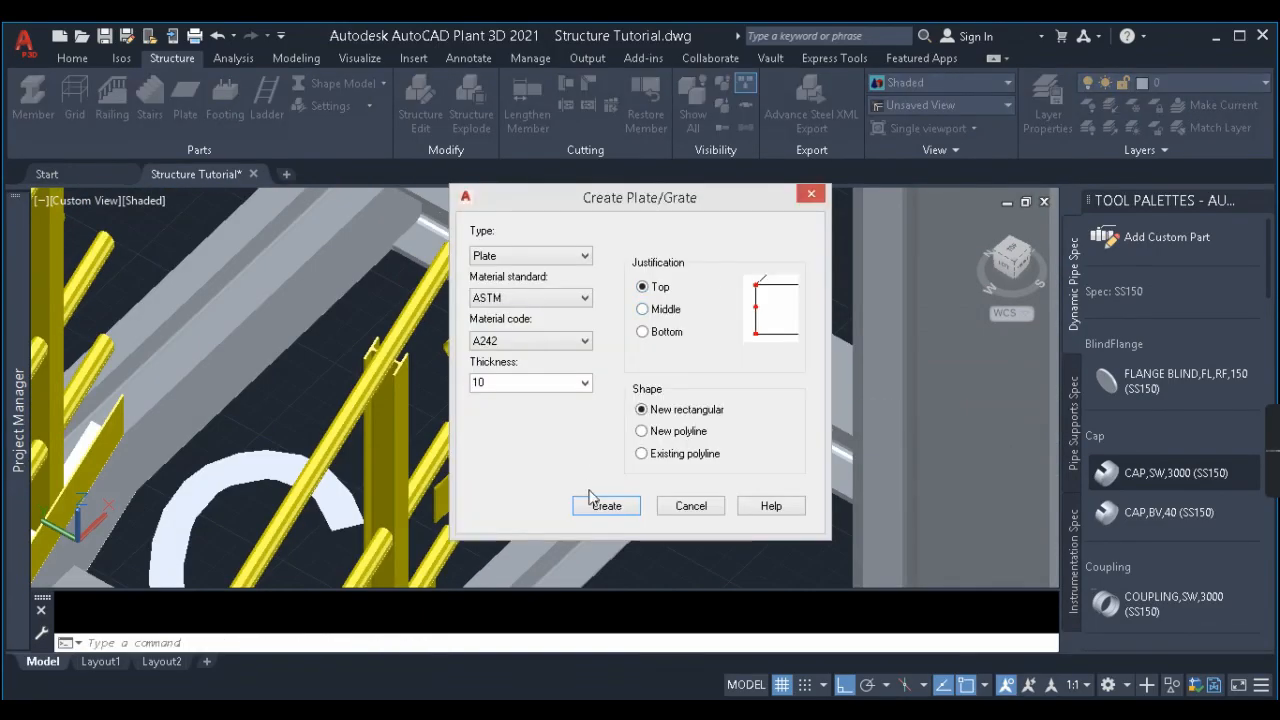
pyautogui.click(606, 506)
pyautogui.scroll(5, 765, 325)
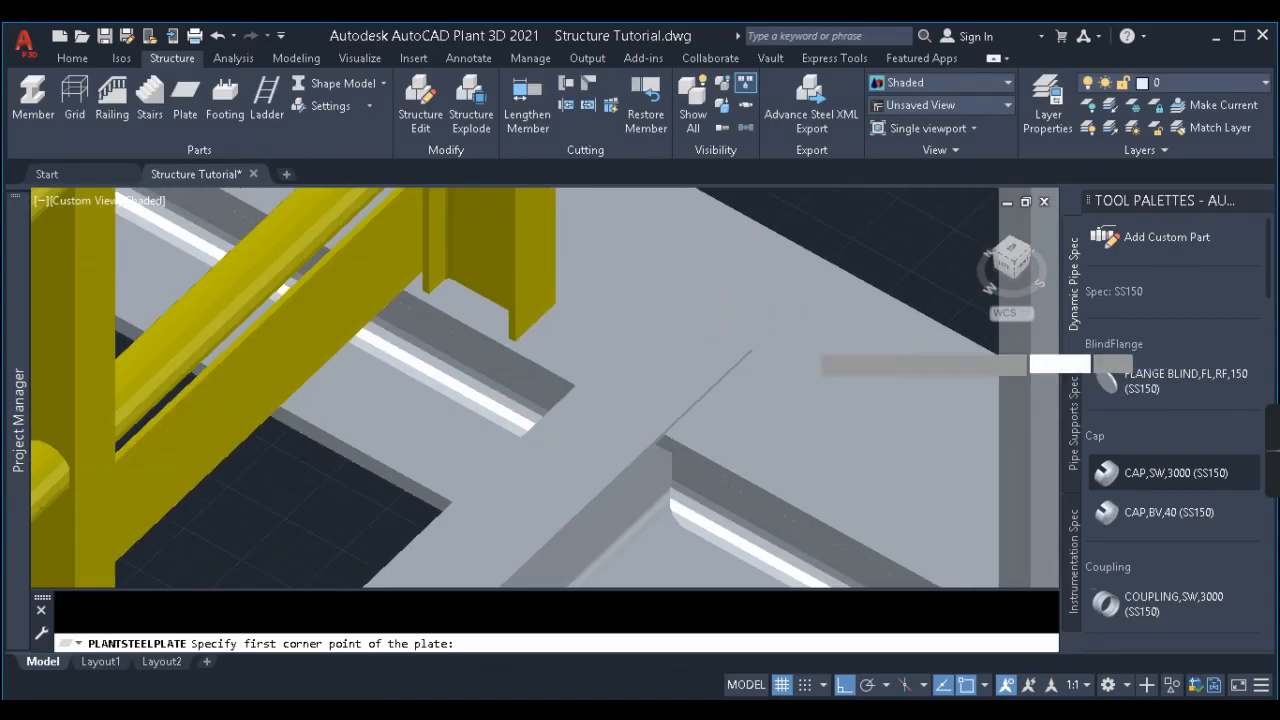
pyautogui.click(783, 333)
pyautogui.scroll(-8, 782, 332)
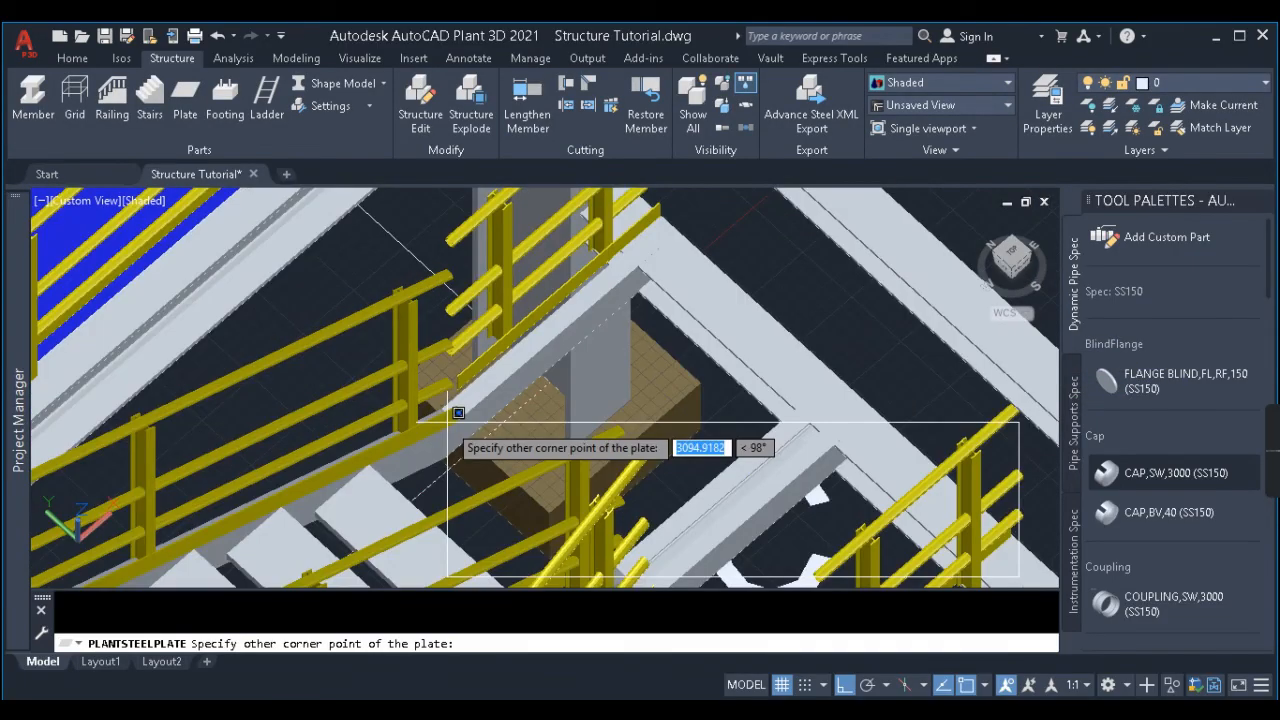
pyautogui.scroll(3, 449, 414)
pyautogui.scroll(1, 447, 405)
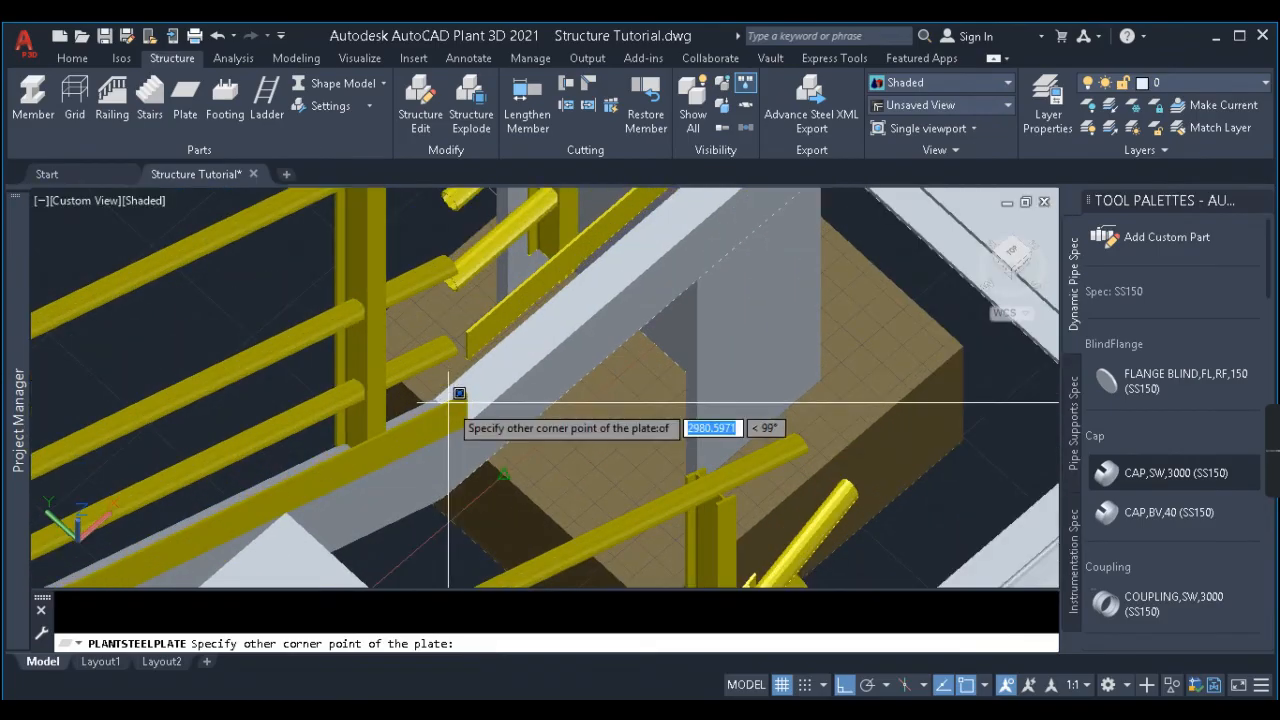
pyautogui.click(447, 405)
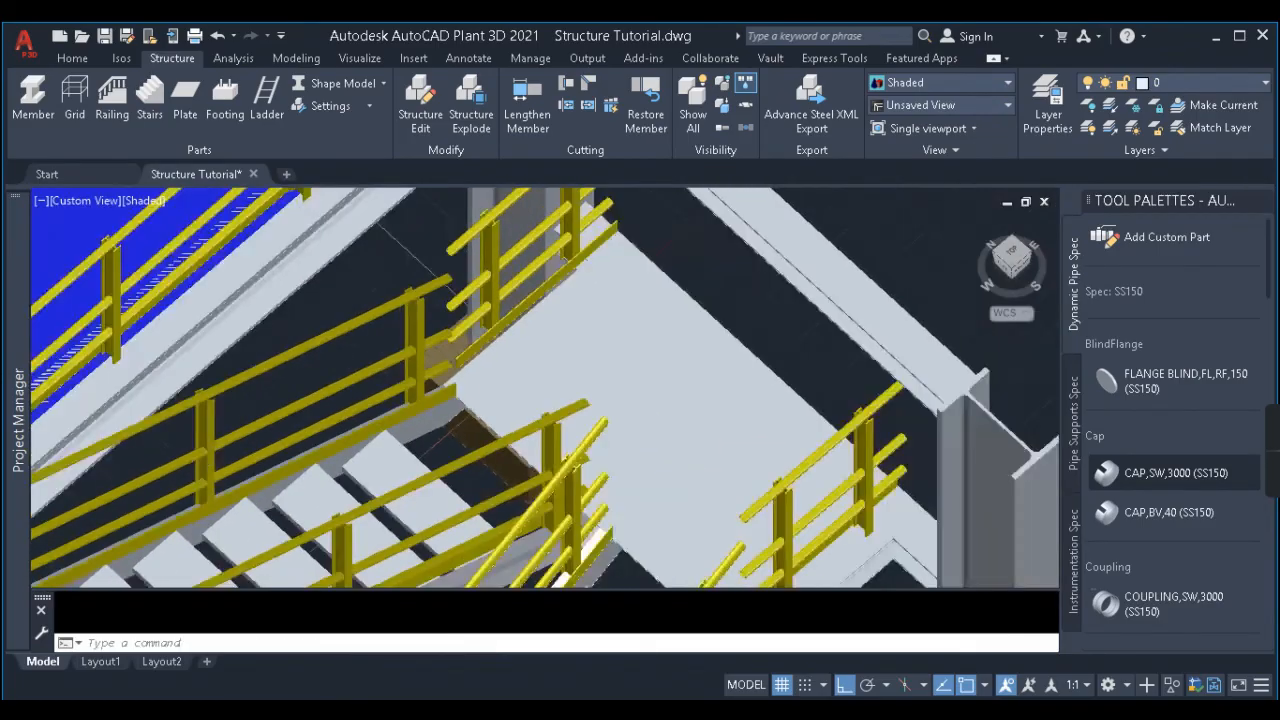
pyautogui.scroll(-6, 510, 361)
pyautogui.keyDown('shift'); pyautogui.moveTo(516, 482); pyautogui.dragTo(503, 440, button='middle'); pyautogui.keyUp('shift')
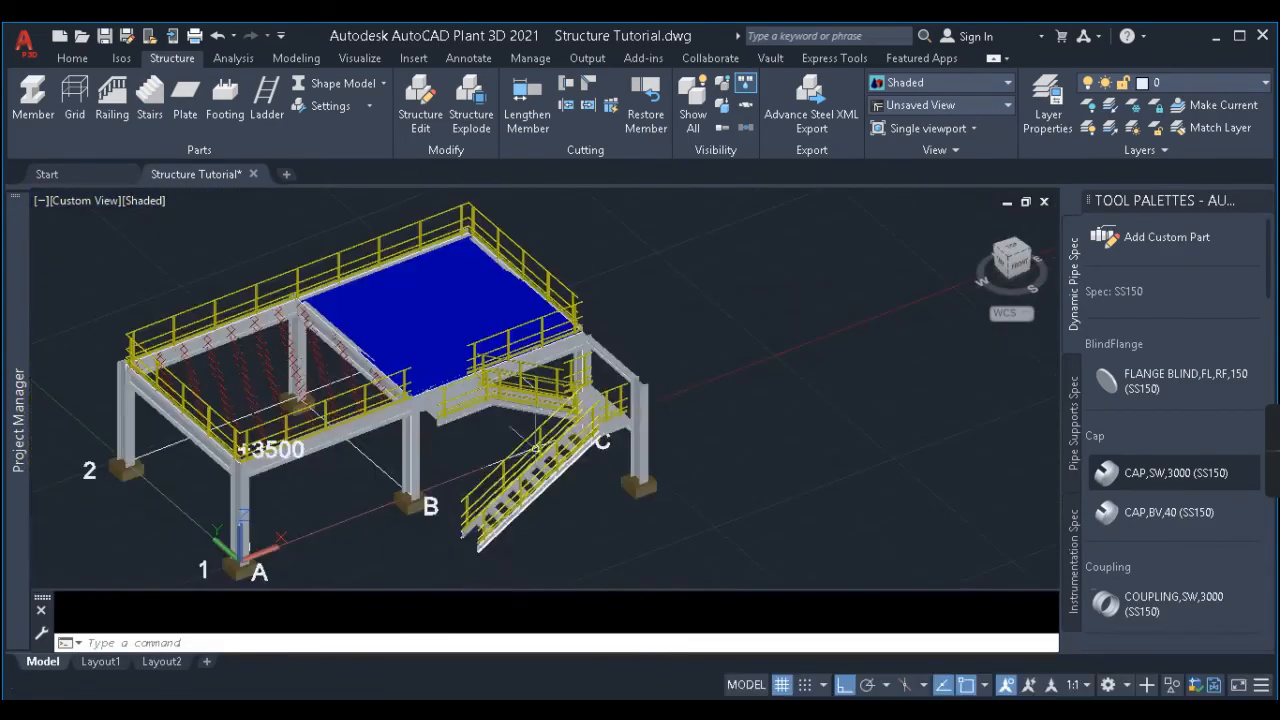
pyautogui.keyDown('shift'); pyautogui.moveTo(520, 470); pyautogui.dragTo(593, 419, button='middle'); pyautogui.keyUp('shift')
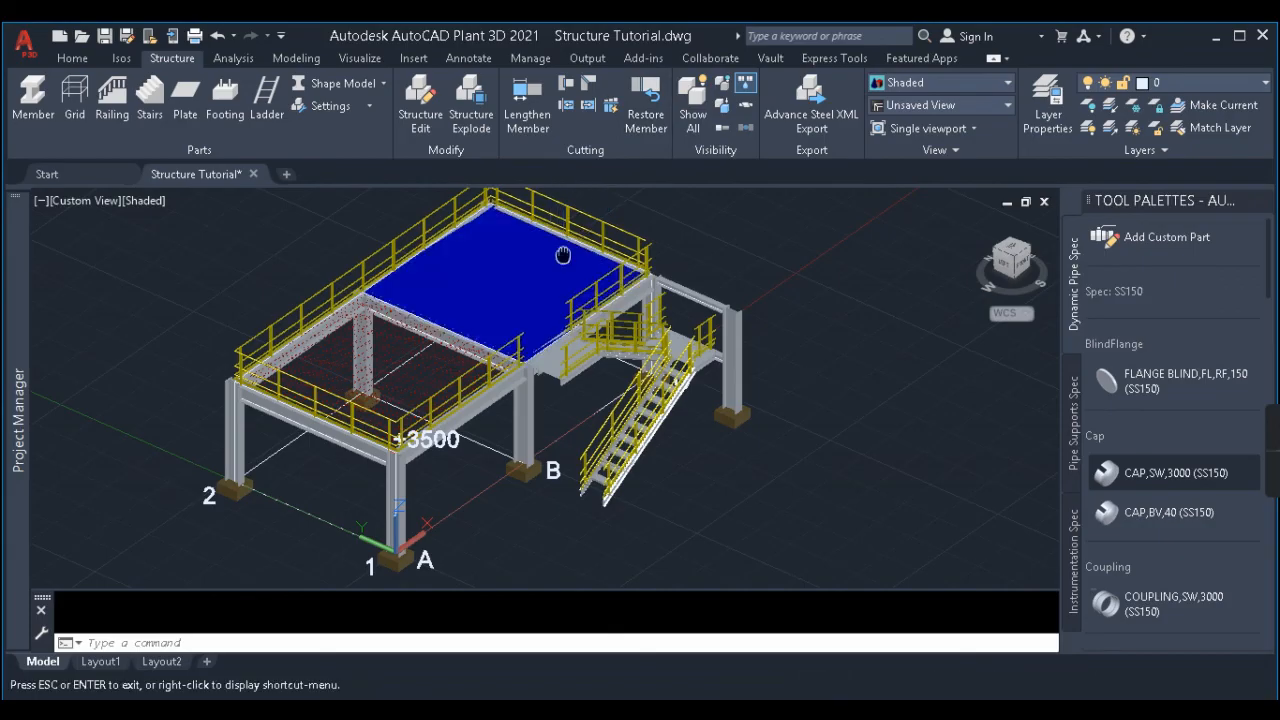
pyautogui.moveTo(563, 256); pyautogui.dragTo(557, 278, button='middle')
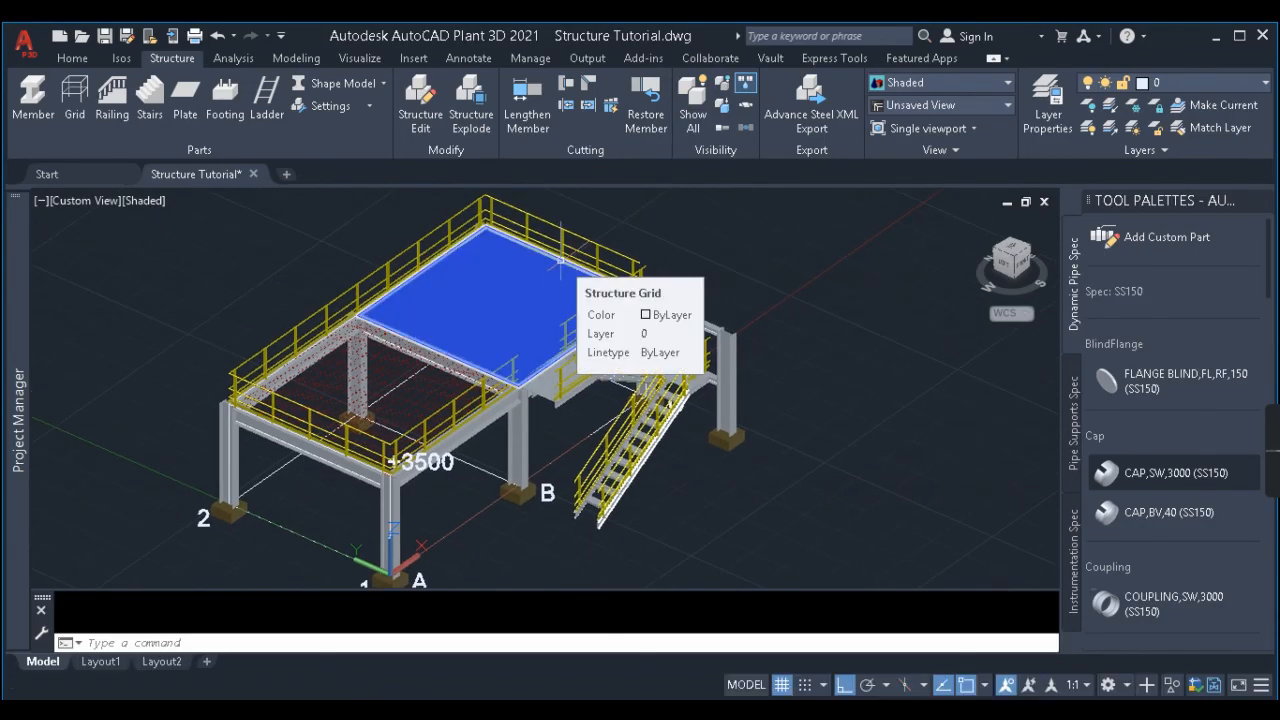